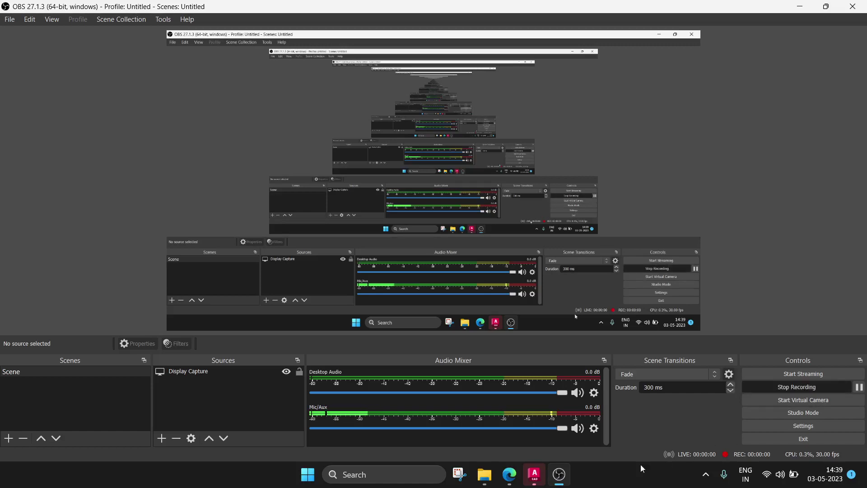
Start a new blank drawing, Drawing1, from the AutoCAD Start page and bring up the PDF exercise book
{"action": "left_click", "coordinate": [534, 473]}
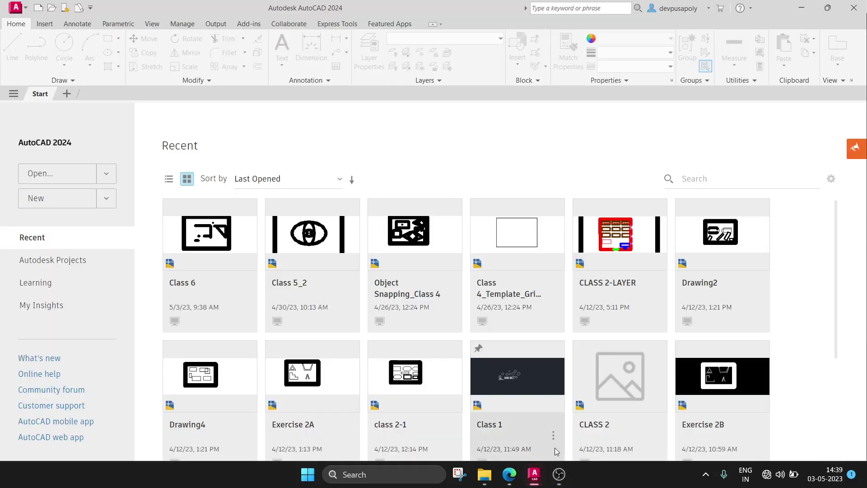
{"action": "left_click", "coordinate": [58, 204]}
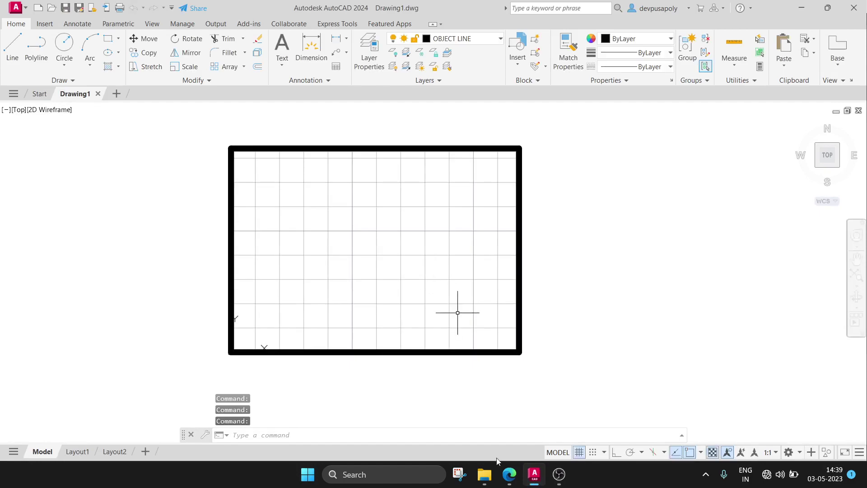
{"action": "left_click", "coordinate": [509, 473]}
Scroll back and forth through Exercises 4A–4F in the PDF book
{"action": "scroll", "coordinate": [521, 326], "scroll_direction": "up", "scroll_amount": 8}
{"action": "scroll", "coordinate": [521, 327], "scroll_direction": "up", "scroll_amount": 8}
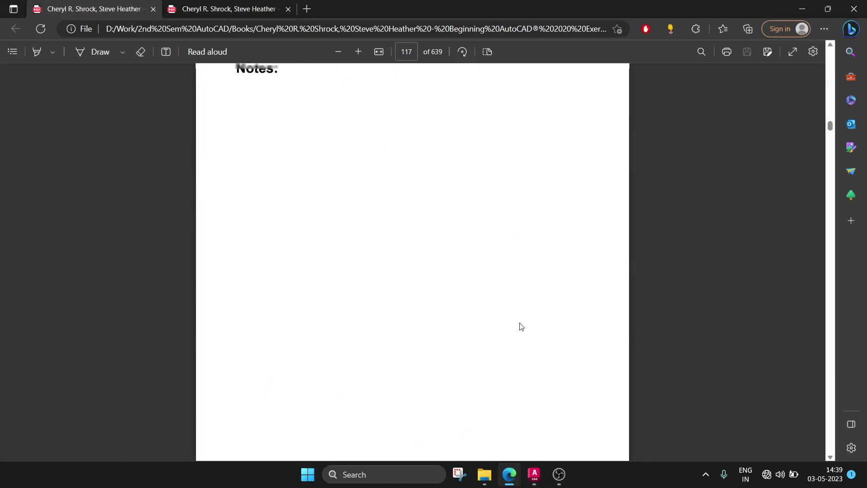
{"action": "scroll", "coordinate": [521, 326], "scroll_direction": "up", "scroll_amount": 10}
{"action": "scroll", "coordinate": [521, 326], "scroll_direction": "up", "scroll_amount": 10}
{"action": "scroll", "coordinate": [521, 327], "scroll_direction": "up", "scroll_amount": 8}
{"action": "scroll", "coordinate": [521, 326], "scroll_direction": "up", "scroll_amount": 8}
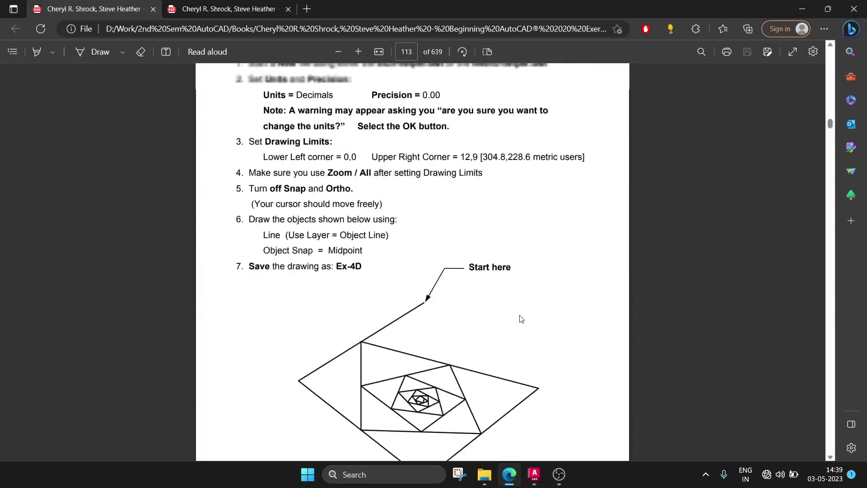
{"action": "scroll", "coordinate": [520, 321], "scroll_direction": "up", "scroll_amount": 8}
{"action": "scroll", "coordinate": [511, 318], "scroll_direction": "up", "scroll_amount": 8}
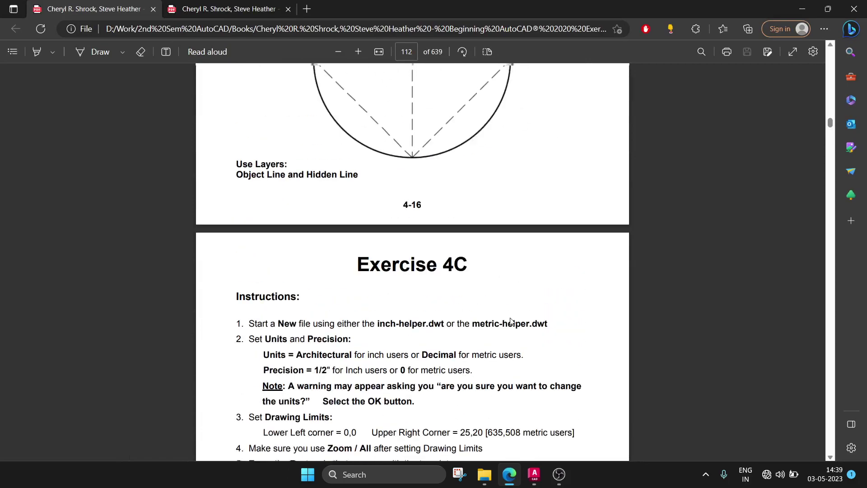
{"action": "scroll", "coordinate": [510, 318], "scroll_direction": "up", "scroll_amount": 10}
{"action": "scroll", "coordinate": [512, 320], "scroll_direction": "up", "scroll_amount": 9}
{"action": "scroll", "coordinate": [511, 321], "scroll_direction": "up", "scroll_amount": 3}
{"action": "scroll", "coordinate": [511, 320], "scroll_direction": "up", "scroll_amount": 8}
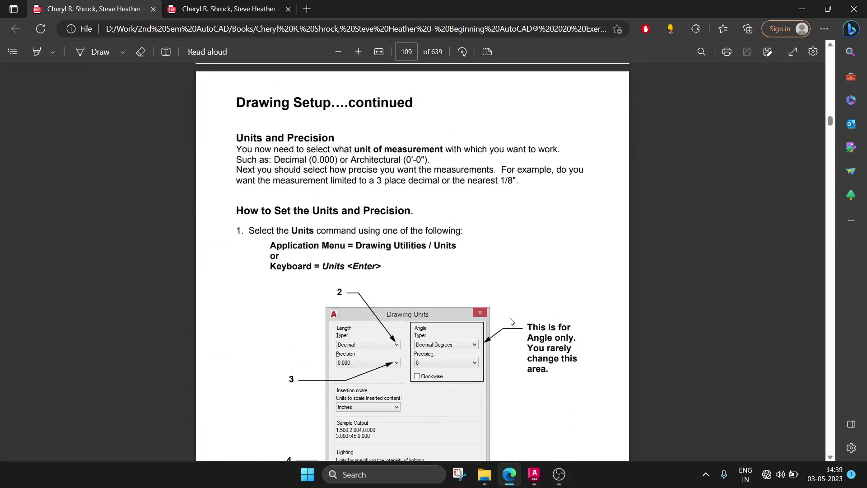
{"action": "scroll", "coordinate": [512, 321], "scroll_direction": "up", "scroll_amount": 8}
{"action": "scroll", "coordinate": [511, 321], "scroll_direction": "up", "scroll_amount": 6}
{"action": "scroll", "coordinate": [511, 321], "scroll_direction": "up", "scroll_amount": 4}
{"action": "scroll", "coordinate": [512, 321], "scroll_direction": "down", "scroll_amount": 8}
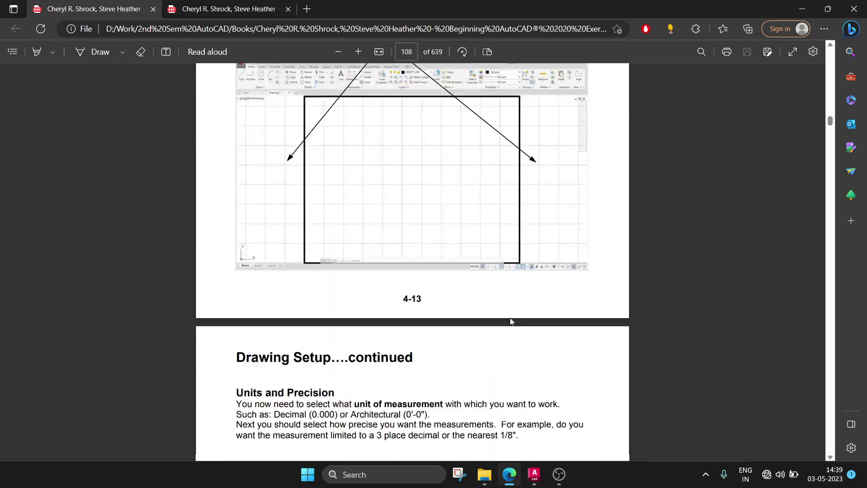
{"action": "scroll", "coordinate": [511, 321], "scroll_direction": "down", "scroll_amount": 10}
{"action": "scroll", "coordinate": [512, 321], "scroll_direction": "down", "scroll_amount": 12}
{"action": "scroll", "coordinate": [512, 321], "scroll_direction": "down", "scroll_amount": 10}
{"action": "scroll", "coordinate": [512, 321], "scroll_direction": "down", "scroll_amount": 15}
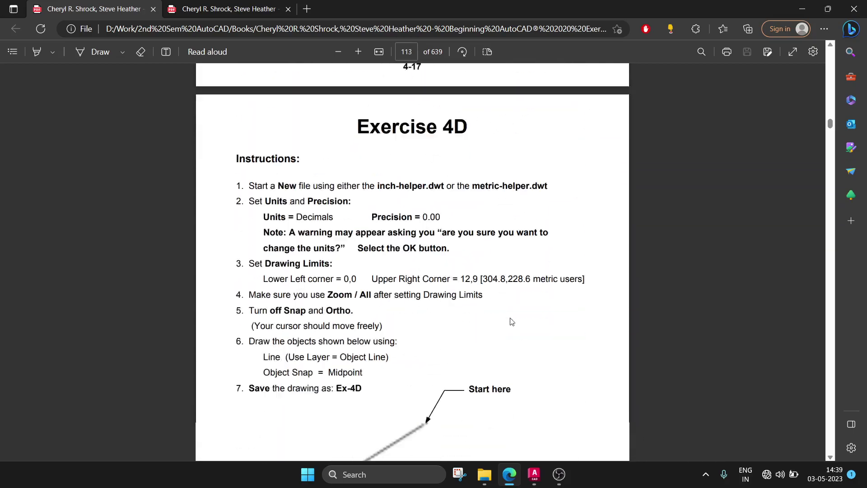
{"action": "scroll", "coordinate": [512, 321], "scroll_direction": "down", "scroll_amount": 10}
{"action": "scroll", "coordinate": [511, 321], "scroll_direction": "up", "scroll_amount": 5}
{"action": "scroll", "coordinate": [511, 321], "scroll_direction": "down", "scroll_amount": 9}
{"action": "scroll", "coordinate": [511, 321], "scroll_direction": "down", "scroll_amount": 1}
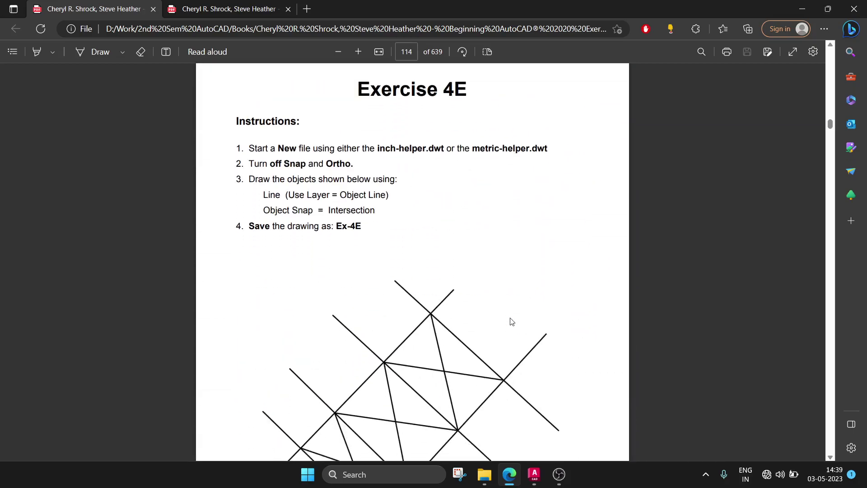
{"action": "scroll", "coordinate": [512, 321], "scroll_direction": "down", "scroll_amount": 10}
{"action": "scroll", "coordinate": [511, 321], "scroll_direction": "down", "scroll_amount": 5}
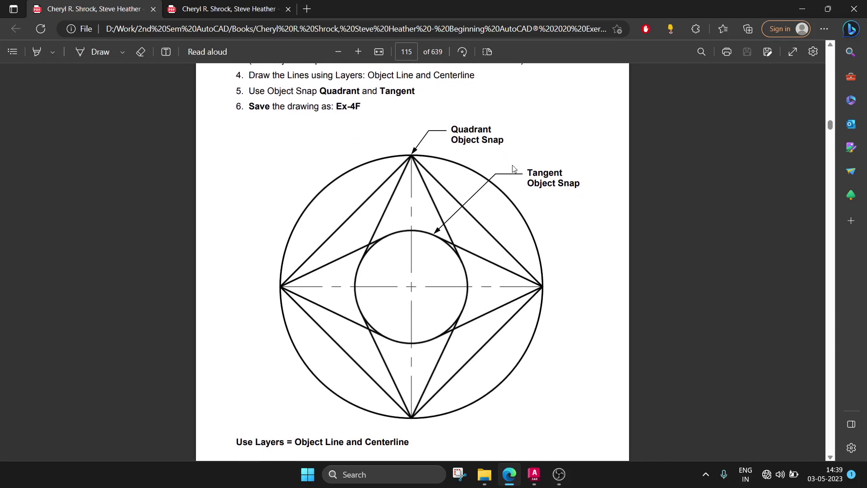
{"action": "scroll", "coordinate": [358, 367], "scroll_direction": "up", "scroll_amount": 5}
{"action": "scroll", "coordinate": [453, 339], "scroll_direction": "up", "scroll_amount": 9}
{"action": "scroll", "coordinate": [497, 306], "scroll_direction": "up", "scroll_amount": 4}
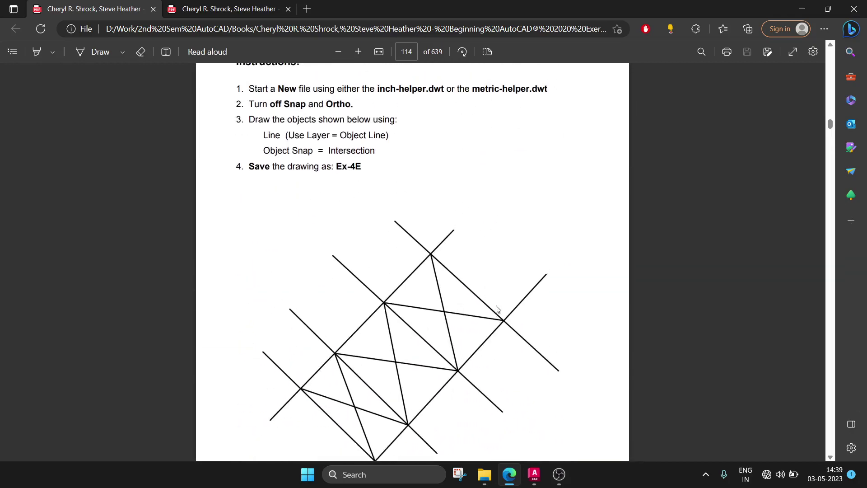
{"action": "scroll", "coordinate": [497, 308], "scroll_direction": "down", "scroll_amount": 7}
{"action": "scroll", "coordinate": [497, 309], "scroll_direction": "down", "scroll_amount": 8}
{"action": "scroll", "coordinate": [497, 309], "scroll_direction": "up", "scroll_amount": 1}
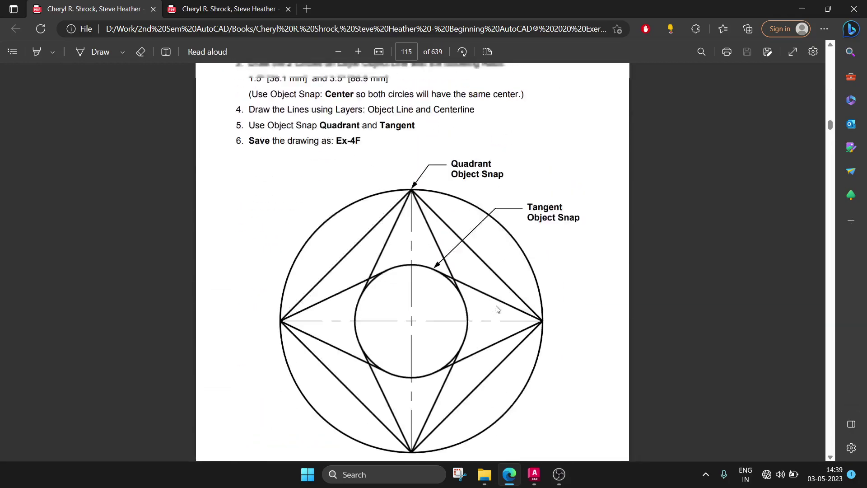
{"action": "scroll", "coordinate": [497, 309], "scroll_direction": "down", "scroll_amount": 1}
{"action": "scroll", "coordinate": [497, 309], "scroll_direction": "down", "scroll_amount": 3}
{"action": "scroll", "coordinate": [499, 304], "scroll_direction": "up", "scroll_amount": 6}
{"action": "scroll", "coordinate": [519, 294], "scroll_direction": "down", "scroll_amount": 5}
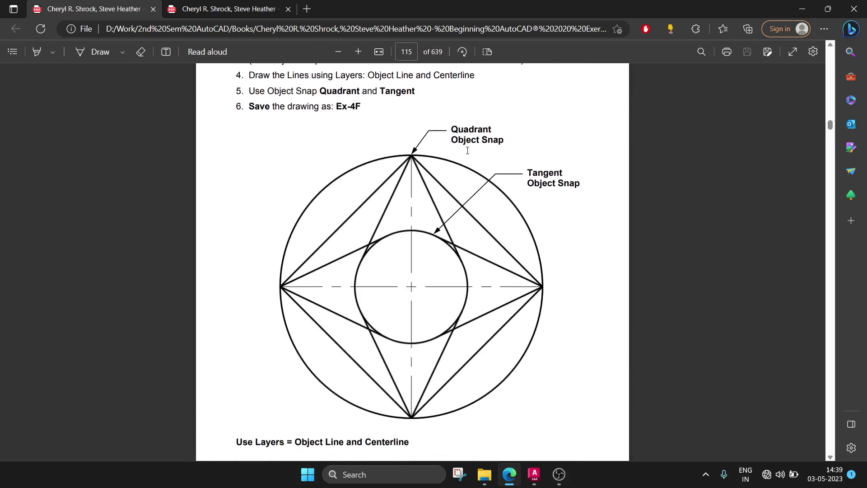
Briefly highlight the Quadrant Object Snap label, then settle on Exercise 4G on page 116
{"action": "left_click_drag", "start_coordinate": [450, 127], "coordinate": [505, 143]}
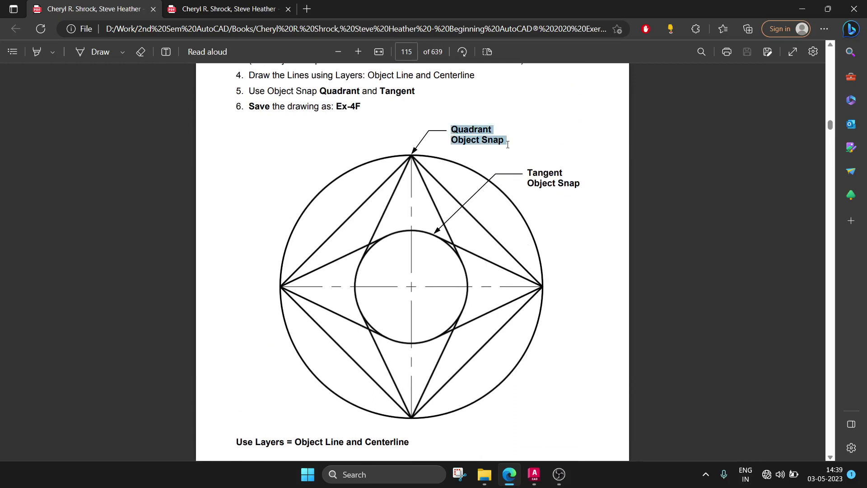
{"action": "left_click", "coordinate": [529, 175]}
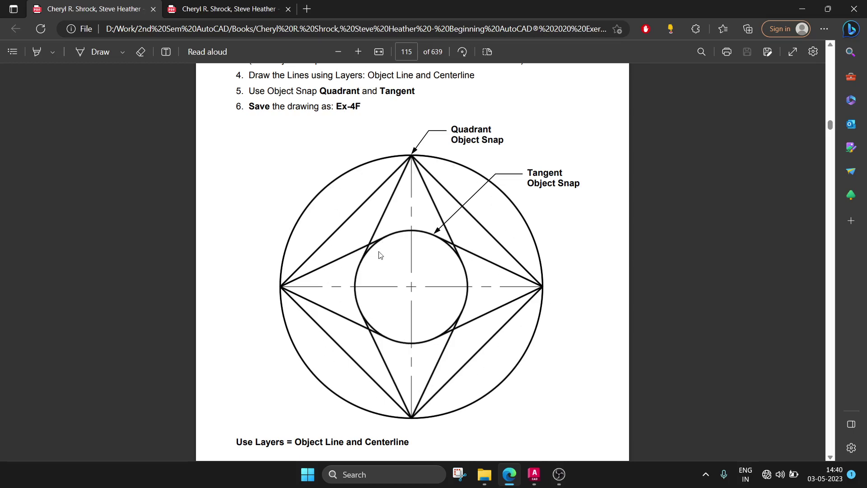
{"action": "scroll", "coordinate": [450, 255], "scroll_direction": "up", "scroll_amount": 3}
{"action": "scroll", "coordinate": [450, 255], "scroll_direction": "down", "scroll_amount": 3}
{"action": "left_click", "coordinate": [559, 474]}
{"action": "left_click", "coordinate": [559, 474]}
Scroll past the Exercise 4G figure and Notes to the Lesson 5 Polygon section on page 119
{"action": "scroll", "coordinate": [427, 357], "scroll_direction": "down", "scroll_amount": 10}
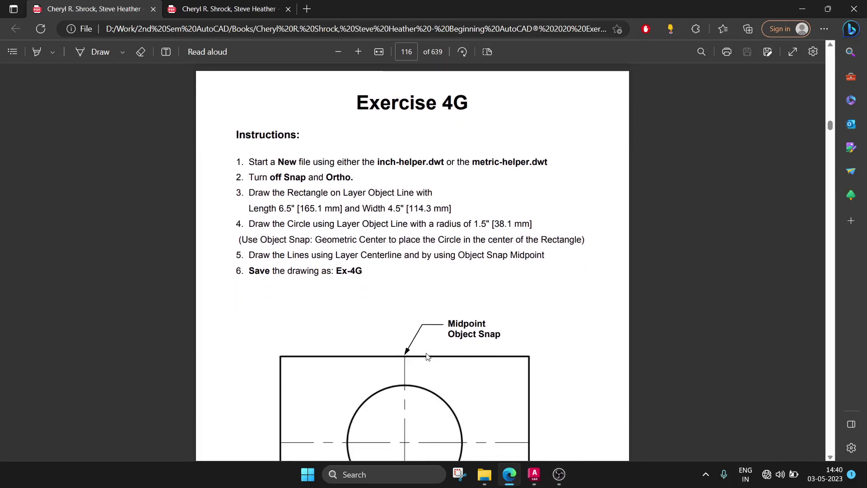
{"action": "scroll", "coordinate": [406, 316], "scroll_direction": "down", "scroll_amount": 4}
{"action": "scroll", "coordinate": [366, 199], "scroll_direction": "up", "scroll_amount": 3}
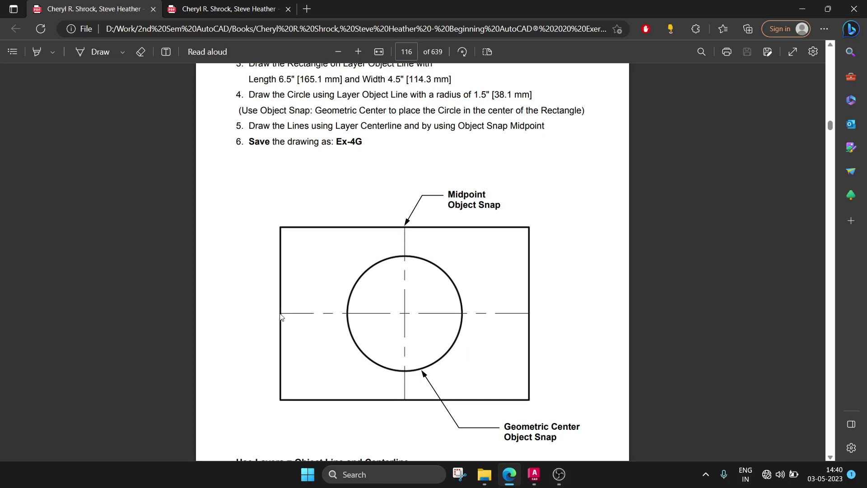
{"action": "scroll", "coordinate": [496, 317], "scroll_direction": "down", "scroll_amount": 2}
{"action": "scroll", "coordinate": [496, 318], "scroll_direction": "down", "scroll_amount": 6}
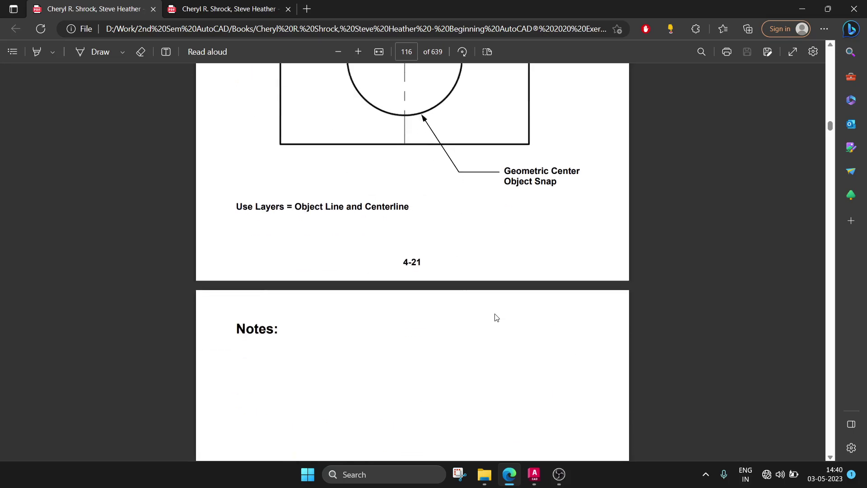
{"action": "scroll", "coordinate": [496, 318], "scroll_direction": "down", "scroll_amount": 8}
{"action": "scroll", "coordinate": [496, 318], "scroll_direction": "down", "scroll_amount": 4}
{"action": "scroll", "coordinate": [496, 317], "scroll_direction": "down", "scroll_amount": 5}
{"action": "scroll", "coordinate": [496, 317], "scroll_direction": "up", "scroll_amount": 2}
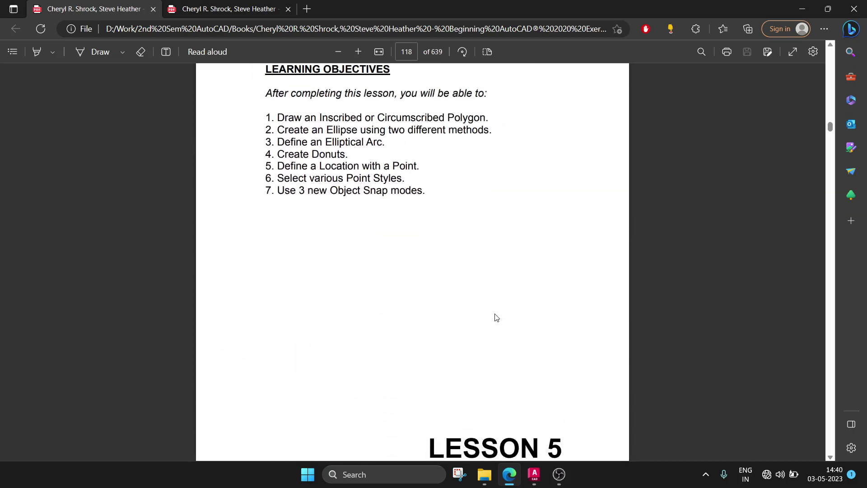
{"action": "scroll", "coordinate": [495, 318], "scroll_direction": "down", "scroll_amount": 4}
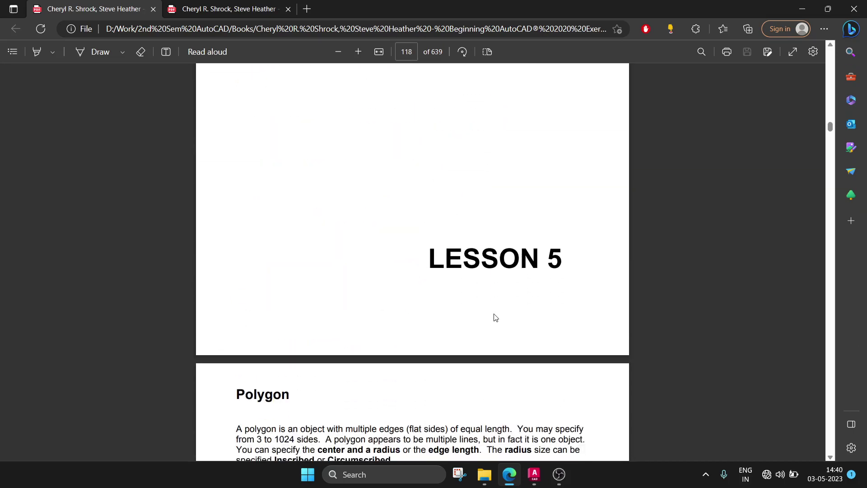
{"action": "scroll", "coordinate": [495, 317], "scroll_direction": "up", "scroll_amount": 4}
{"action": "scroll", "coordinate": [495, 318], "scroll_direction": "down", "scroll_amount": 1}
{"action": "scroll", "coordinate": [495, 318], "scroll_direction": "down", "scroll_amount": 8}
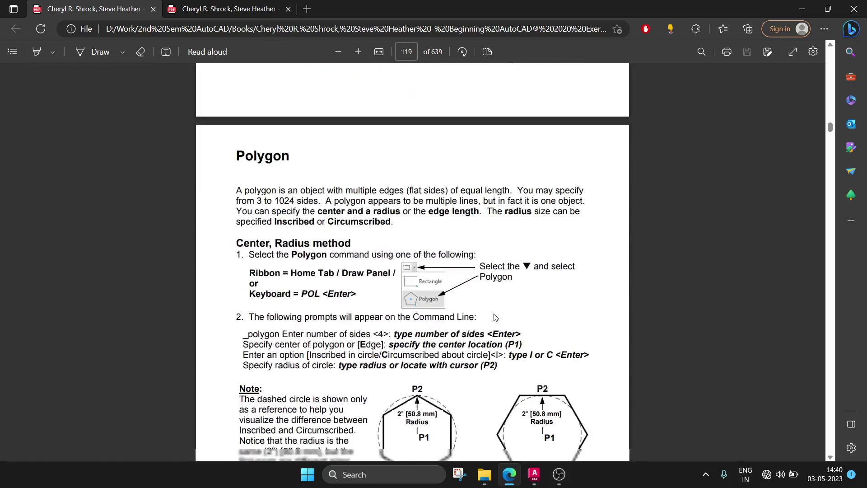
{"action": "scroll", "coordinate": [495, 317], "scroll_direction": "down", "scroll_amount": 4}
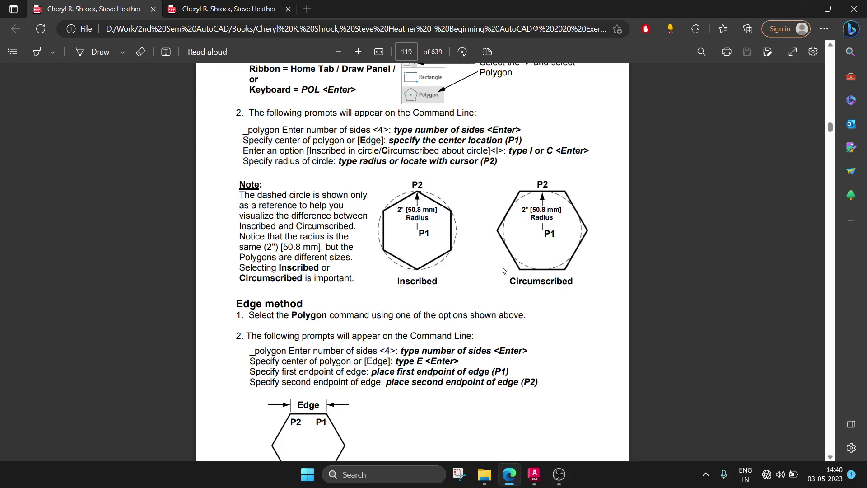
{"action": "scroll", "coordinate": [501, 275], "scroll_direction": "down", "scroll_amount": 1}
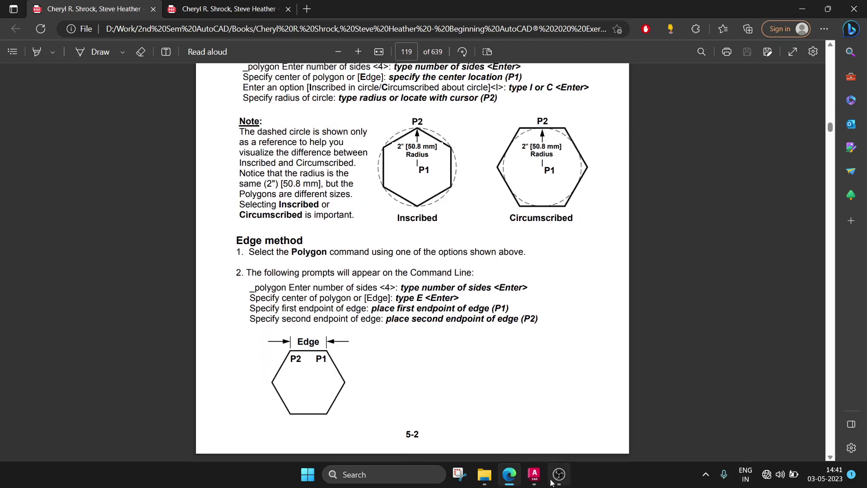
Return to the AutoCAD drawing and pan the drawing frame into view
{"action": "left_click", "coordinate": [535, 482]}
{"action": "scroll", "coordinate": [356, 246], "scroll_direction": "up", "scroll_amount": 1}
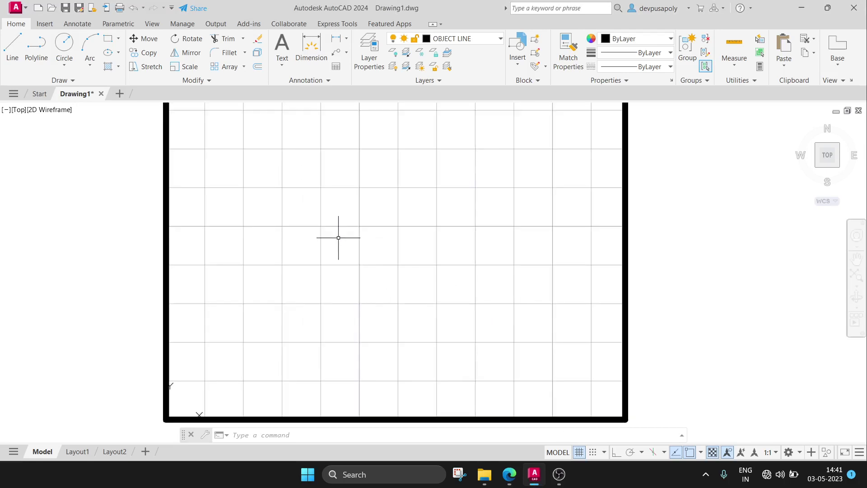
{"action": "scroll", "coordinate": [339, 235], "scroll_direction": "down", "scroll_amount": 1}
{"action": "middle_click_drag", "start_coordinate": [339, 234], "coordinate": [381, 259]}
{"action": "scroll", "coordinate": [381, 253], "scroll_direction": "up", "scroll_amount": 2}
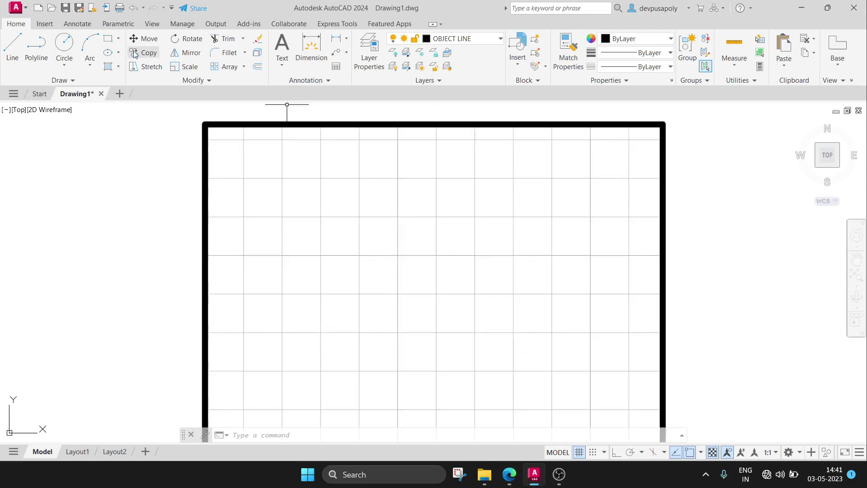
Draw a 5-sided polygon inscribed in a circle of radius 50
{"action": "left_click", "coordinate": [120, 44]}
{"action": "left_click", "coordinate": [115, 77]}
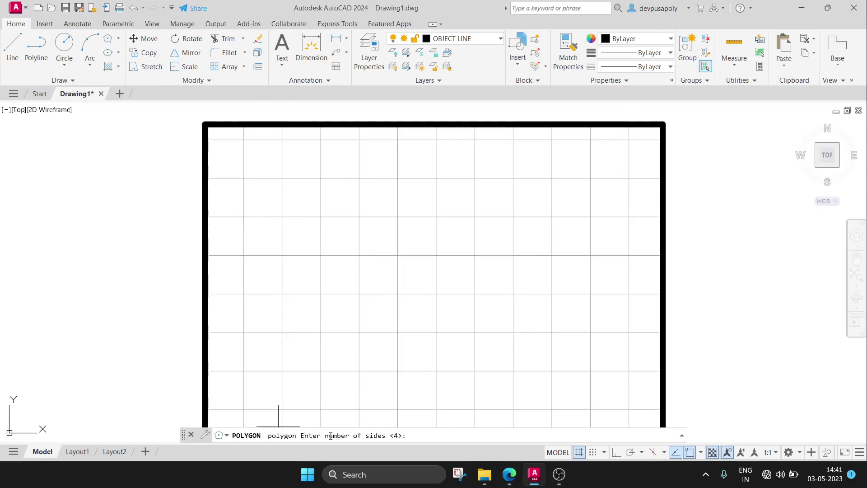
{"action": "type", "text": "5"}
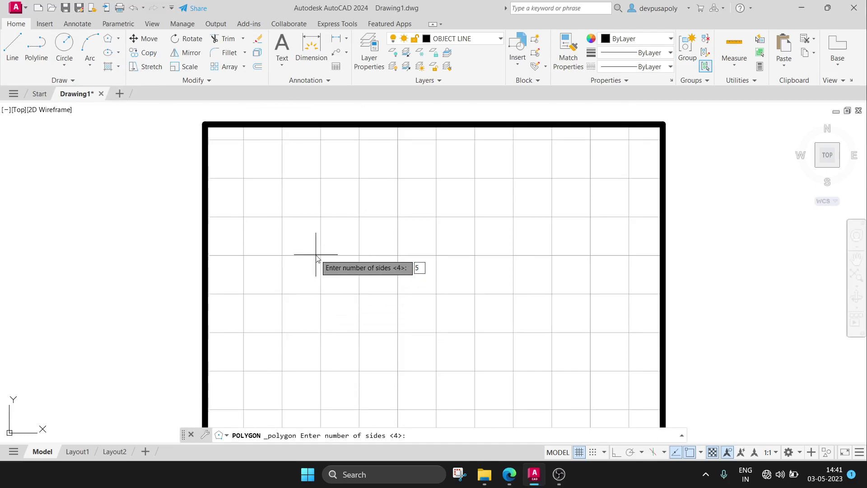
{"action": "key", "text": "Return"}
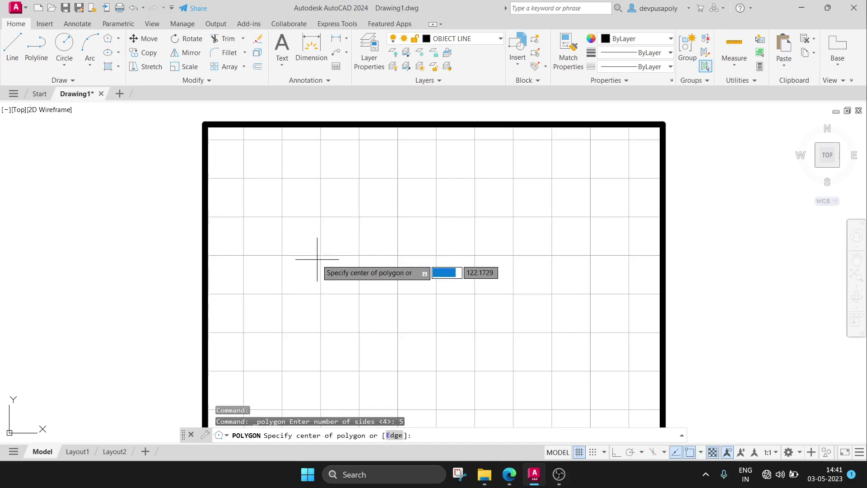
{"action": "left_click", "coordinate": [320, 255]}
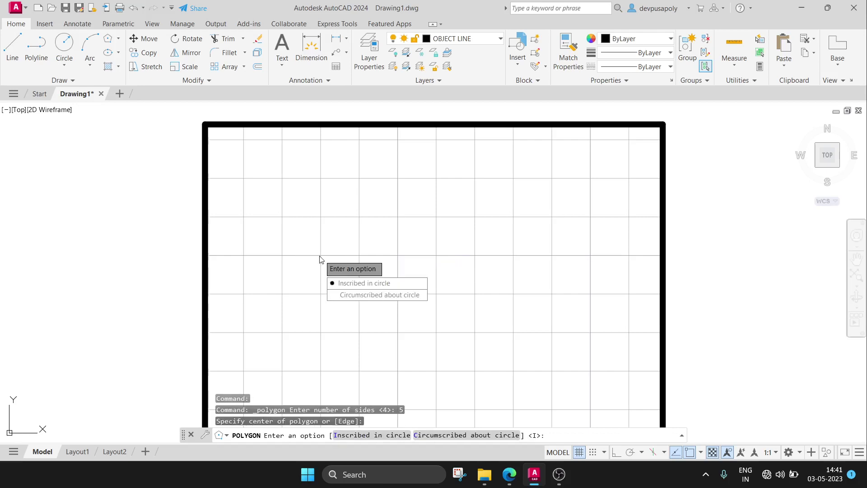
{"action": "left_click", "coordinate": [349, 286]}
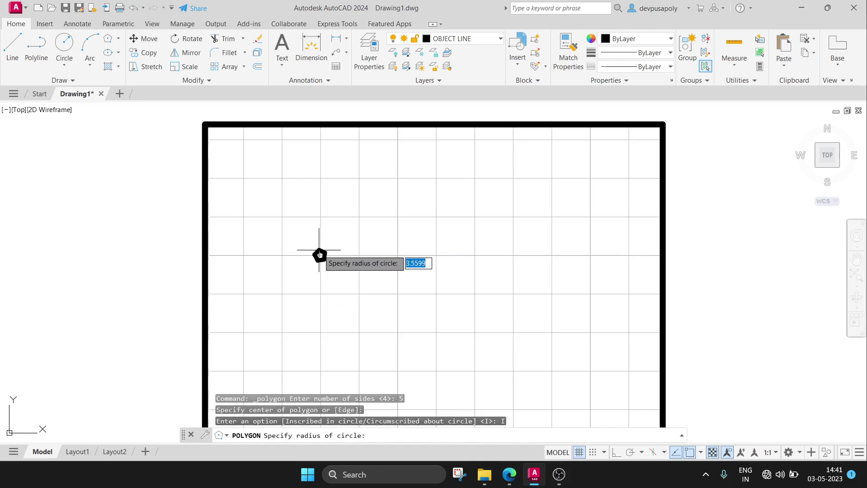
{"action": "type", "text": "50"}
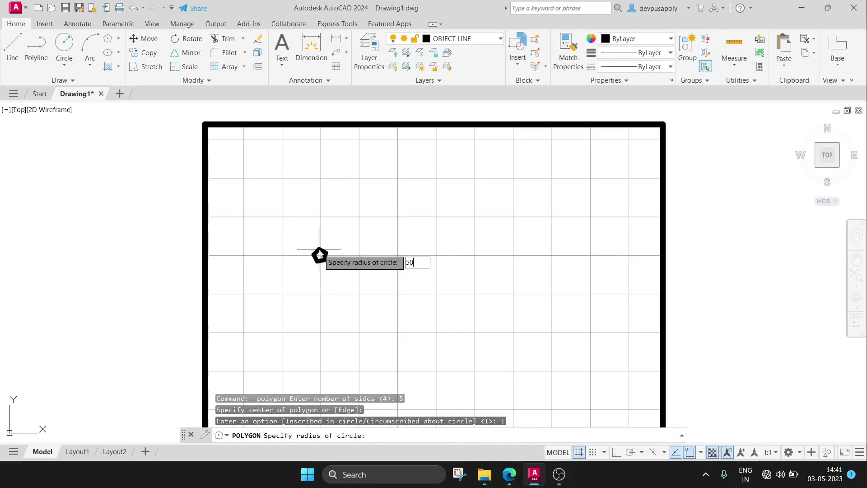
{"action": "key", "text": "Return"}
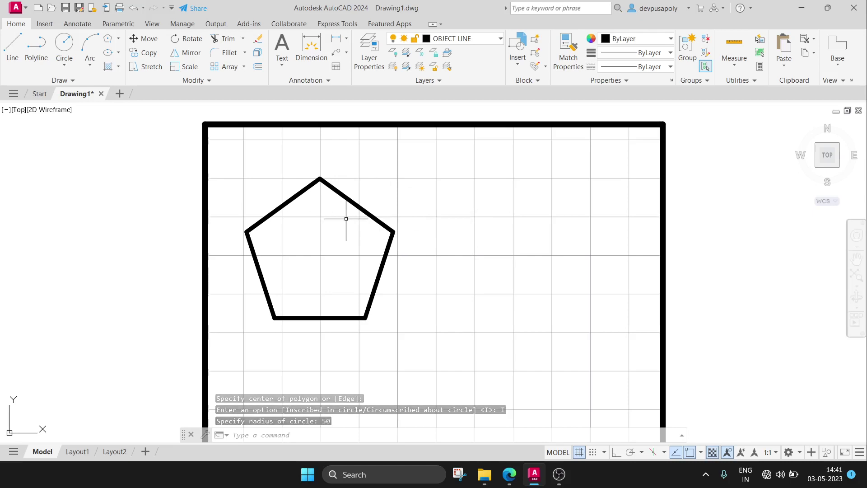
Draw a second 5-sided polygon on the right, circumscribed about a radius-50 circle
{"action": "type", "text": "PO"}
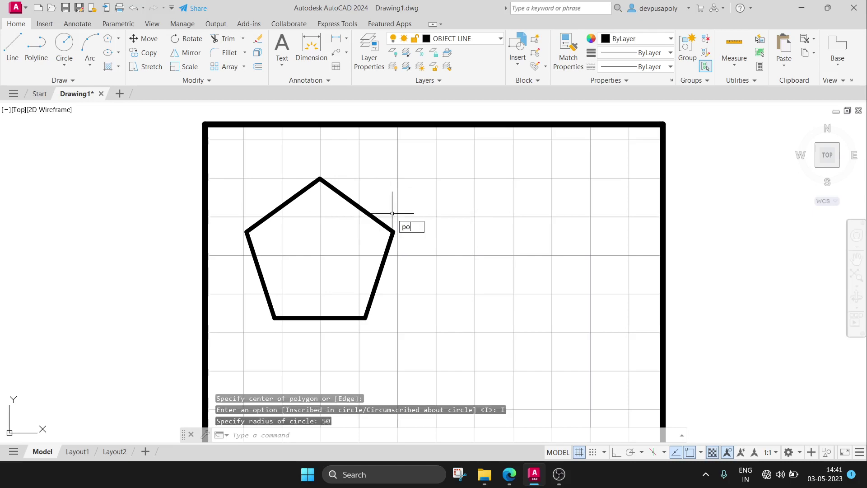
{"action": "type", "text": "LYGON"}
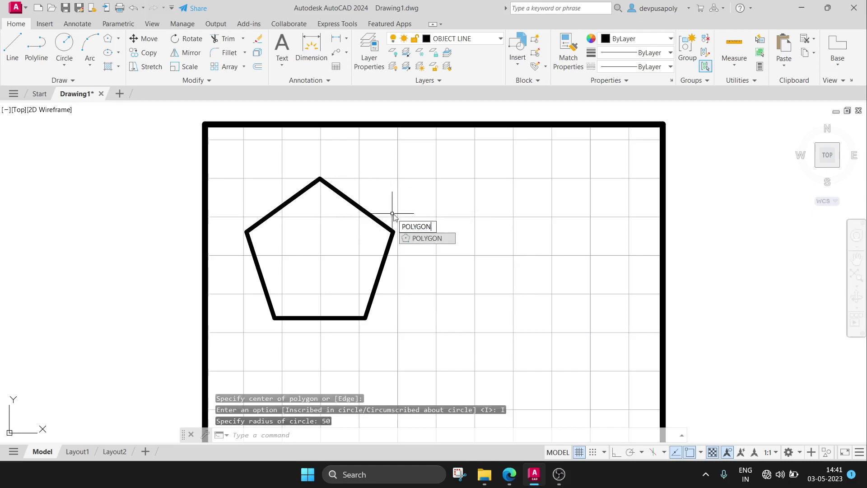
{"action": "key", "text": "Return"}
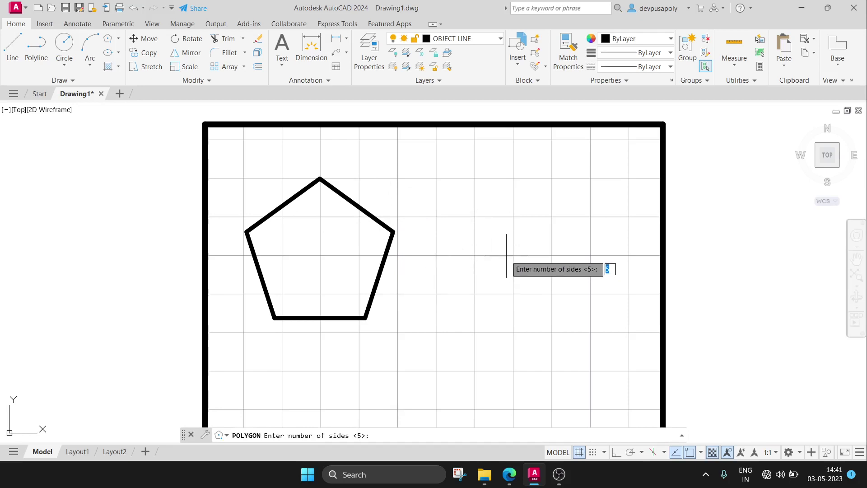
{"action": "key", "text": "Return"}
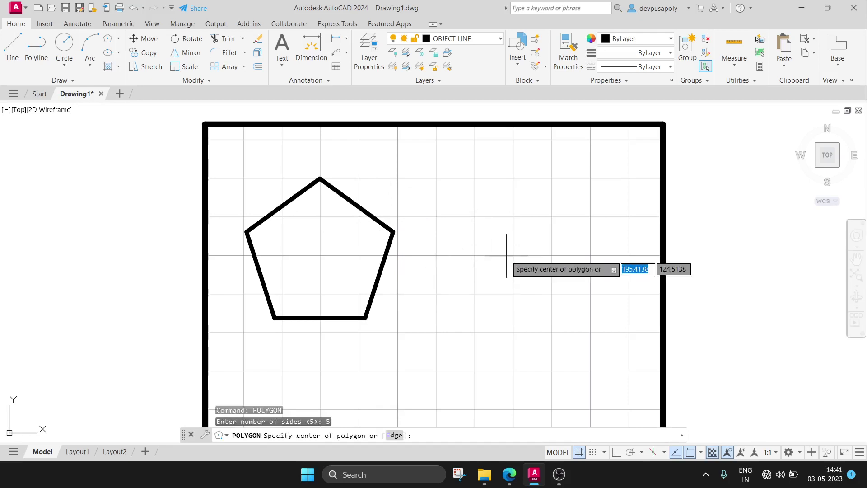
{"action": "left_click", "coordinate": [554, 258]}
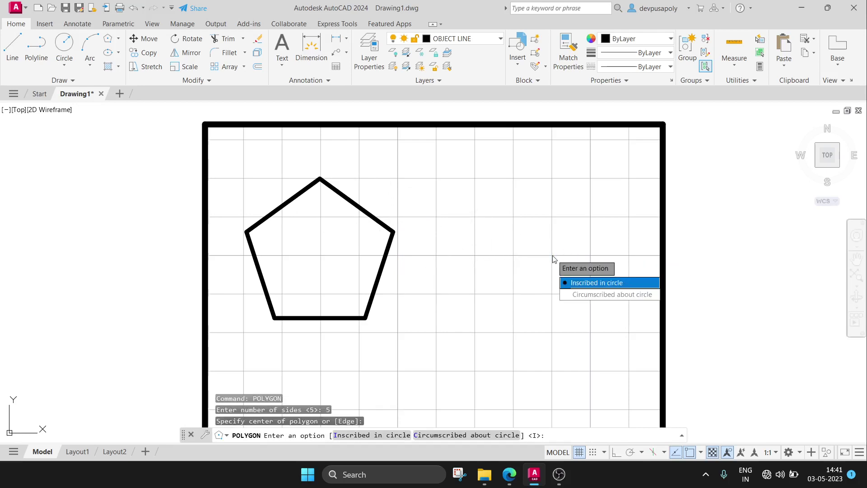
{"action": "left_click", "coordinate": [568, 291]}
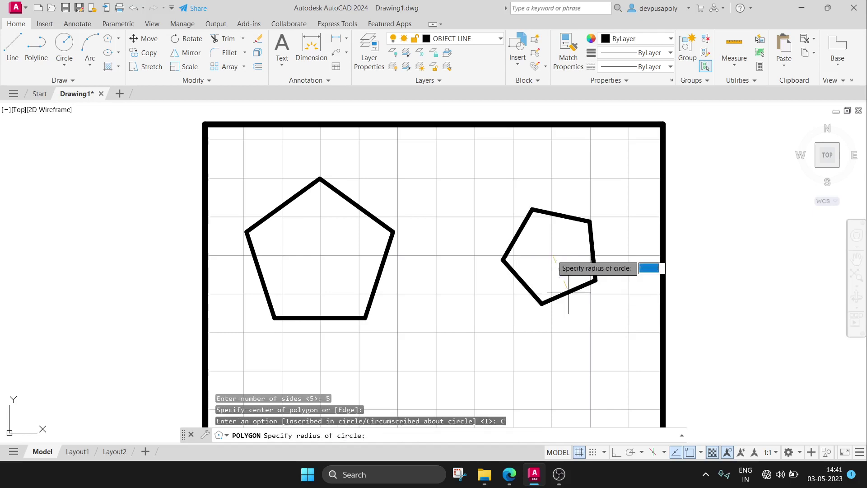
{"action": "type", "text": "50"}
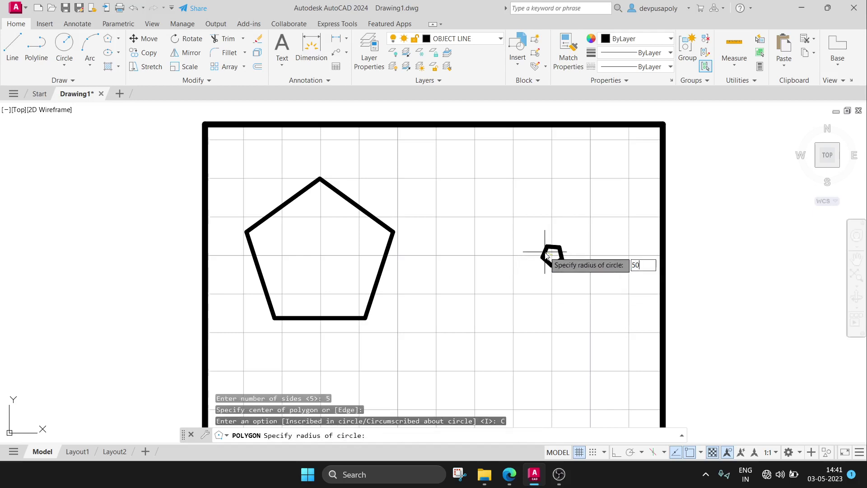
{"action": "key", "text": "Return"}
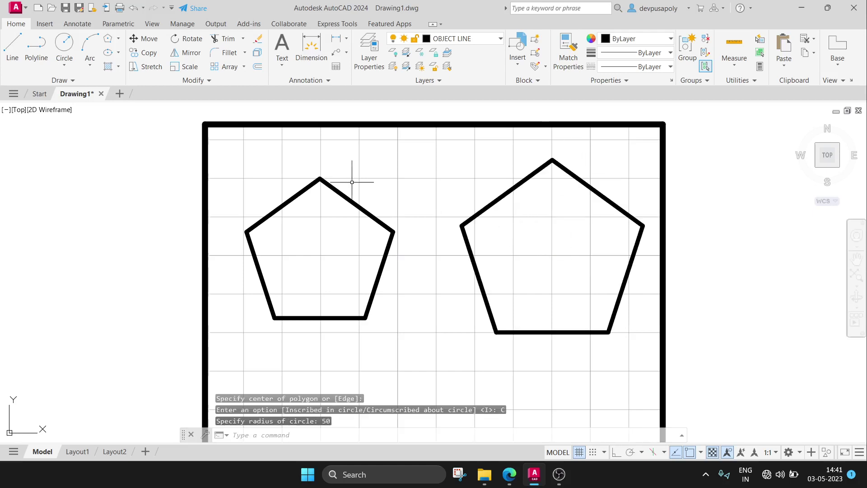
Window-select both pentagons, then clear the selection
{"action": "left_click", "coordinate": [222, 136]}
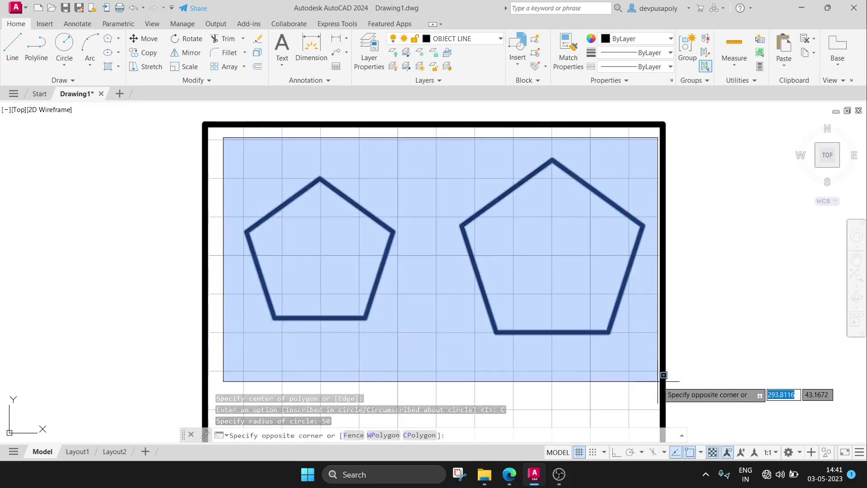
{"action": "left_click", "coordinate": [658, 381]}
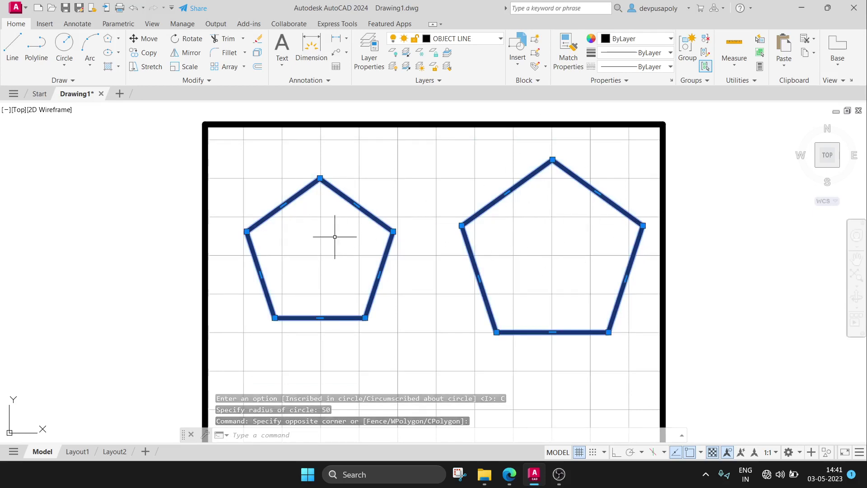
{"action": "key", "text": "Escape"}
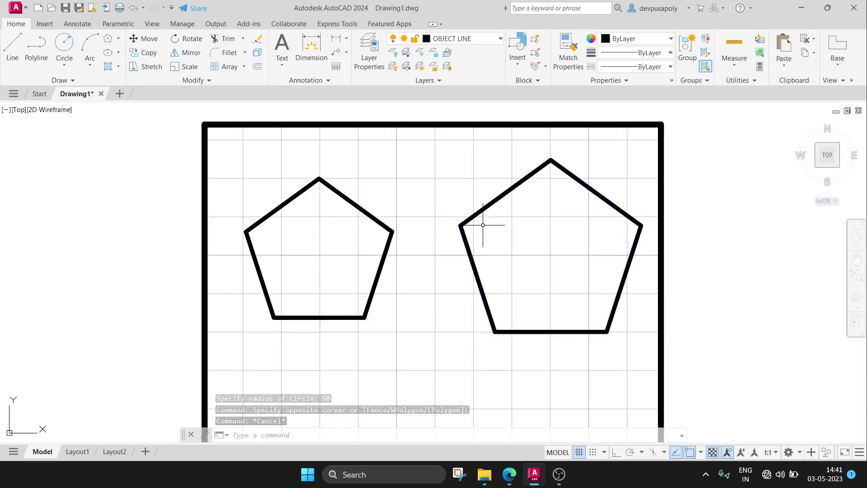
{"action": "scroll", "coordinate": [491, 219], "scroll_direction": "down", "scroll_amount": 2}
{"action": "scroll", "coordinate": [384, 187], "scroll_direction": "up", "scroll_amount": 2}
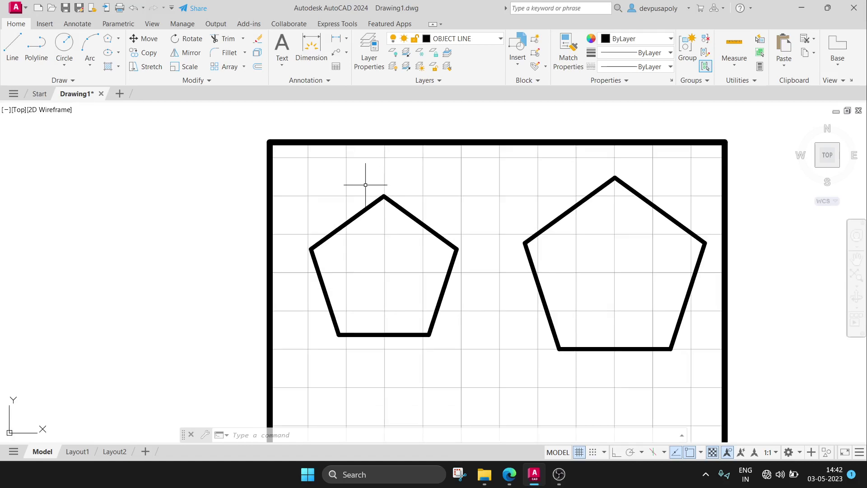
Rotate the left pentagon slightly about its centre with the ROTATE command
{"action": "type", "text": "ROT"}
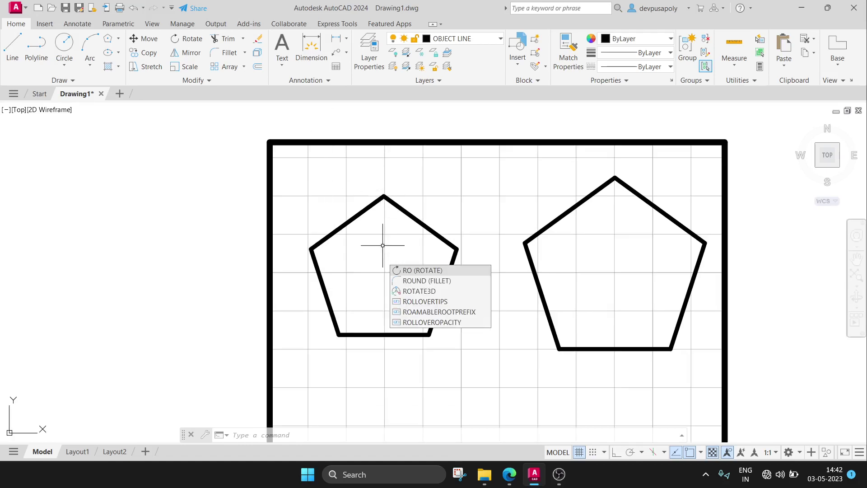
{"action": "type", "text": "ATE"}
{"action": "key", "text": "Return"}
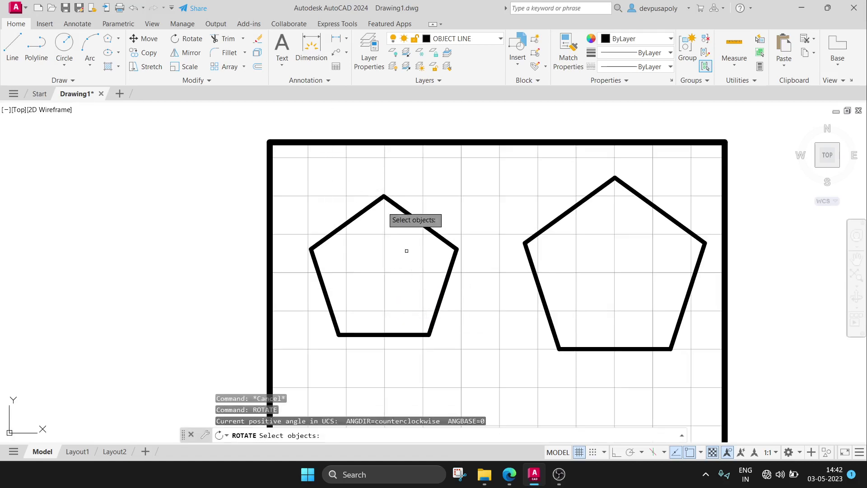
{"action": "left_click", "coordinate": [378, 200]}
{"action": "key", "text": "Return"}
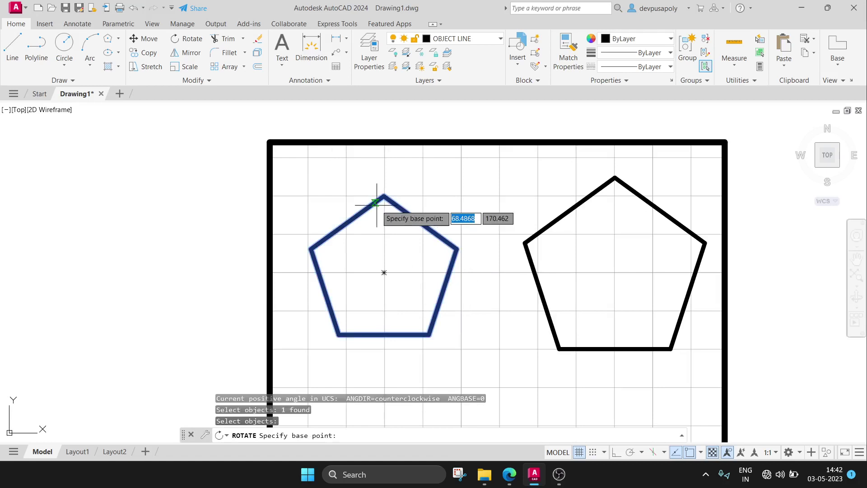
{"action": "left_click", "coordinate": [384, 272]}
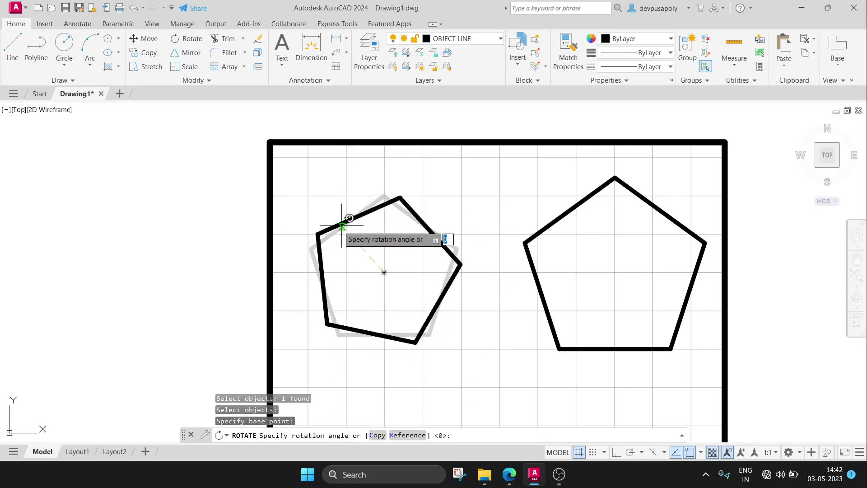
{"action": "left_click", "coordinate": [322, 234]}
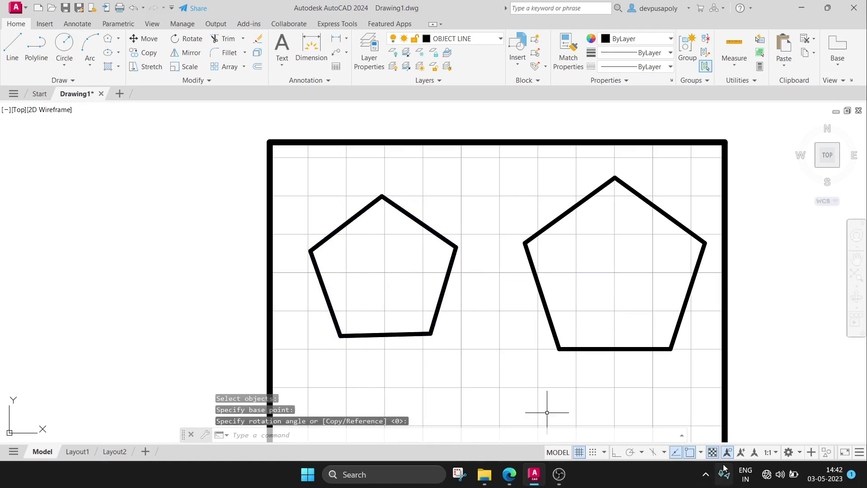
{"action": "left_click", "coordinate": [700, 452]}
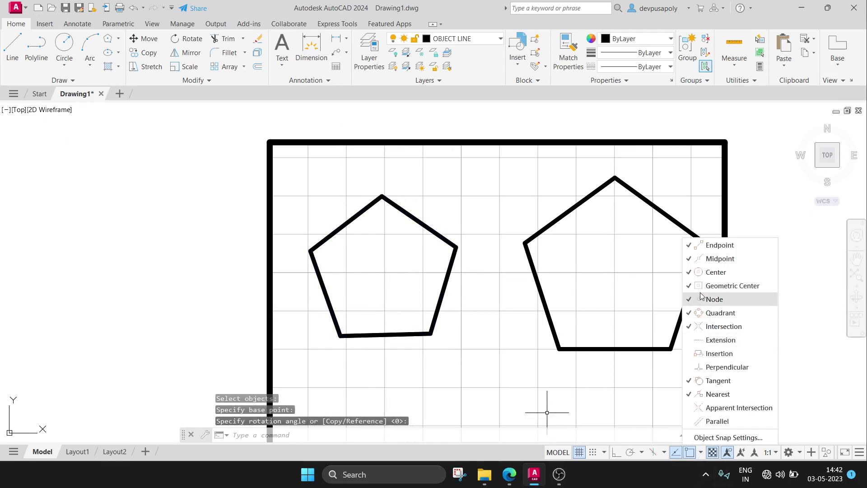
{"action": "left_click", "coordinate": [12, 45]}
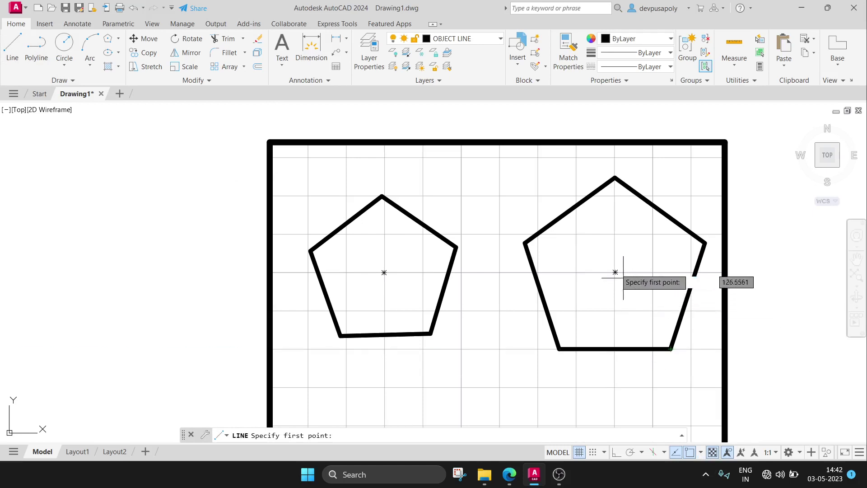
{"action": "left_click", "coordinate": [615, 271]}
{"action": "left_click", "coordinate": [559, 349]}
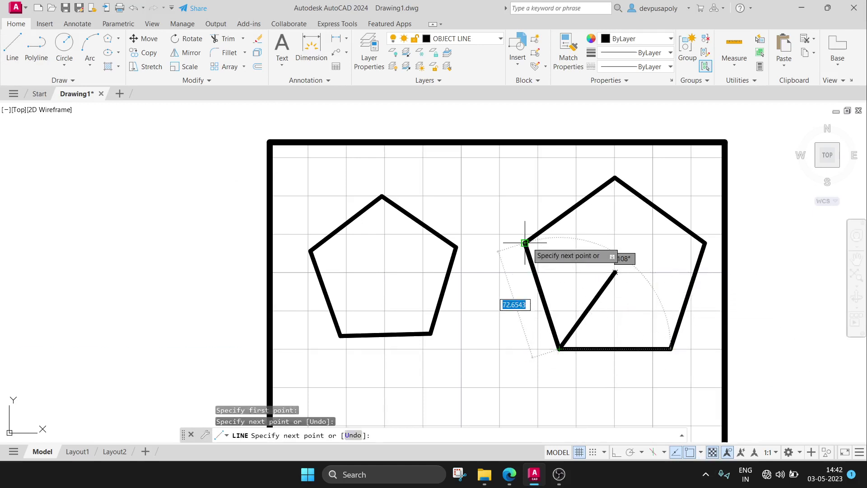
{"action": "left_click", "coordinate": [524, 243]}
{"action": "left_click", "coordinate": [615, 177]}
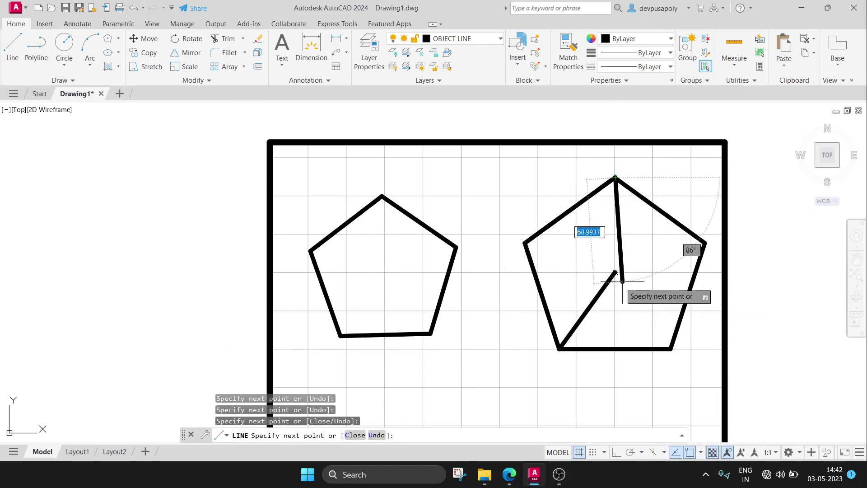
{"action": "left_click", "coordinate": [615, 272]}
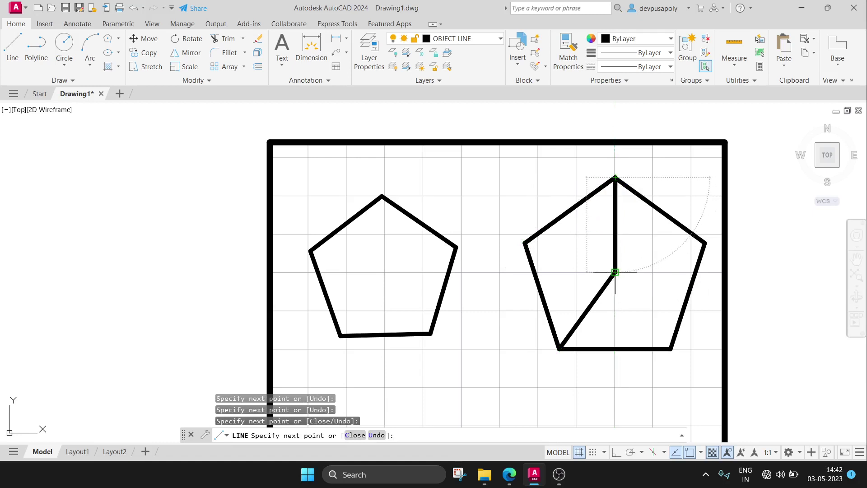
{"action": "left_click", "coordinate": [704, 243]}
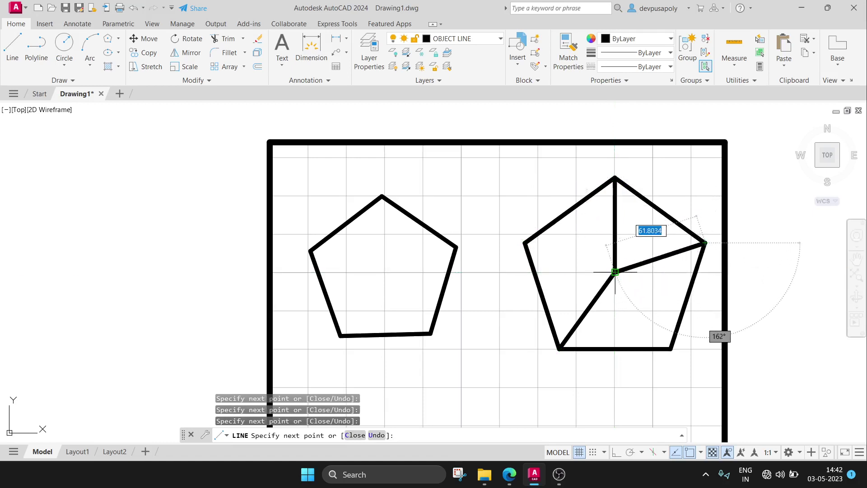
{"action": "left_click", "coordinate": [615, 272]}
{"action": "left_click", "coordinate": [670, 348]}
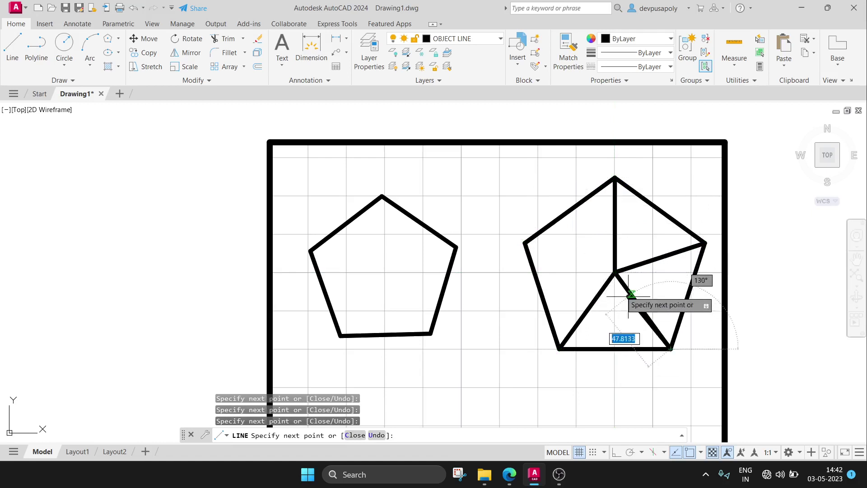
{"action": "left_click", "coordinate": [614, 272]}
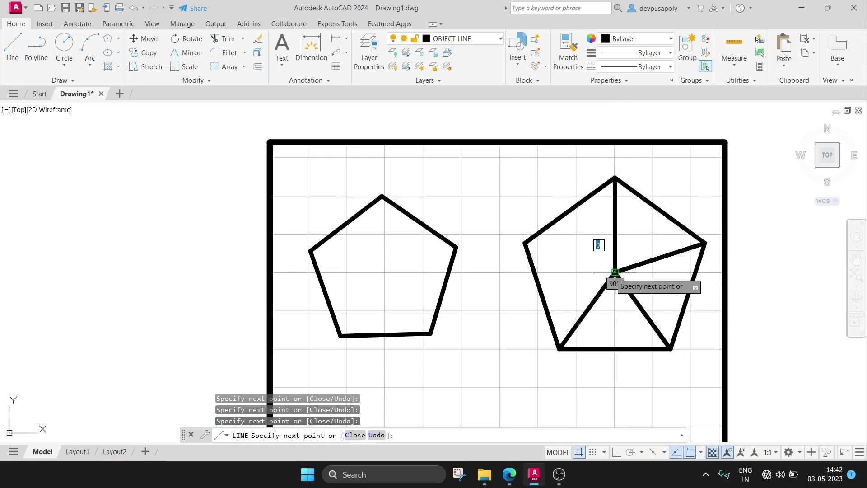
{"action": "left_click", "coordinate": [525, 243]}
{"action": "key", "text": "Escape"}
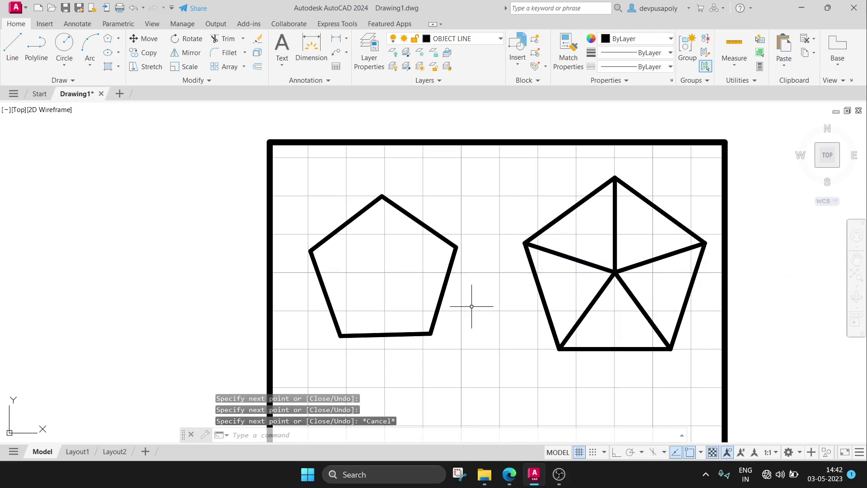
{"action": "left_click", "coordinate": [293, 163]}
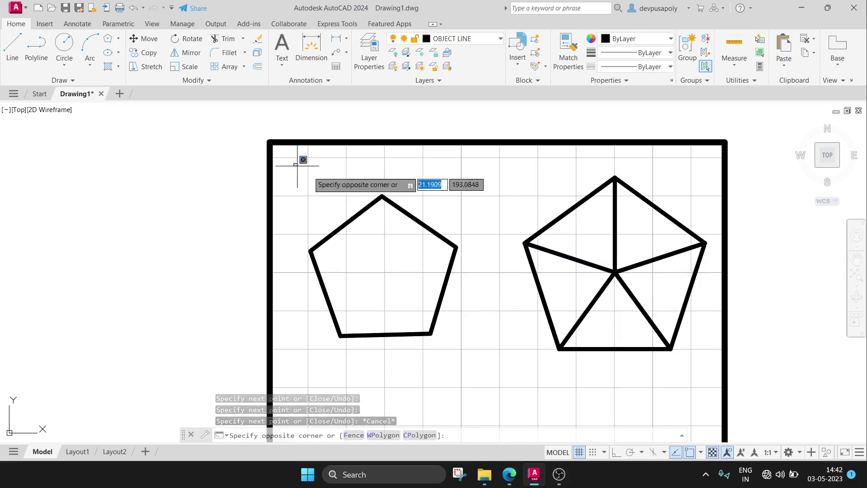
{"action": "key", "text": "Escape"}
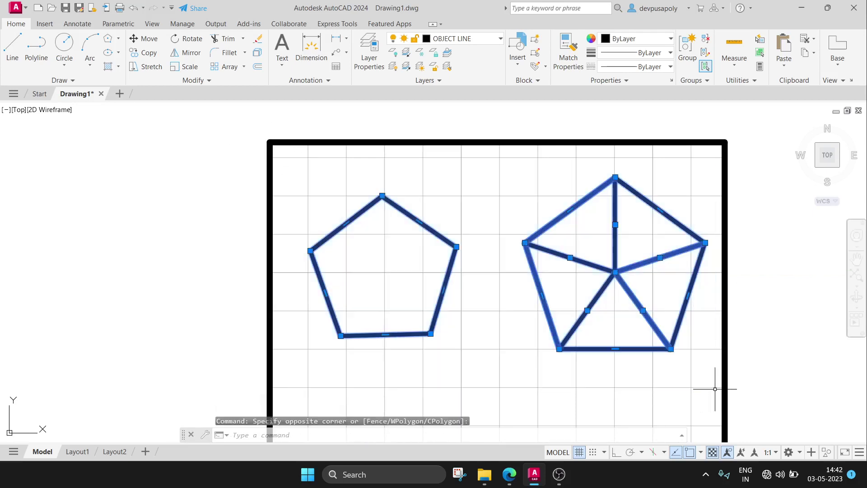
{"action": "key", "text": "Return"}
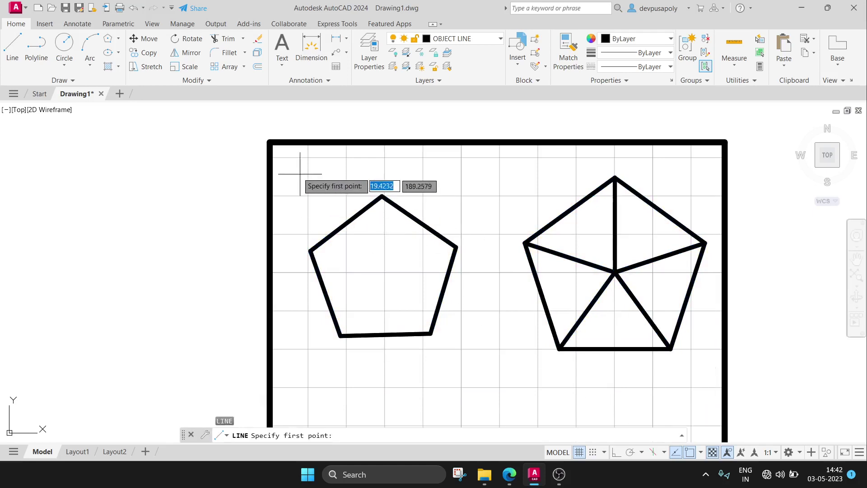
{"action": "left_click", "coordinate": [290, 168]}
{"action": "key", "text": "Escape"}
{"action": "left_click", "coordinate": [296, 157]}
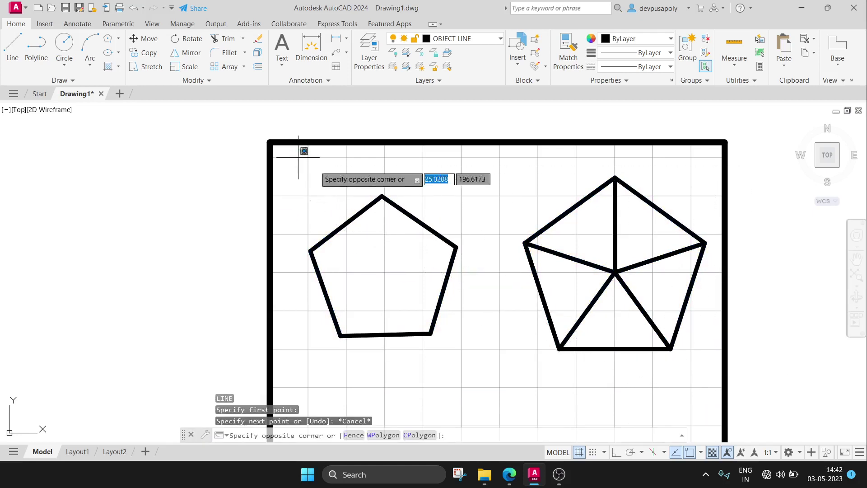
{"action": "left_click", "coordinate": [719, 400]}
{"action": "key", "text": "Escape"}
{"action": "key", "text": "Return"}
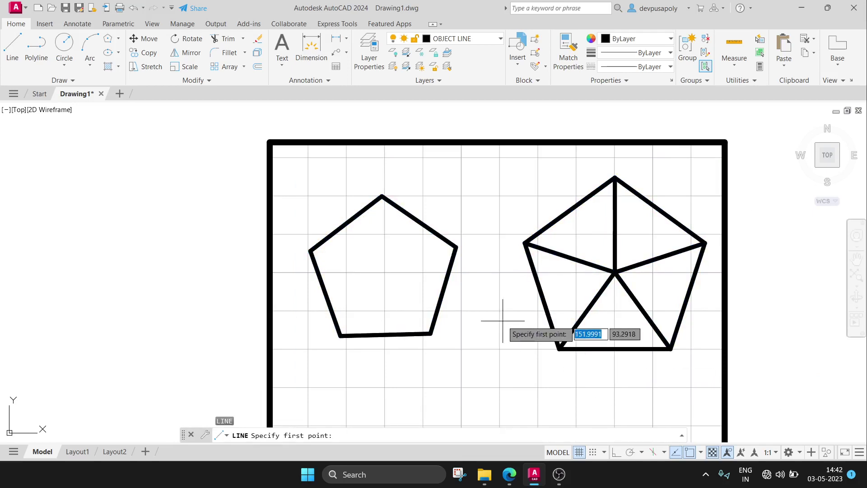
{"action": "key", "text": "Escape"}
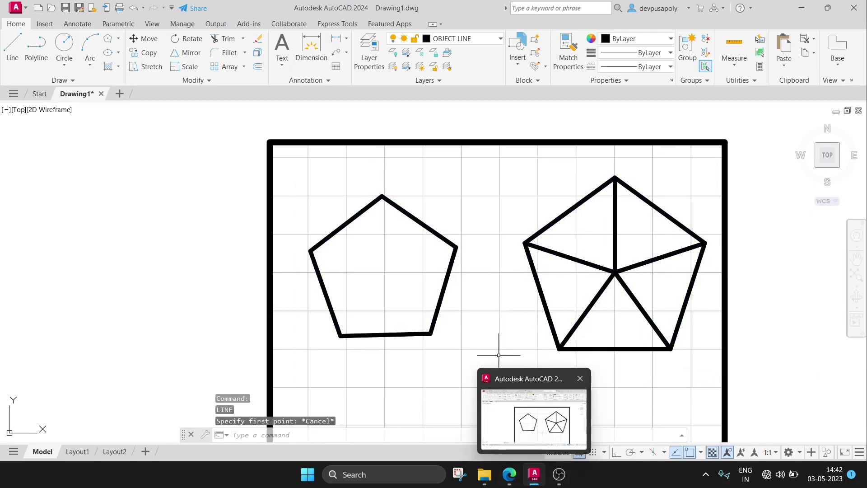
Draw a small pentagon below the others by the Edge method with 25-unit edges
{"action": "middle_click_drag", "start_coordinate": [494, 321], "coordinate": [493, 251]}
{"action": "type", "text": "polygon"}
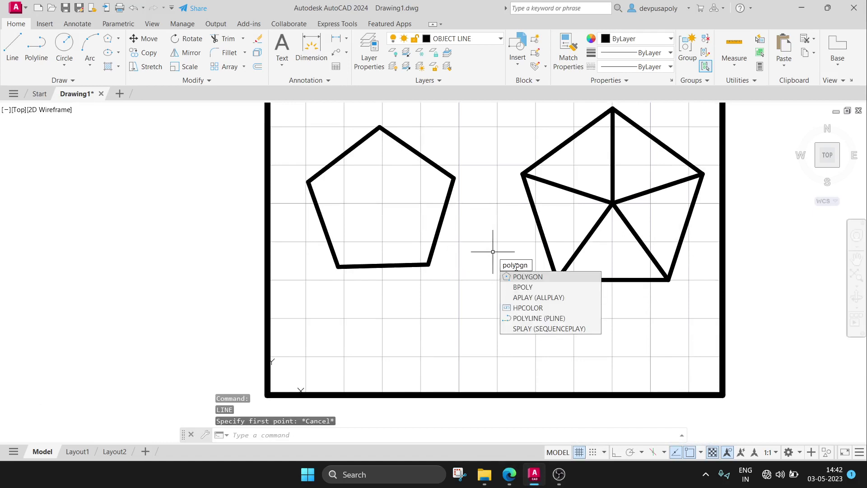
{"action": "left_click", "coordinate": [522, 276]}
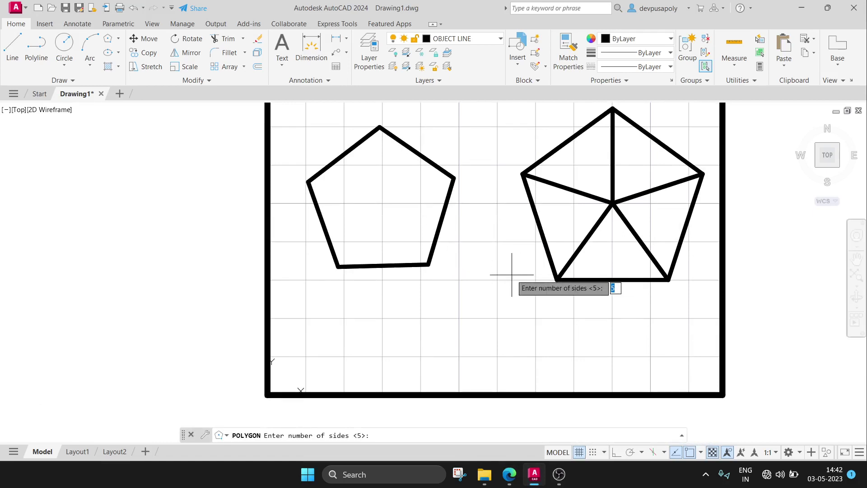
{"action": "key", "text": "Return"}
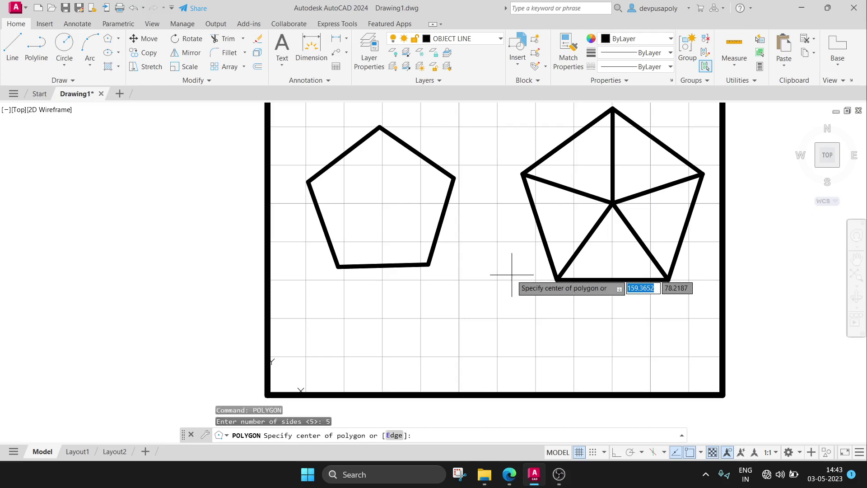
{"action": "key", "text": "Return"}
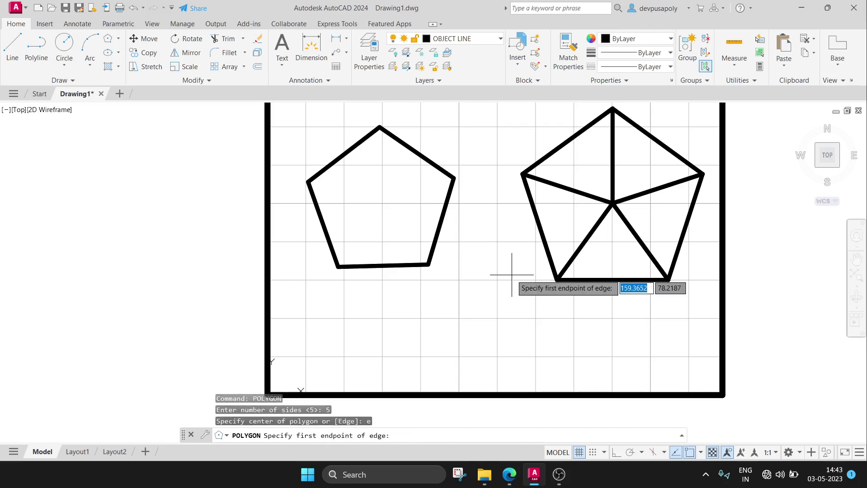
{"action": "left_click", "coordinate": [460, 317]}
{"action": "type", "text": "25"}
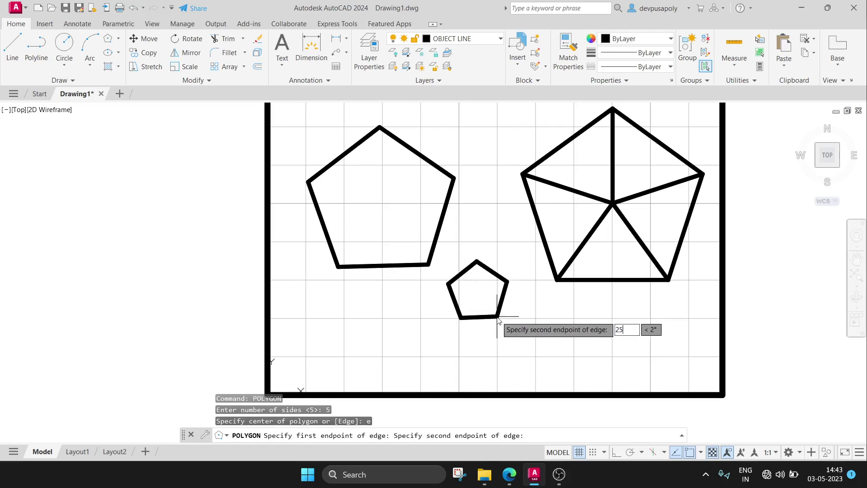
{"action": "key", "text": "Return"}
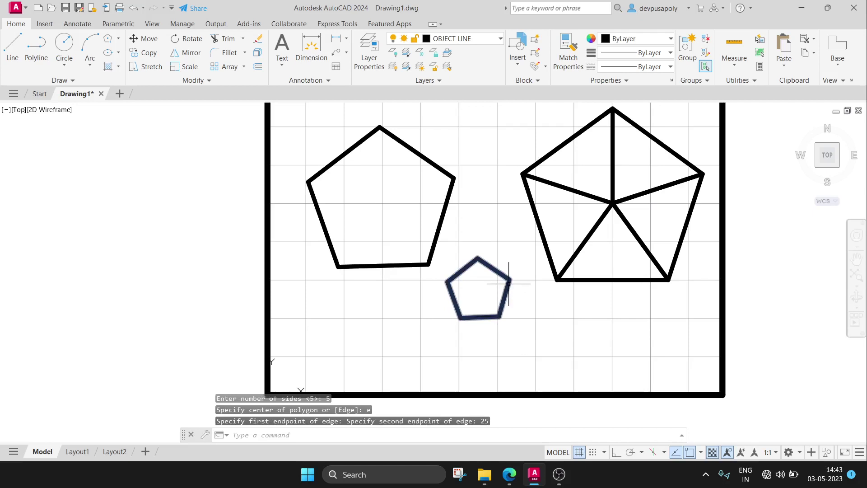
{"action": "scroll", "coordinate": [509, 286], "scroll_direction": "up", "scroll_amount": 2}
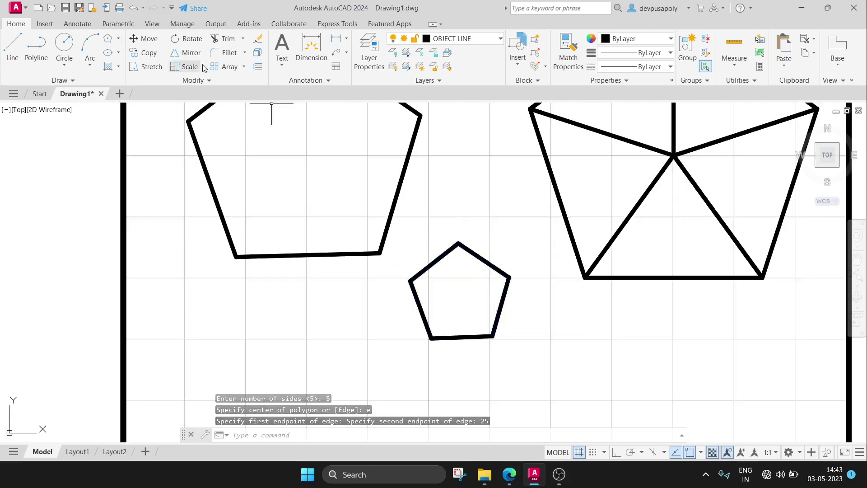
Dimension the small pentagon's bottom edge as 25
{"action": "left_click", "coordinate": [311, 47]}
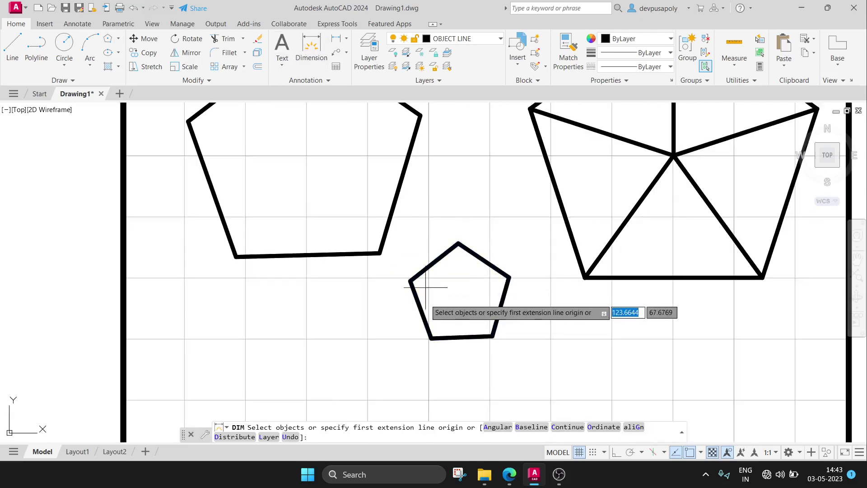
{"action": "left_click", "coordinate": [429, 337]}
{"action": "left_click", "coordinate": [492, 336]}
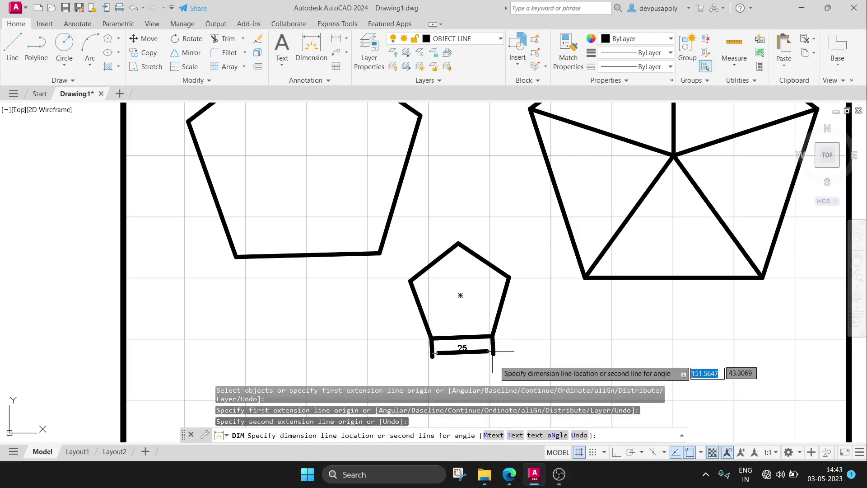
{"action": "left_click", "coordinate": [471, 368]}
{"action": "scroll", "coordinate": [472, 367], "scroll_direction": "up", "scroll_amount": 4}
{"action": "left_click", "coordinate": [459, 360]}
{"action": "scroll", "coordinate": [459, 360], "scroll_direction": "down", "scroll_amount": 2}
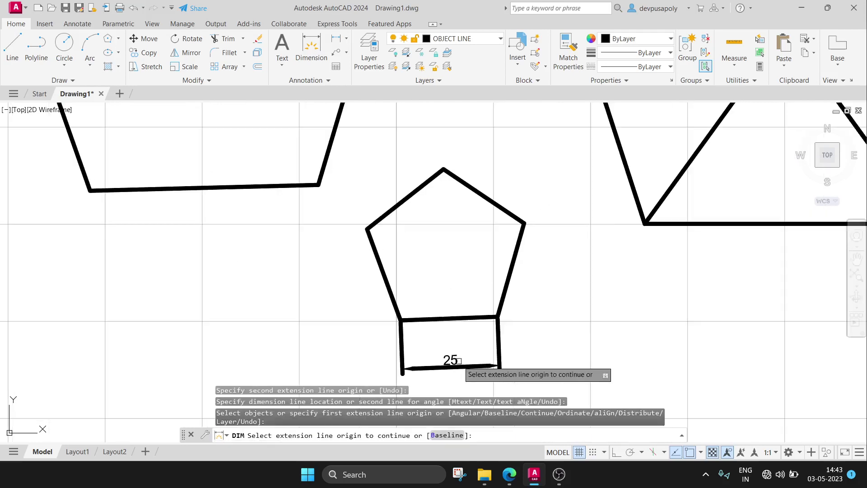
{"action": "key", "text": "Return"}
Select all 14 objects and delete them, leaving the drawing empty
{"action": "scroll", "coordinate": [519, 334], "scroll_direction": "down", "scroll_amount": 3}
{"action": "scroll", "coordinate": [545, 318], "scroll_direction": "down", "scroll_amount": 2}
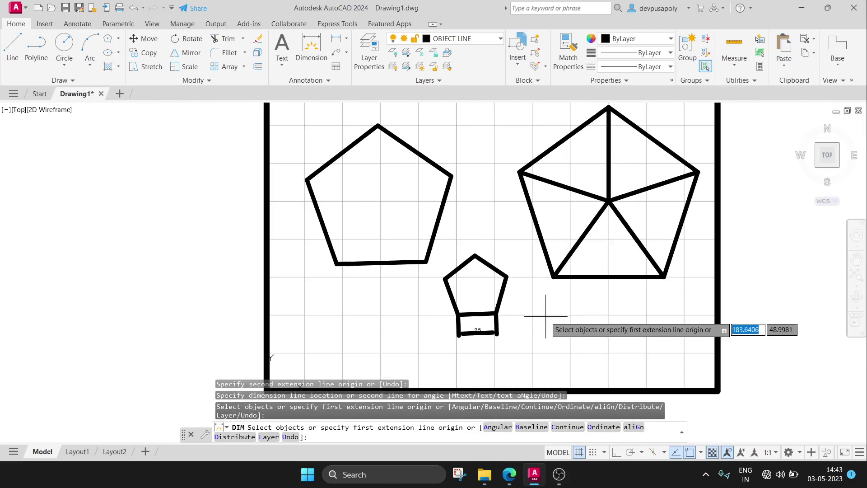
{"action": "key", "text": "Escape"}
{"action": "key", "text": "ctrl+a"}
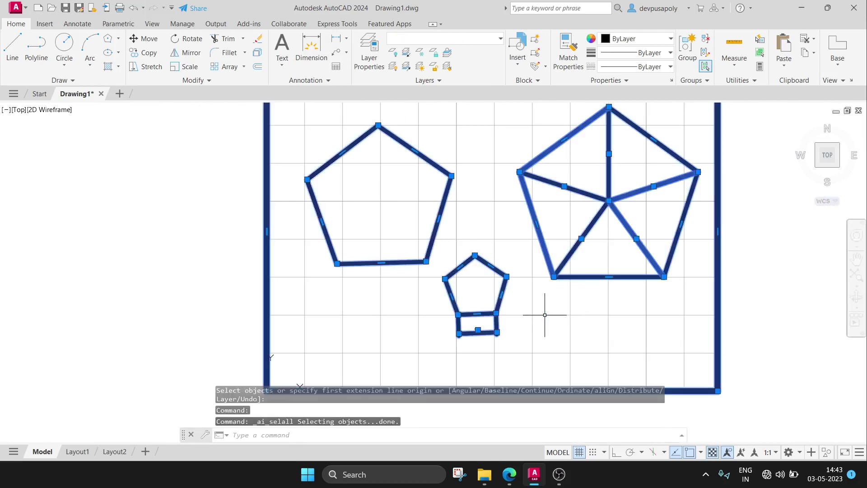
{"action": "key", "text": "Delete"}
{"action": "scroll", "coordinate": [542, 313], "scroll_direction": "down", "scroll_amount": 2}
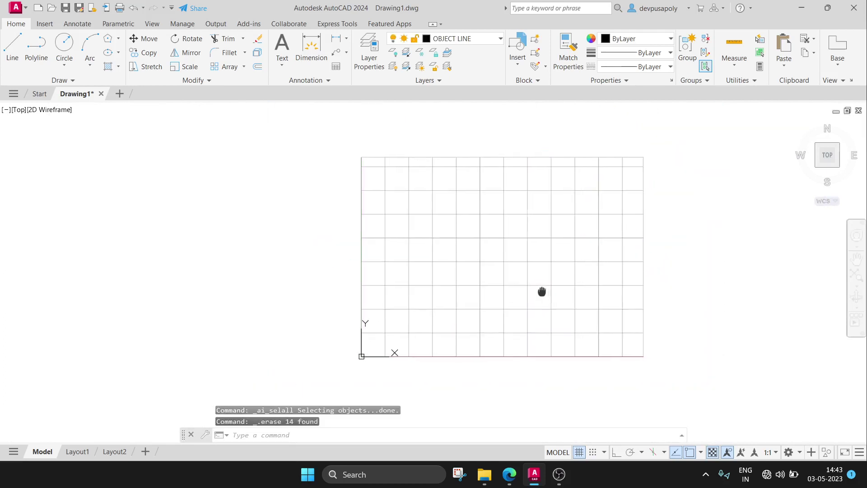
Scroll further through the exercise PDF, then hide it to return to the drawing
{"action": "left_click", "coordinate": [508, 474]}
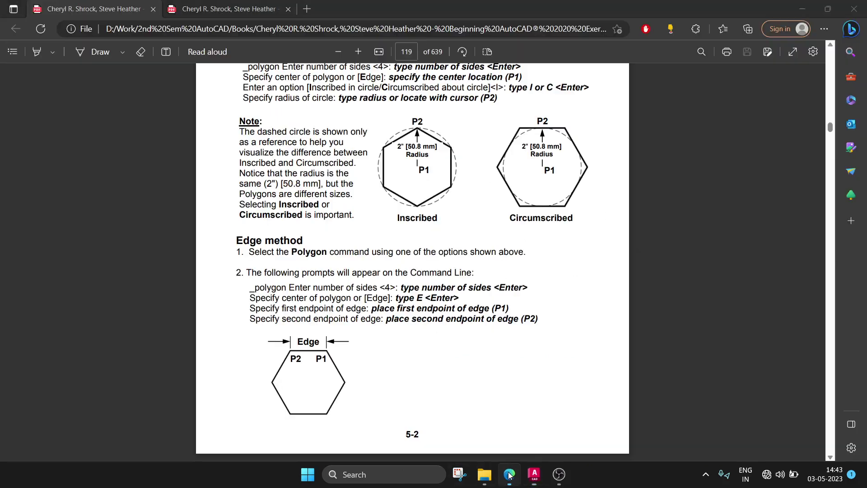
{"action": "scroll", "coordinate": [439, 382], "scroll_direction": "down", "scroll_amount": 5}
{"action": "scroll", "coordinate": [440, 364], "scroll_direction": "down", "scroll_amount": 7}
{"action": "scroll", "coordinate": [440, 364], "scroll_direction": "down", "scroll_amount": 1}
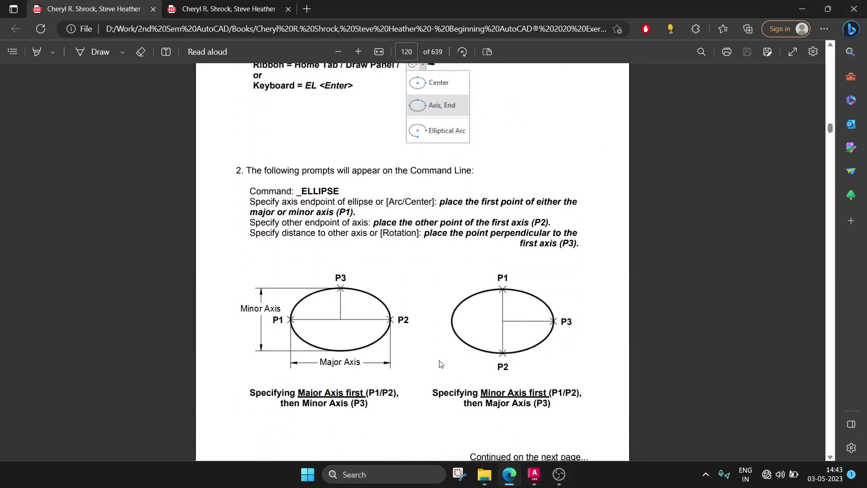
{"action": "left_click", "coordinate": [807, 9]}
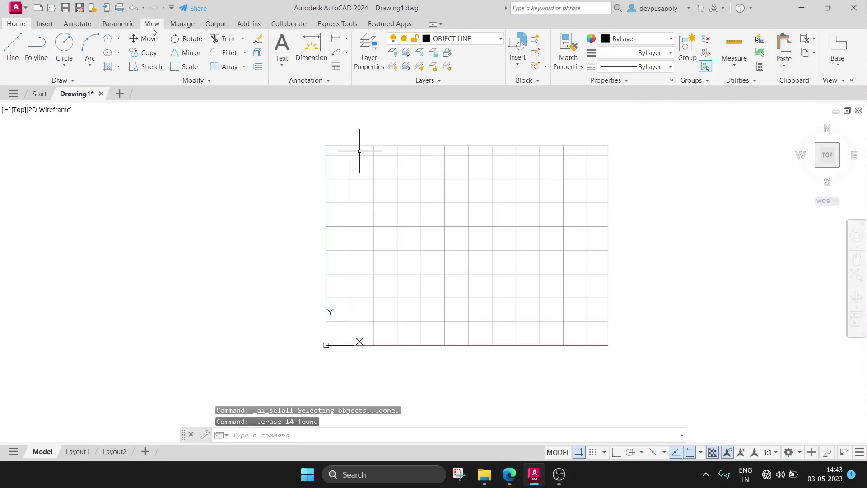
Draw a centre-method ellipse with a 75 horizontal half-axis and a 25 vertical half-axis
{"action": "left_click", "coordinate": [119, 53]}
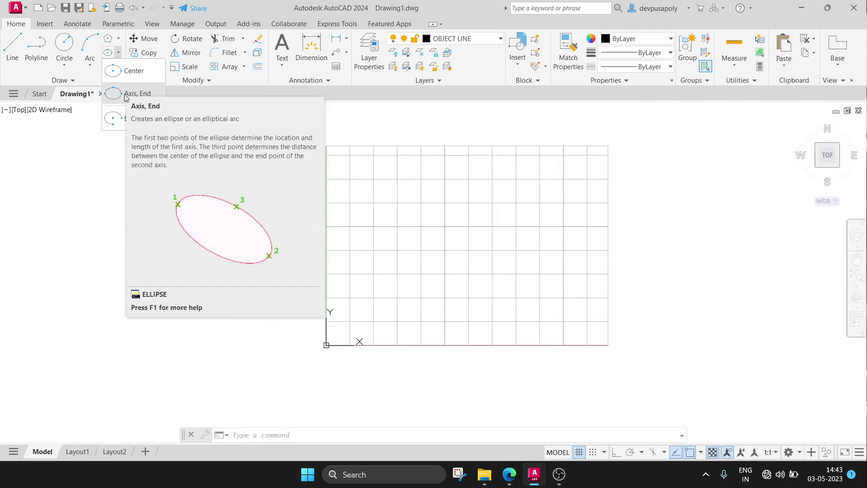
{"action": "left_click", "coordinate": [118, 71]}
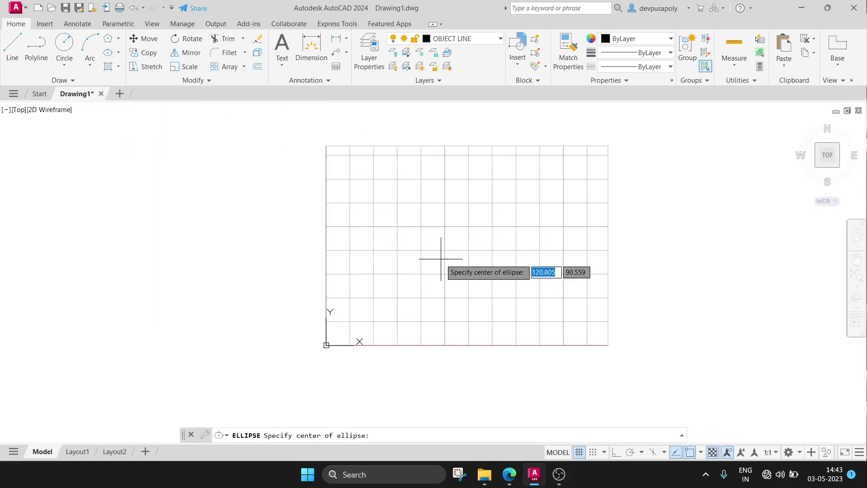
{"action": "left_click", "coordinate": [422, 251]}
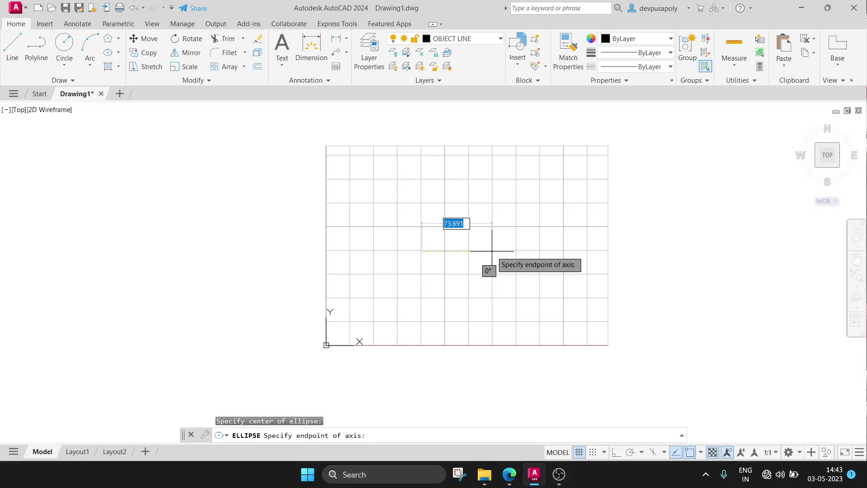
{"action": "key", "text": "Return"}
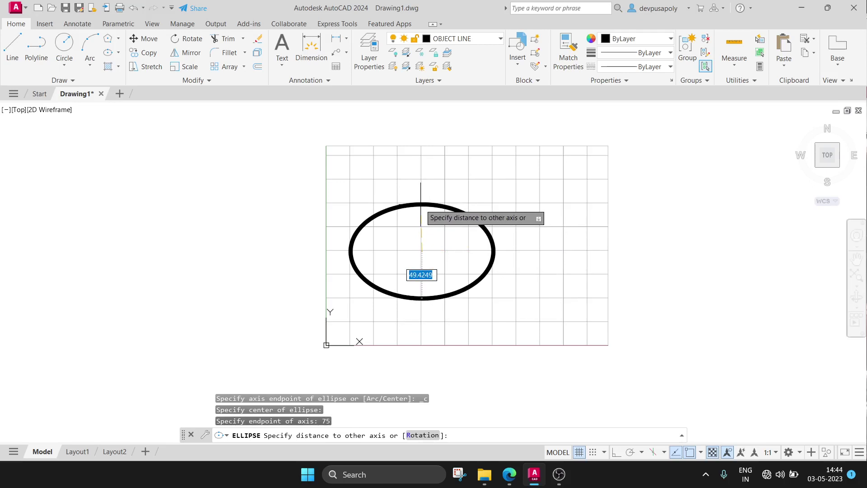
{"action": "key", "text": "Return"}
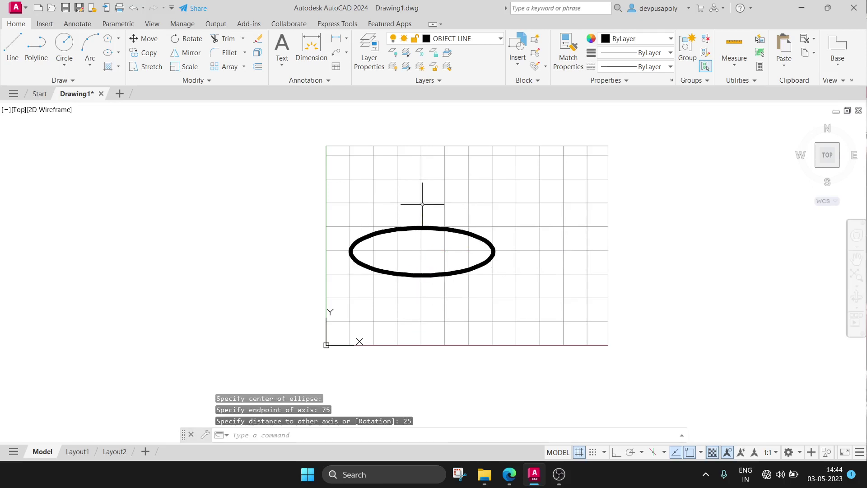
{"action": "scroll", "coordinate": [419, 243], "scroll_direction": "up", "scroll_amount": 2}
Dimension the ellipse's full width as 150 above it
{"action": "scroll", "coordinate": [420, 244], "scroll_direction": "up", "scroll_amount": 2}
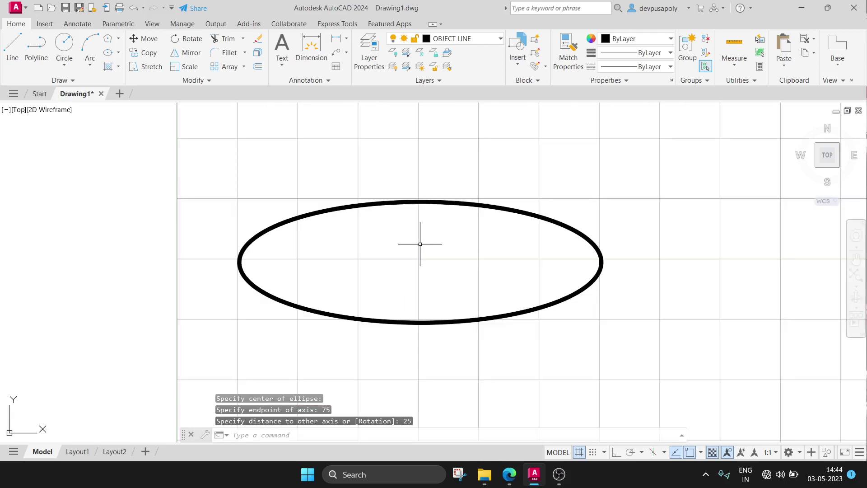
{"action": "left_click", "coordinate": [311, 45]}
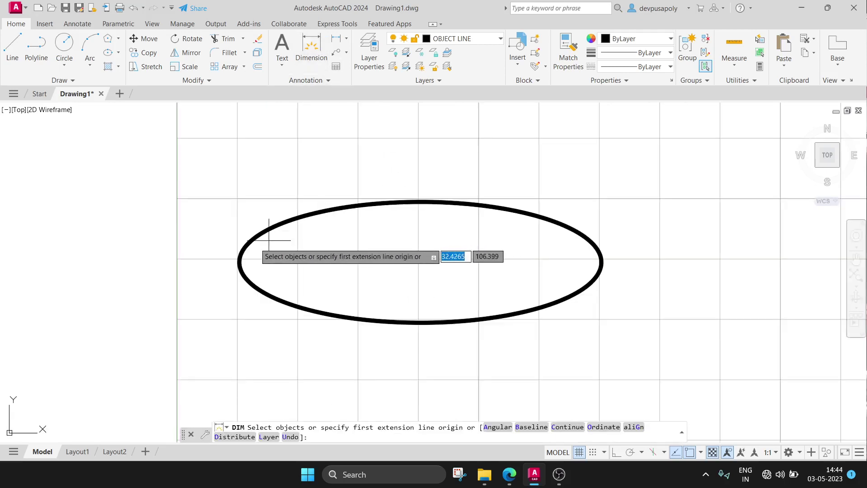
{"action": "left_click", "coordinate": [239, 262]}
{"action": "left_click", "coordinate": [602, 262]}
{"action": "left_click", "coordinate": [510, 161]}
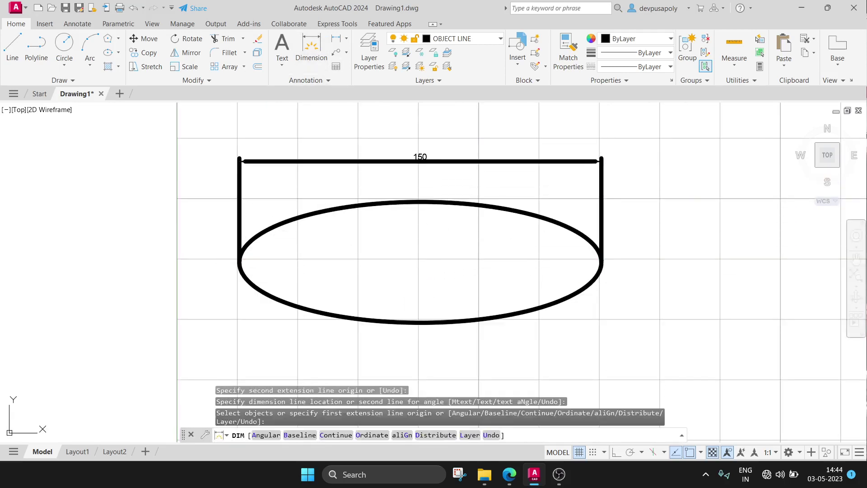
Add a vertical 50 height dimension between the ellipse's top and bottom quadrants, placed at right
{"action": "key", "text": "Return"}
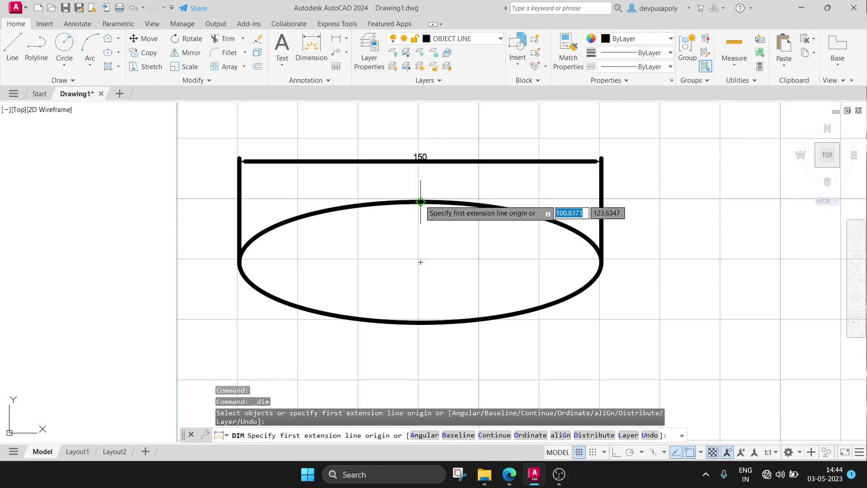
{"action": "left_click", "coordinate": [419, 202]}
{"action": "left_click", "coordinate": [420, 322]}
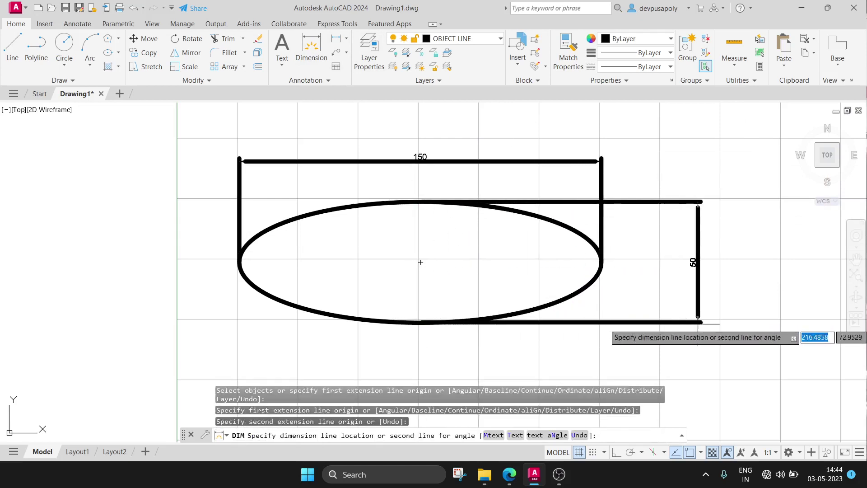
{"action": "left_click", "coordinate": [696, 289]}
{"action": "scroll", "coordinate": [731, 293], "scroll_direction": "down", "scroll_amount": 3}
{"action": "middle_click_drag", "start_coordinate": [742, 294], "coordinate": [676, 249]}
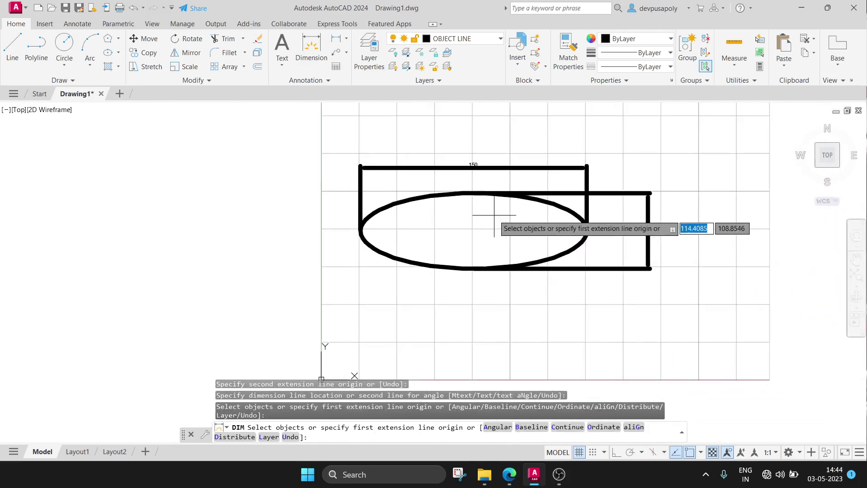
{"action": "key", "text": "Return"}
{"action": "type", "text": "line"}
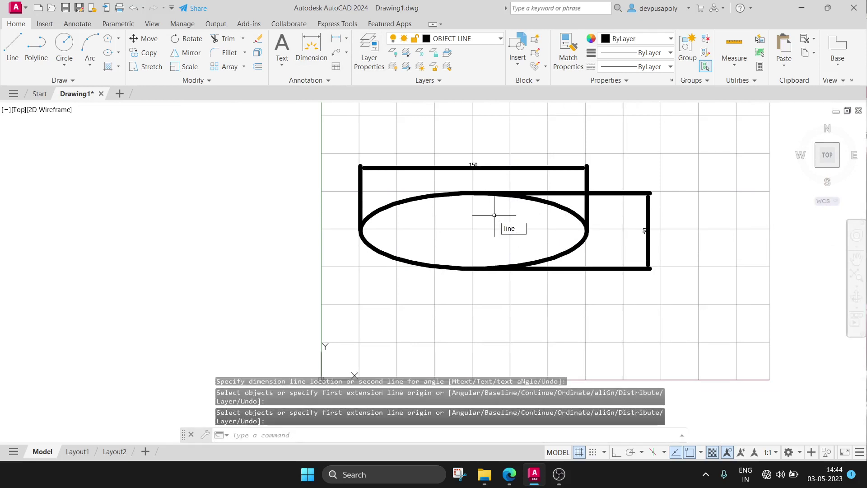
Start a LINE command and cancel it without drawing anything
{"action": "key", "text": "Return"}
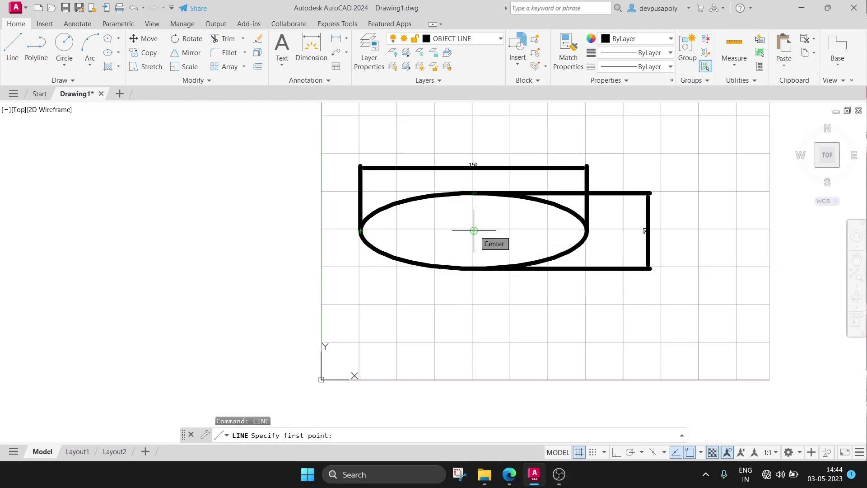
{"action": "key", "text": "Escape"}
{"action": "scroll", "coordinate": [478, 228], "scroll_direction": "down", "scroll_amount": 2}
{"action": "scroll", "coordinate": [443, 219], "scroll_direction": "up", "scroll_amount": 2}
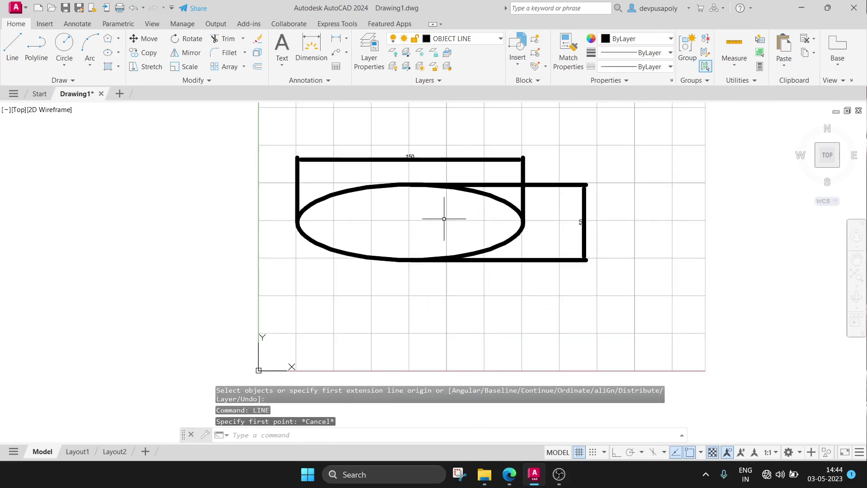
Draw a second ellipse by axis endpoints: 150 axis and 25 other-axis distance, lower right
{"action": "left_click", "coordinate": [111, 54]}
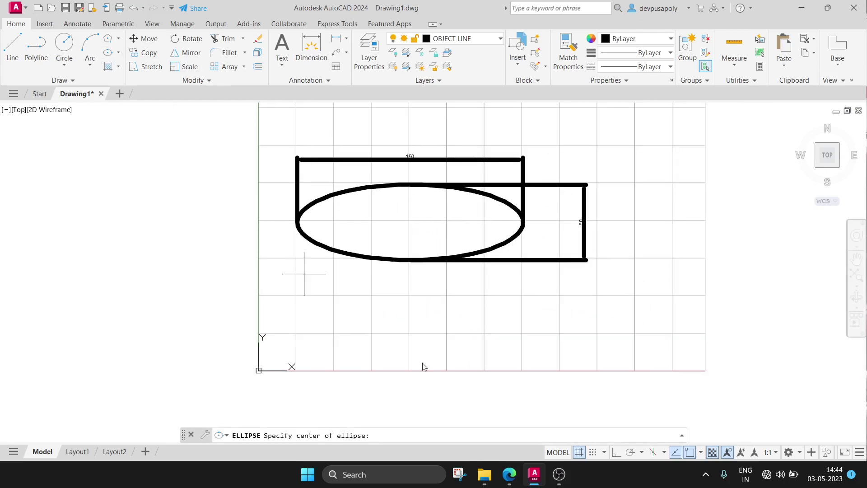
{"action": "key", "text": "Escape"}
{"action": "left_click", "coordinate": [117, 52]}
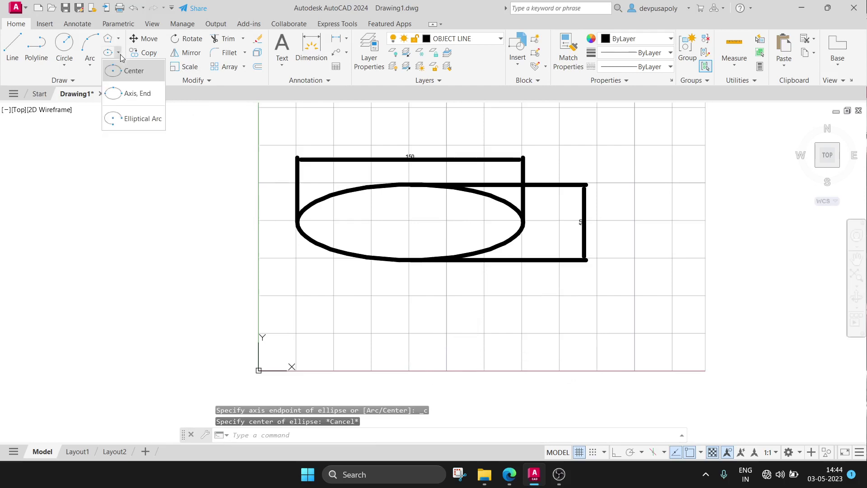
{"action": "left_click", "coordinate": [131, 93]}
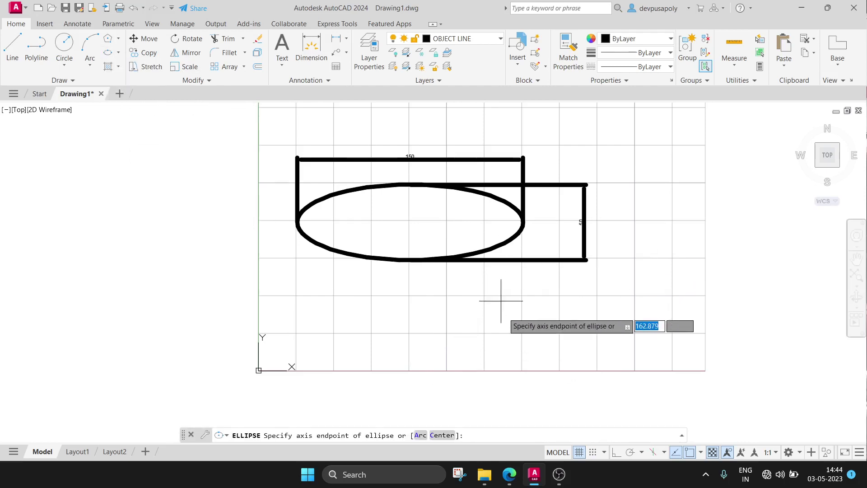
{"action": "left_click", "coordinate": [483, 334]}
{"action": "type", "text": "150"}
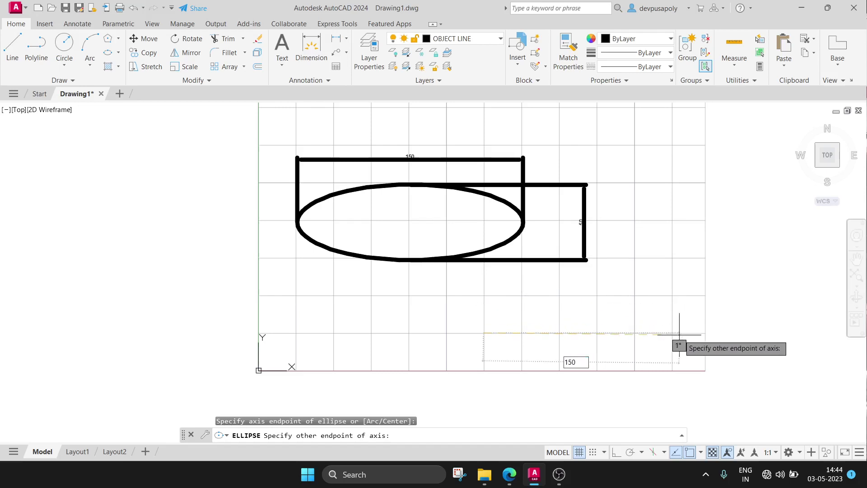
{"action": "key", "text": "Return"}
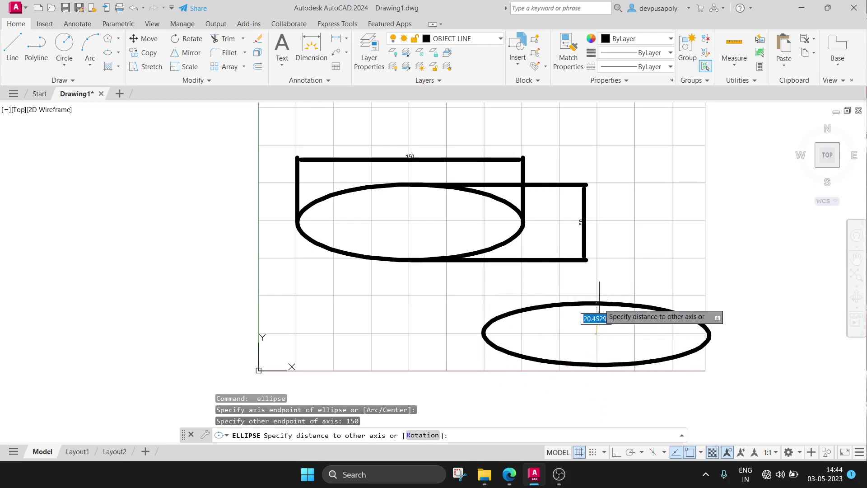
{"action": "type", "text": "5"}
{"action": "key", "text": "Return"}
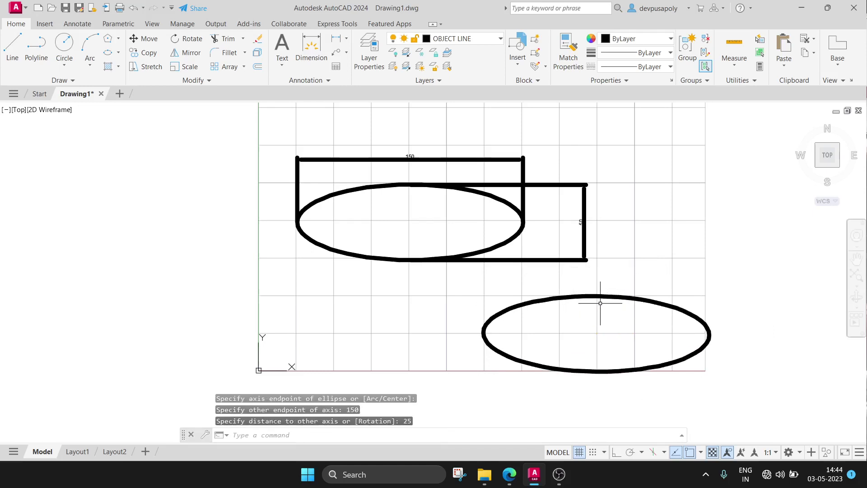
{"action": "left_click", "coordinate": [311, 50]}
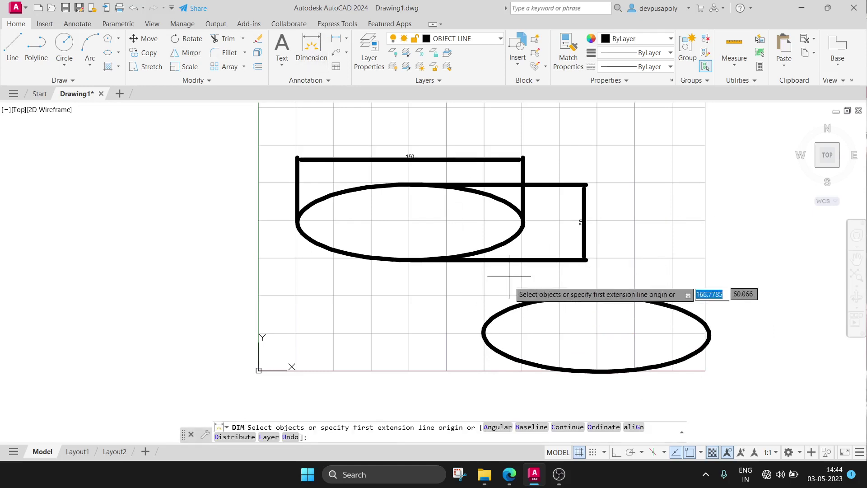
Add a 150 width dimension between the lower ellipse's left and right quadrants, above it
{"action": "left_click", "coordinate": [483, 333]}
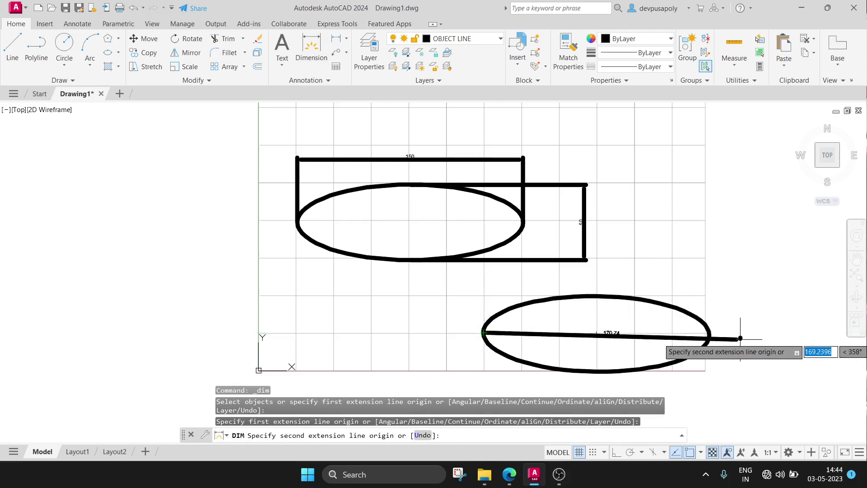
{"action": "left_click", "coordinate": [709, 335]}
{"action": "key", "text": "Escape"}
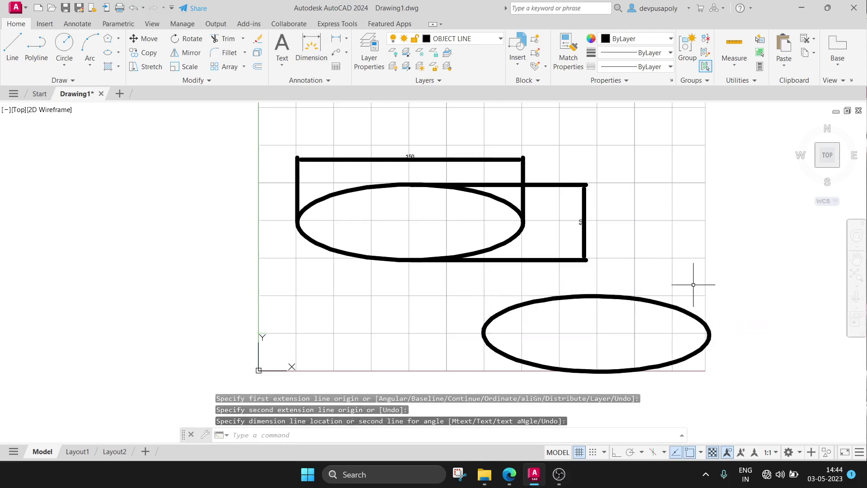
{"action": "left_click", "coordinate": [311, 50]}
{"action": "left_click", "coordinate": [482, 332]}
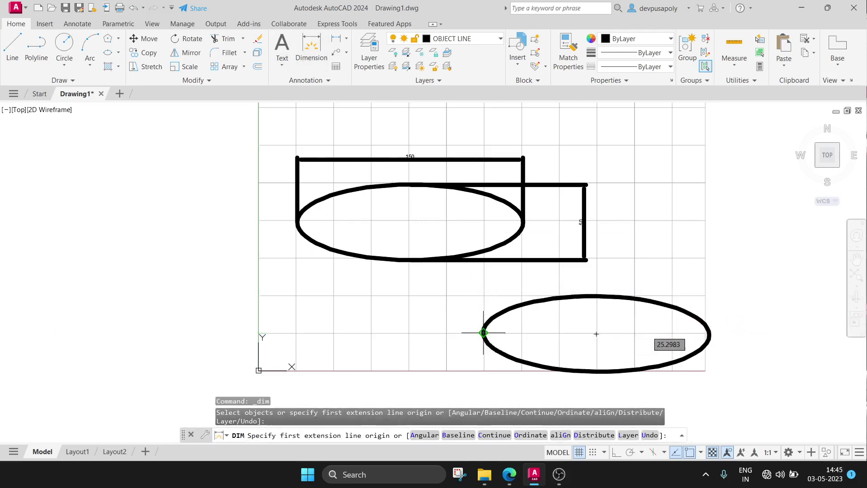
{"action": "left_click", "coordinate": [709, 333]}
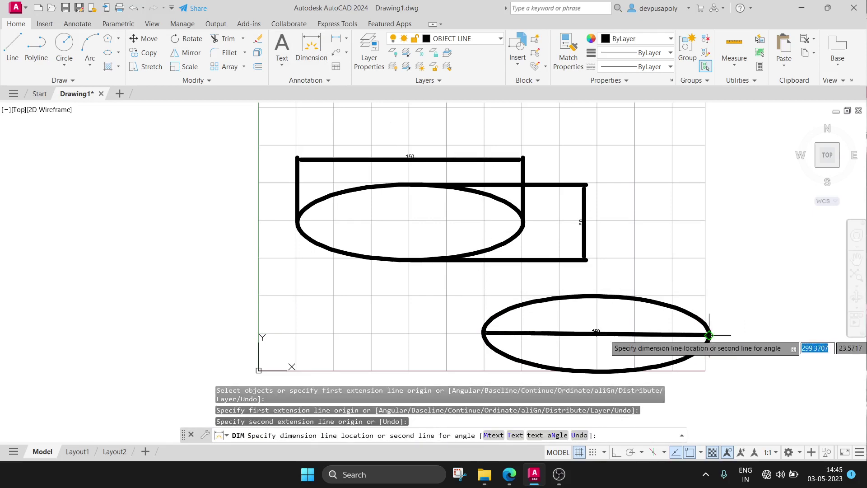
{"action": "left_click", "coordinate": [695, 279]}
{"action": "key", "text": "Escape"}
Add a 50 height dimension between the top and bottom quadrants, left of the ellipse
{"action": "left_click", "coordinate": [311, 50]}
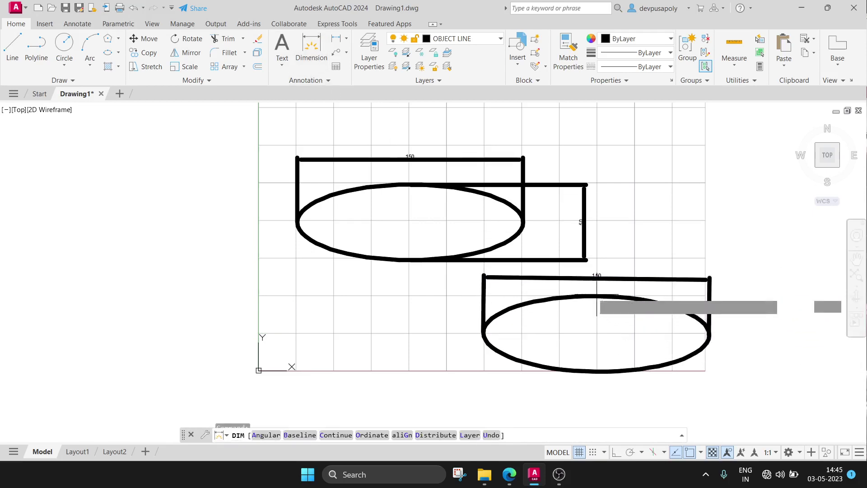
{"action": "left_click", "coordinate": [596, 334]}
{"action": "left_click", "coordinate": [596, 371]}
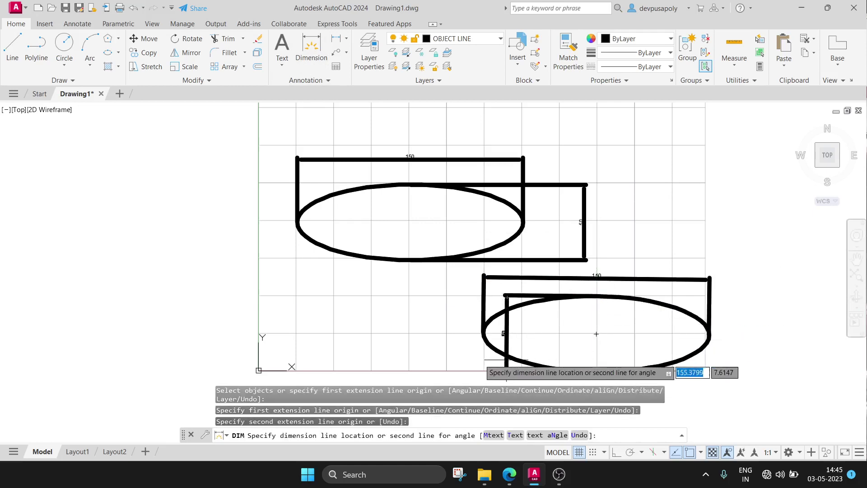
{"action": "left_click", "coordinate": [440, 332]}
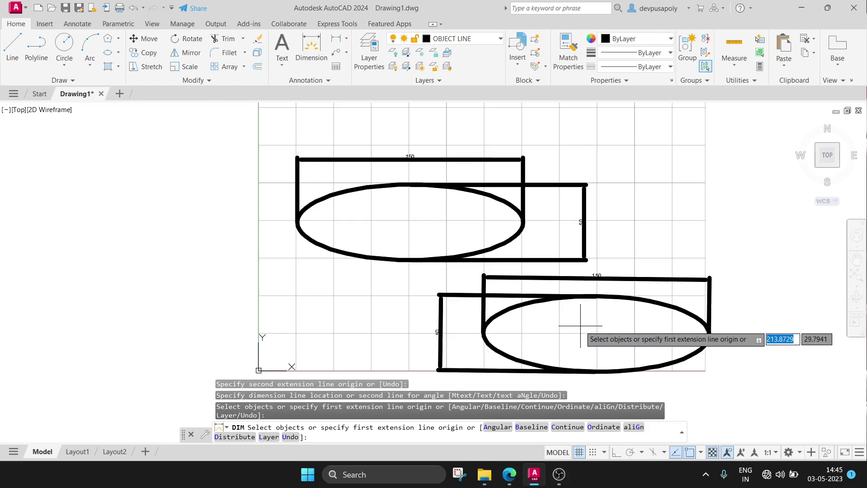
Draw an elliptical arc above the shapes: 75 axis, 25 other axis, start 180, end 0
{"action": "scroll", "coordinate": [614, 176], "scroll_direction": "down", "scroll_amount": 2}
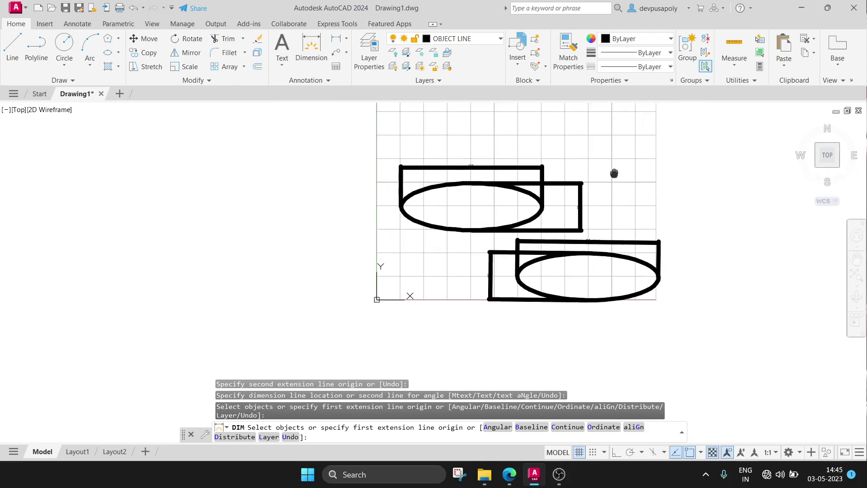
{"action": "scroll", "coordinate": [523, 196], "scroll_direction": "up", "scroll_amount": 2}
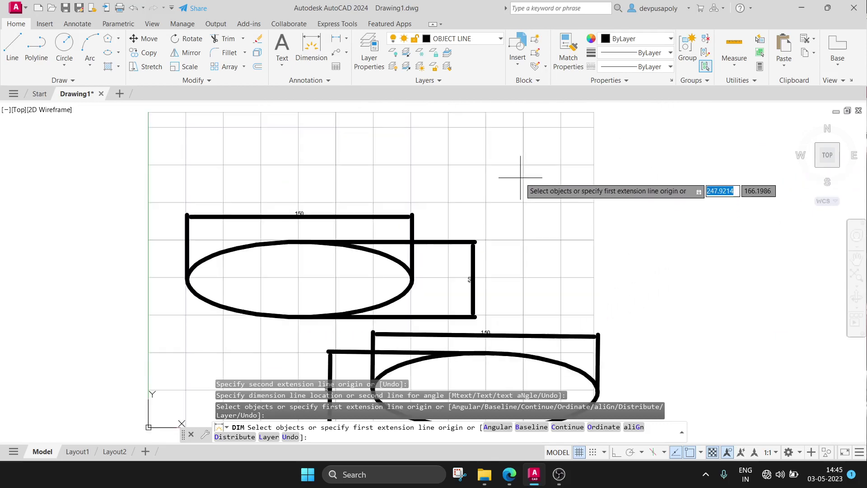
{"action": "left_click", "coordinate": [118, 53]}
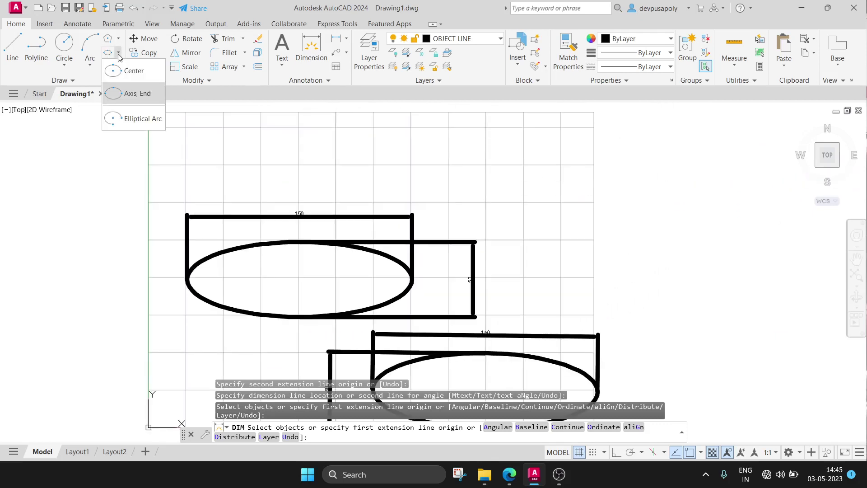
{"action": "left_click", "coordinate": [115, 119]}
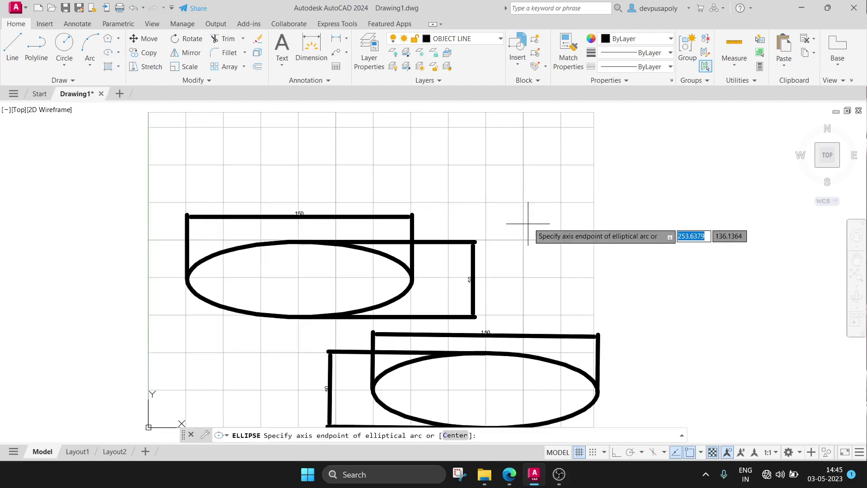
{"action": "left_click", "coordinate": [449, 166]}
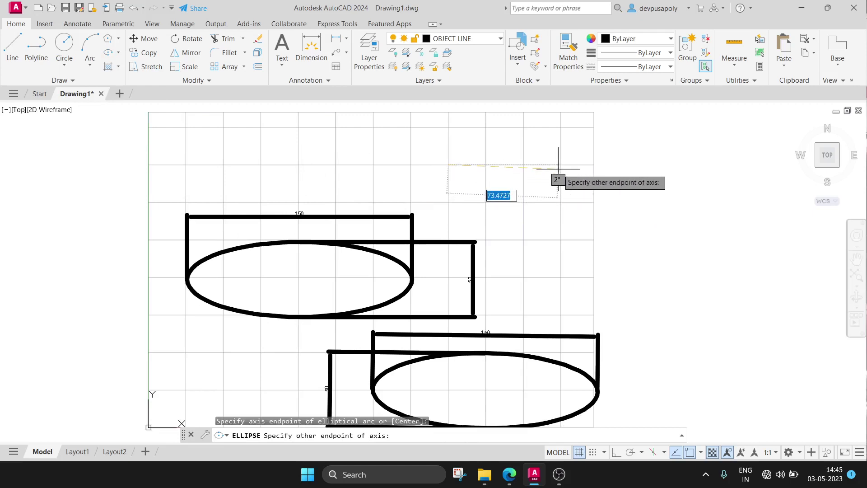
{"action": "key", "text": "Return"}
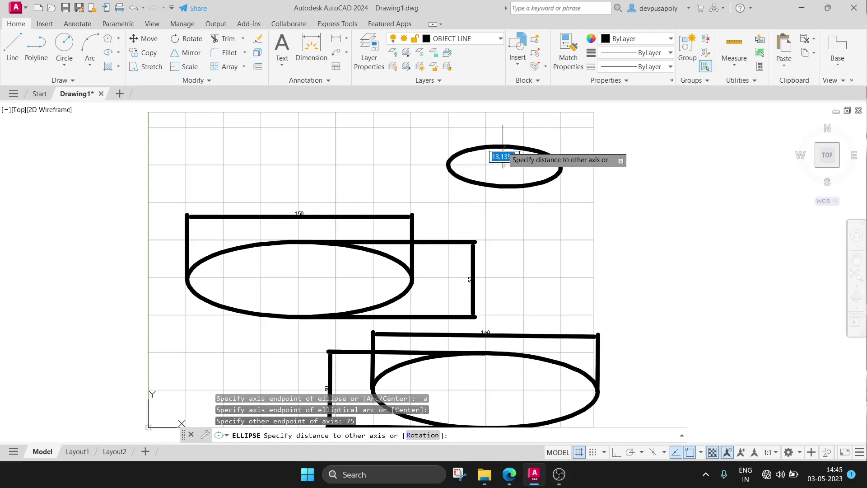
{"action": "key", "text": "Return"}
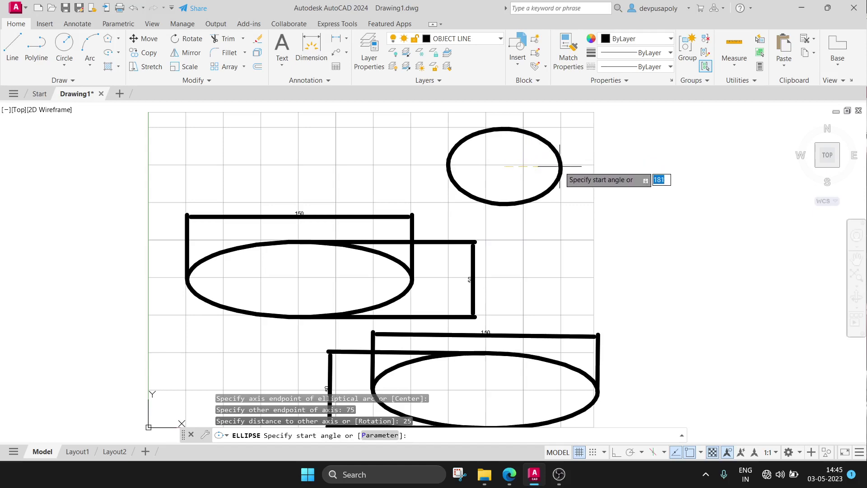
{"action": "key", "text": "Return"}
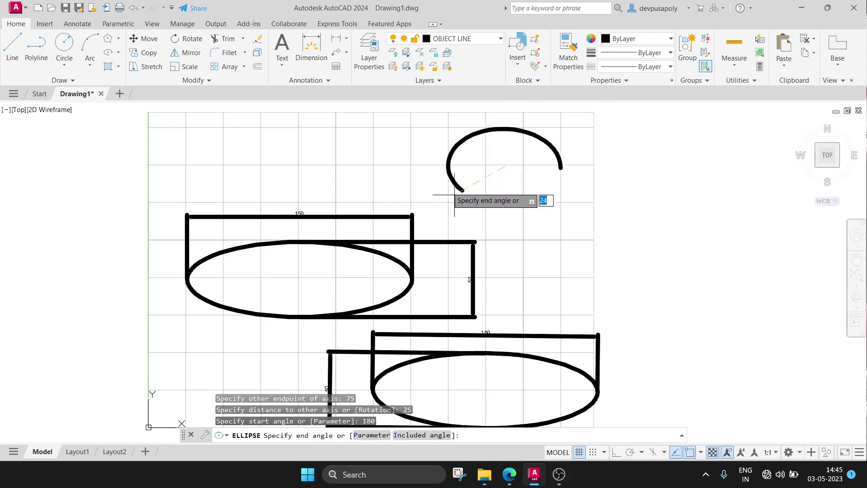
{"action": "type", "text": "0"}
{"action": "key", "text": "Return"}
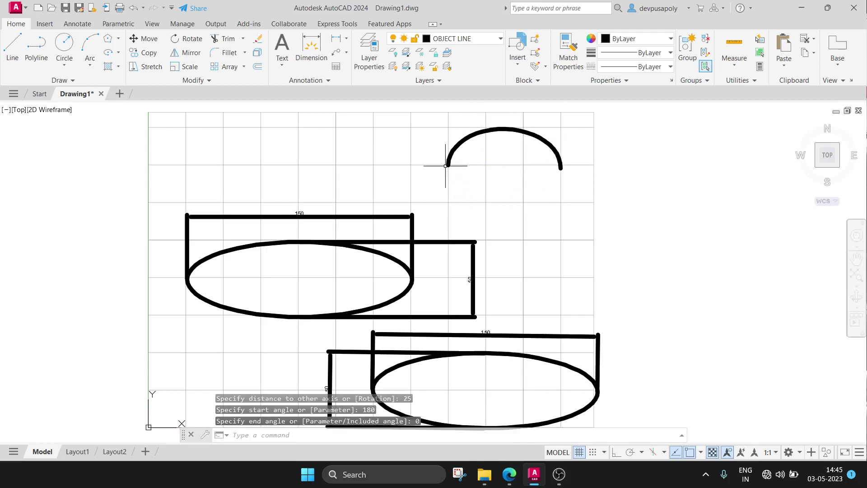
{"action": "scroll", "coordinate": [522, 144], "scroll_direction": "up", "scroll_amount": 2}
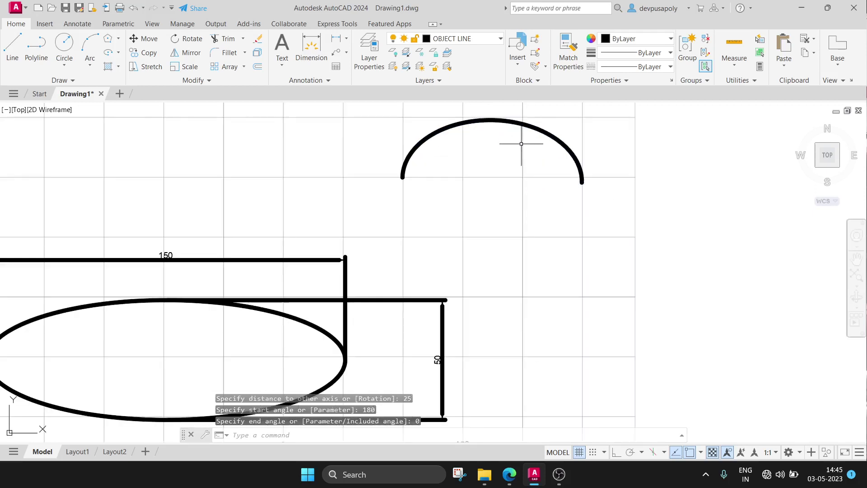
Window-select and erase the rectangles, ellipses and dimensions, then erase the leftover arc
{"action": "middle_click_drag", "start_coordinate": [521, 144], "coordinate": [509, 198]}
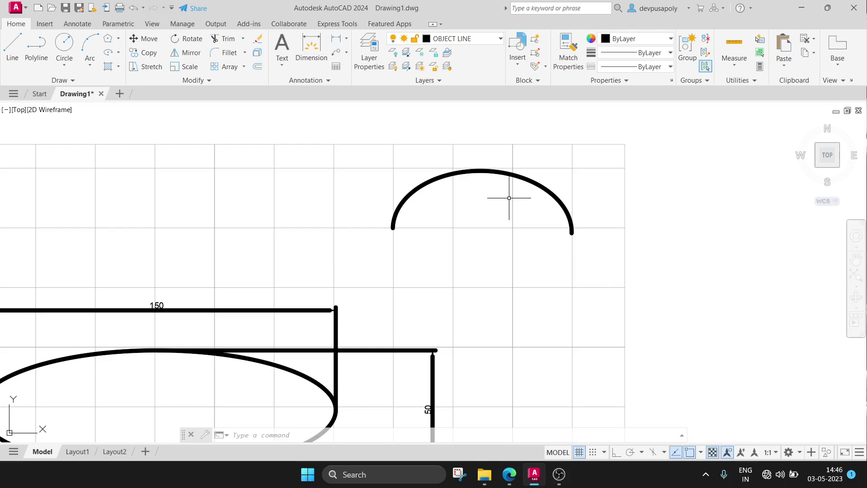
{"action": "scroll", "coordinate": [509, 198], "scroll_direction": "down", "scroll_amount": 2}
{"action": "scroll", "coordinate": [508, 194], "scroll_direction": "down", "scroll_amount": 2}
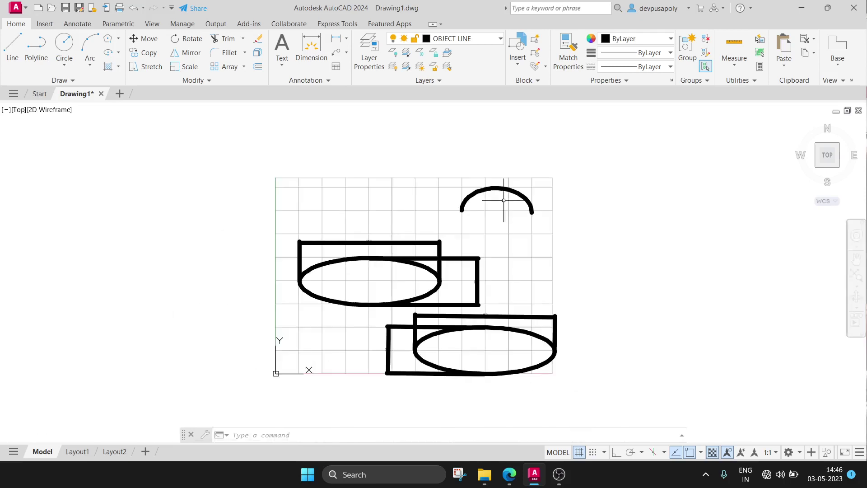
{"action": "scroll", "coordinate": [515, 221], "scroll_direction": "up", "scroll_amount": 2}
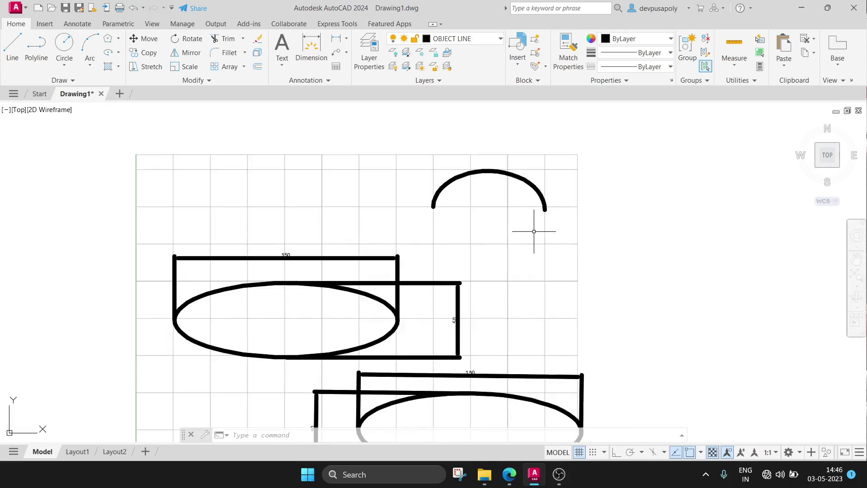
{"action": "middle_click_drag", "start_coordinate": [533, 229], "coordinate": [492, 178]}
{"action": "left_click", "coordinate": [126, 115]}
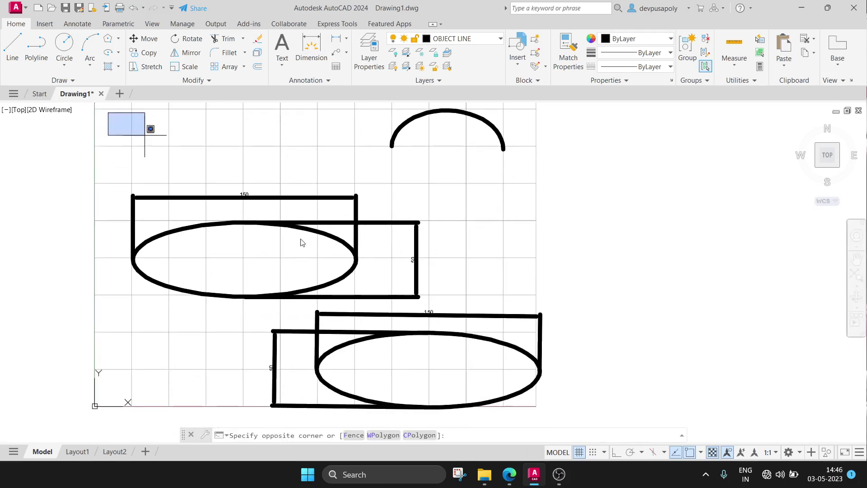
{"action": "left_click", "coordinate": [550, 412]}
{"action": "key", "text": "Delete"}
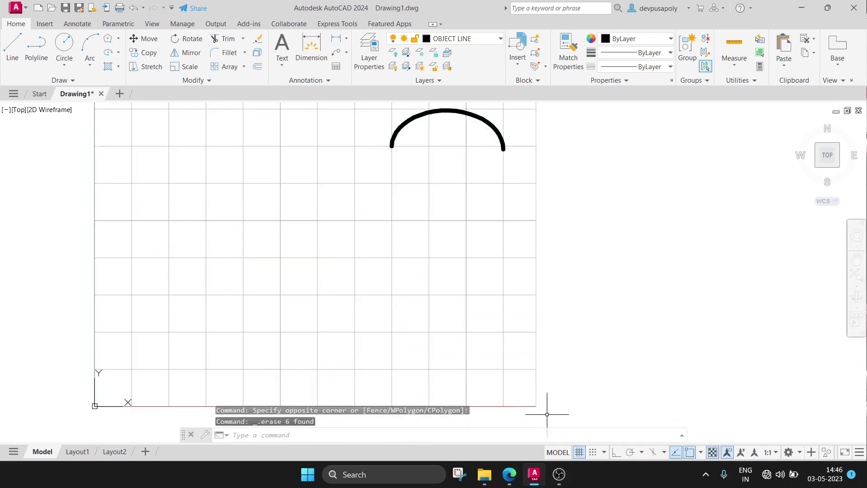
{"action": "left_click", "coordinate": [424, 114]}
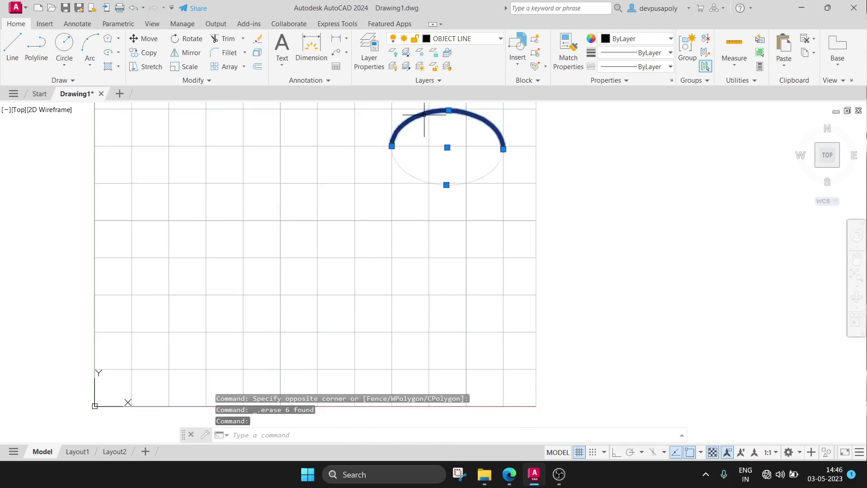
{"action": "key", "text": "Delete"}
Scroll the textbook PDF to the Donut page, then return to the drawing
{"action": "left_click", "coordinate": [508, 474]}
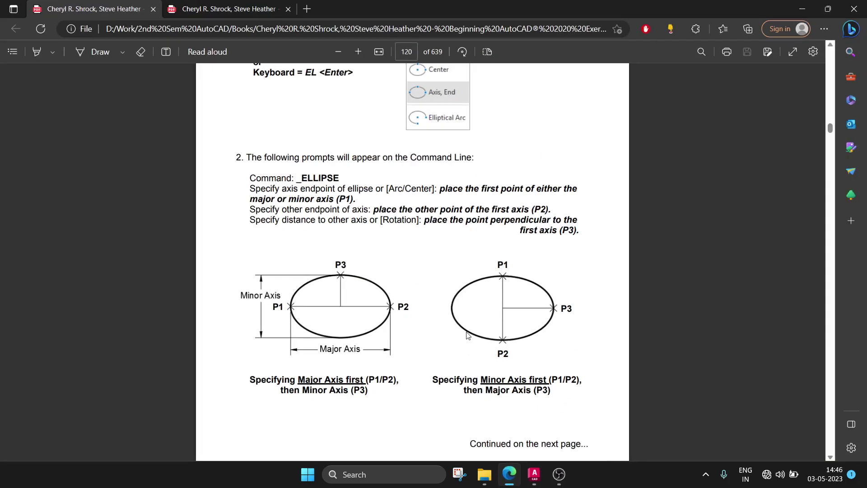
{"action": "scroll", "coordinate": [467, 335], "scroll_direction": "down", "scroll_amount": 5}
{"action": "scroll", "coordinate": [467, 335], "scroll_direction": "down", "scroll_amount": 4}
{"action": "scroll", "coordinate": [467, 334], "scroll_direction": "up", "scroll_amount": 2}
{"action": "scroll", "coordinate": [467, 335], "scroll_direction": "down", "scroll_amount": 5}
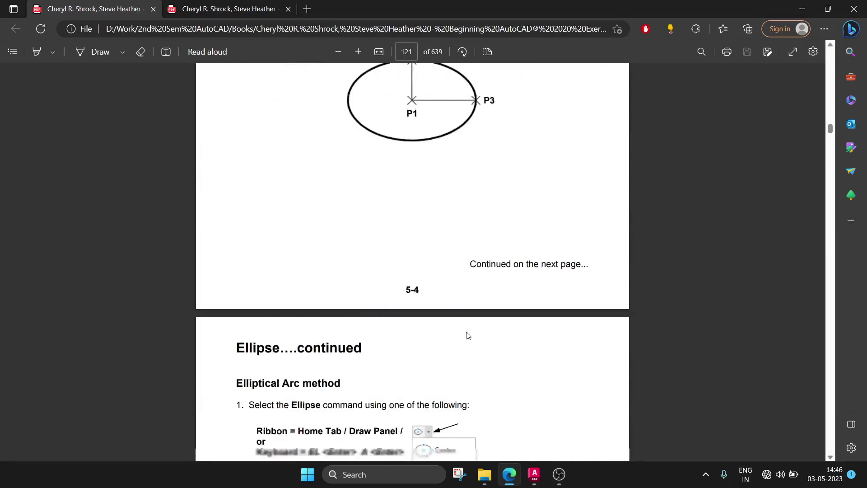
{"action": "scroll", "coordinate": [467, 335], "scroll_direction": "down", "scroll_amount": 5}
{"action": "scroll", "coordinate": [467, 335], "scroll_direction": "down", "scroll_amount": 5}
{"action": "scroll", "coordinate": [467, 335], "scroll_direction": "down", "scroll_amount": 5}
{"action": "scroll", "coordinate": [467, 335], "scroll_direction": "down", "scroll_amount": 3}
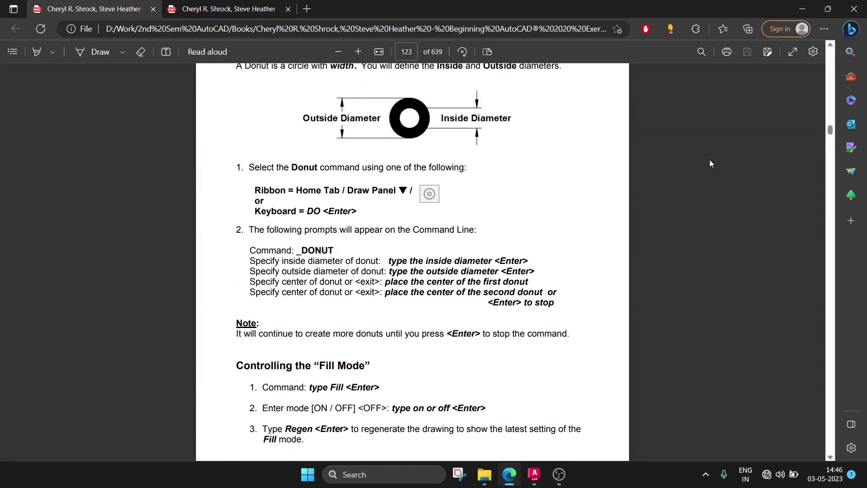
{"action": "left_click", "coordinate": [801, 9]}
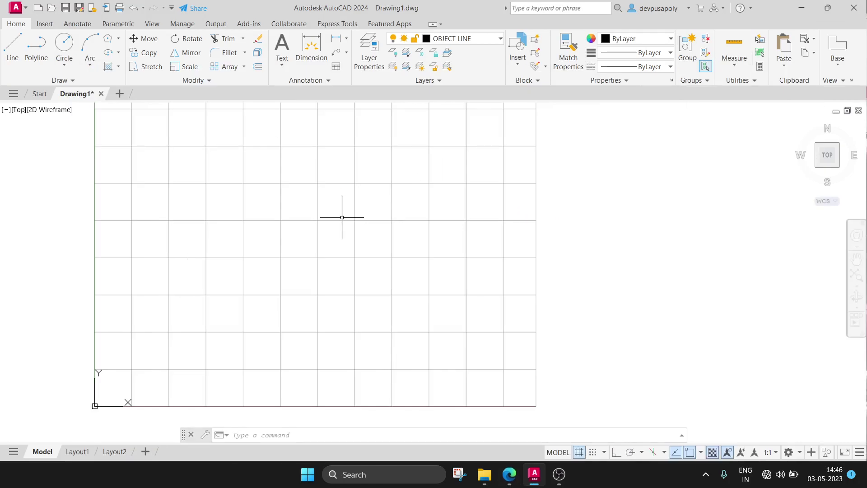
Start DONUT with inside diameter 25 and outside diameter 50
{"action": "type", "text": "donut"}
{"action": "key", "text": "Return"}
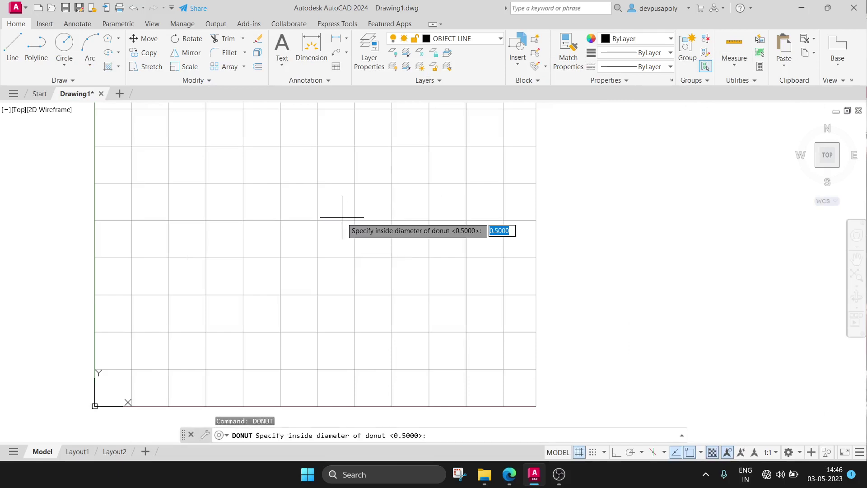
{"action": "type", "text": "25"}
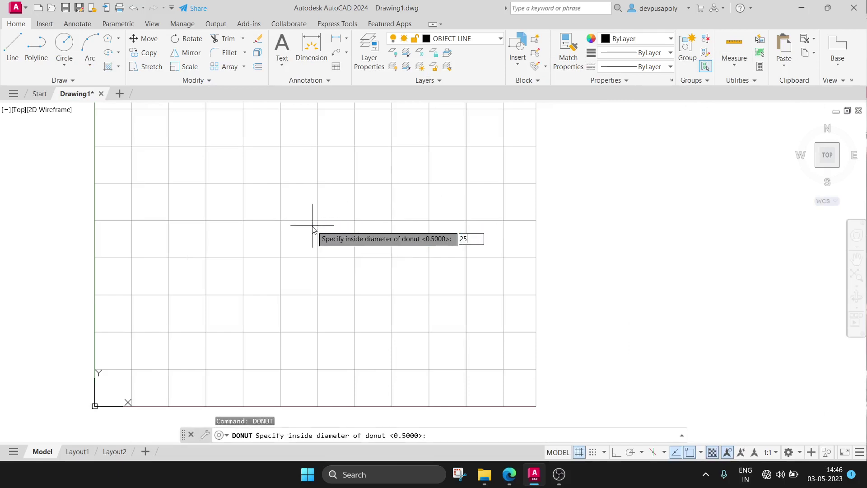
{"action": "key", "text": "Return"}
{"action": "type", "text": "50"}
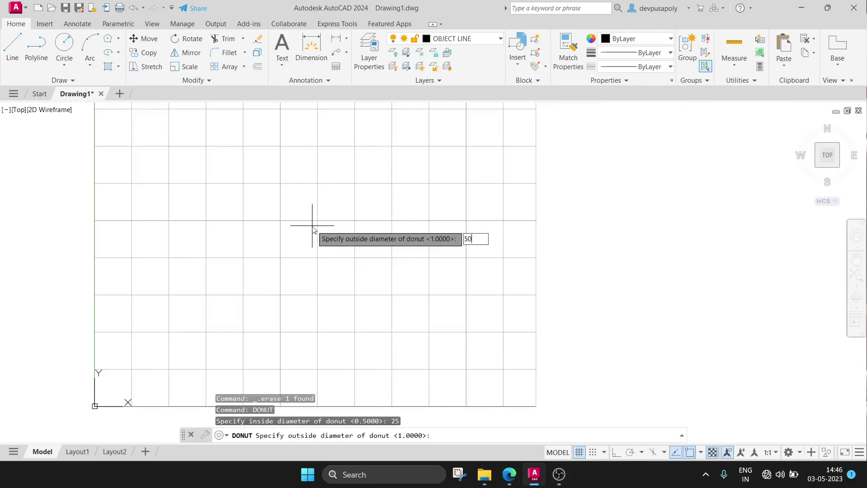
{"action": "key", "text": "Return"}
Place nine donuts scattered across the grid, then stop the command
{"action": "left_click", "coordinate": [330, 213]}
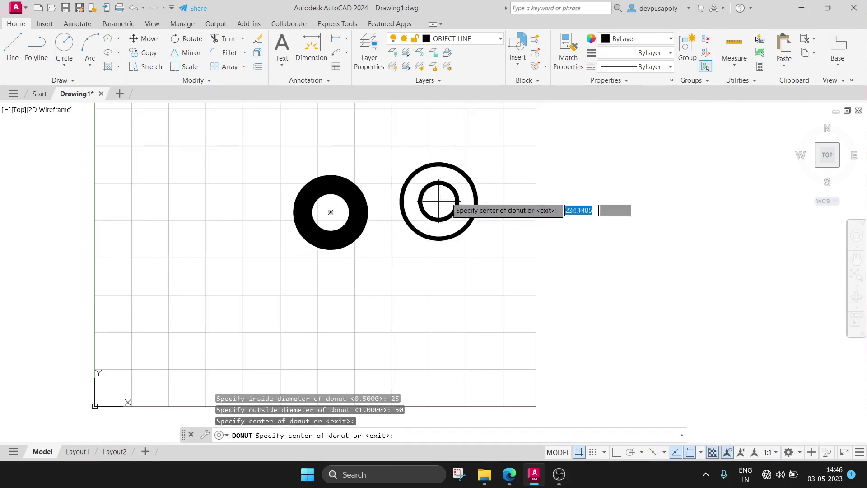
{"action": "left_click", "coordinate": [466, 191]}
{"action": "left_click", "coordinate": [219, 164]}
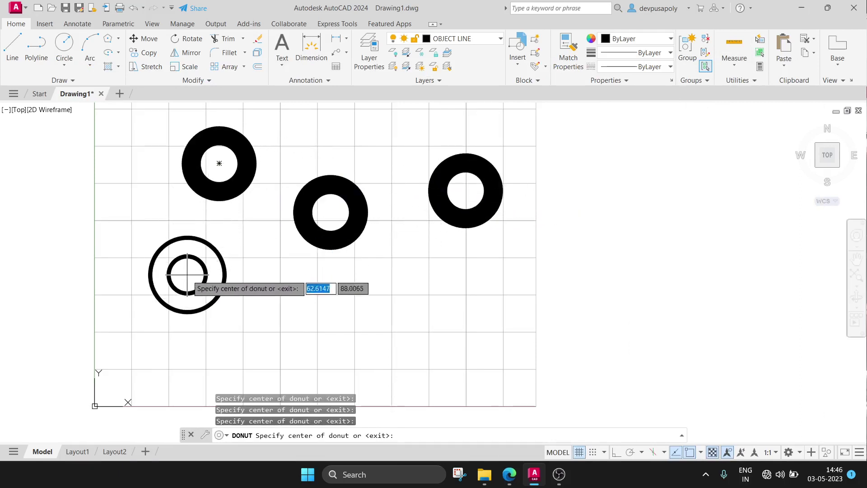
{"action": "left_click", "coordinate": [187, 275]}
{"action": "left_click", "coordinate": [322, 317]}
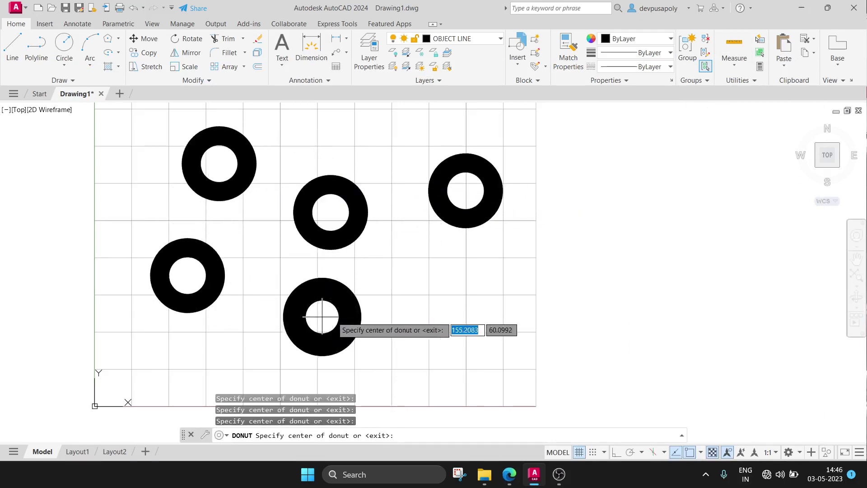
{"action": "left_click", "coordinate": [454, 307]}
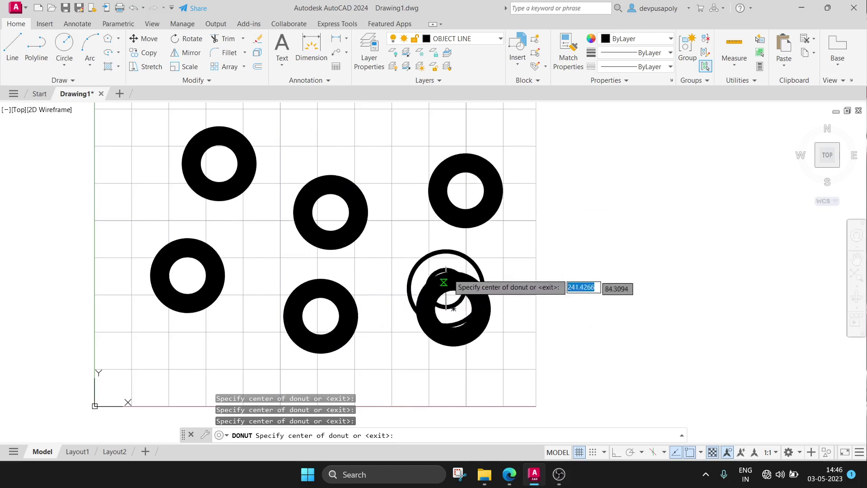
{"action": "left_click", "coordinate": [388, 138]}
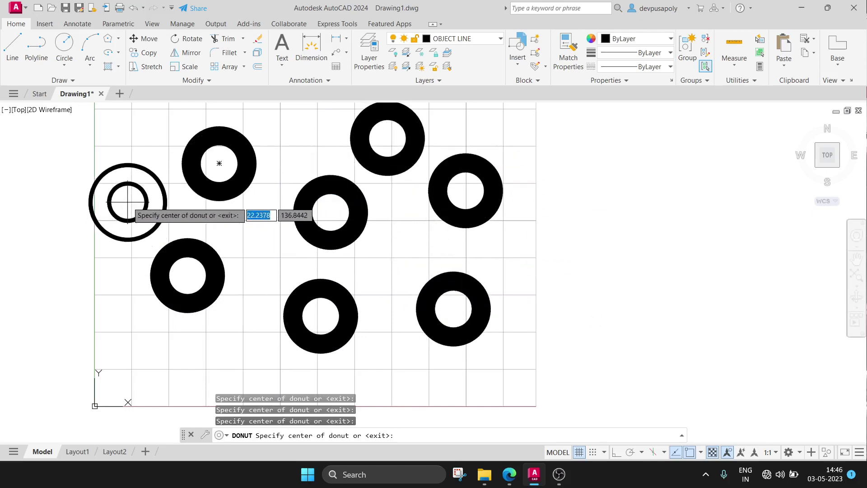
{"action": "left_click", "coordinate": [134, 200]}
{"action": "left_click", "coordinate": [197, 365]}
{"action": "key", "text": "Escape"}
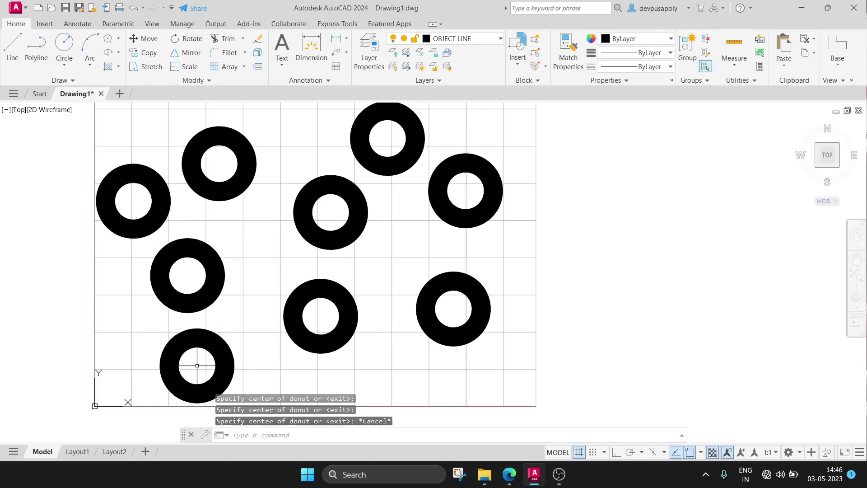
{"action": "scroll", "coordinate": [248, 293], "scroll_direction": "down", "scroll_amount": 2}
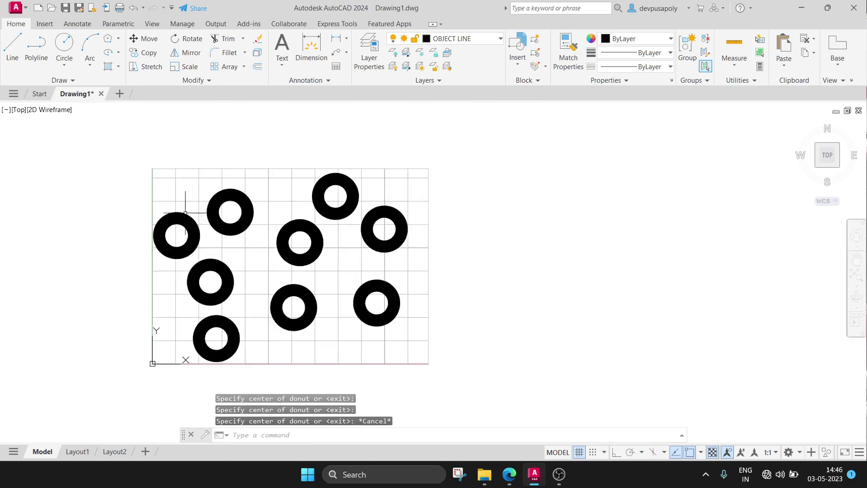
Window-select all nine donuts and erase them
{"action": "left_click", "coordinate": [147, 159]}
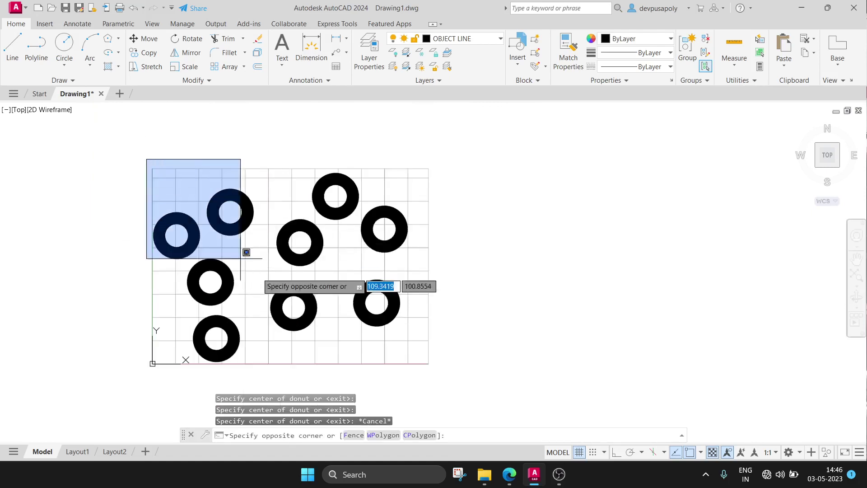
{"action": "left_click", "coordinate": [418, 363]}
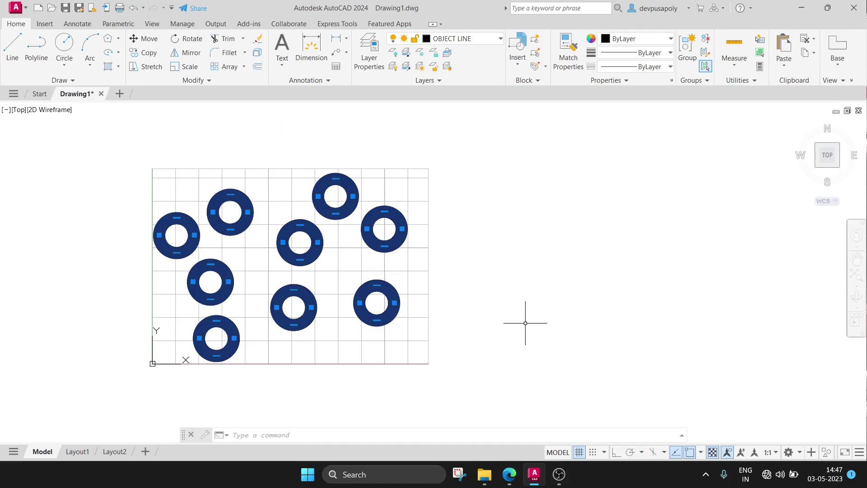
{"action": "key", "text": "Delete"}
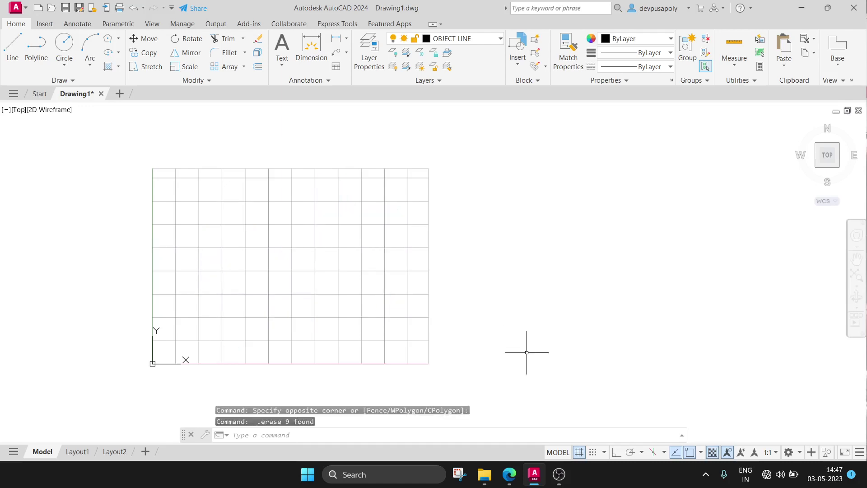
Scroll the textbook PDF down to the Point section
{"action": "left_click", "coordinate": [509, 474]}
{"action": "scroll", "coordinate": [461, 357], "scroll_direction": "down", "scroll_amount": 7}
{"action": "scroll", "coordinate": [456, 346], "scroll_direction": "down", "scroll_amount": 3}
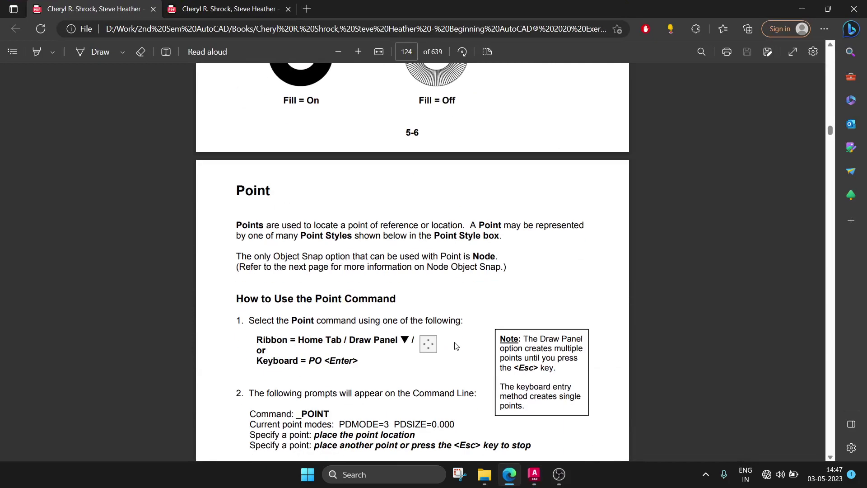
{"action": "scroll", "coordinate": [456, 346], "scroll_direction": "down", "scroll_amount": 3}
Back in the drawing, draw a roughly 124 by 73 rectangle in the upper-left grid
{"action": "left_click", "coordinate": [801, 9]}
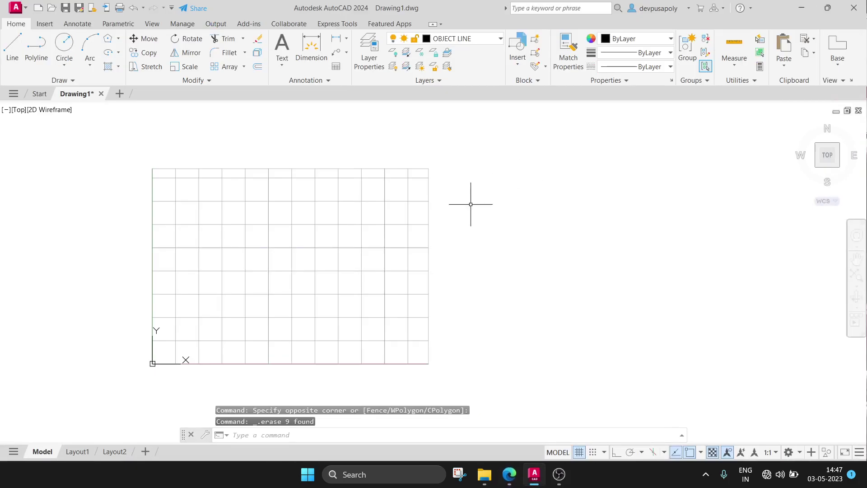
{"action": "scroll", "coordinate": [361, 226], "scroll_direction": "up", "scroll_amount": 2}
{"action": "middle_click_drag", "start_coordinate": [325, 242], "coordinate": [422, 165]}
{"action": "scroll", "coordinate": [447, 181], "scroll_direction": "up", "scroll_amount": 2}
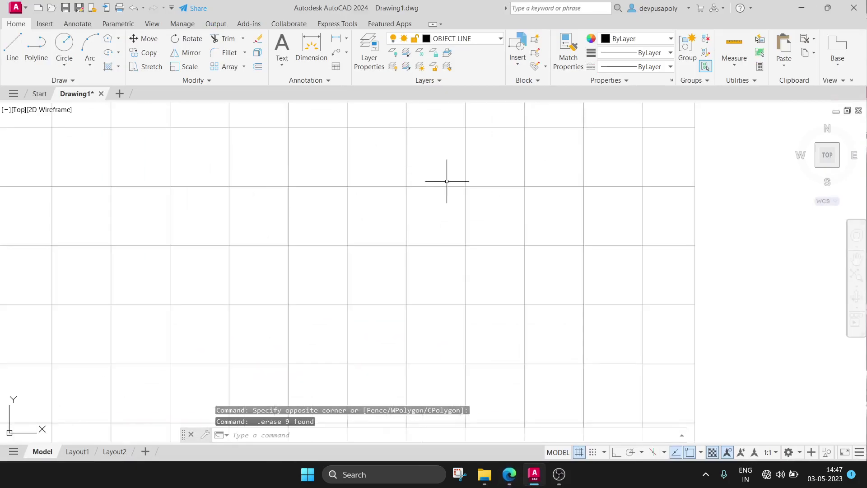
{"action": "scroll", "coordinate": [445, 189], "scroll_direction": "down", "scroll_amount": 1}
{"action": "scroll", "coordinate": [441, 203], "scroll_direction": "down", "scroll_amount": 1}
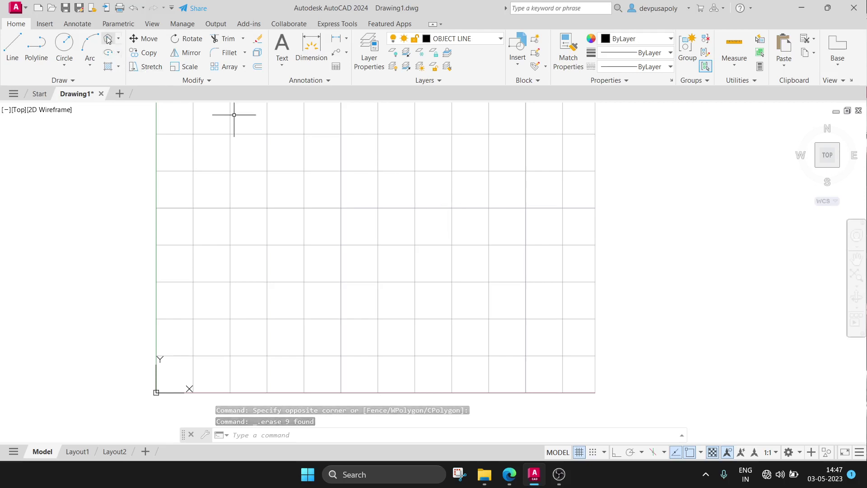
{"action": "type", "text": "rec"}
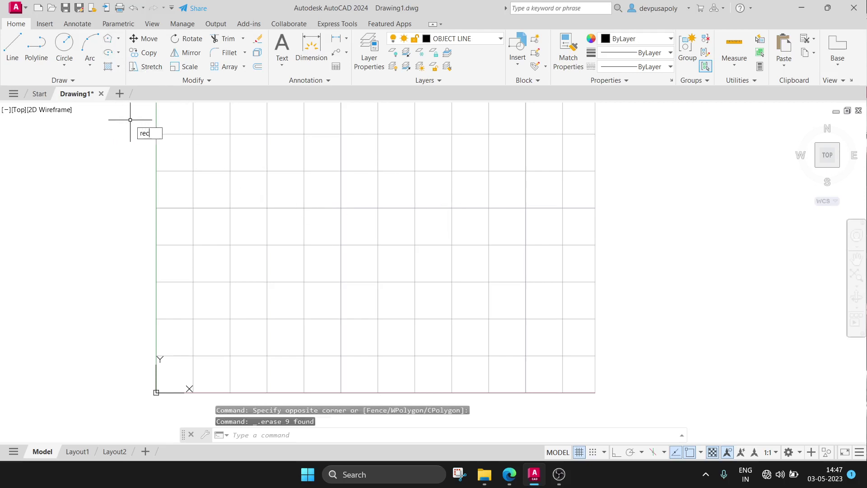
{"action": "type", "text": "tange"}
{"action": "left_click", "coordinate": [158, 144]}
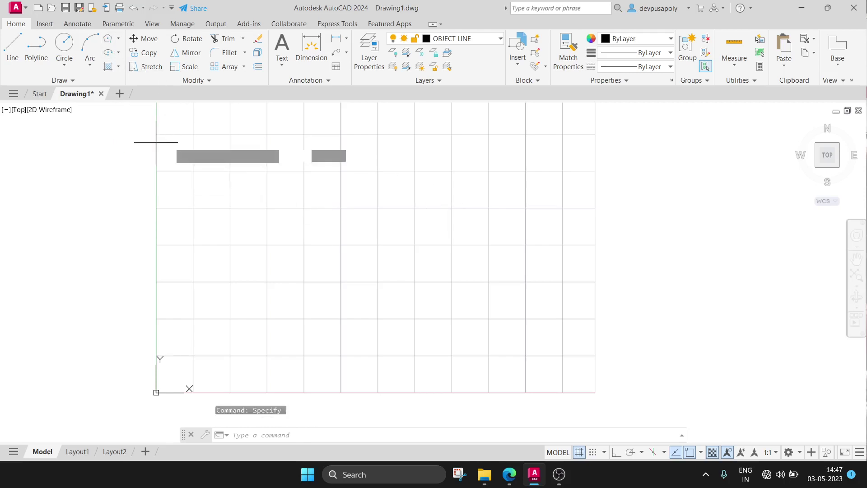
{"action": "left_click", "coordinate": [231, 134]}
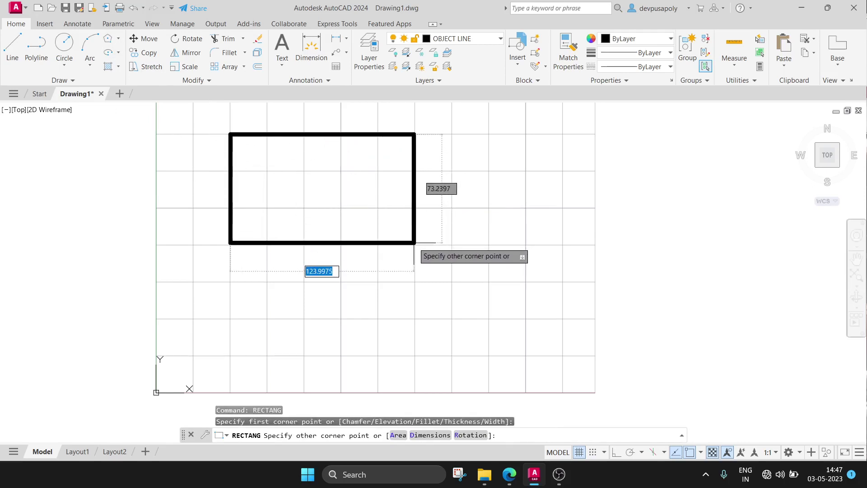
{"action": "left_click", "coordinate": [416, 240]}
{"action": "scroll", "coordinate": [445, 219], "scroll_direction": "up", "scroll_amount": 2}
{"action": "middle_click_drag", "start_coordinate": [444, 219], "coordinate": [482, 273]}
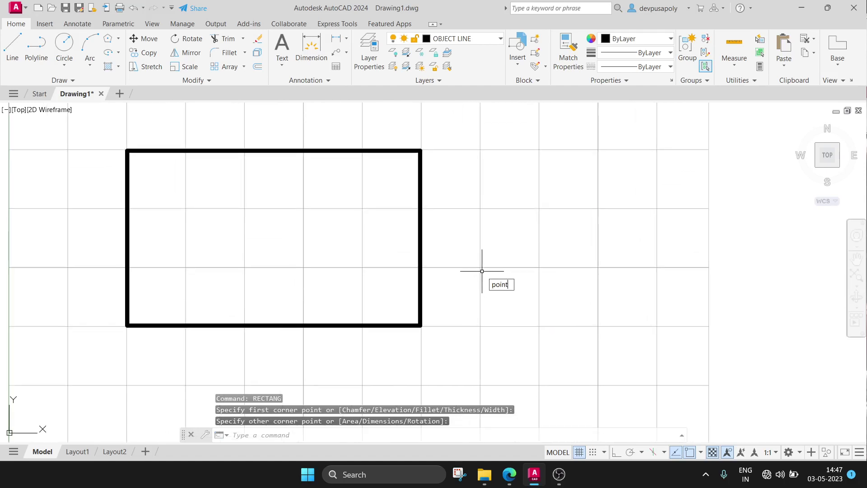
Place a default-style point near the rectangle's middle, then select and deselect it
{"action": "key", "text": "Return"}
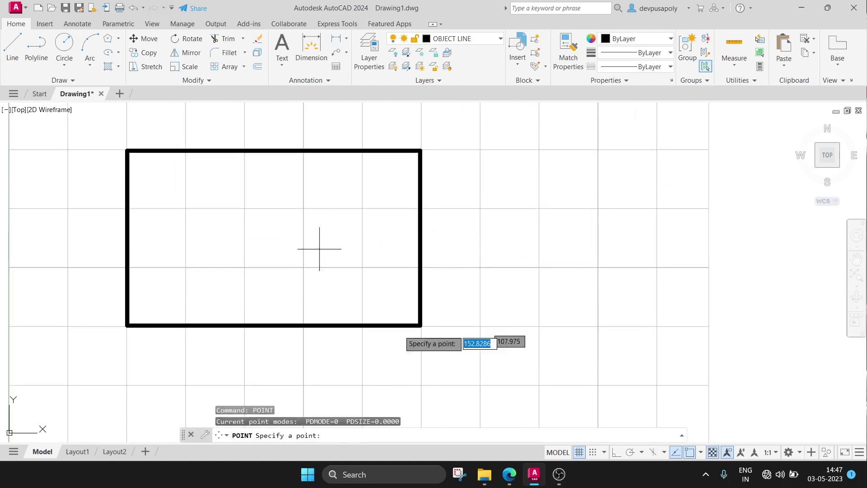
{"action": "left_click", "coordinate": [273, 237]}
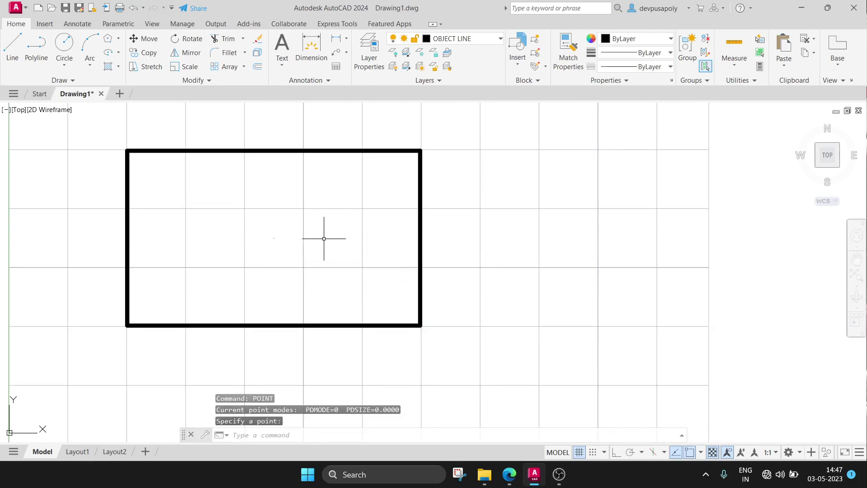
{"action": "left_click", "coordinate": [259, 228]}
{"action": "left_click", "coordinate": [292, 252]}
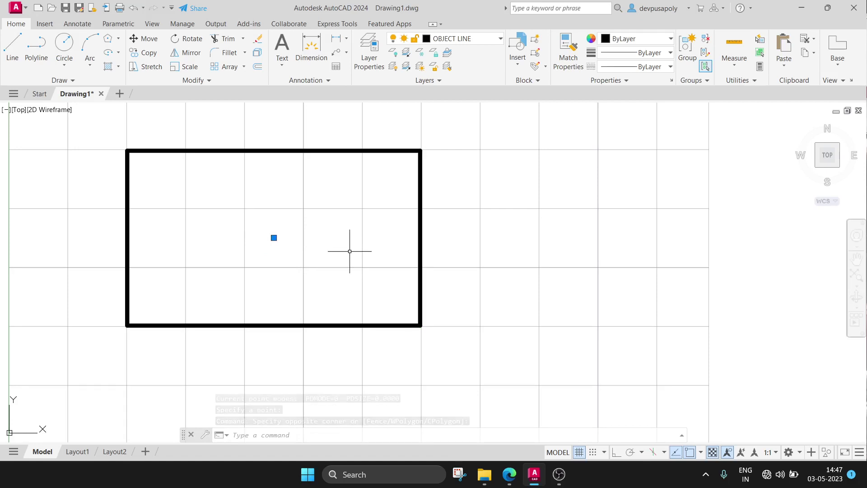
{"action": "key", "text": "Escape"}
{"action": "type", "text": "ddtype"}
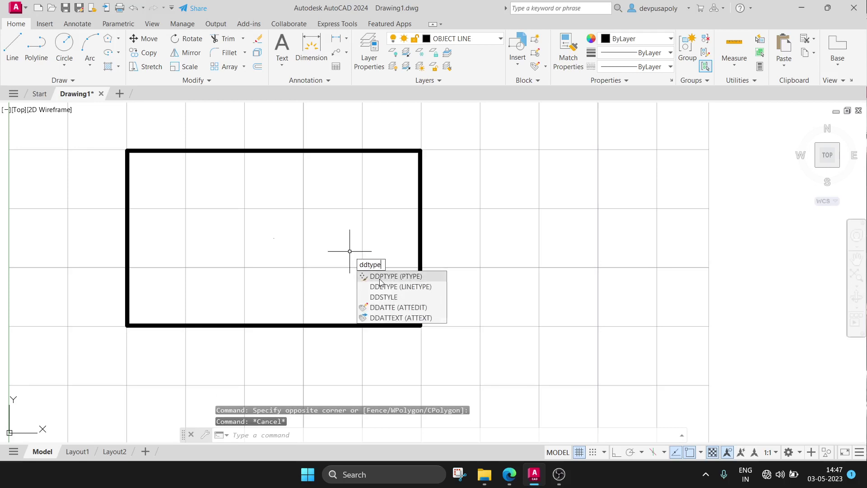
Set the point style to circle-with-cross with a Point Size of 50
{"action": "left_click", "coordinate": [379, 277]}
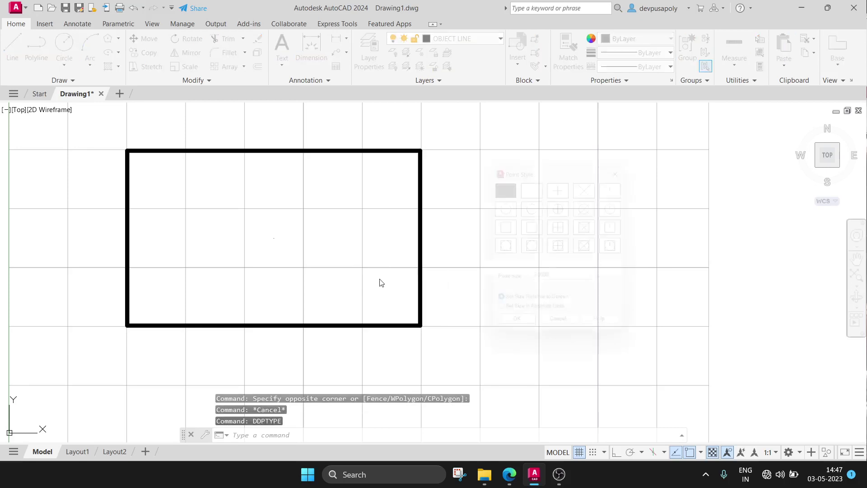
{"action": "left_click", "coordinate": [562, 207]}
{"action": "left_click", "coordinate": [547, 281]}
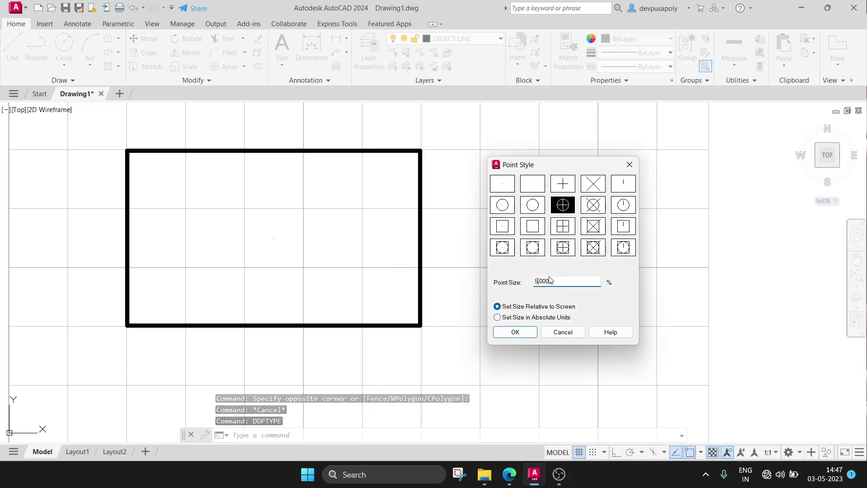
{"action": "type", "text": "0"}
{"action": "key", "text": "Return"}
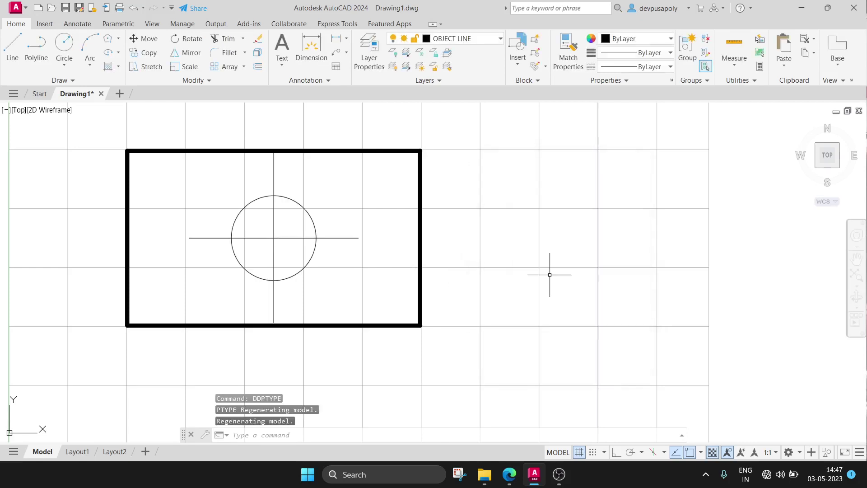
Select the enlarged circle-with-cross point marker, then clear the selection
{"action": "left_click", "coordinate": [213, 177]}
{"action": "left_click", "coordinate": [347, 289]}
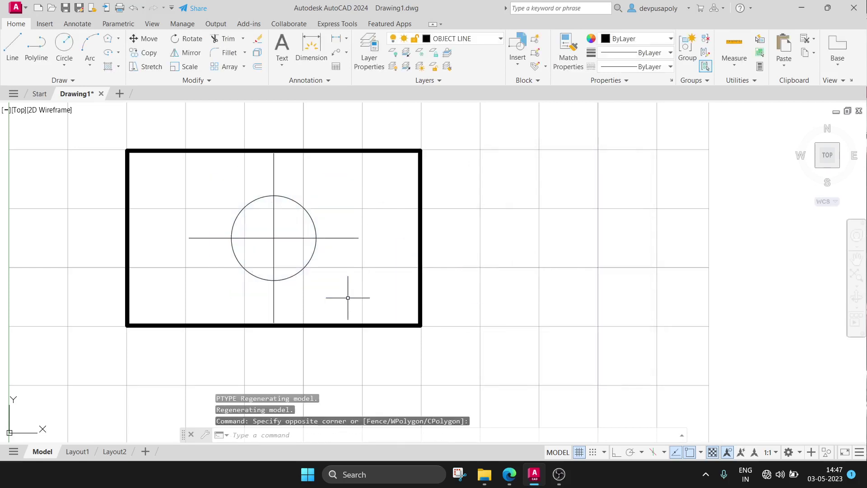
{"action": "left_click", "coordinate": [188, 158]}
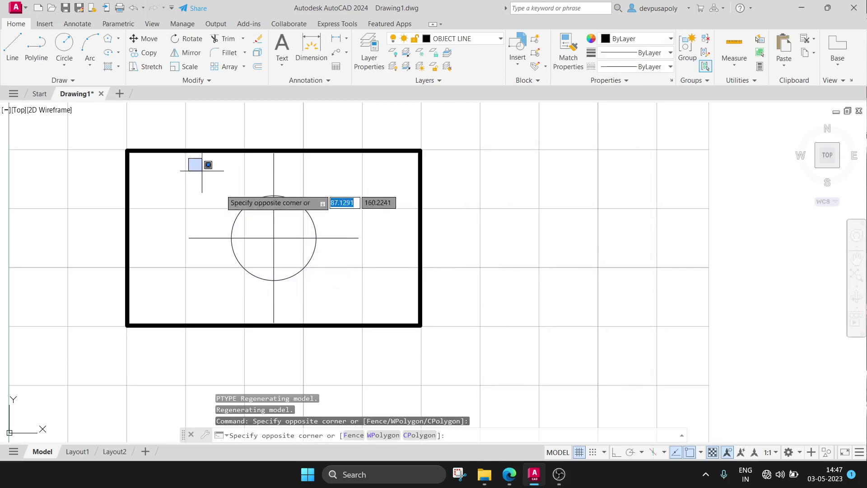
{"action": "left_click", "coordinate": [366, 309]}
{"action": "left_click", "coordinate": [309, 256]}
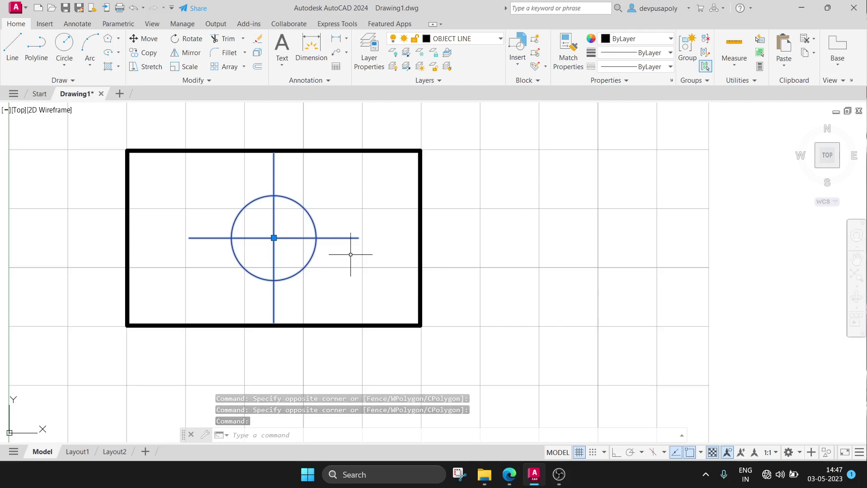
{"action": "key", "text": "Escape"}
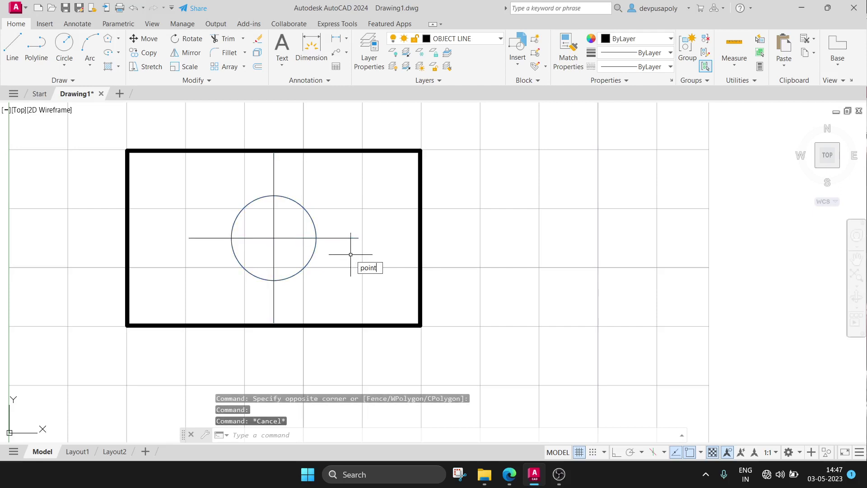
{"action": "key", "text": "Return"}
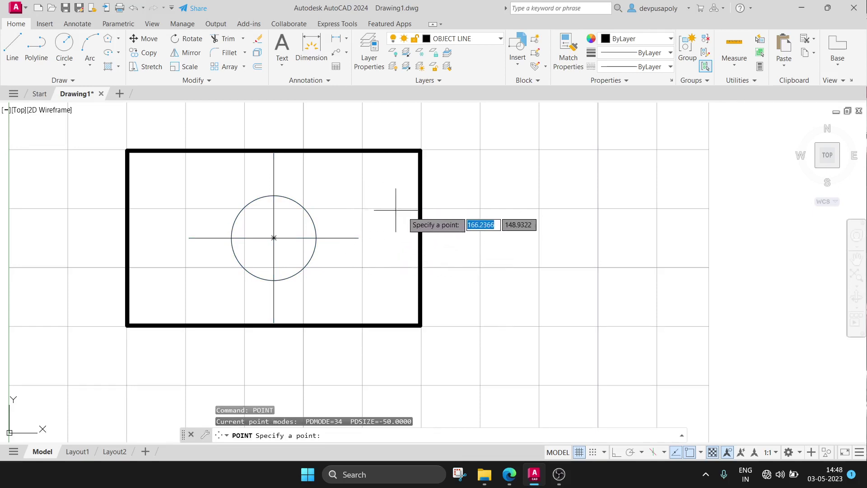
Place a point at the top-edge midpoint, then restyle points as plain circles, size 25
{"action": "left_click", "coordinate": [273, 149]}
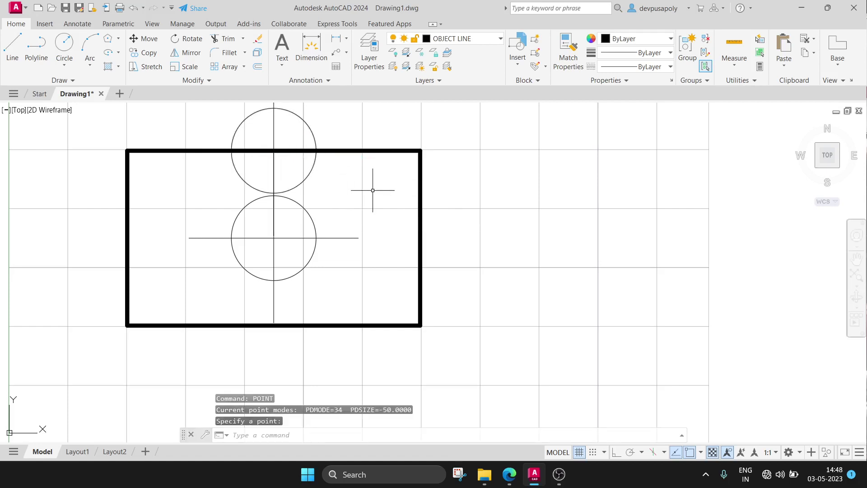
{"action": "type", "text": "ddptyp"}
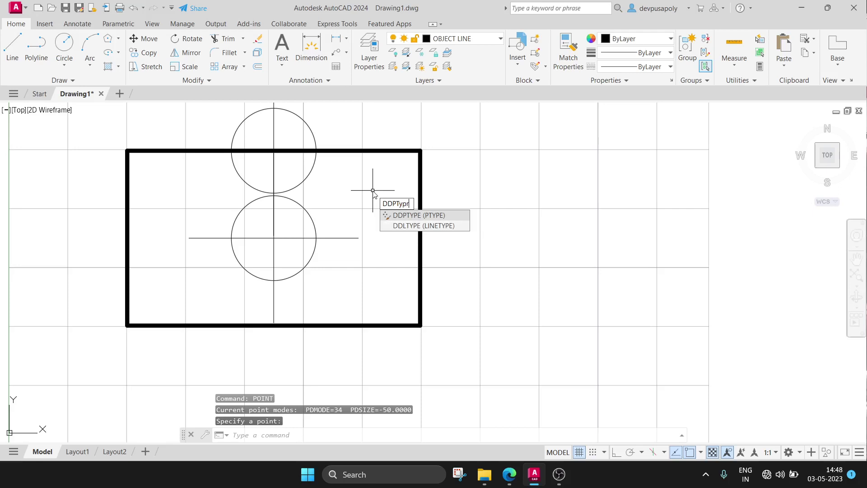
{"action": "type", "text": "e"}
{"action": "key", "text": "Return"}
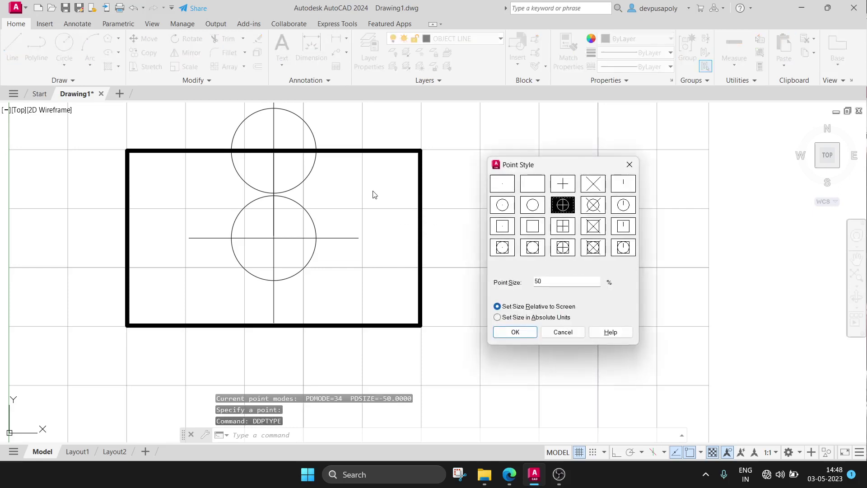
{"action": "left_click", "coordinate": [532, 205]}
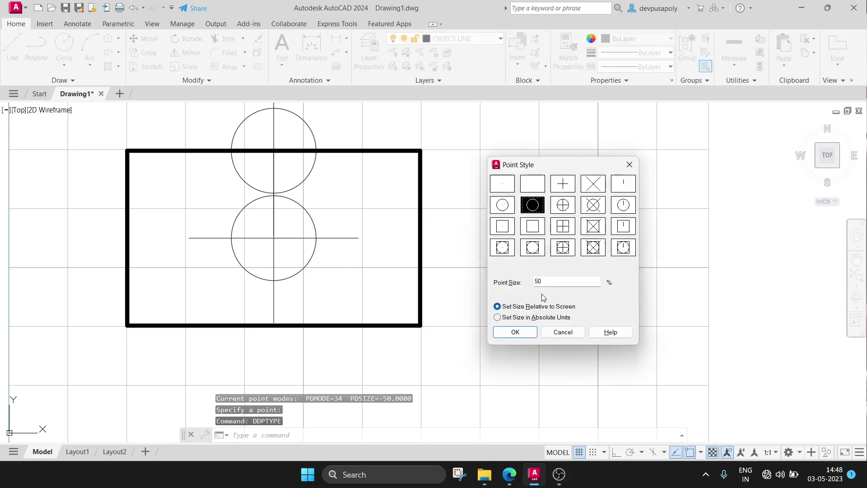
{"action": "key", "text": "BackSpace"}
{"action": "key", "text": "BackSpace"}
{"action": "type", "text": "2"}
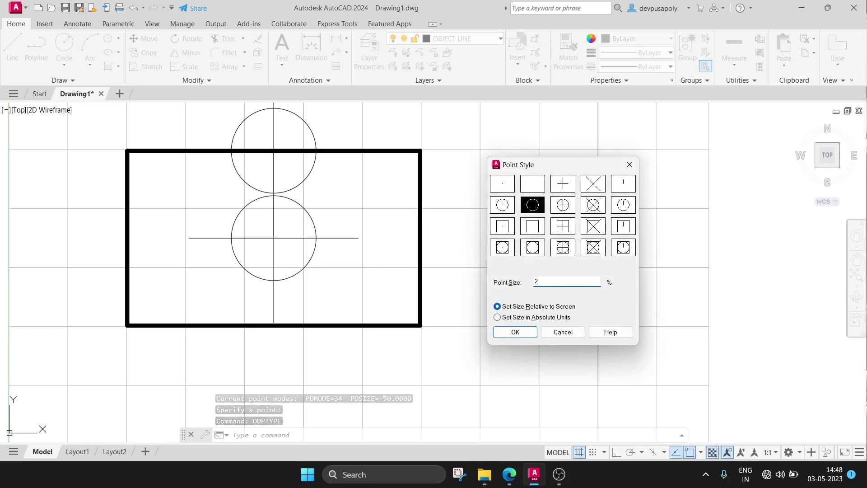
{"action": "type", "text": "5"}
{"action": "key", "text": "Return"}
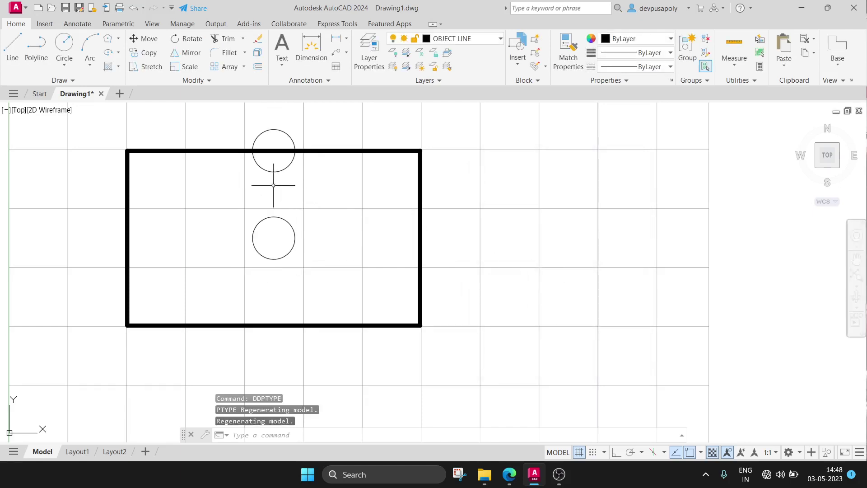
{"action": "left_click", "coordinate": [274, 150]}
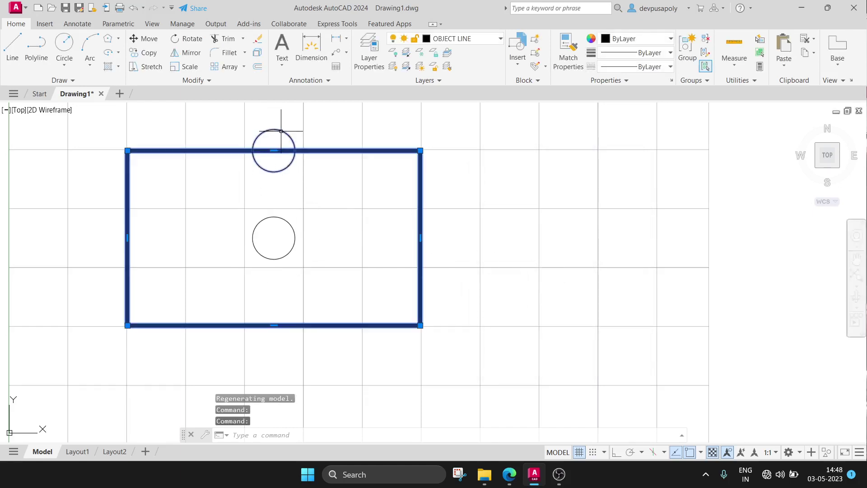
Check the lower and upper circle points, then bring up the object snap modes to enable Node
{"action": "key", "text": "Escape"}
{"action": "left_click", "coordinate": [284, 217]}
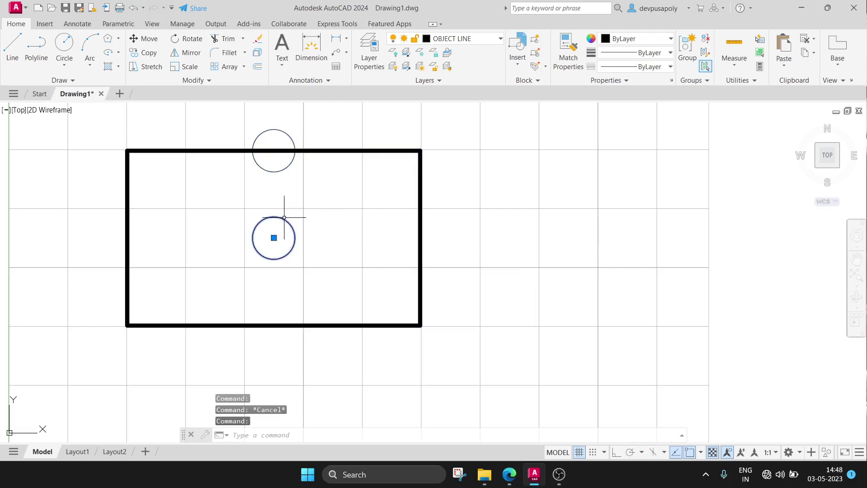
{"action": "key", "text": "Escape"}
{"action": "left_click", "coordinate": [286, 132]}
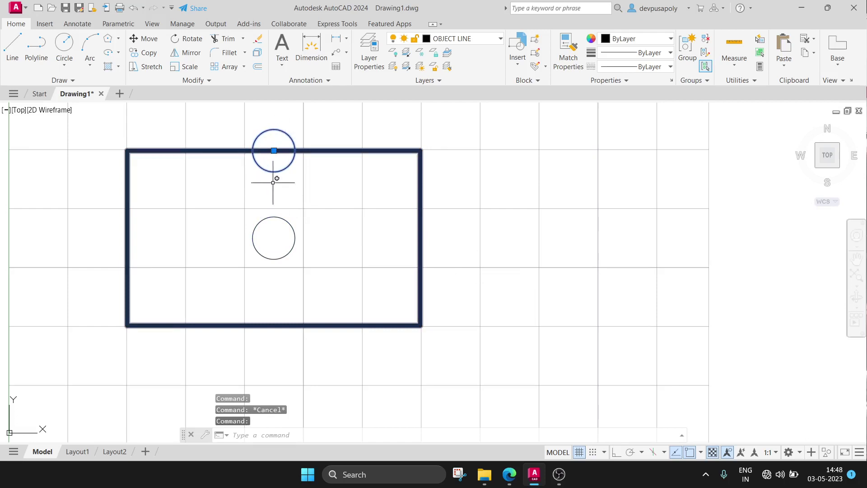
{"action": "key", "text": "Escape"}
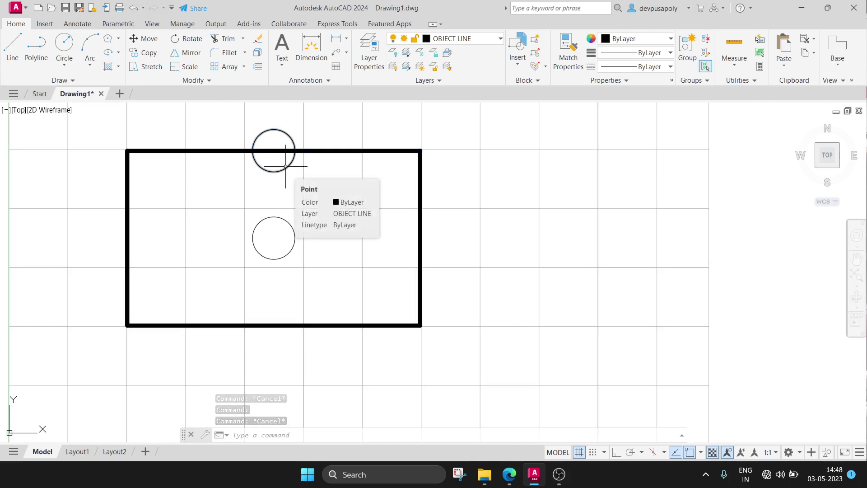
{"action": "left_click", "coordinate": [700, 452]}
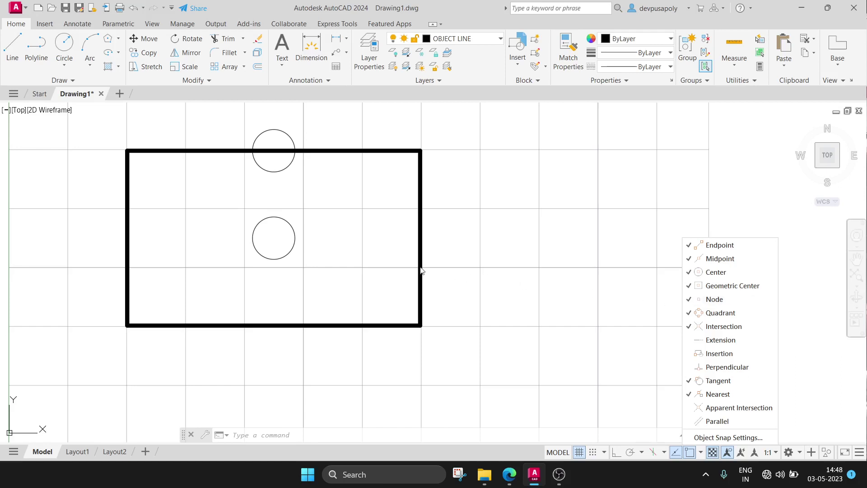
Draw a test line from the lower circle point to the rectangle's bottom-right corner
{"action": "left_click", "coordinate": [377, 260]}
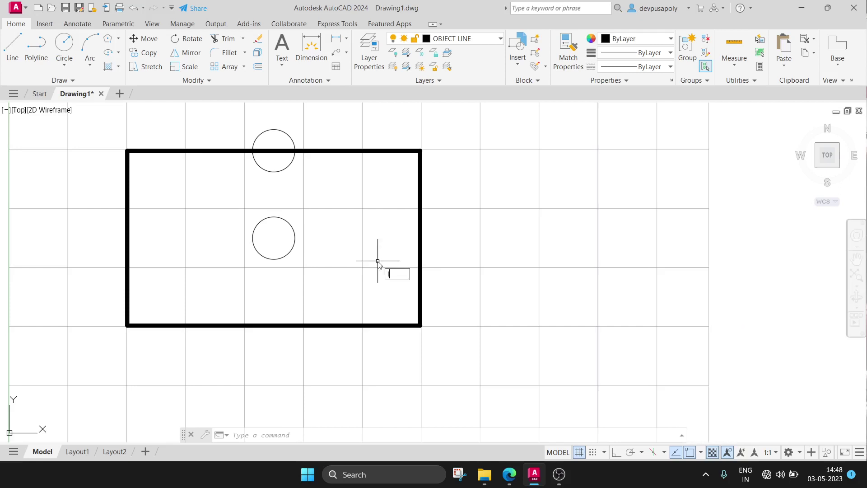
{"action": "type", "text": "l"}
{"action": "key", "text": "BackSpace"}
{"action": "key", "text": "Return"}
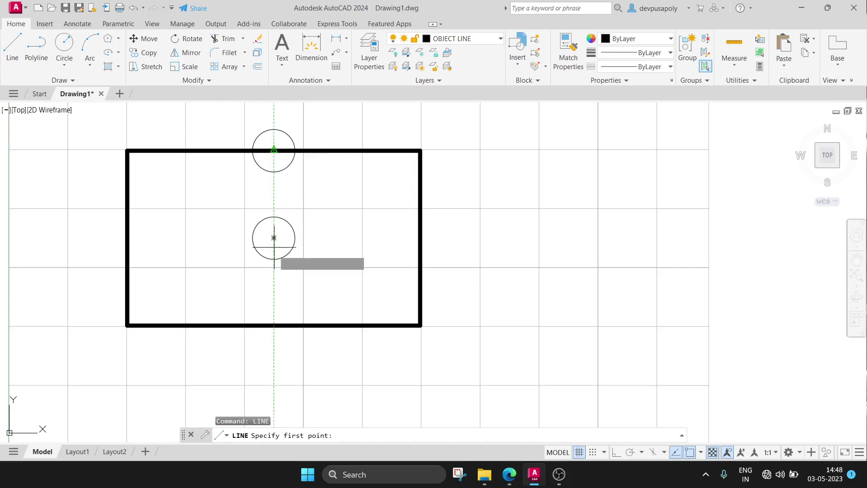
{"action": "left_click", "coordinate": [273, 238]}
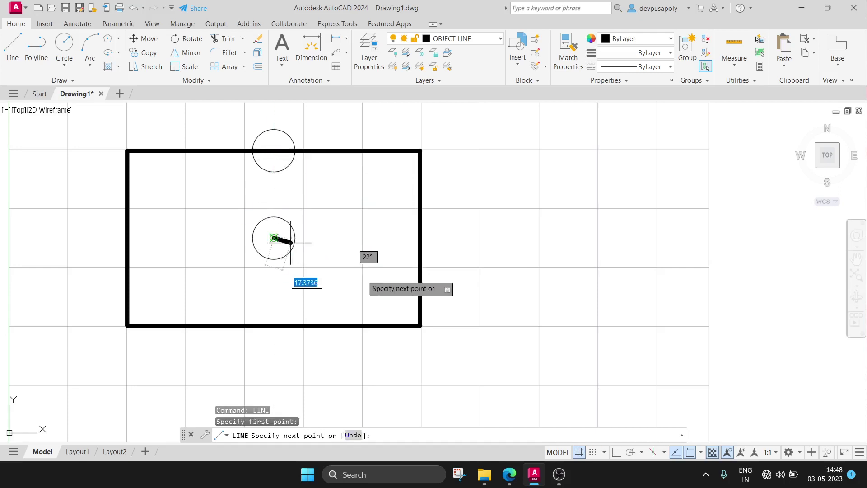
{"action": "left_click", "coordinate": [420, 324]}
{"action": "left_click", "coordinate": [420, 151]}
{"action": "key", "text": "Escape"}
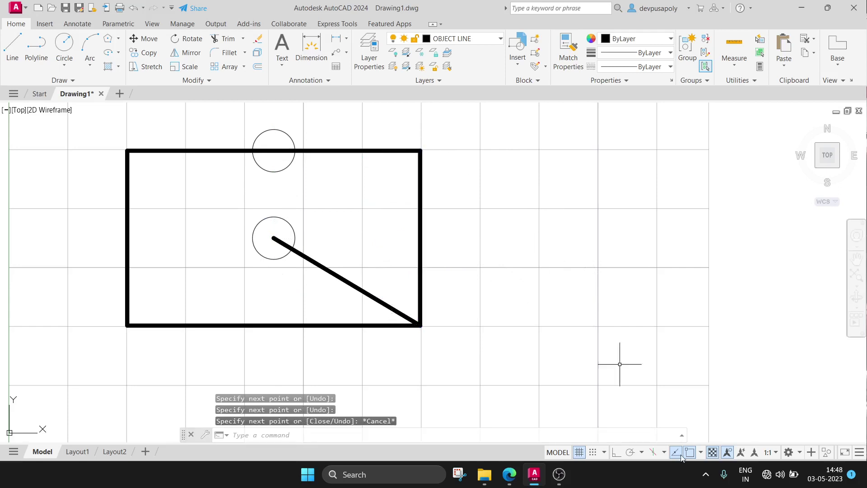
Delete the diagonal test line to the rectangle's bottom corner
{"action": "left_click", "coordinate": [700, 452]}
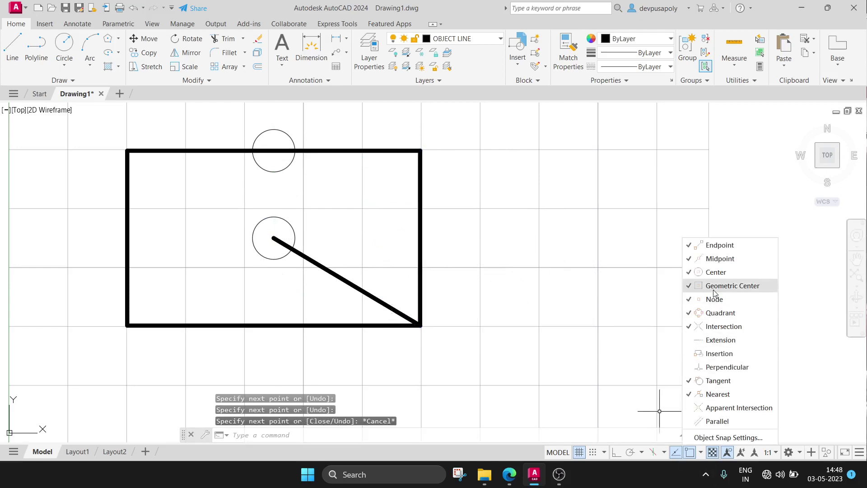
{"action": "key", "text": "Escape"}
{"action": "key", "text": "Escape"}
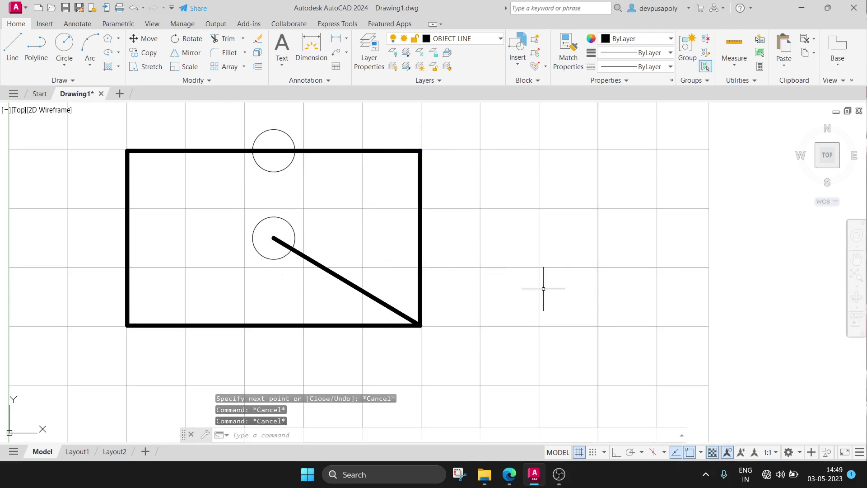
{"action": "type", "text": "line"}
{"action": "key", "text": "Return"}
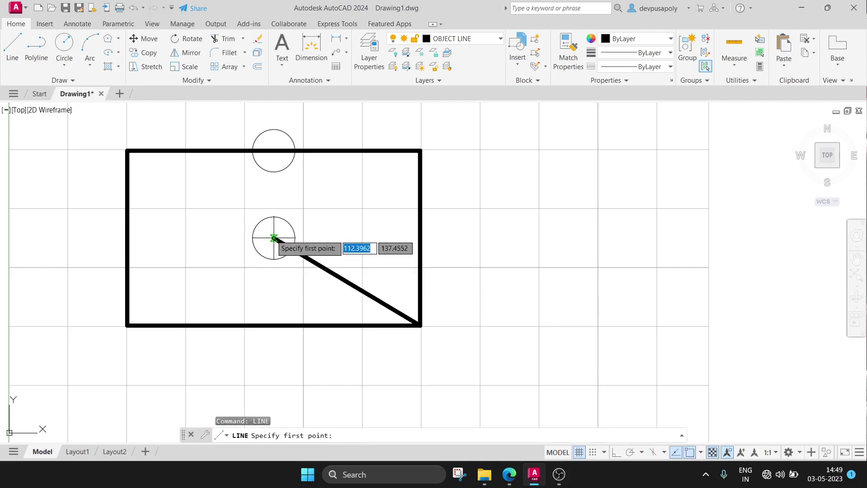
{"action": "key", "text": "Escape"}
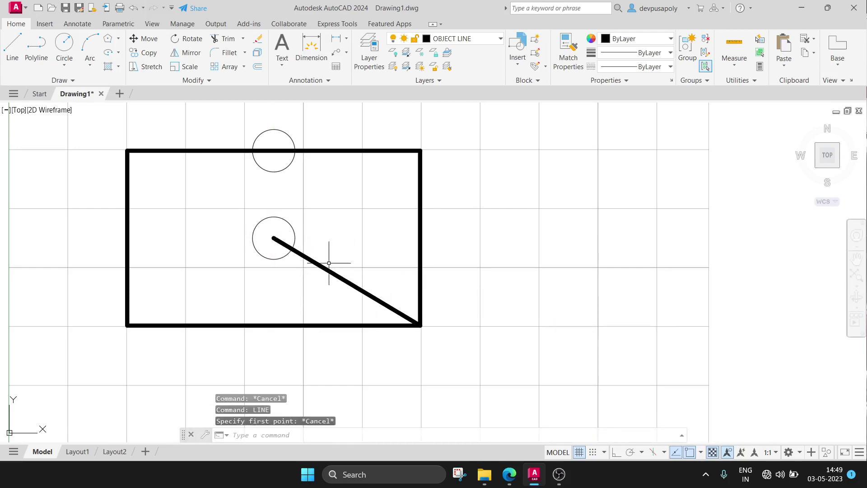
{"action": "left_click", "coordinate": [325, 264]}
{"action": "key", "text": "Delete"}
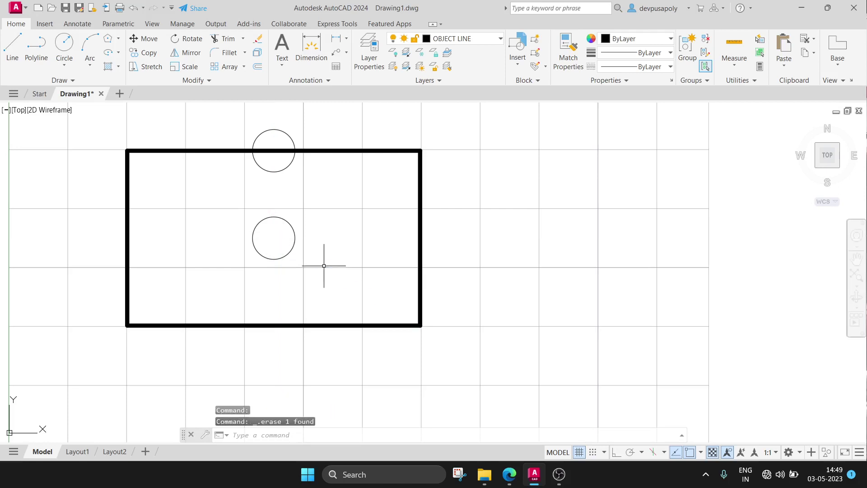
{"action": "type", "text": "line"}
Draw a line from the lower circle point to the top-right corner, then erase it
{"action": "key", "text": "Return"}
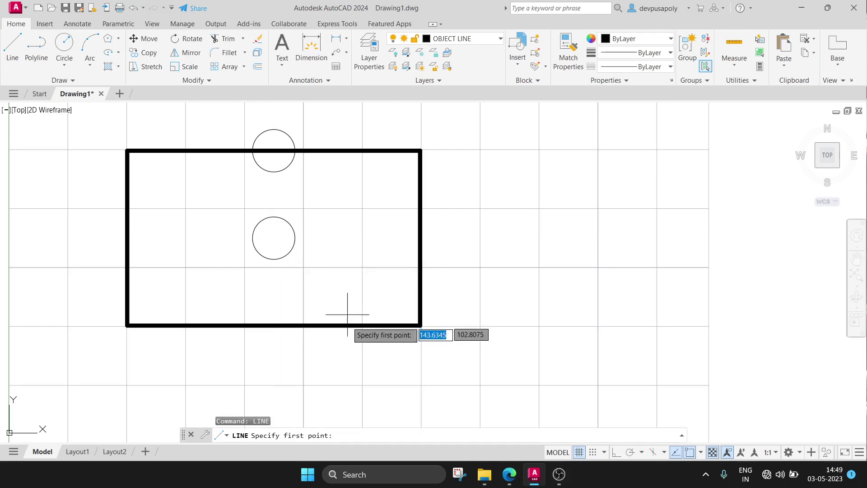
{"action": "left_click", "coordinate": [274, 237]}
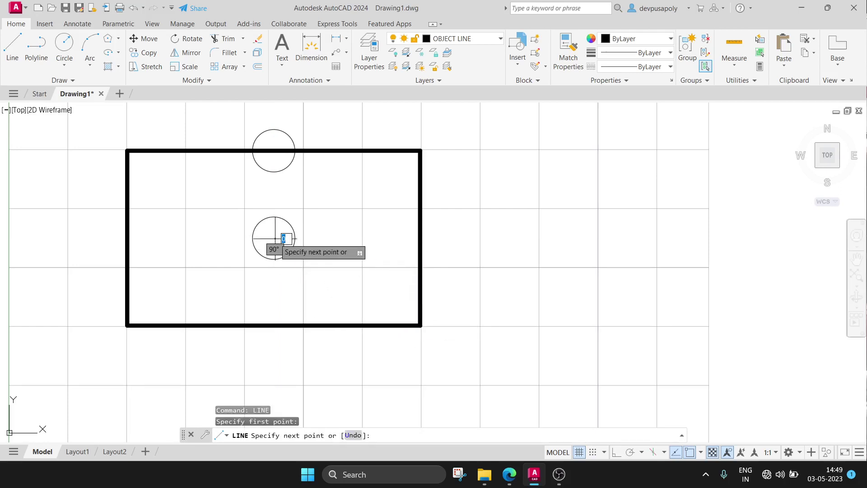
{"action": "left_click", "coordinate": [413, 150]}
{"action": "key", "text": "Escape"}
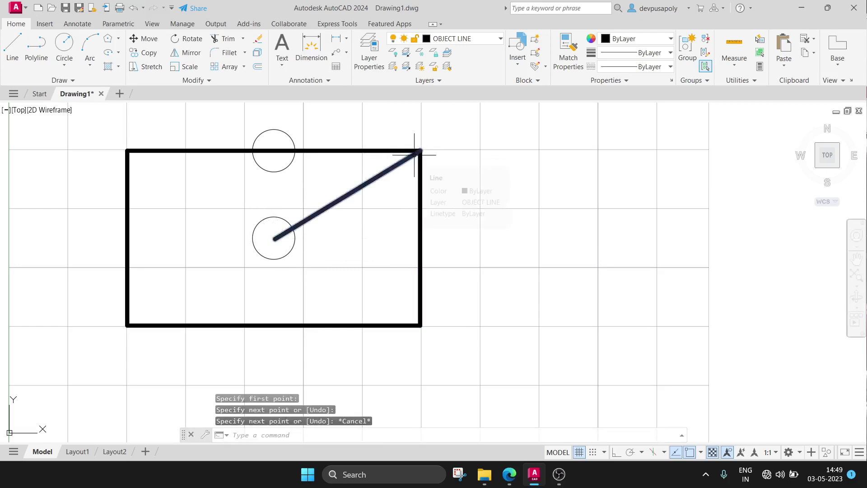
{"action": "left_click", "coordinate": [347, 194]}
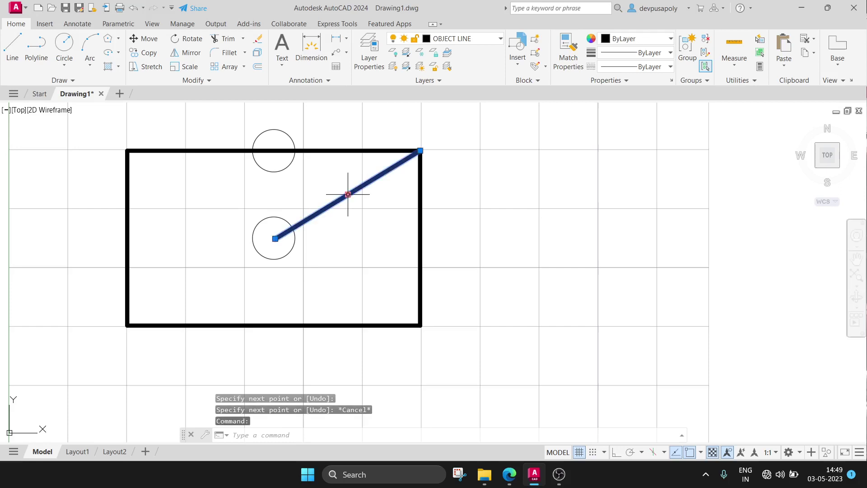
{"action": "key", "text": "Escape"}
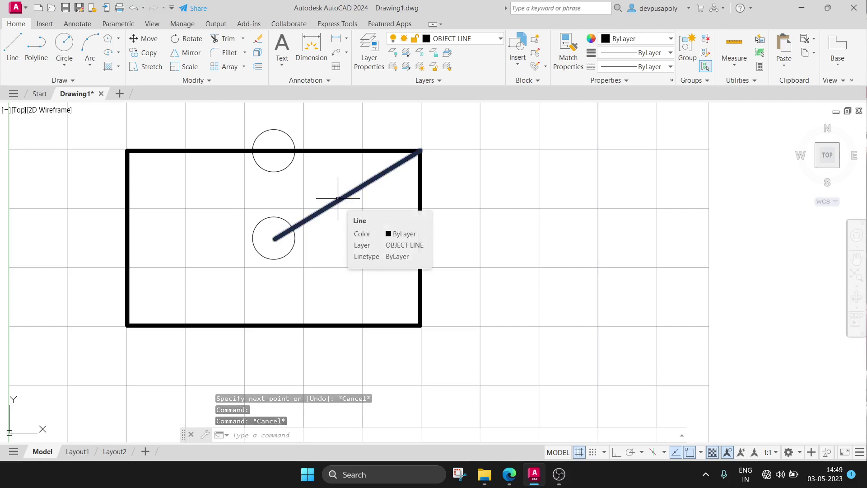
{"action": "mouse_move", "coordinate": [338, 198]}
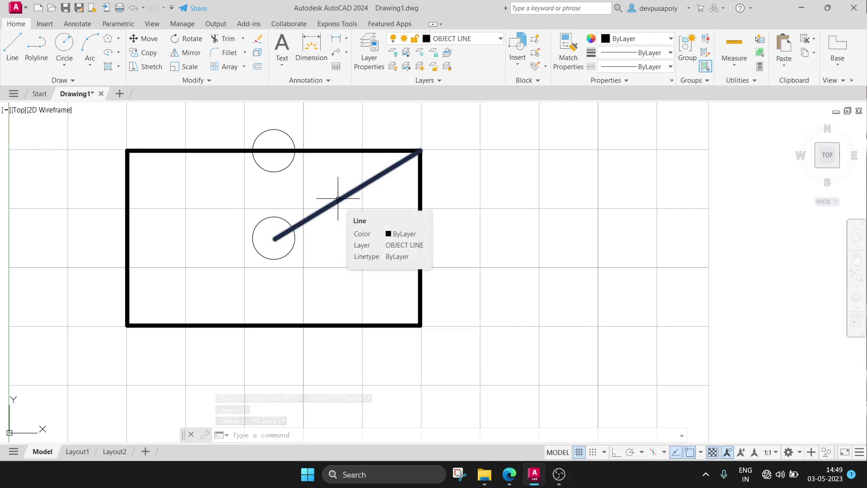
{"action": "key", "text": "Escape"}
{"action": "key", "text": "Escape"}
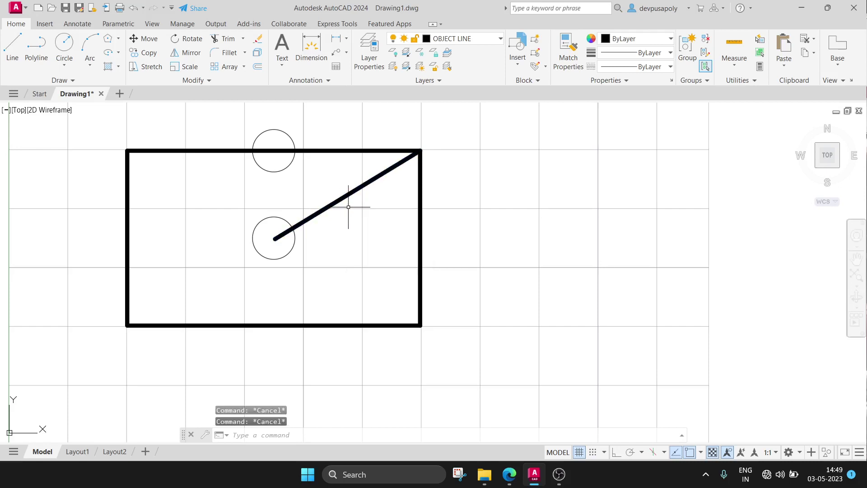
{"action": "left_click", "coordinate": [341, 201]}
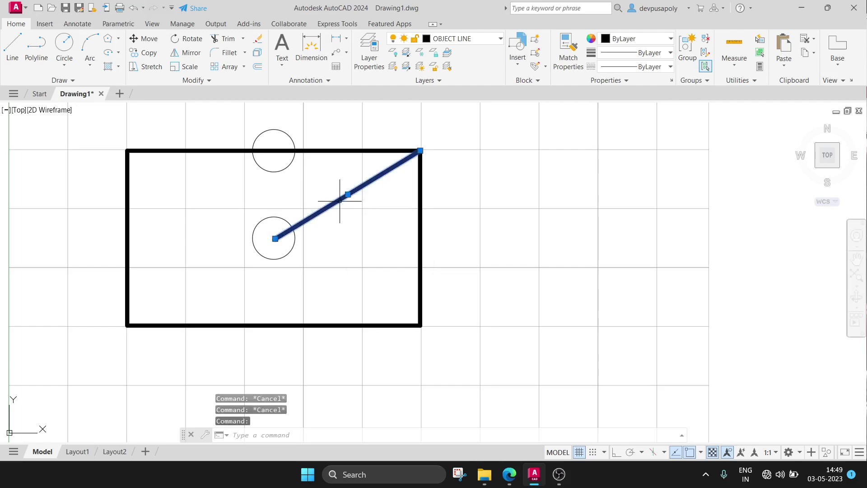
{"action": "key", "text": "Delete"}
{"action": "left_click", "coordinate": [559, 474]}
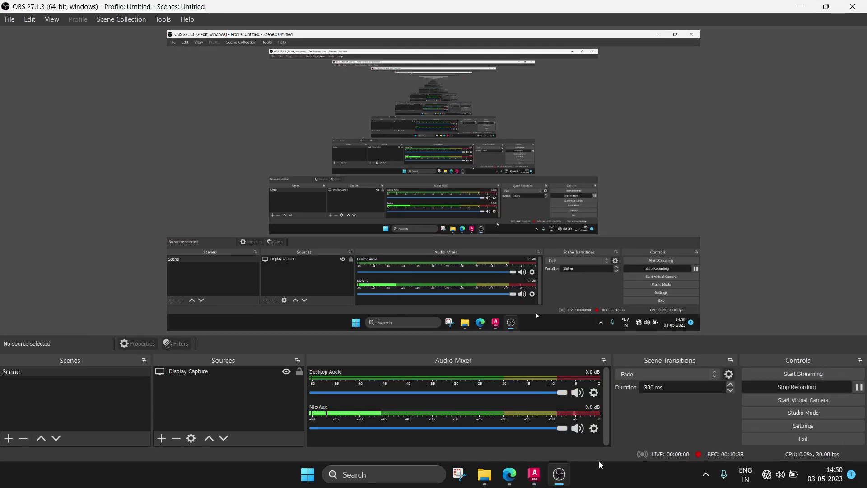
Review the PDF's object snap notes and check the object snap list
{"action": "left_click", "coordinate": [534, 474]}
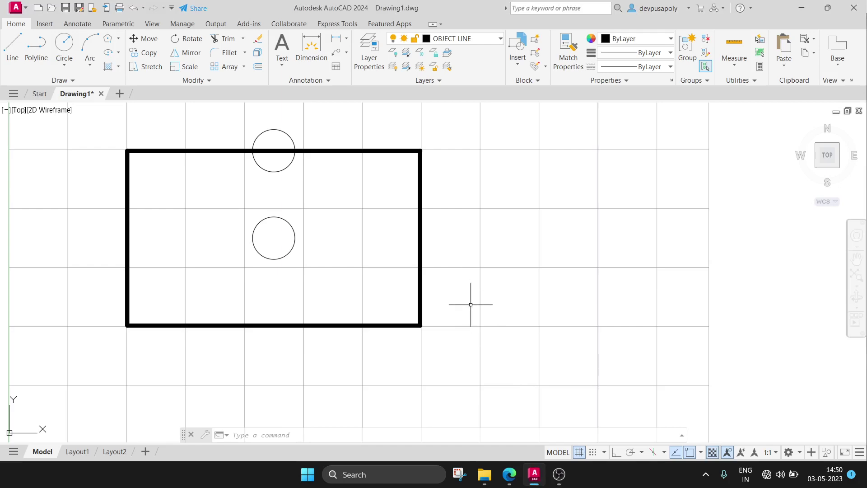
{"action": "left_click", "coordinate": [509, 474]}
{"action": "scroll", "coordinate": [477, 315], "scroll_direction": "down", "scroll_amount": 8}
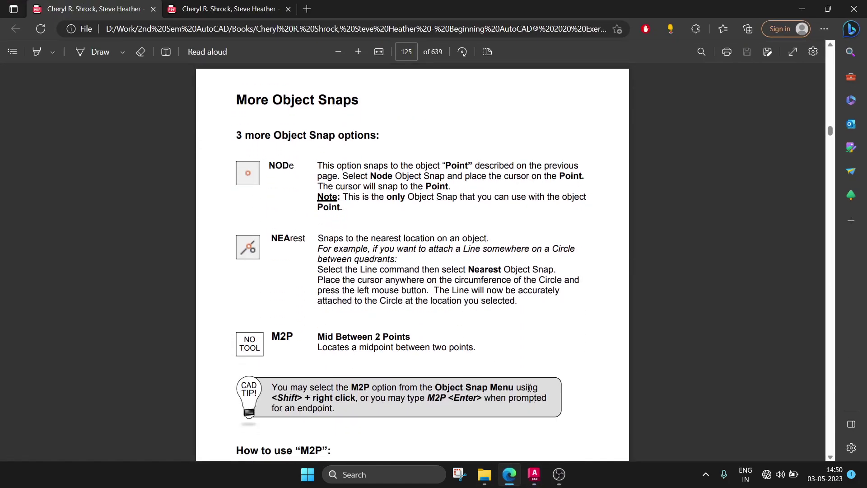
{"action": "left_click", "coordinate": [534, 474]}
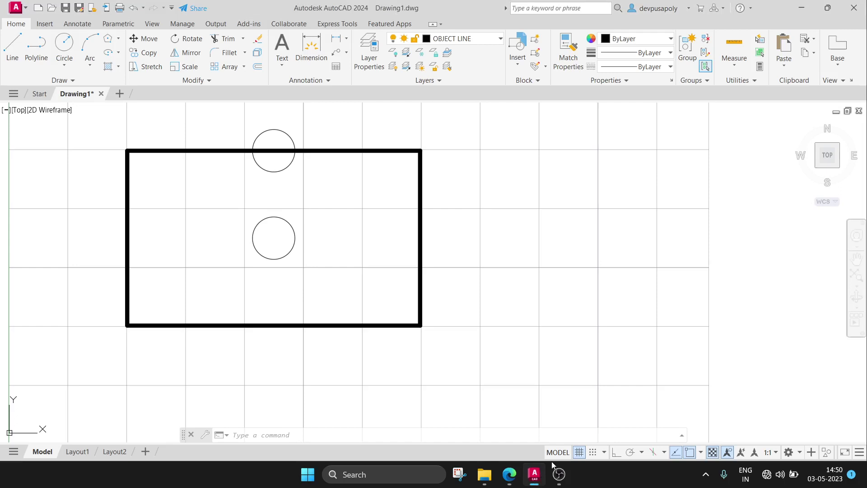
{"action": "left_click", "coordinate": [700, 455]}
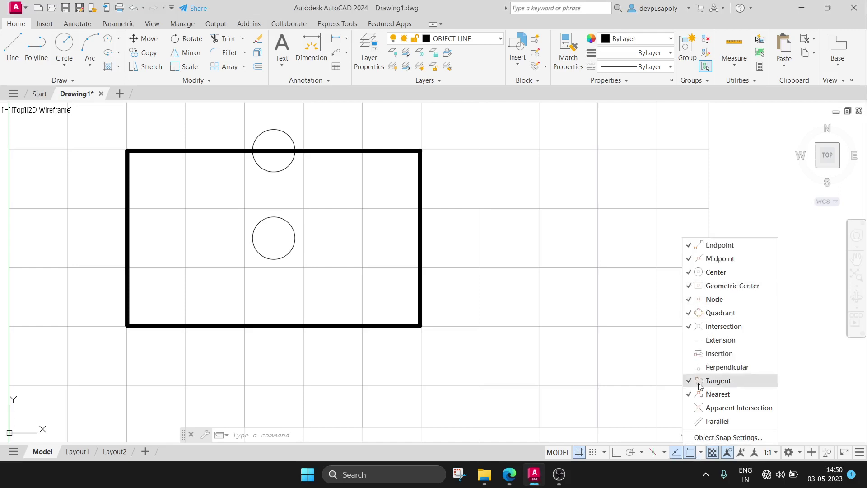
{"action": "left_click", "coordinate": [702, 457]}
{"action": "type", "text": "lin"}
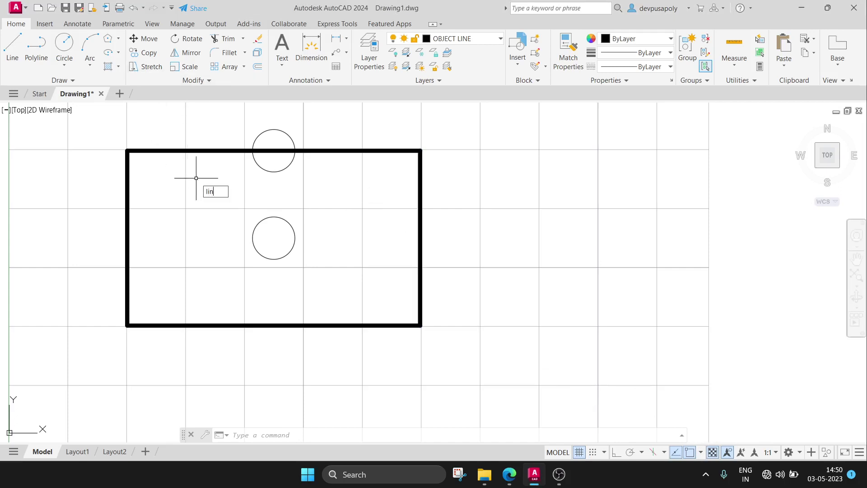
Draw a zigzag test line touching the rectangle's right edge, then highlight the PDF's Nearest snap text
{"action": "type", "text": "e"}
{"action": "key", "text": "Return"}
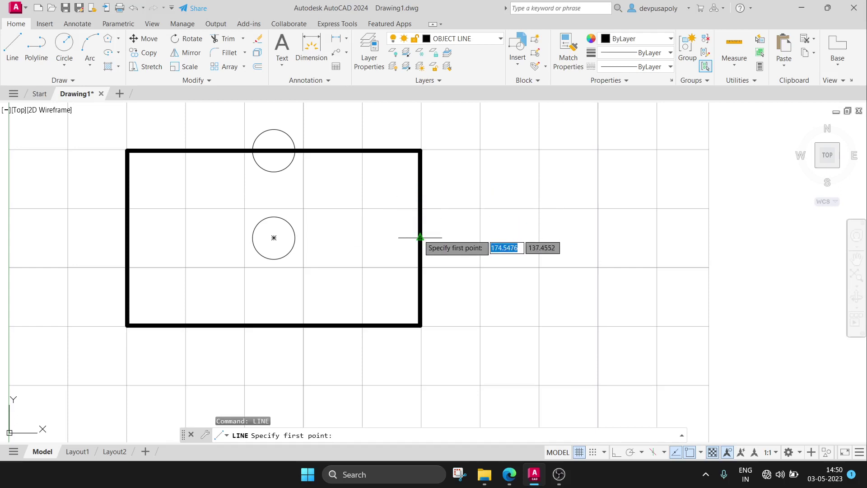
{"action": "left_click", "coordinate": [419, 213]}
{"action": "left_click", "coordinate": [552, 174]}
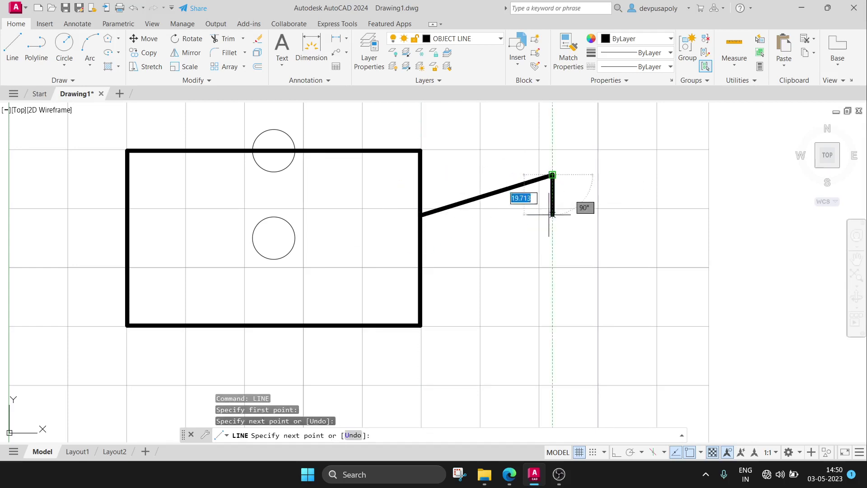
{"action": "left_click", "coordinate": [420, 276]}
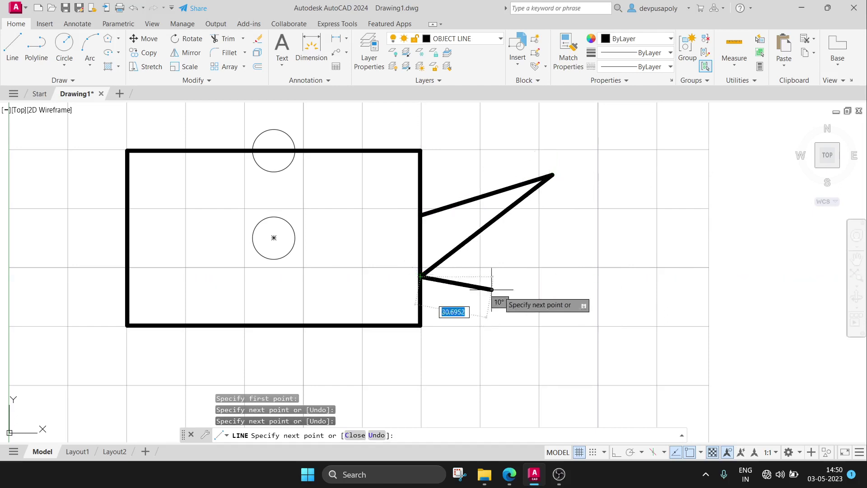
{"action": "left_click", "coordinate": [580, 298]}
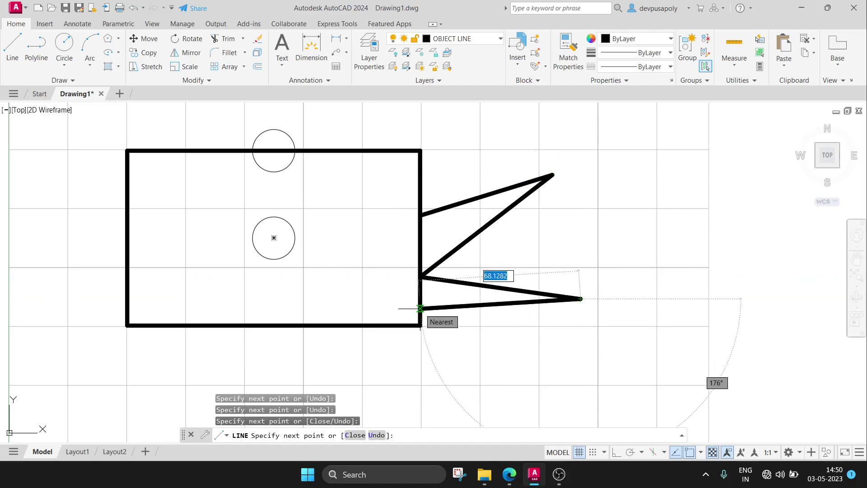
{"action": "left_click", "coordinate": [509, 474]}
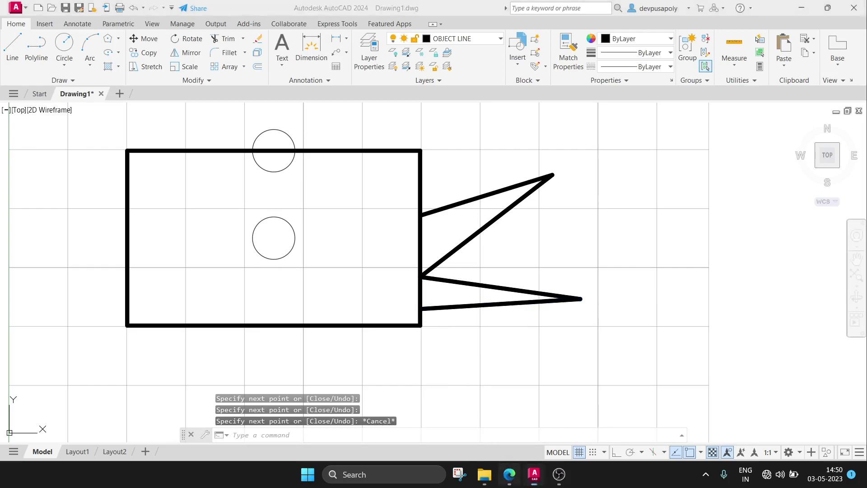
{"action": "left_click_drag", "start_coordinate": [318, 238], "coordinate": [488, 238]}
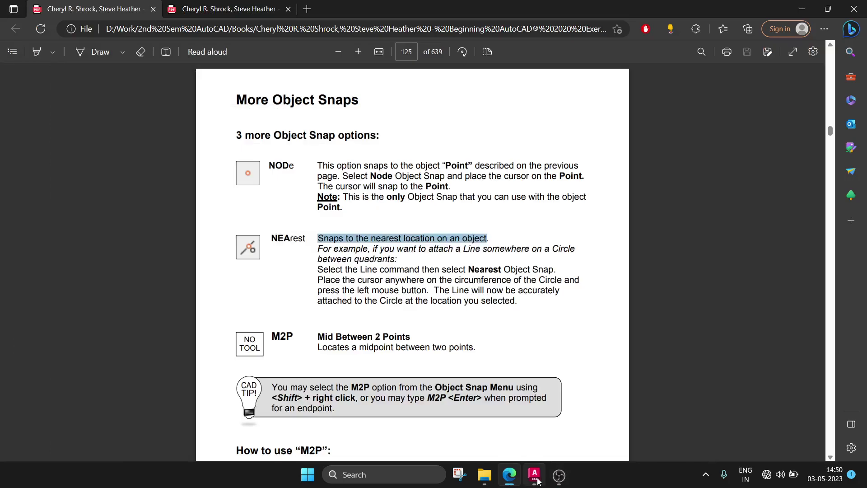
Crossing-select and erase the four test lines, then window-select the rectangle and both circles
{"action": "left_click", "coordinate": [535, 476]}
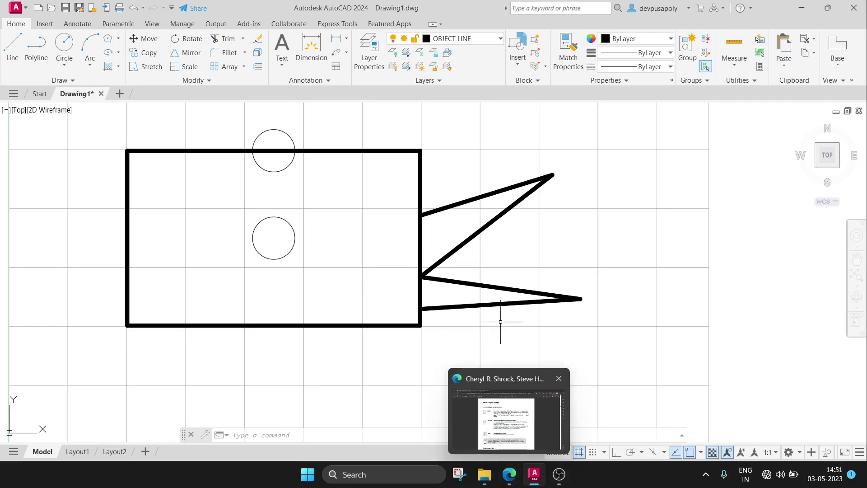
{"action": "left_click", "coordinate": [583, 149]}
{"action": "left_click", "coordinate": [466, 346]}
{"action": "key", "text": "Delete"}
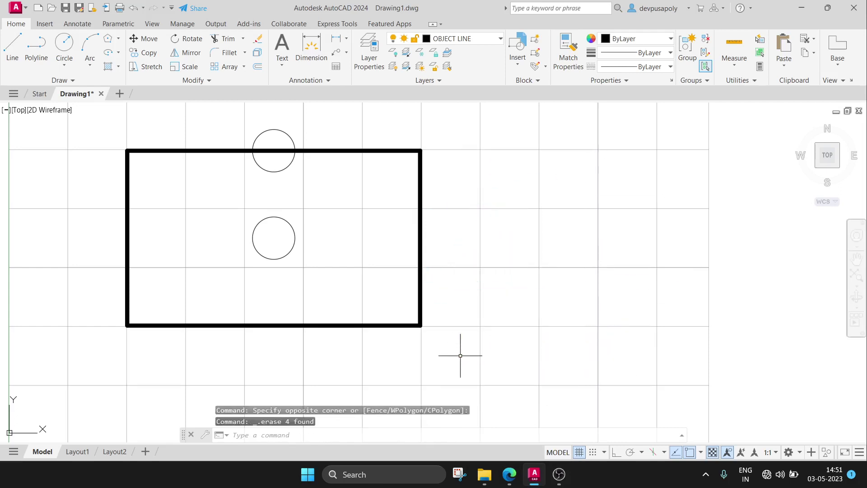
{"action": "left_click", "coordinate": [81, 122]}
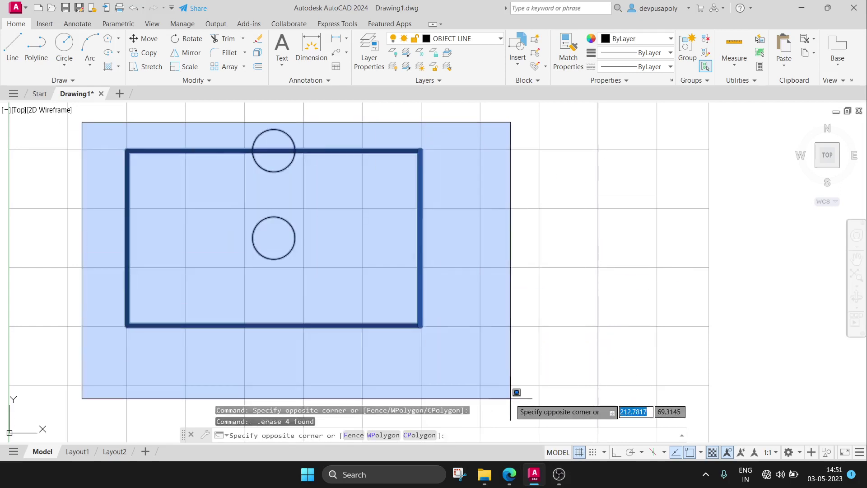
{"action": "left_click", "coordinate": [509, 394]}
Erase the rectangle and circles, then scroll the PDF to Exercise 5A on page 126
{"action": "key", "text": "Delete"}
{"action": "left_click", "coordinate": [512, 470]}
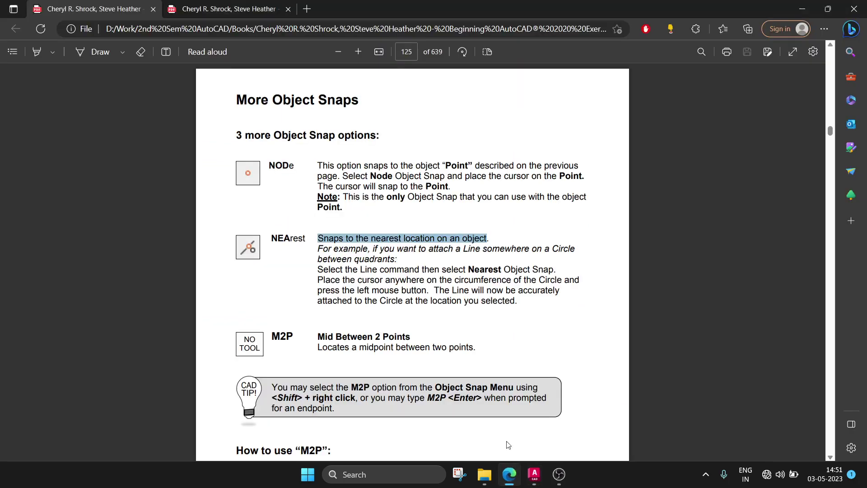
{"action": "scroll", "coordinate": [495, 336], "scroll_direction": "down", "scroll_amount": 5}
{"action": "scroll", "coordinate": [495, 337], "scroll_direction": "down", "scroll_amount": 5}
{"action": "scroll", "coordinate": [495, 336], "scroll_direction": "down", "scroll_amount": 3}
{"action": "scroll", "coordinate": [496, 337], "scroll_direction": "down", "scroll_amount": 3}
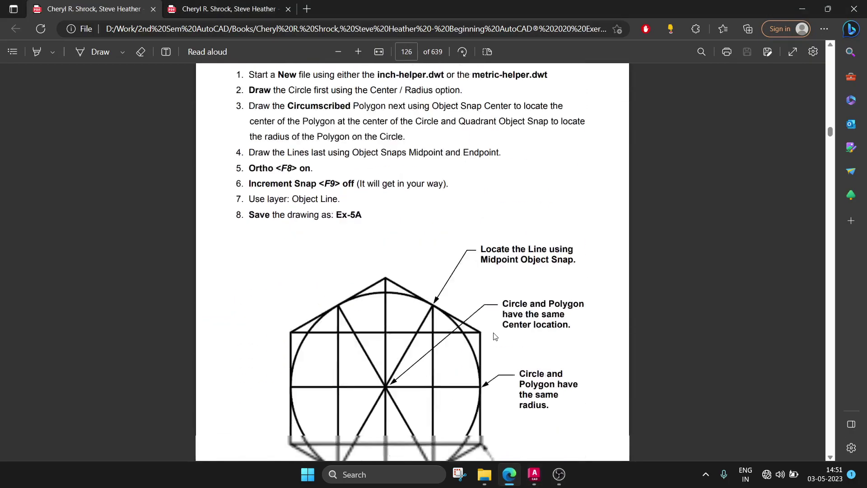
{"action": "scroll", "coordinate": [495, 336], "scroll_direction": "down", "scroll_amount": 2}
{"action": "scroll", "coordinate": [495, 336], "scroll_direction": "up", "scroll_amount": 2}
{"action": "scroll", "coordinate": [495, 336], "scroll_direction": "down", "scroll_amount": 4}
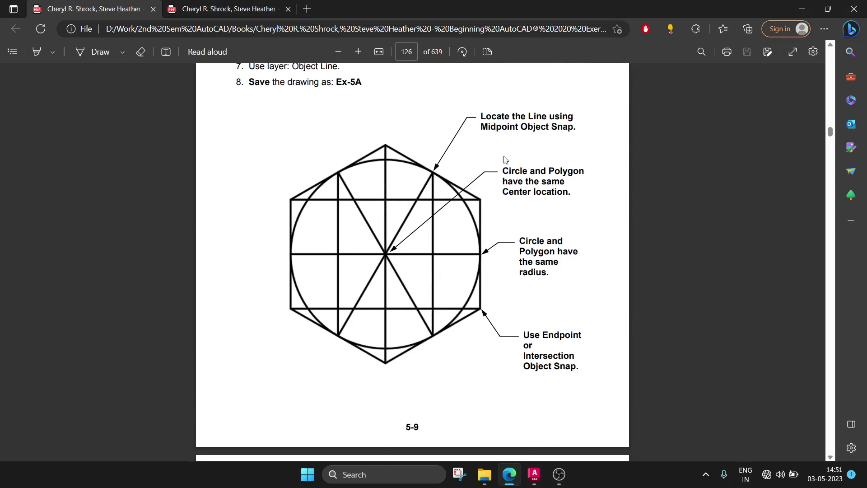
{"action": "scroll", "coordinate": [465, 228], "scroll_direction": "up", "scroll_amount": 8}
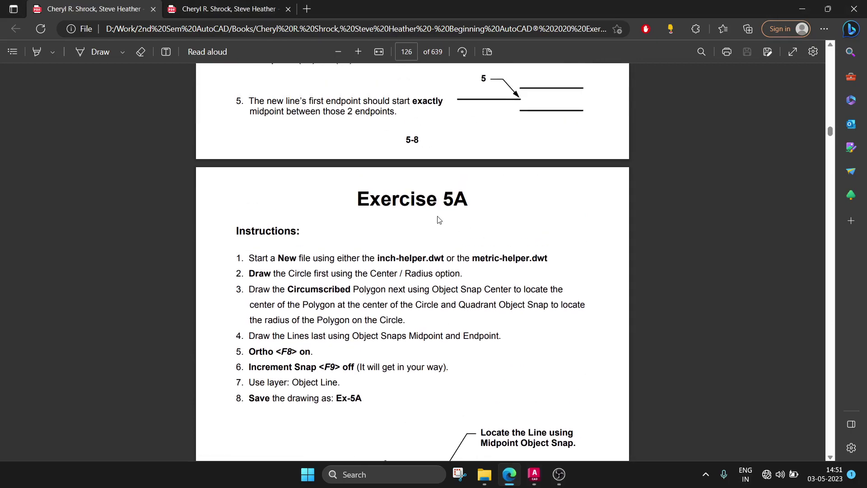
{"action": "scroll", "coordinate": [460, 226], "scroll_direction": "down", "scroll_amount": 10}
{"action": "scroll", "coordinate": [439, 219], "scroll_direction": "down", "scroll_amount": 8}
{"action": "scroll", "coordinate": [437, 219], "scroll_direction": "down", "scroll_amount": 10}
{"action": "scroll", "coordinate": [437, 219], "scroll_direction": "down", "scroll_amount": 8}
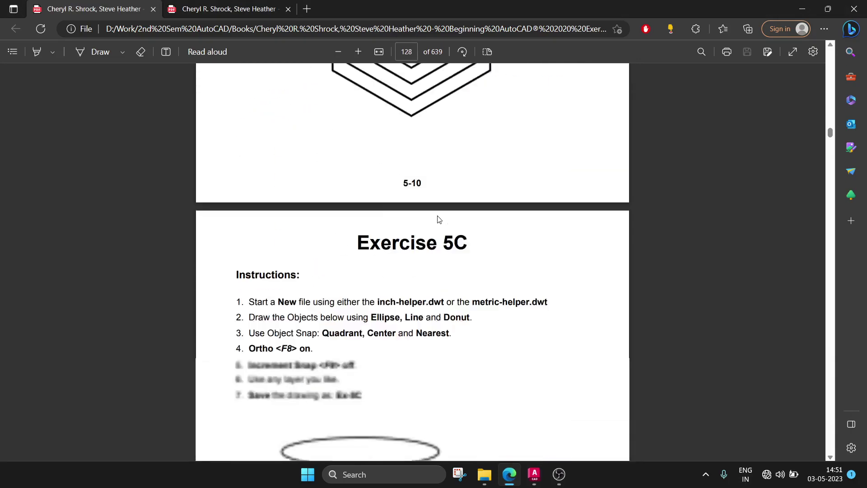
{"action": "scroll", "coordinate": [437, 218], "scroll_direction": "down", "scroll_amount": 10}
{"action": "scroll", "coordinate": [437, 219], "scroll_direction": "up", "scroll_amount": 7}
{"action": "scroll", "coordinate": [437, 219], "scroll_direction": "up", "scroll_amount": 7}
{"action": "scroll", "coordinate": [437, 219], "scroll_direction": "up", "scroll_amount": 7}
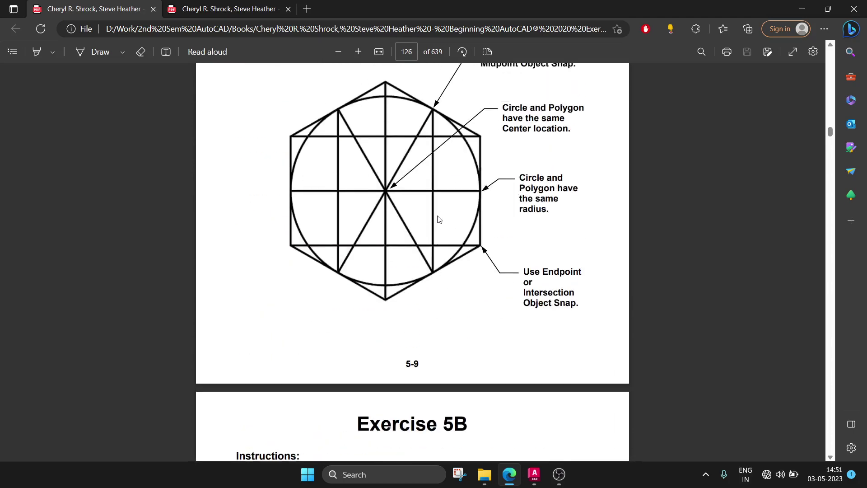
{"action": "scroll", "coordinate": [437, 219], "scroll_direction": "up", "scroll_amount": 2}
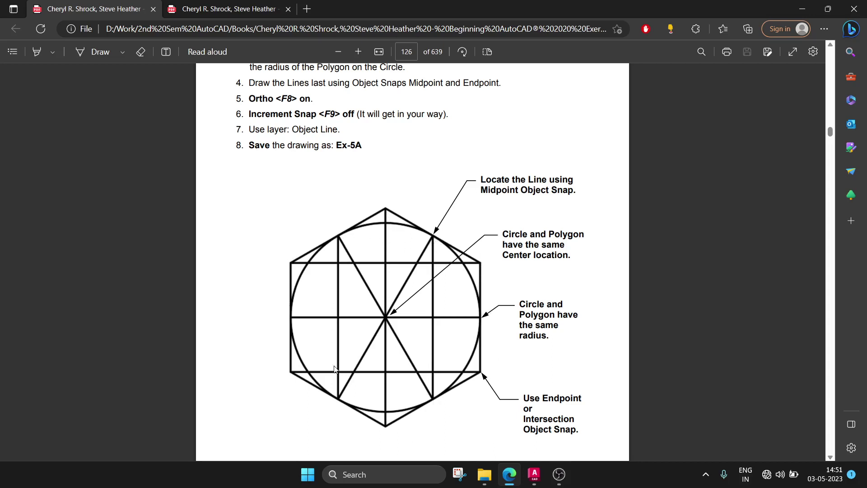
Draw a circle of radius 50 on the grid
{"action": "left_click", "coordinate": [534, 474]}
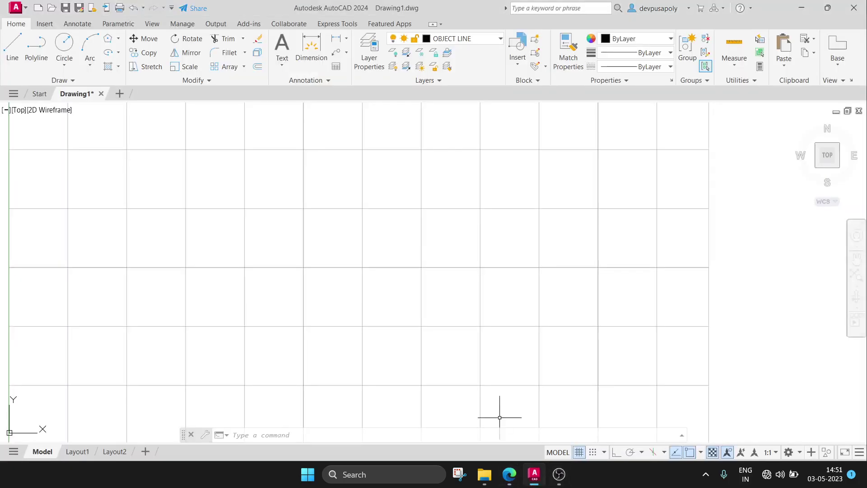
{"action": "scroll", "coordinate": [377, 240], "scroll_direction": "down", "scroll_amount": 2}
{"action": "middle_click_drag", "start_coordinate": [387, 238], "coordinate": [405, 188]}
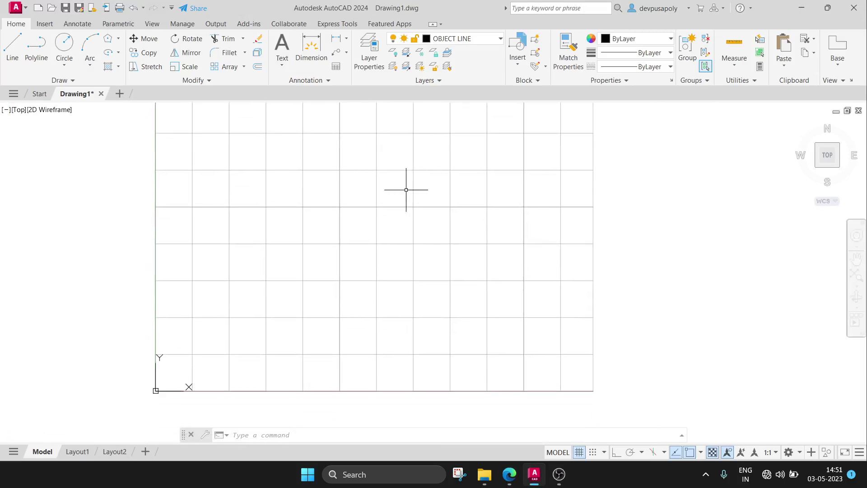
{"action": "left_click", "coordinate": [118, 39]}
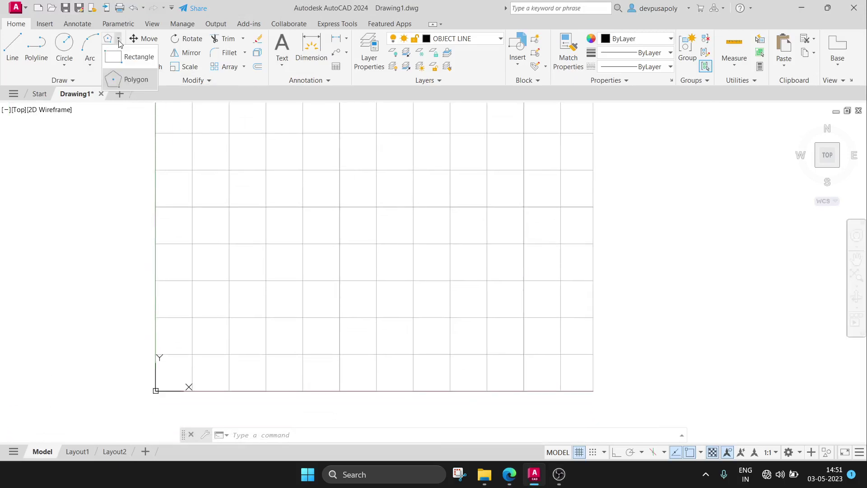
{"action": "left_click", "coordinate": [128, 82]}
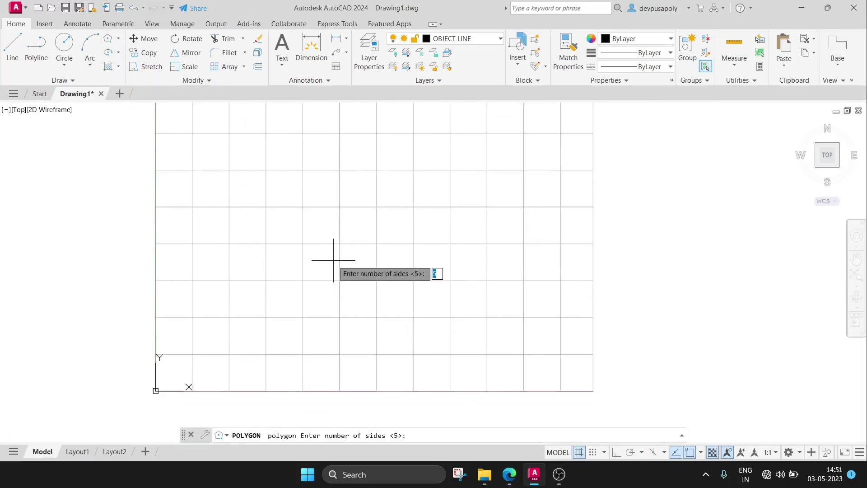
{"action": "key", "text": "Escape"}
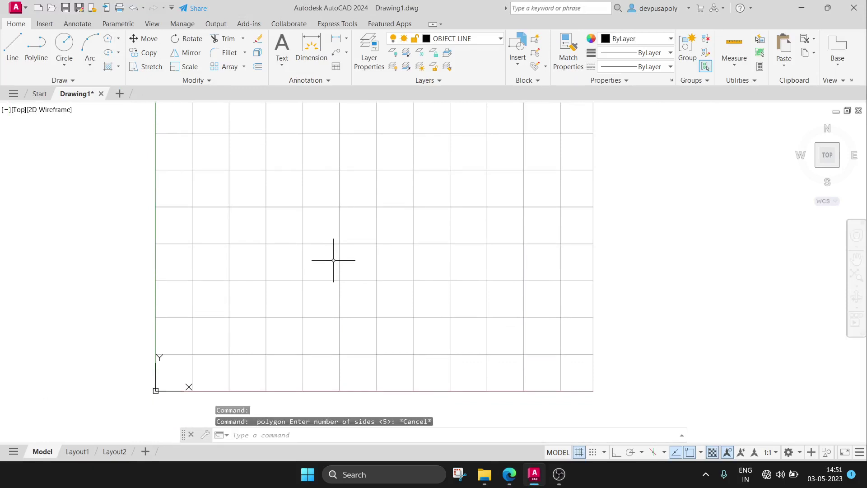
{"action": "type", "text": "CIRCLE"}
{"action": "key", "text": "Return"}
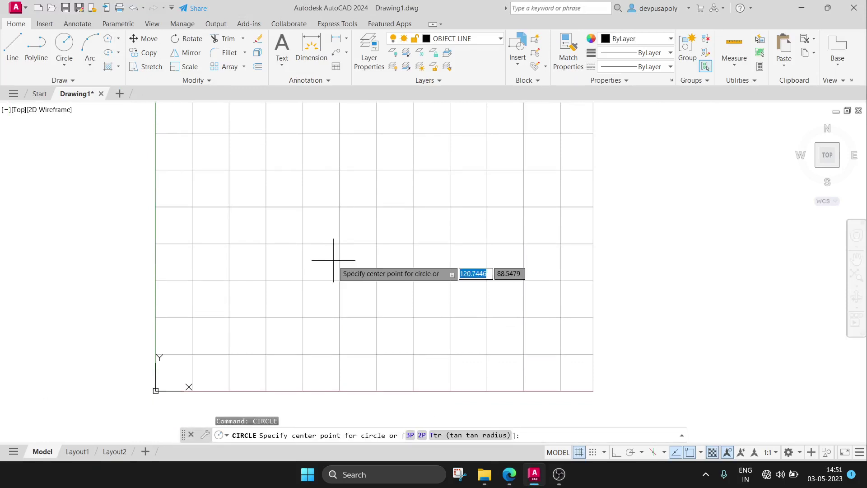
{"action": "left_click", "coordinate": [337, 207]}
{"action": "type", "text": "50"}
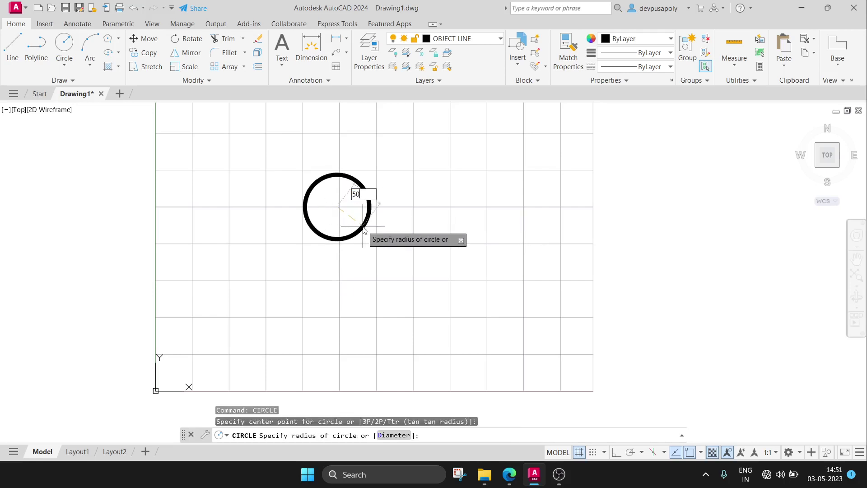
{"action": "key", "text": "Return"}
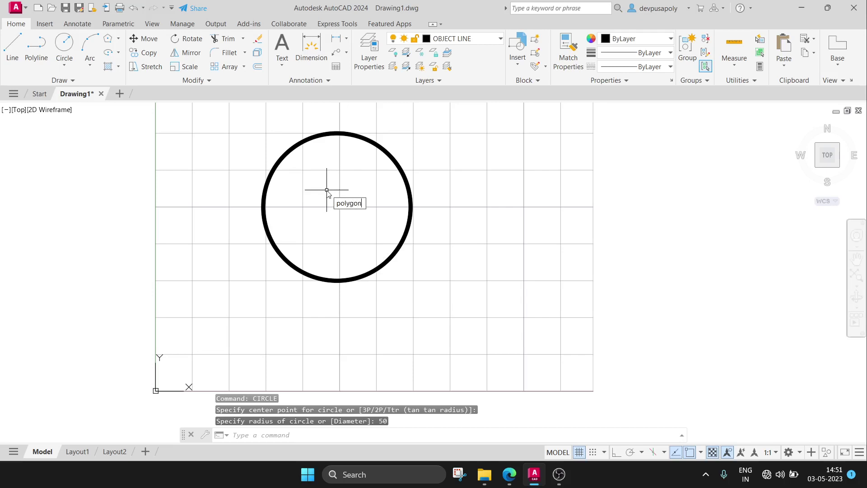
Circumscribe a 6-sided polygon of radius 50 about the circle at its centre
{"action": "key", "text": "Return"}
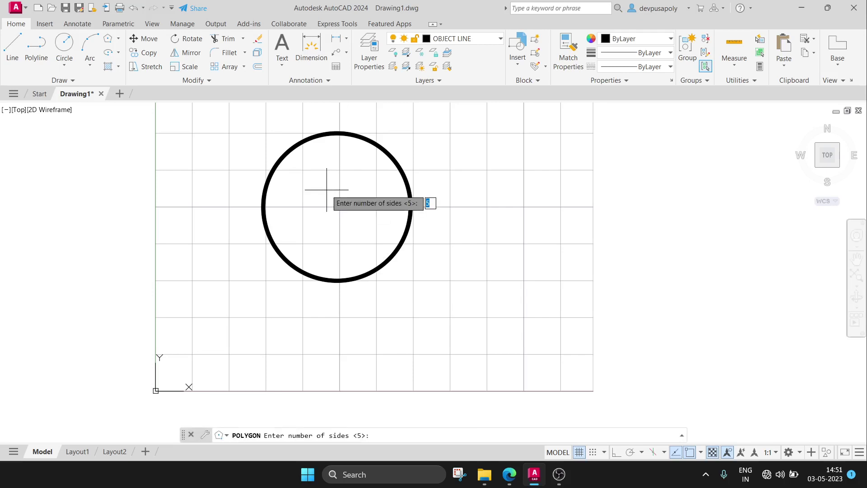
{"action": "type", "text": "6"}
{"action": "key", "text": "Return"}
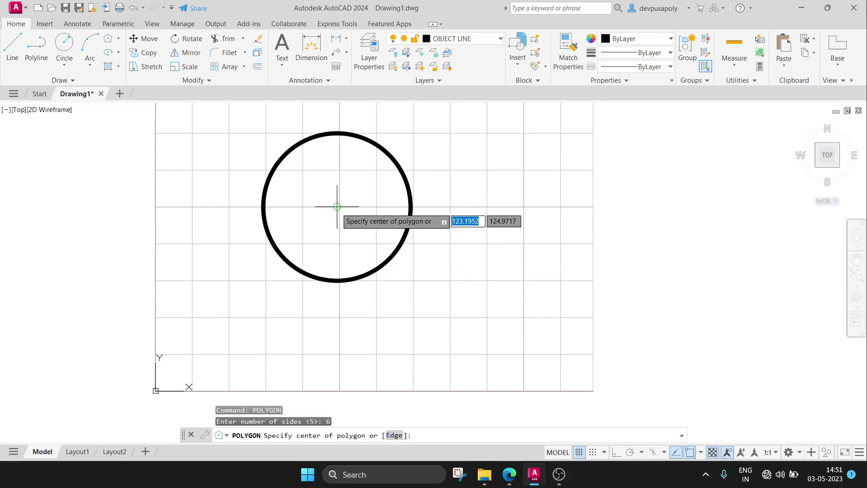
{"action": "left_click", "coordinate": [337, 207]}
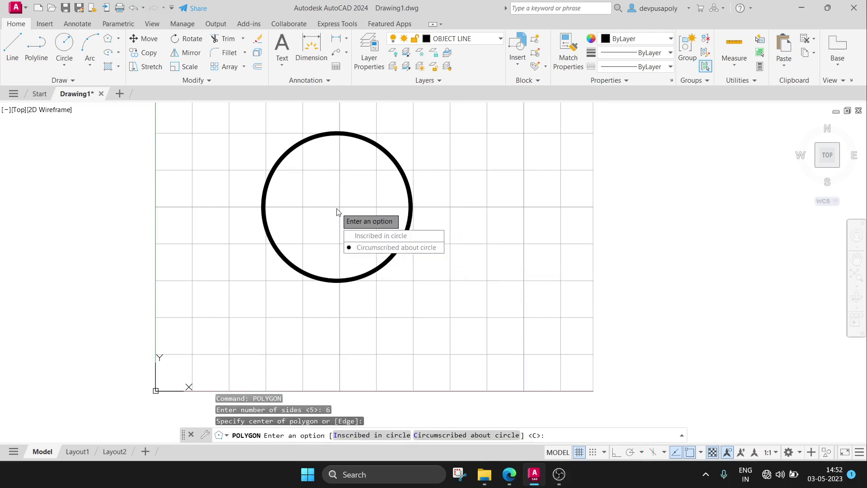
{"action": "left_click", "coordinate": [359, 247]}
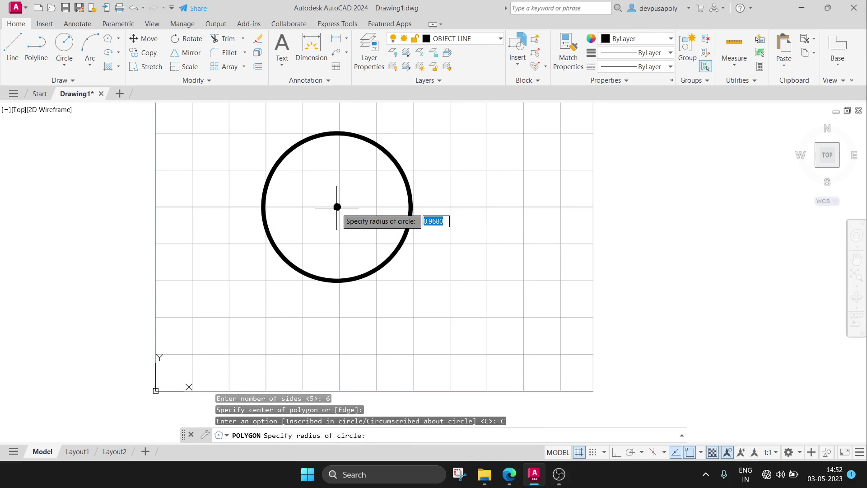
{"action": "type", "text": "0"}
{"action": "key", "text": "Return"}
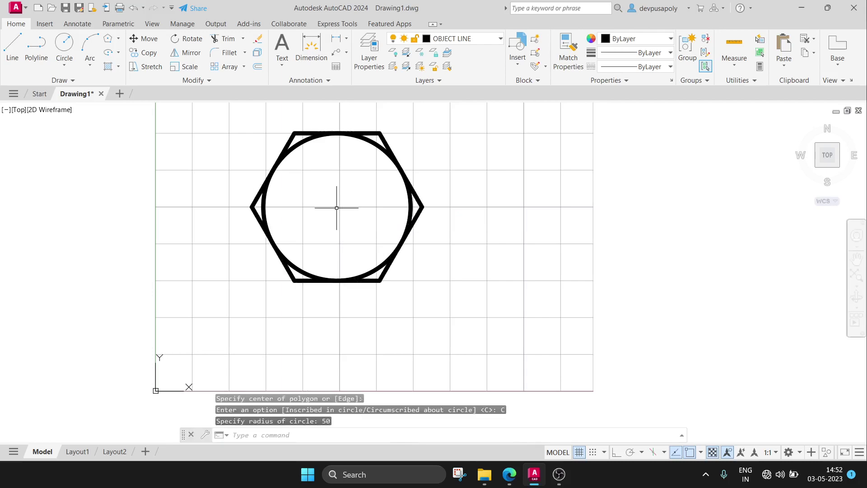
{"action": "left_click", "coordinate": [509, 474]}
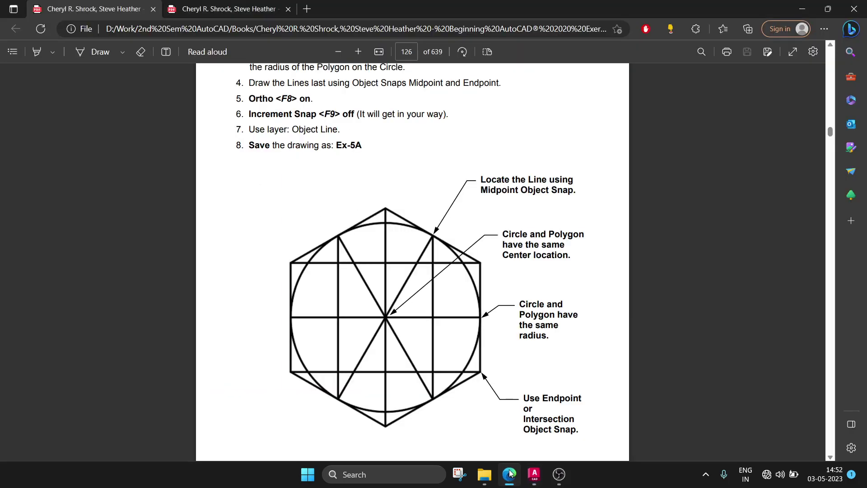
{"action": "left_click", "coordinate": [509, 473]}
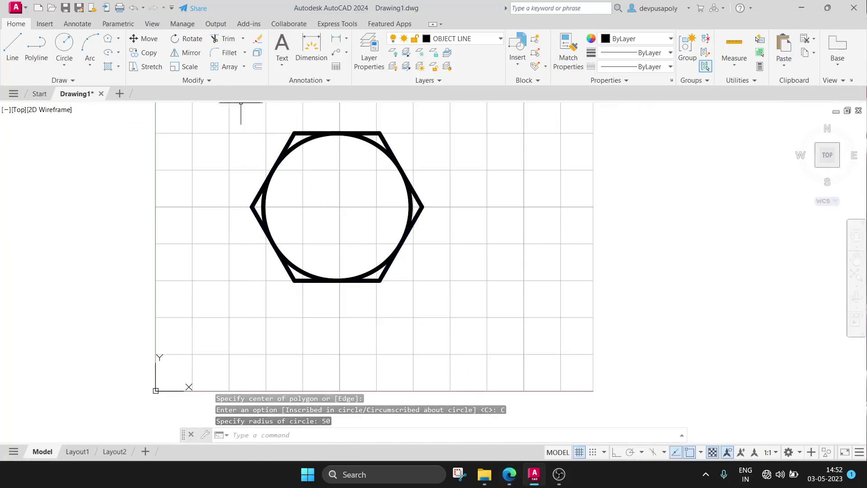
Rotate the hexagon 145° about the circle's centre so it stands vertex-up
{"action": "type", "text": "ro"}
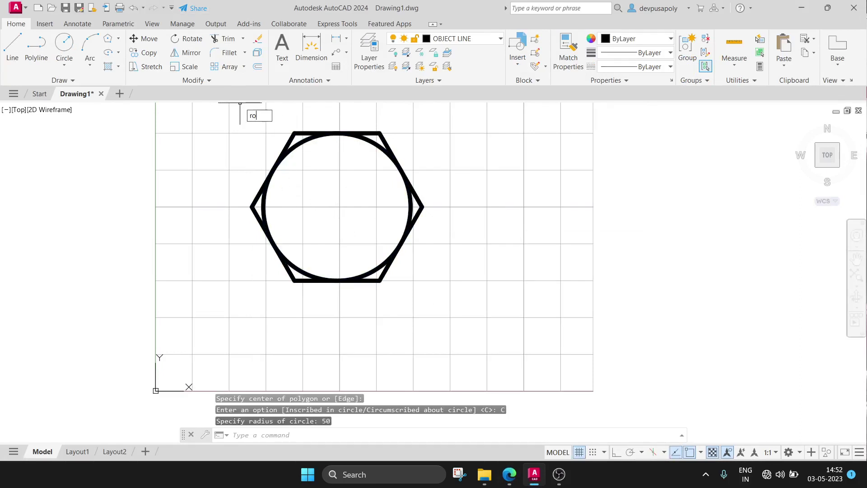
{"action": "key", "text": "Return"}
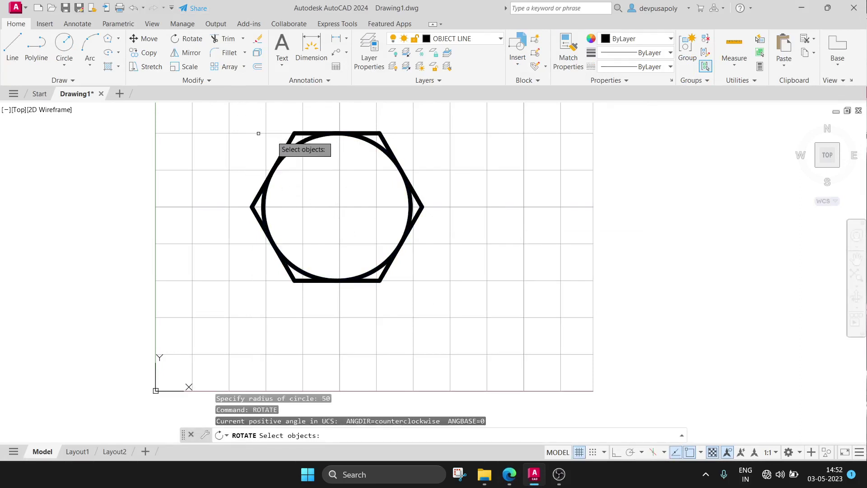
{"action": "left_click", "coordinate": [297, 134]}
{"action": "key", "text": "Return"}
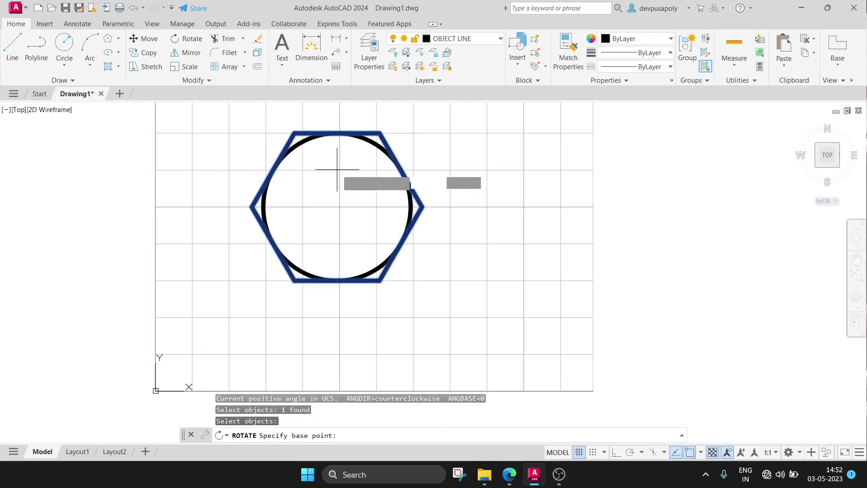
{"action": "left_click", "coordinate": [337, 207]}
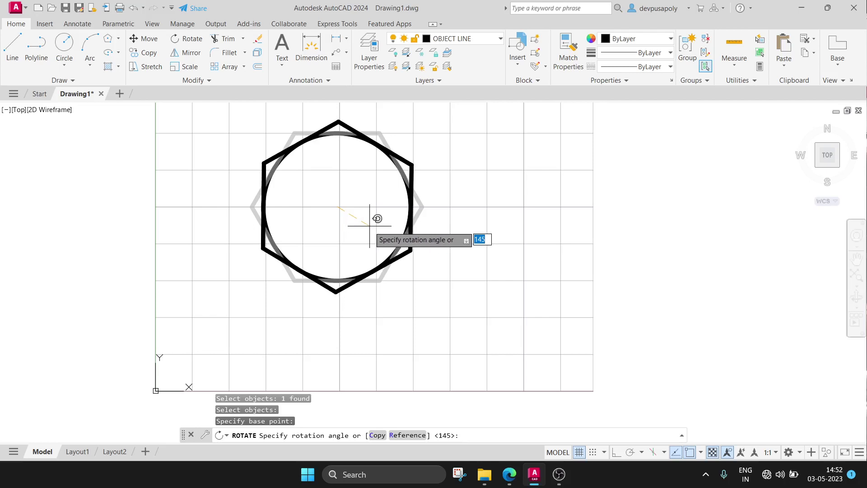
{"action": "left_click", "coordinate": [376, 219]}
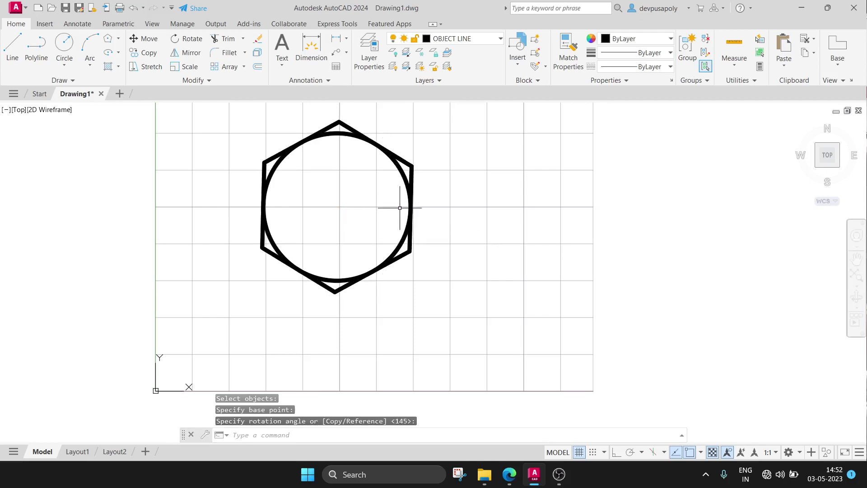
Draw two vertical lines and an X joining the hexagon's upper and lower side midpoints
{"action": "left_click", "coordinate": [13, 48]}
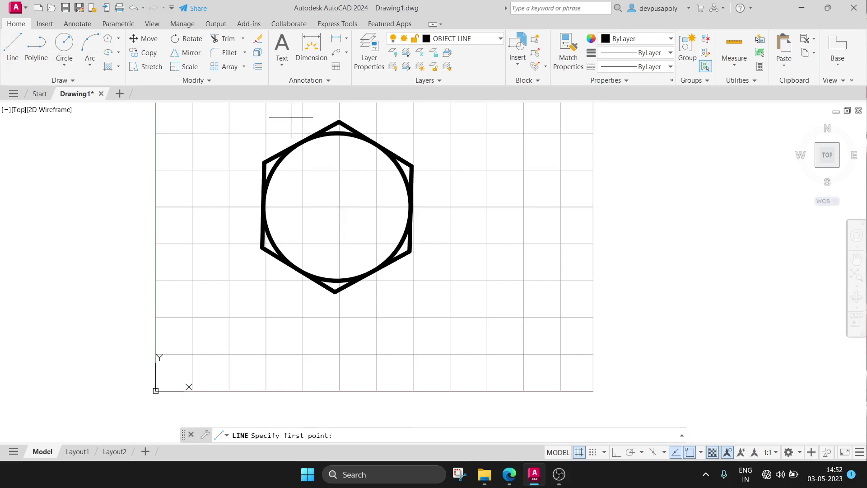
{"action": "left_click", "coordinate": [302, 143]}
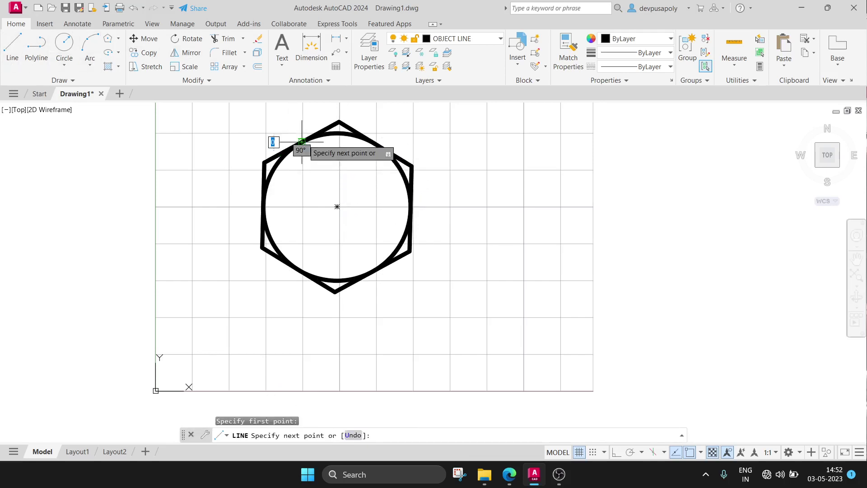
{"action": "left_click", "coordinate": [298, 269]}
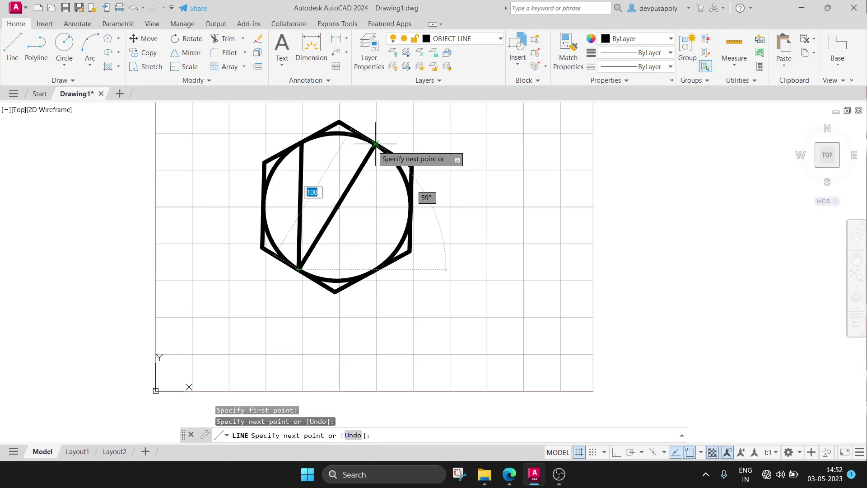
{"action": "left_click", "coordinate": [375, 144]}
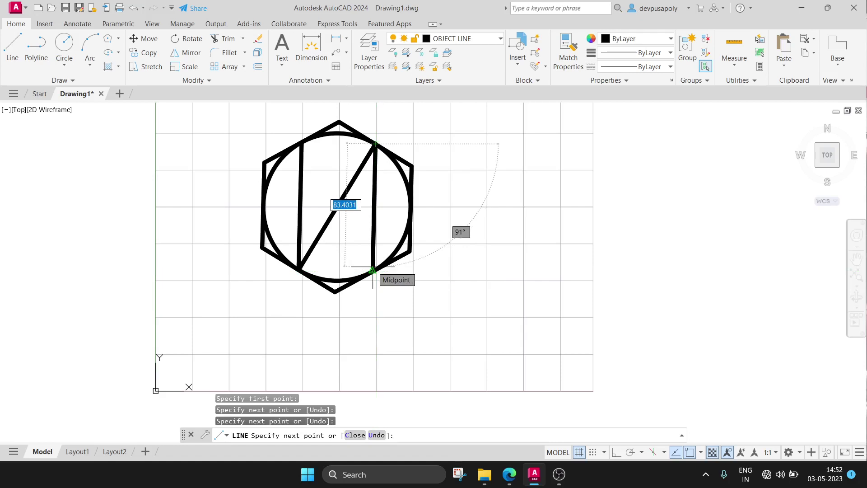
{"action": "left_click", "coordinate": [372, 270]}
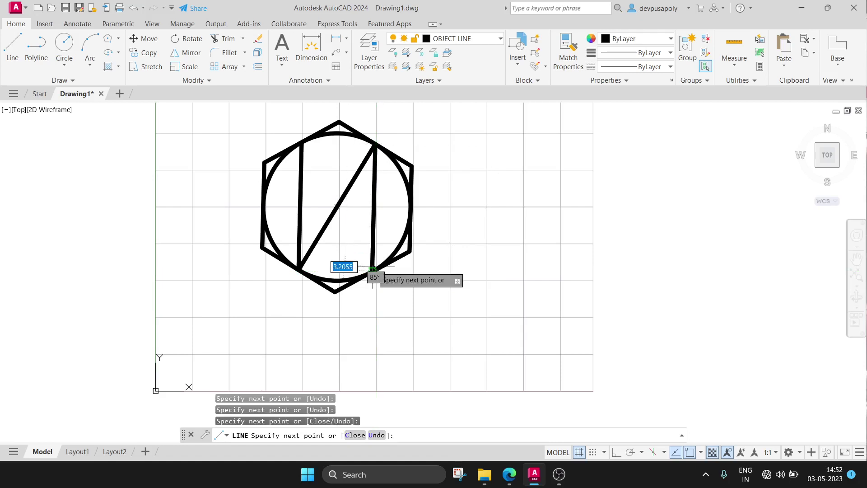
{"action": "left_click", "coordinate": [302, 142]}
{"action": "key", "text": "Escape"}
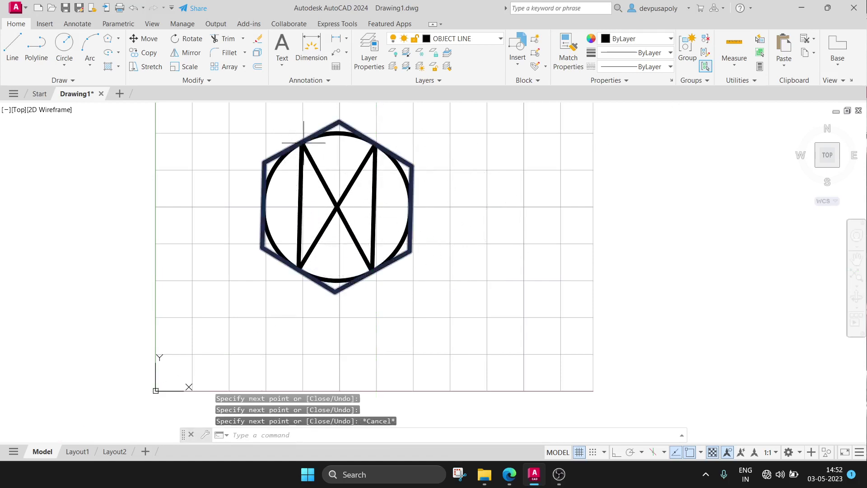
Draw a short horizontal line joining the upper-left and upper-right side midpoints
{"action": "left_click", "coordinate": [16, 57]}
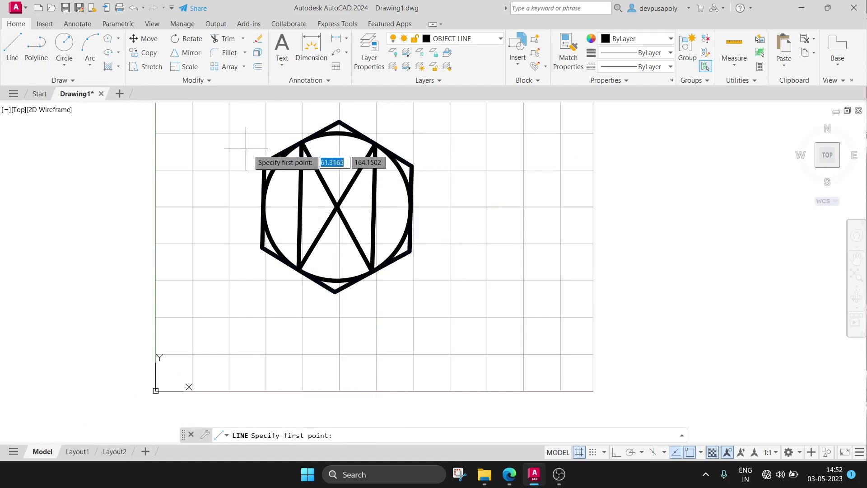
{"action": "left_click", "coordinate": [302, 142]}
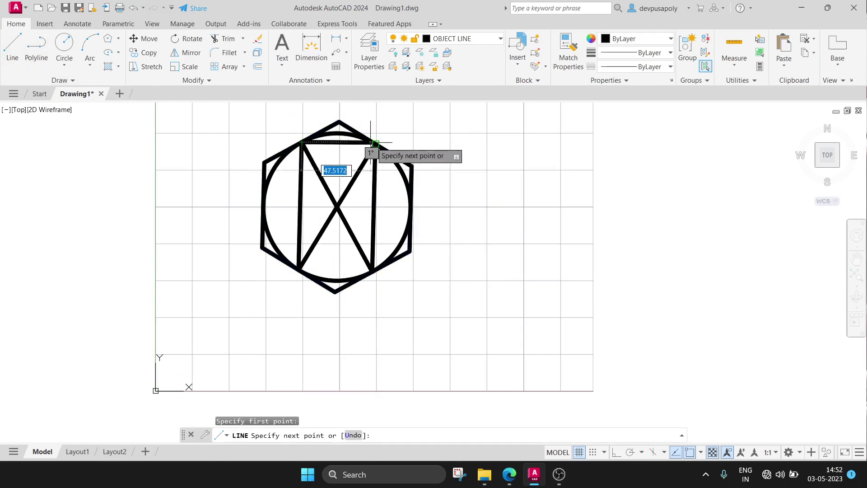
{"action": "left_click", "coordinate": [371, 143]}
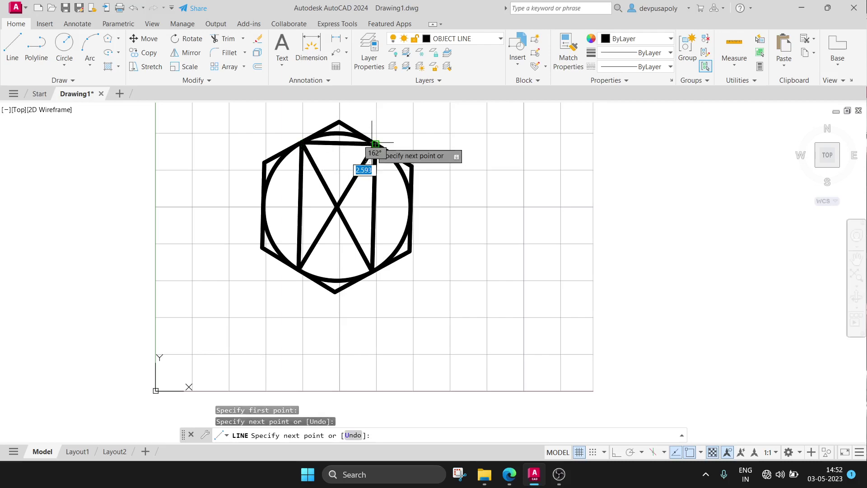
{"action": "key", "text": "Escape"}
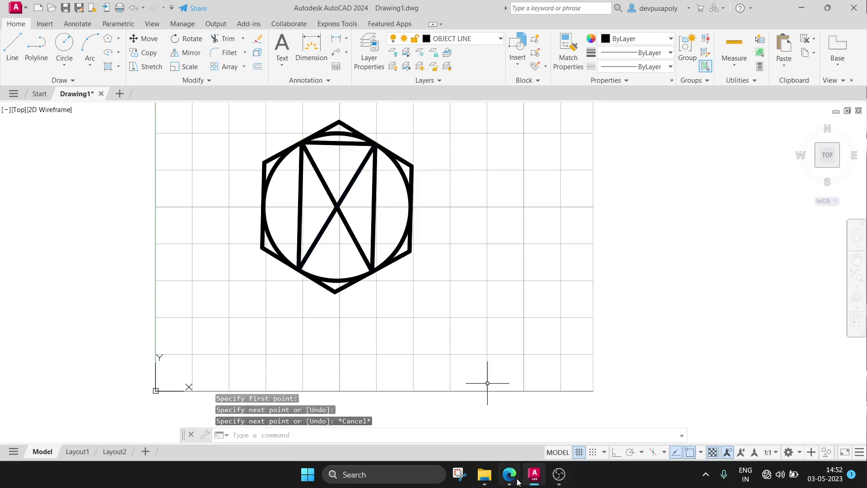
{"action": "left_click", "coordinate": [513, 480]}
{"action": "left_click", "coordinate": [514, 480]}
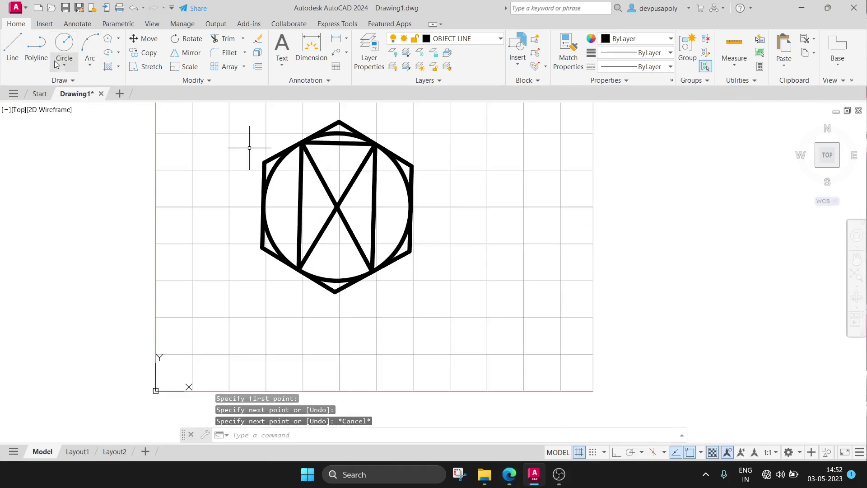
Draw horizontal lines joining the upper vertices and the lower vertices of the hexagon
{"action": "left_click", "coordinate": [12, 45]}
{"action": "left_click", "coordinate": [264, 162]}
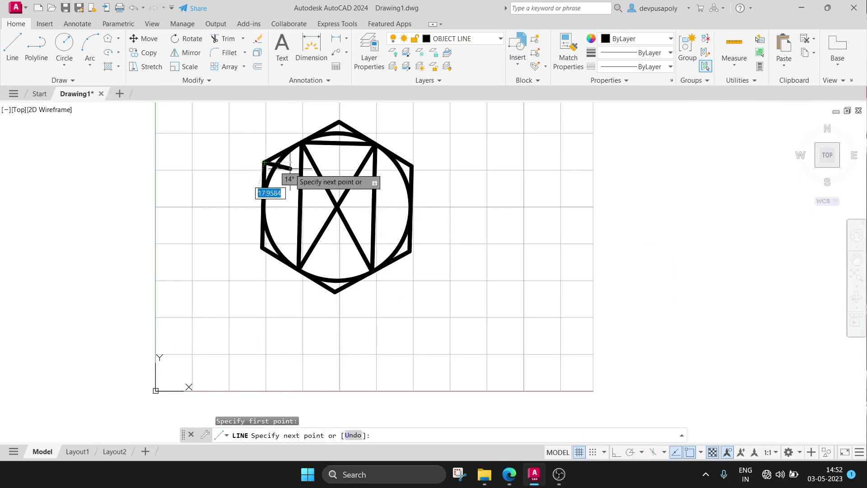
{"action": "left_click", "coordinate": [412, 166]}
{"action": "key", "text": "Return"}
{"action": "left_click", "coordinate": [12, 46]}
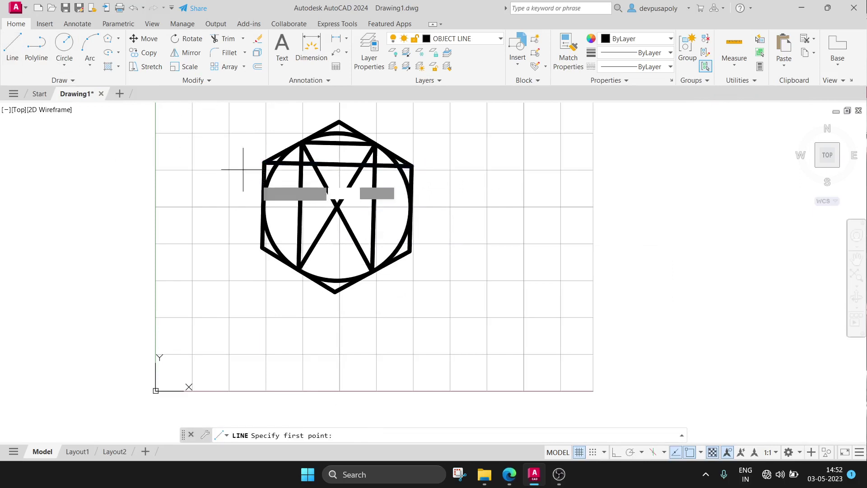
{"action": "left_click", "coordinate": [262, 248]}
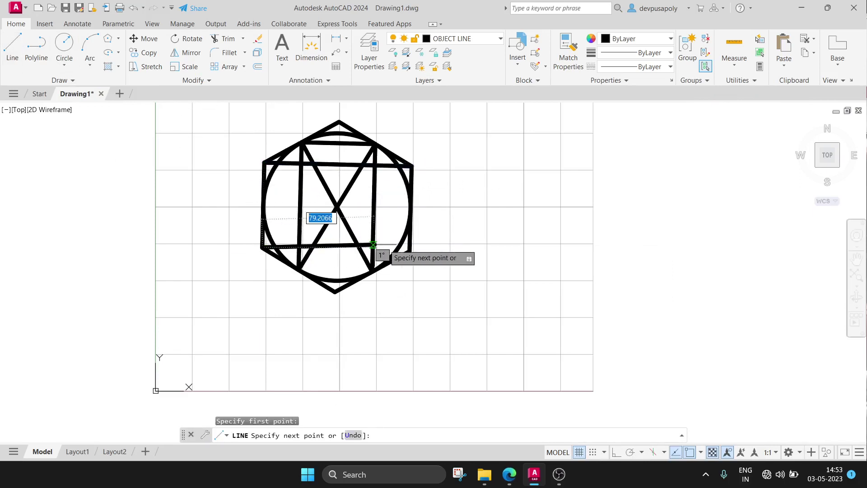
{"action": "left_click", "coordinate": [409, 251]}
{"action": "key", "text": "Return"}
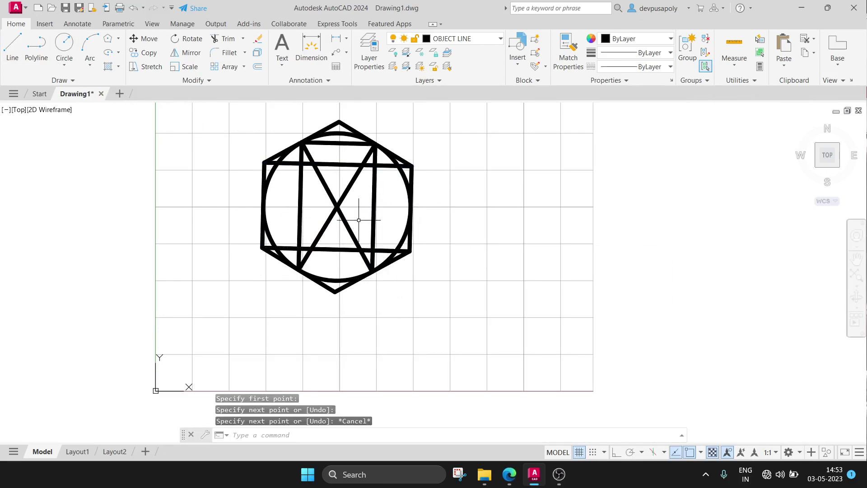
{"action": "left_click", "coordinate": [13, 45]}
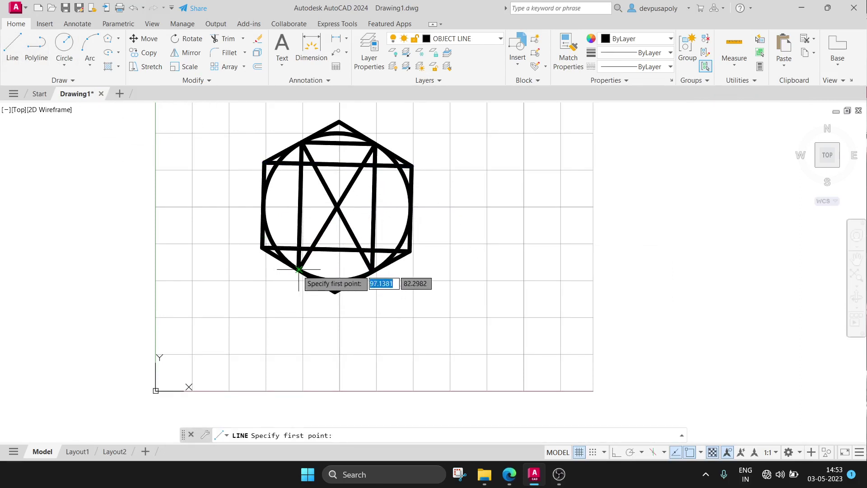
Turn off running object snaps
{"action": "left_click", "coordinate": [701, 453]}
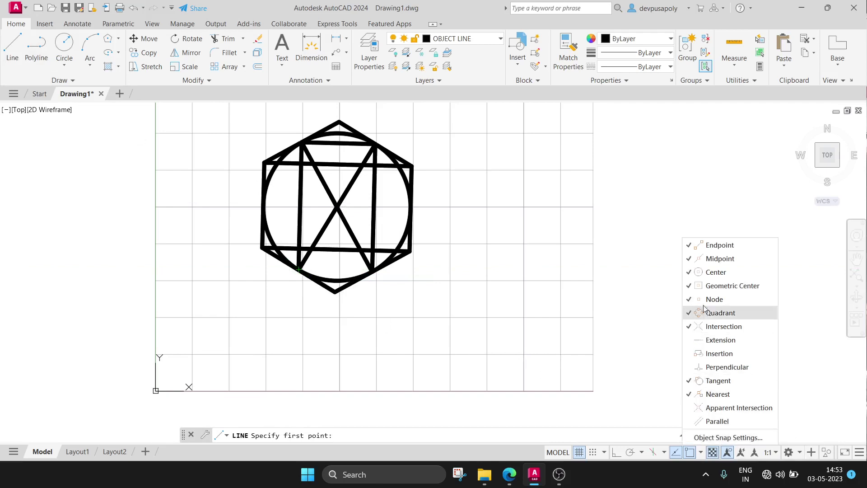
{"action": "key", "text": "Escape"}
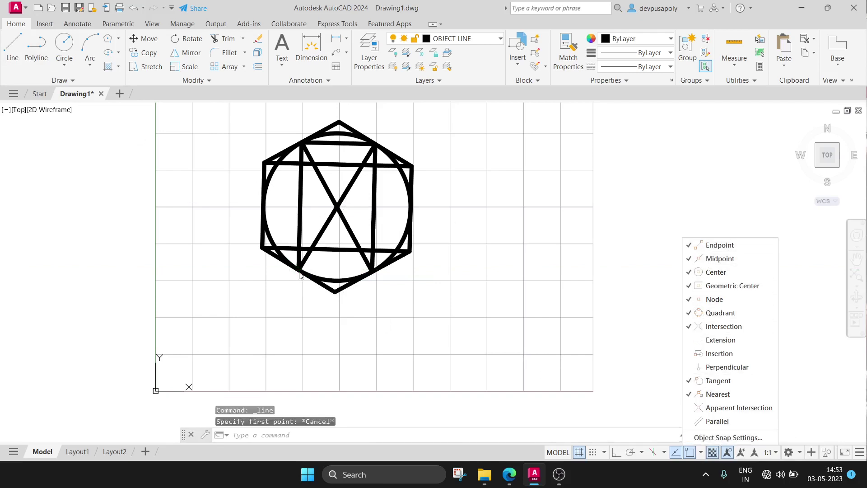
{"action": "left_click", "coordinate": [21, 40]}
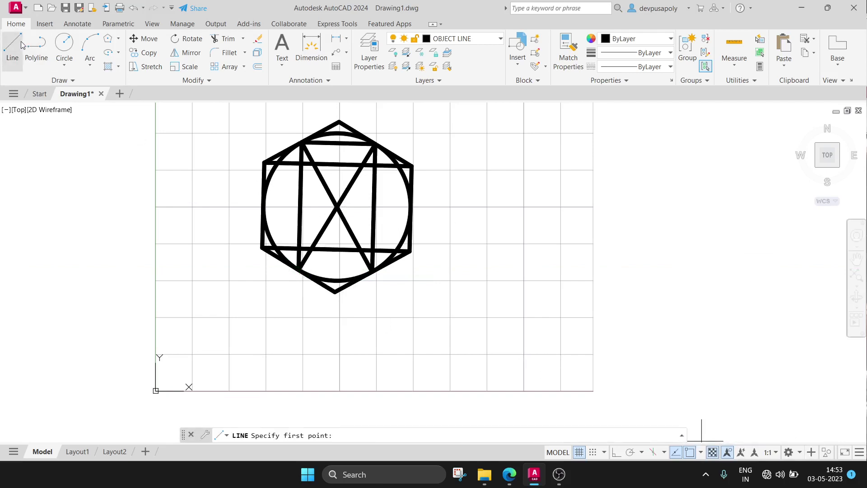
{"action": "right_click", "coordinate": [299, 269], "text": "shift"}
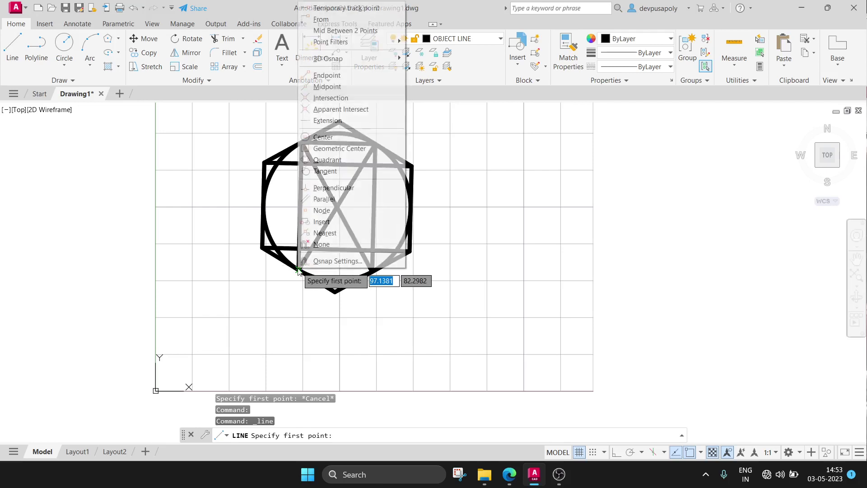
{"action": "key", "text": "Escape"}
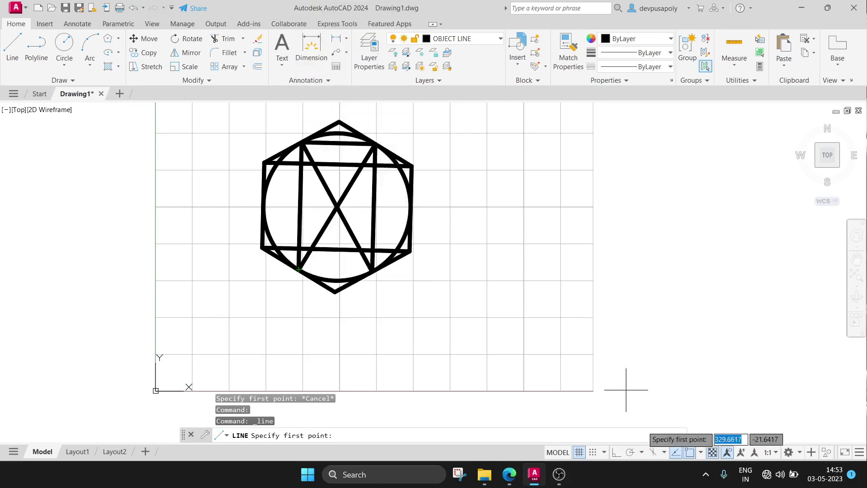
{"action": "left_click", "coordinate": [690, 456]}
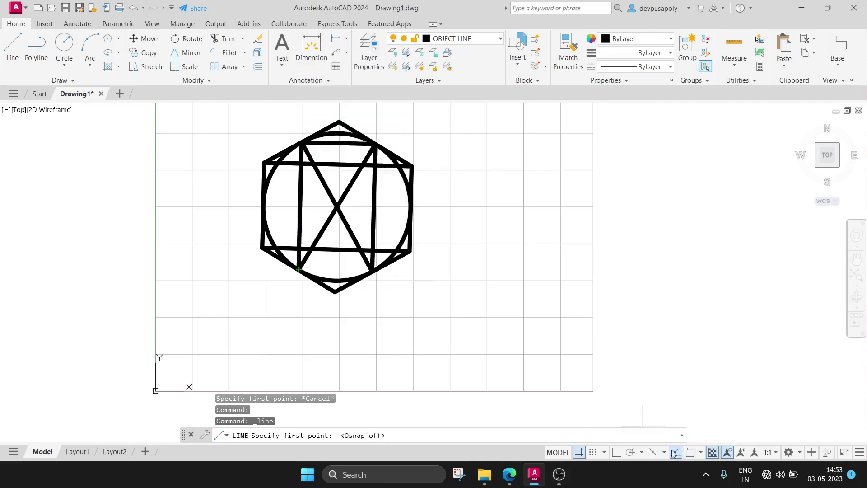
Join the lower slanted edges' midpoints with a line using one-off Midpoint snaps
{"action": "right_click", "coordinate": [292, 277], "text": "shift"}
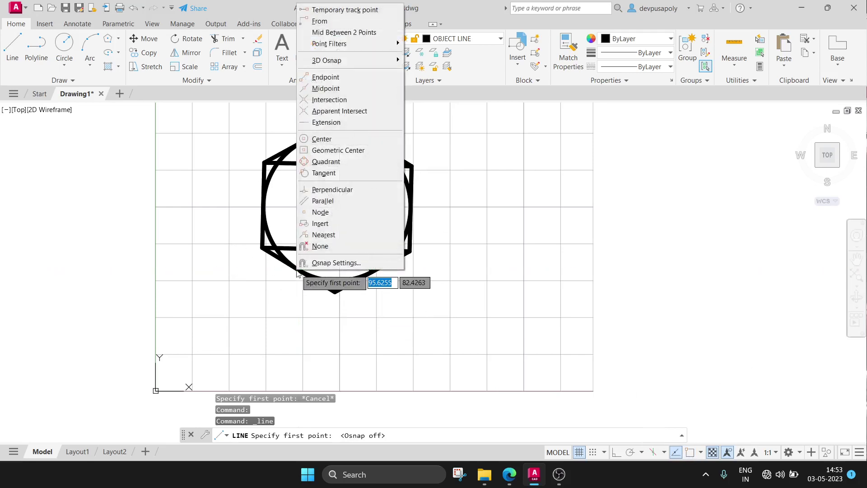
{"action": "left_click", "coordinate": [325, 89]}
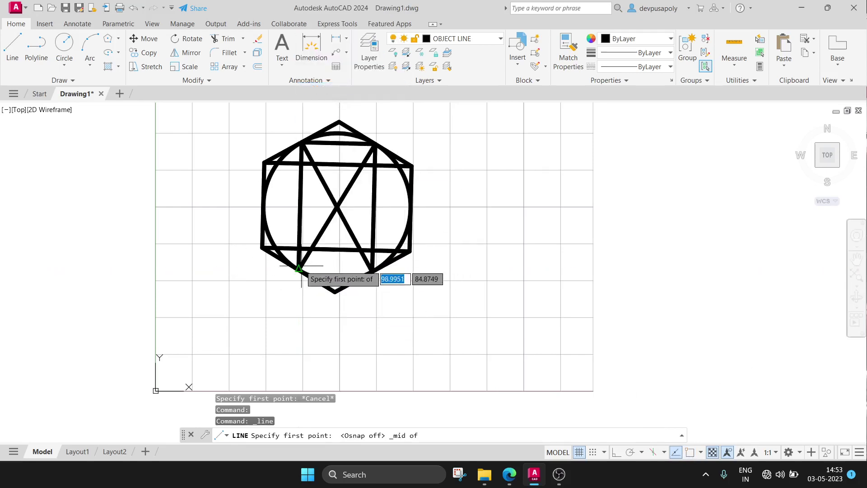
{"action": "left_click", "coordinate": [299, 270]}
{"action": "right_click", "coordinate": [373, 271], "text": "shift"}
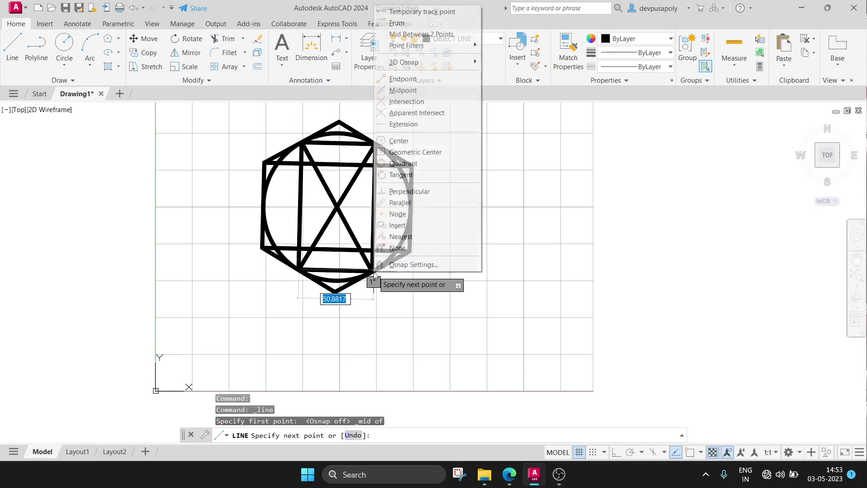
{"action": "left_click", "coordinate": [403, 88]}
{"action": "left_click", "coordinate": [376, 144]}
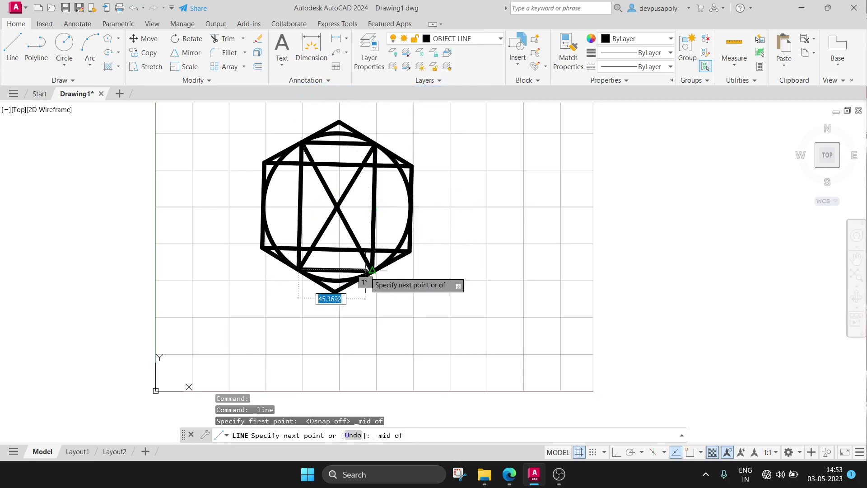
{"action": "key", "text": "Escape"}
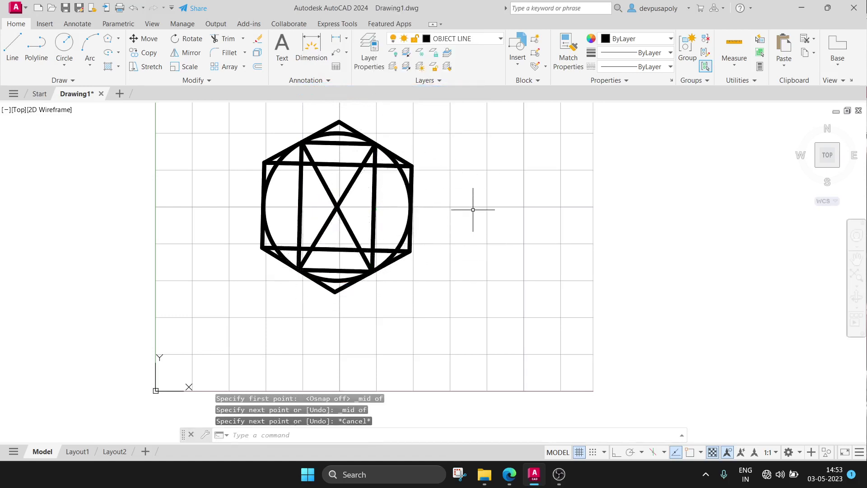
{"action": "left_click", "coordinate": [510, 481]}
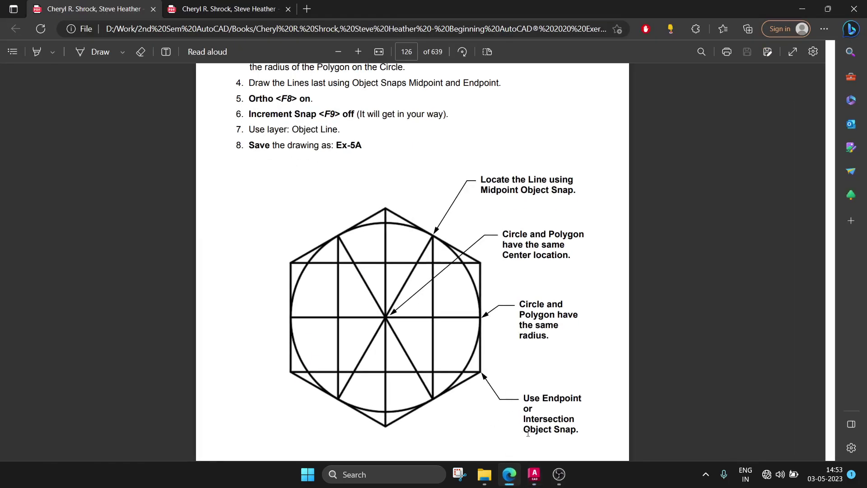
{"action": "left_click", "coordinate": [534, 474]}
Draw a line through the centre between the left and right vertical edges' midpoints using Midpoint snaps
{"action": "left_click", "coordinate": [12, 45]}
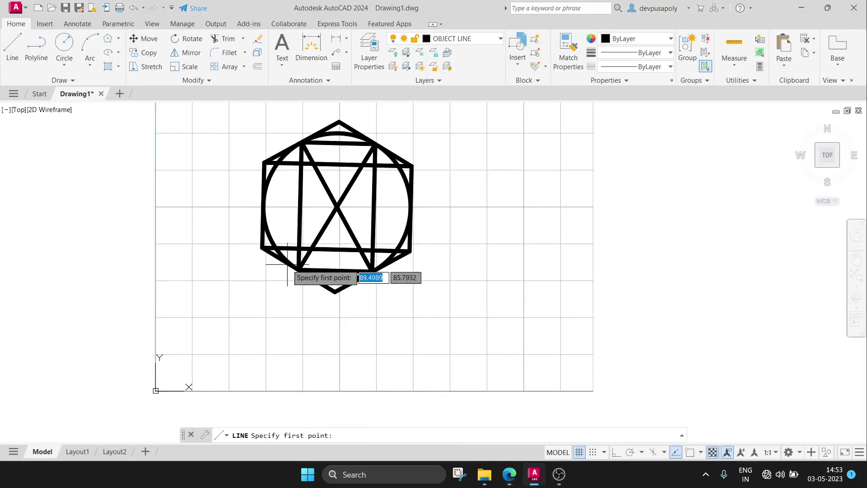
{"action": "right_click", "coordinate": [263, 196], "text": "shift"}
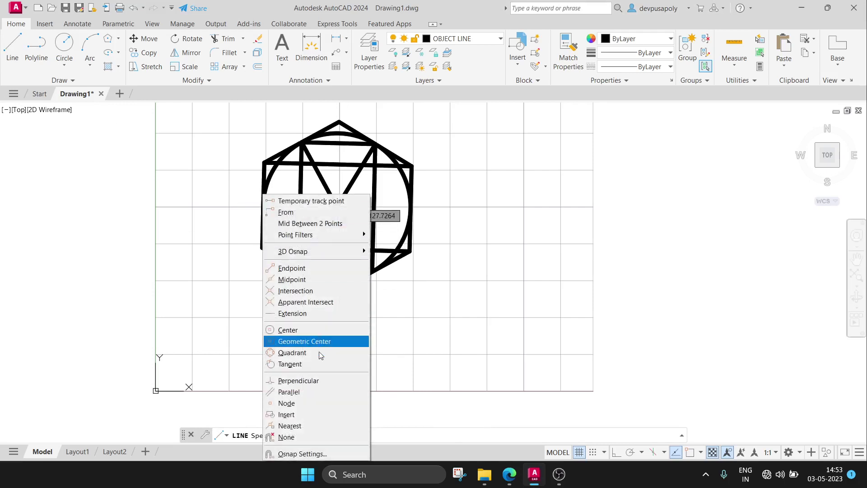
{"action": "left_click", "coordinate": [303, 280]}
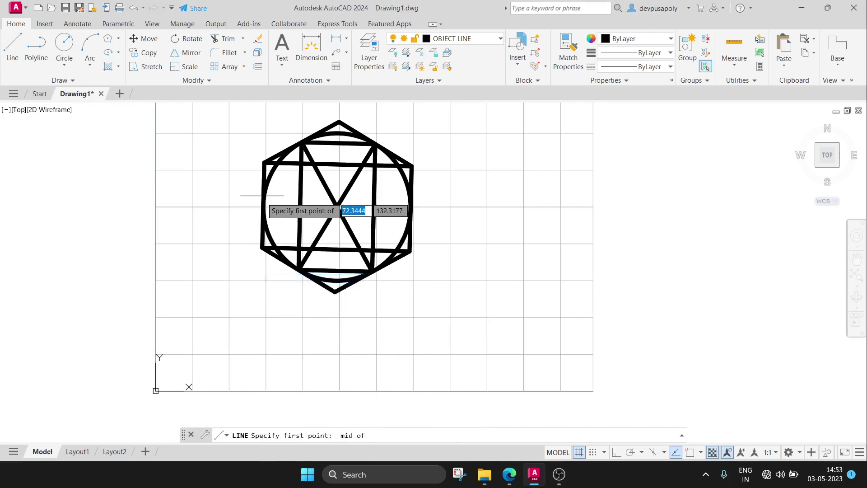
{"action": "left_click", "coordinate": [262, 205]}
{"action": "right_click", "coordinate": [411, 208], "text": "shift"}
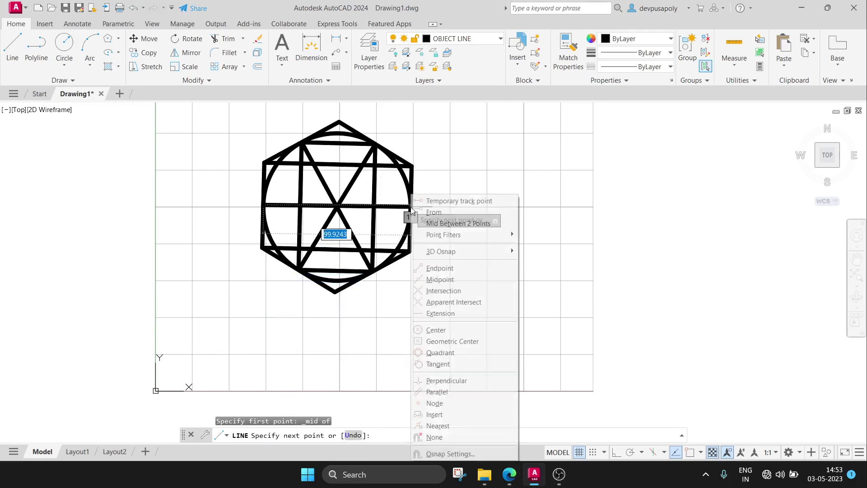
{"action": "left_click", "coordinate": [441, 280]}
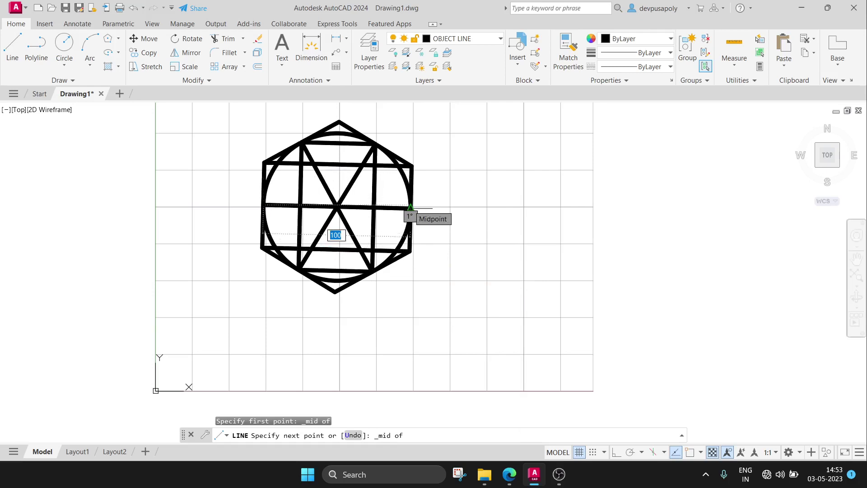
{"action": "left_click", "coordinate": [410, 207]}
{"action": "key", "text": "Escape"}
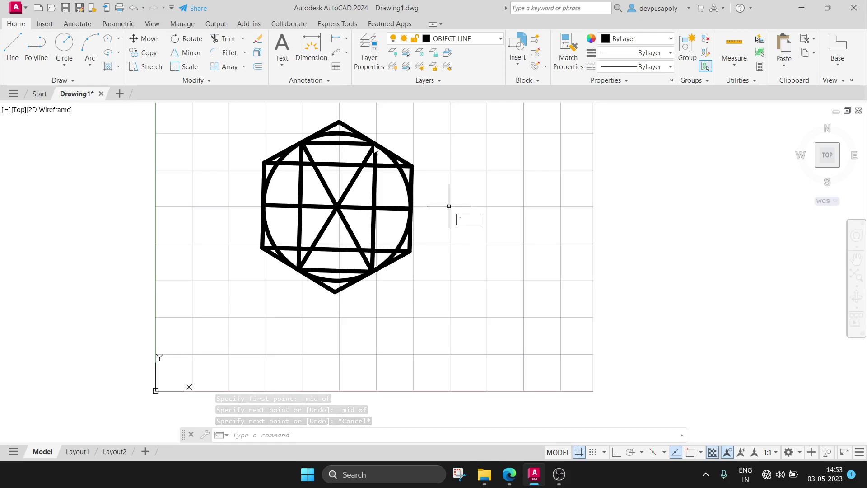
{"action": "key", "text": "Escape"}
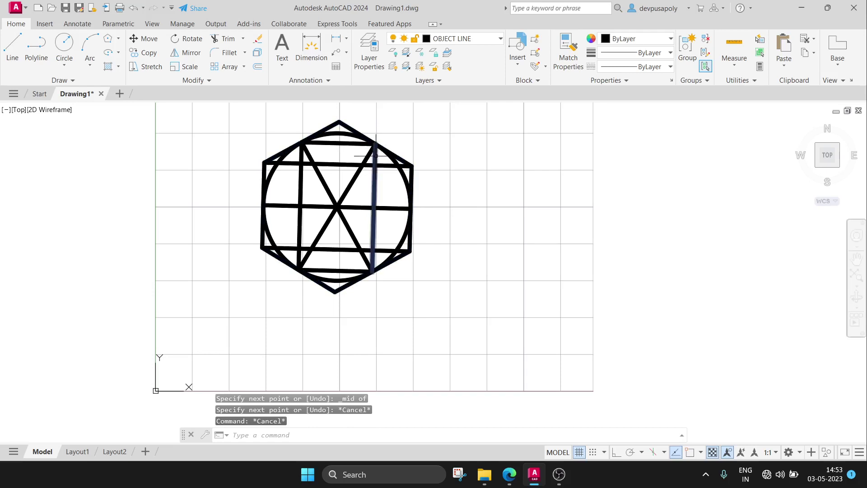
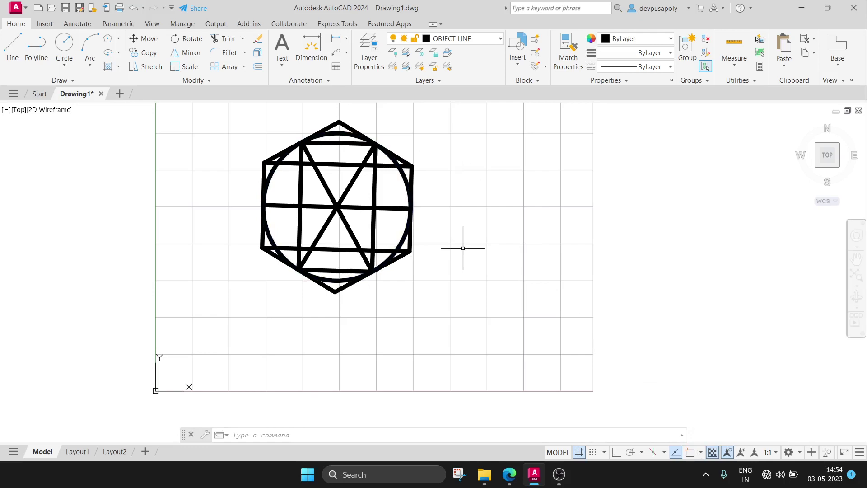
Turn on Endpoint object snap and bring up the Ex-5B hexagon figure on PDF page 127
{"action": "right_click", "coordinate": [463, 248], "text": "shift"}
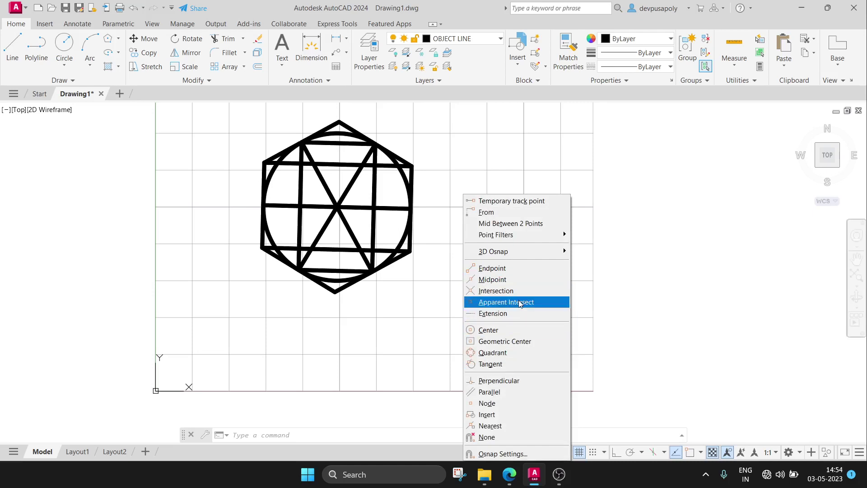
{"action": "left_click", "coordinate": [489, 274]}
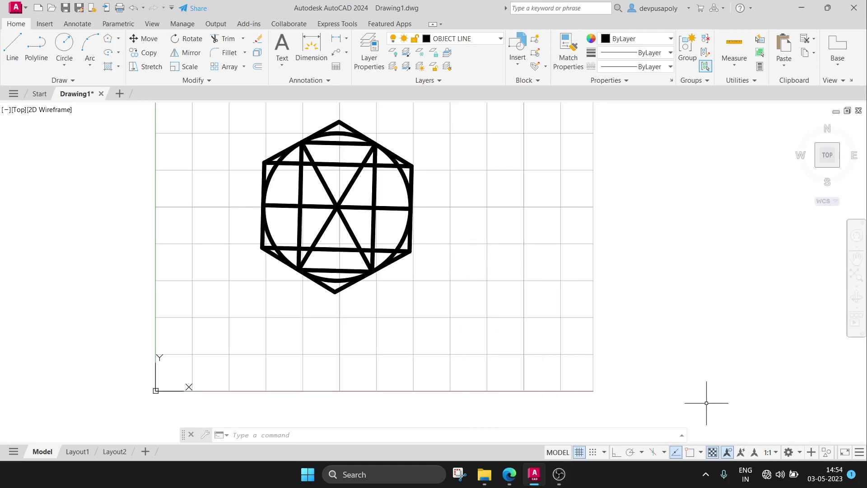
{"action": "left_click", "coordinate": [509, 474]}
{"action": "scroll", "coordinate": [493, 317], "scroll_direction": "down", "scroll_amount": 5}
{"action": "scroll", "coordinate": [493, 317], "scroll_direction": "down", "scroll_amount": 6}
{"action": "scroll", "coordinate": [493, 318], "scroll_direction": "down", "scroll_amount": 3}
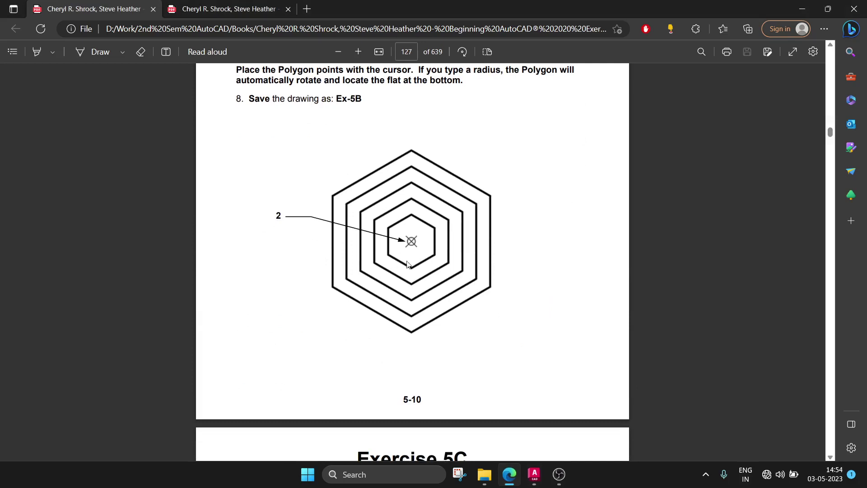
Scroll the PDF past the Exercise 5C figure to the Exercise 5D nested-ellipse figure on page 129
{"action": "scroll", "coordinate": [453, 234], "scroll_direction": "up", "scroll_amount": 7}
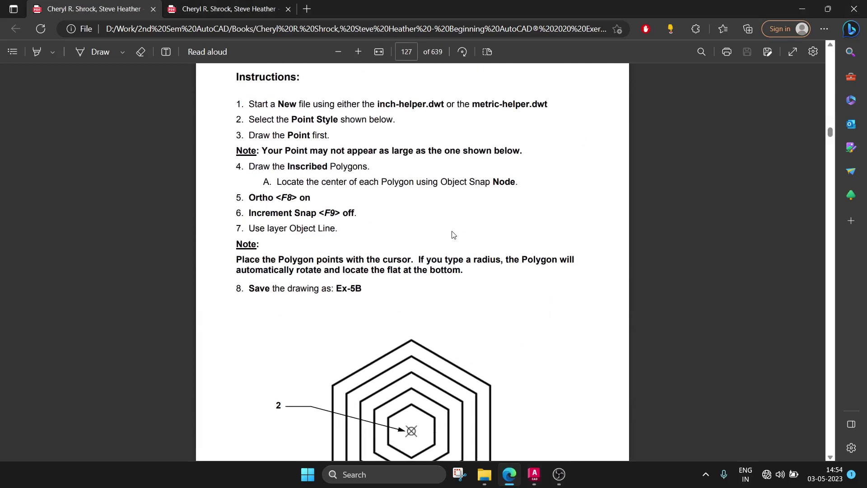
{"action": "scroll", "coordinate": [455, 230], "scroll_direction": "down", "scroll_amount": 2}
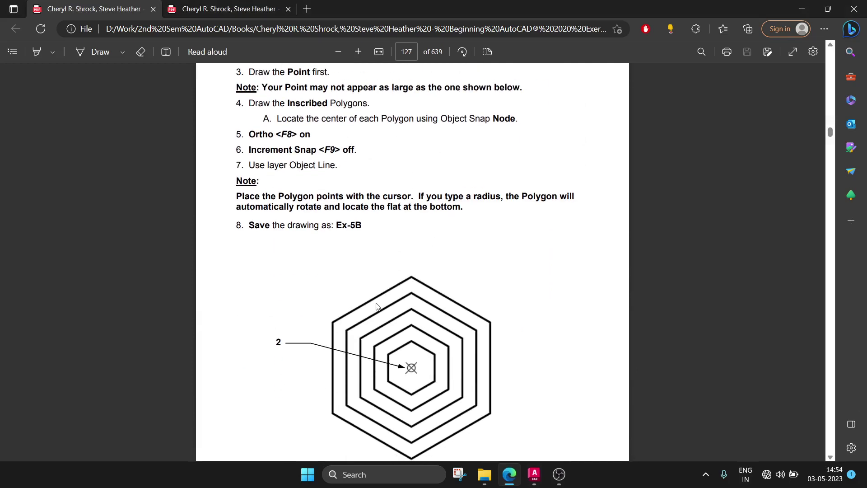
{"action": "scroll", "coordinate": [482, 372], "scroll_direction": "down", "scroll_amount": 6}
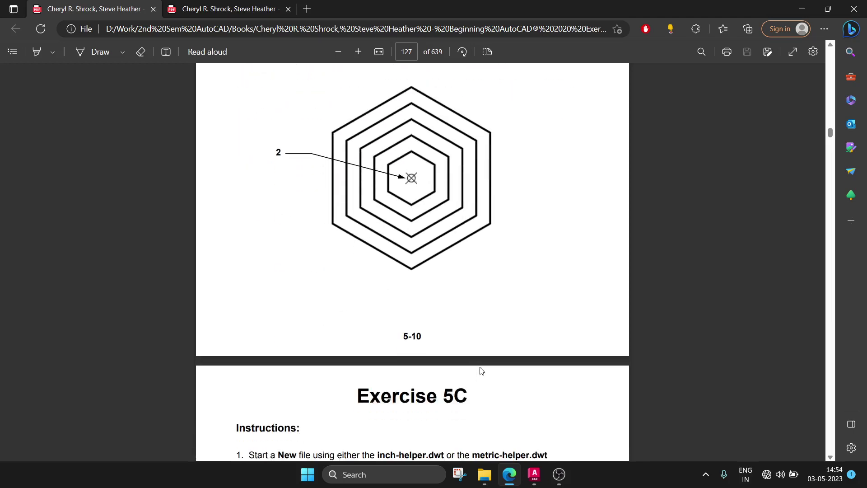
{"action": "scroll", "coordinate": [502, 323], "scroll_direction": "up", "scroll_amount": 2}
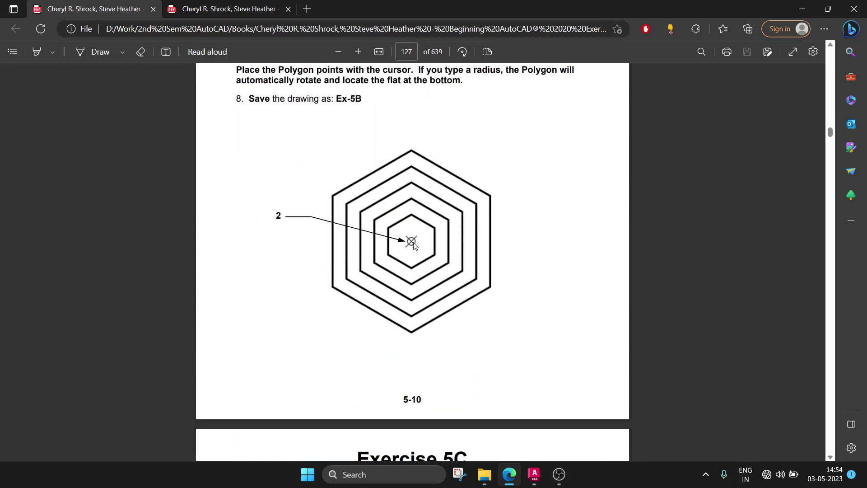
{"action": "scroll", "coordinate": [410, 249], "scroll_direction": "down", "scroll_amount": 2}
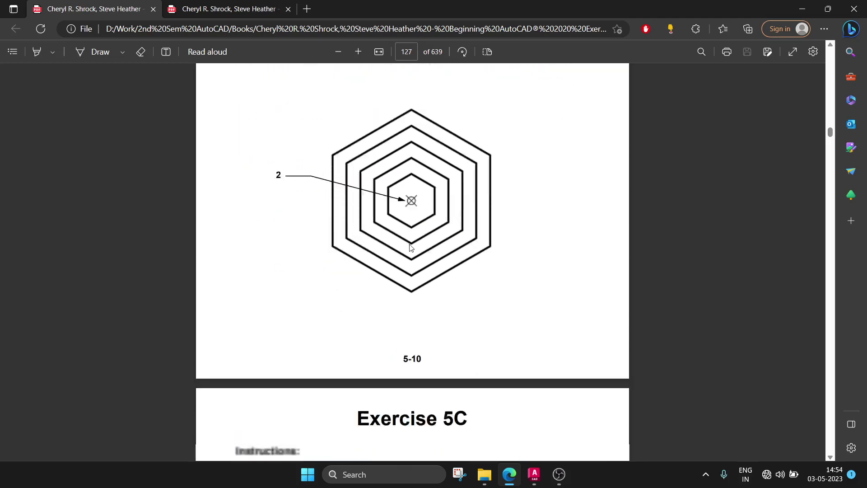
{"action": "scroll", "coordinate": [409, 247], "scroll_direction": "down", "scroll_amount": 15}
{"action": "scroll", "coordinate": [408, 245], "scroll_direction": "down", "scroll_amount": 11}
{"action": "scroll", "coordinate": [430, 173], "scroll_direction": "up", "scroll_amount": 7}
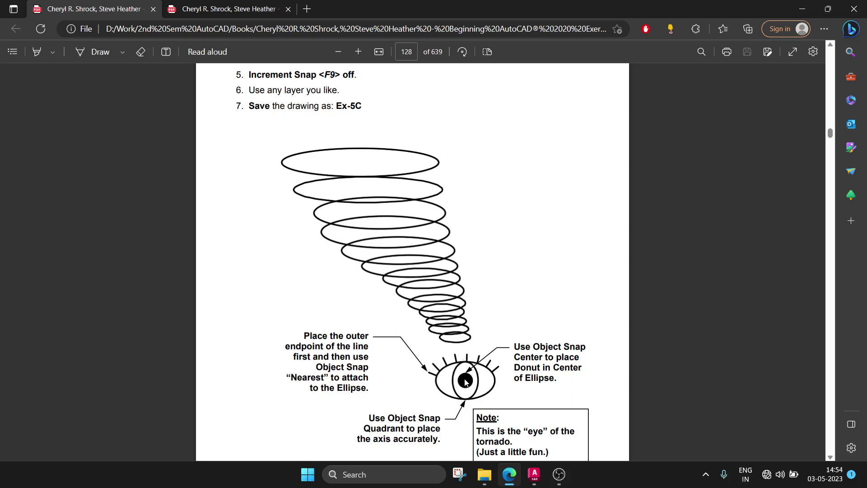
{"action": "scroll", "coordinate": [461, 403], "scroll_direction": "down", "scroll_amount": 5}
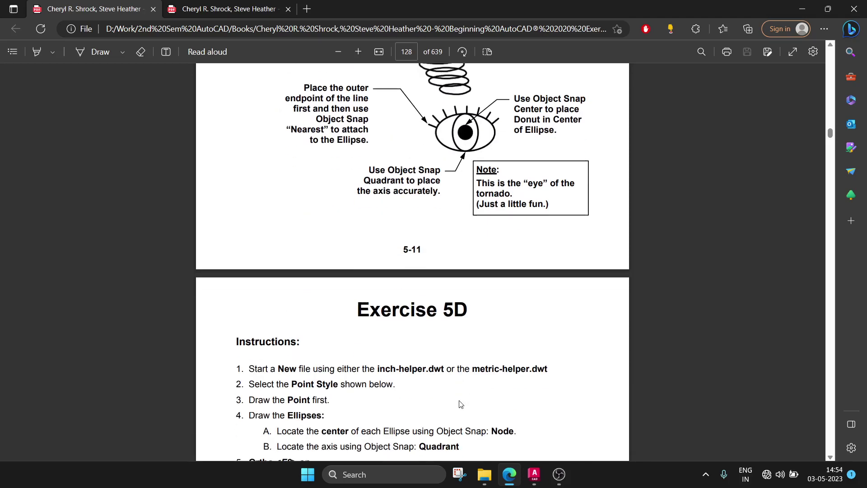
{"action": "scroll", "coordinate": [463, 384], "scroll_direction": "up", "scroll_amount": 2}
{"action": "scroll", "coordinate": [464, 375], "scroll_direction": "up", "scroll_amount": 1}
{"action": "scroll", "coordinate": [466, 360], "scroll_direction": "down", "scroll_amount": 7}
{"action": "scroll", "coordinate": [467, 359], "scroll_direction": "down", "scroll_amount": 5}
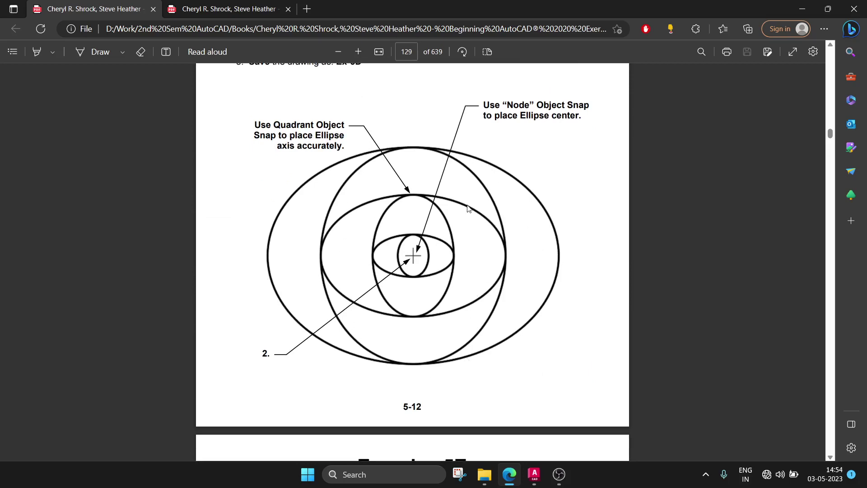
Window-select the 11-object hexagon-and-circle figure and delete it, leaving Drawing1 blank
{"action": "left_click", "coordinate": [534, 474]}
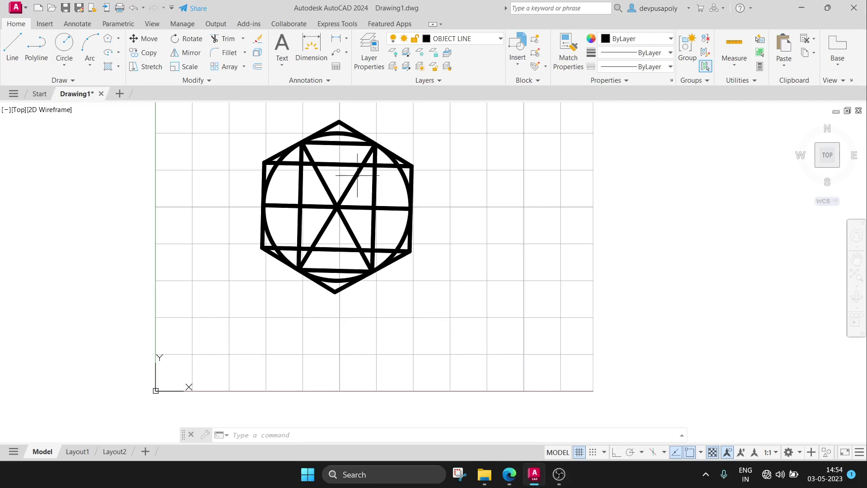
{"action": "left_click", "coordinate": [217, 119]}
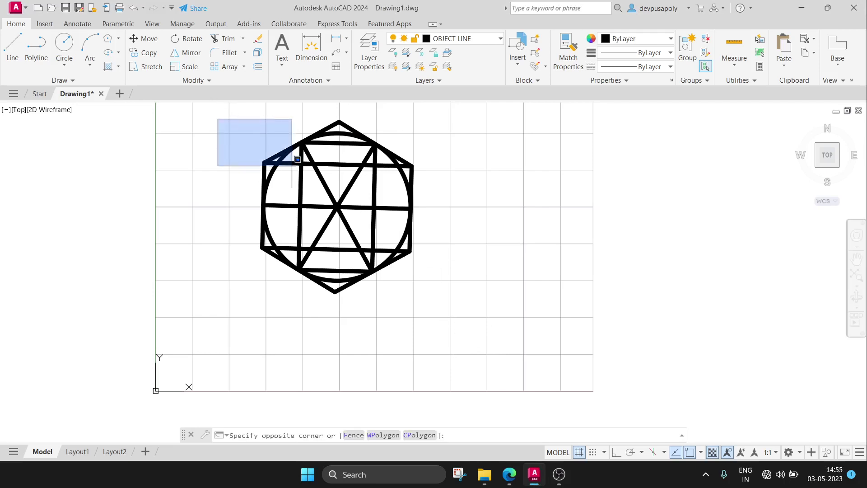
{"action": "left_click", "coordinate": [474, 308]}
{"action": "key", "text": "Delete"}
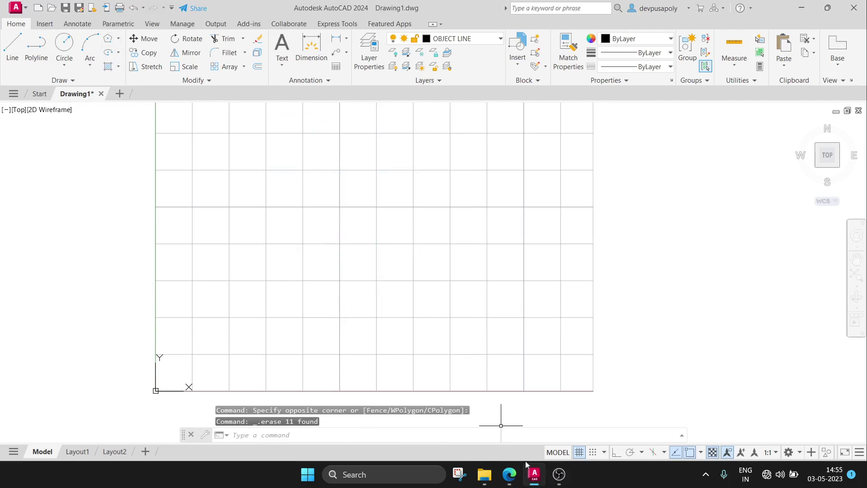
Read ahead to the page-135 Break command lesson in the PDF, then return to AutoCAD's empty Drawing1
{"action": "left_click", "coordinate": [510, 474]}
{"action": "scroll", "coordinate": [505, 302], "scroll_direction": "down", "scroll_amount": 6}
{"action": "scroll", "coordinate": [506, 302], "scroll_direction": "down", "scroll_amount": 3}
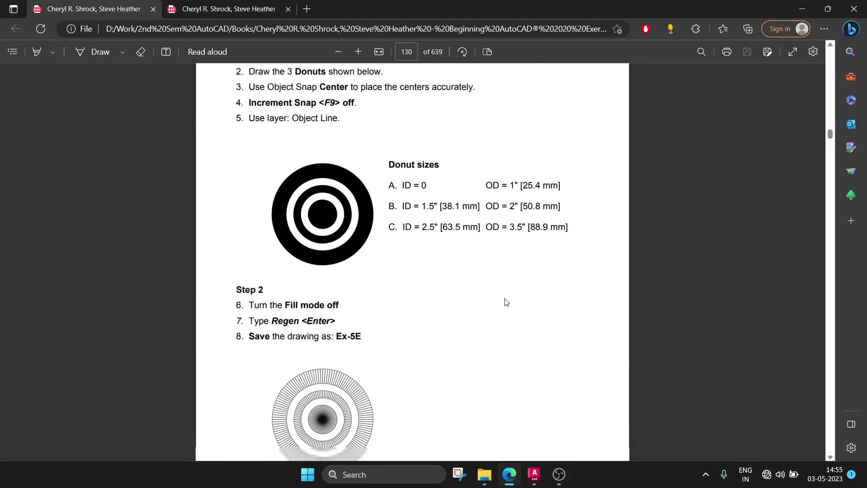
{"action": "scroll", "coordinate": [505, 302], "scroll_direction": "down", "scroll_amount": 2}
{"action": "scroll", "coordinate": [505, 231], "scroll_direction": "down", "scroll_amount": 3}
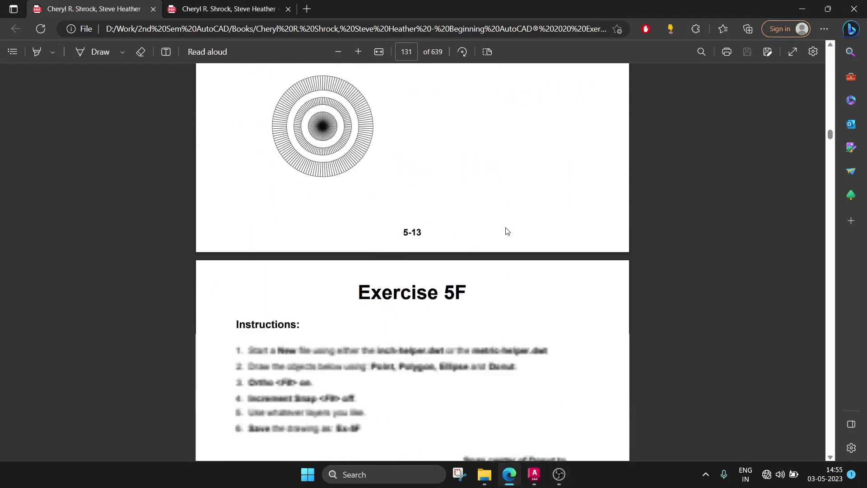
{"action": "scroll", "coordinate": [505, 232], "scroll_direction": "down", "scroll_amount": 5}
{"action": "scroll", "coordinate": [505, 231], "scroll_direction": "down", "scroll_amount": 5}
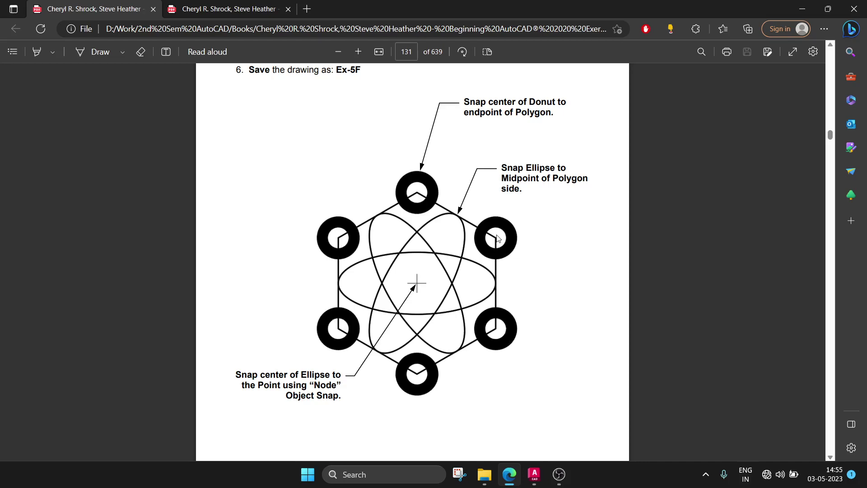
{"action": "scroll", "coordinate": [497, 238], "scroll_direction": "down", "scroll_amount": 4}
{"action": "scroll", "coordinate": [497, 238], "scroll_direction": "down", "scroll_amount": 2}
{"action": "scroll", "coordinate": [497, 238], "scroll_direction": "down", "scroll_amount": 7}
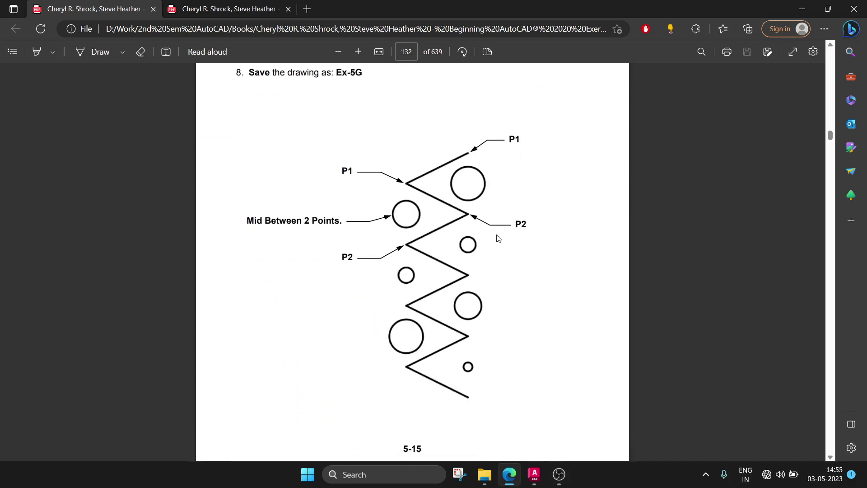
{"action": "scroll", "coordinate": [497, 238], "scroll_direction": "down", "scroll_amount": 7}
{"action": "scroll", "coordinate": [497, 238], "scroll_direction": "down", "scroll_amount": 5}
{"action": "scroll", "coordinate": [497, 238], "scroll_direction": "down", "scroll_amount": 5}
{"action": "scroll", "coordinate": [497, 238], "scroll_direction": "down", "scroll_amount": 5}
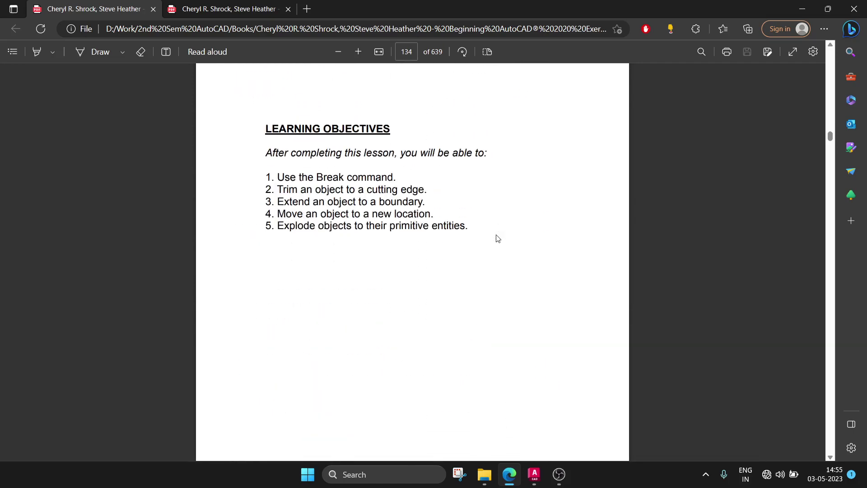
{"action": "scroll", "coordinate": [497, 238], "scroll_direction": "down", "scroll_amount": 5}
{"action": "scroll", "coordinate": [497, 238], "scroll_direction": "down", "scroll_amount": 5}
{"action": "scroll", "coordinate": [497, 238], "scroll_direction": "down", "scroll_amount": 3}
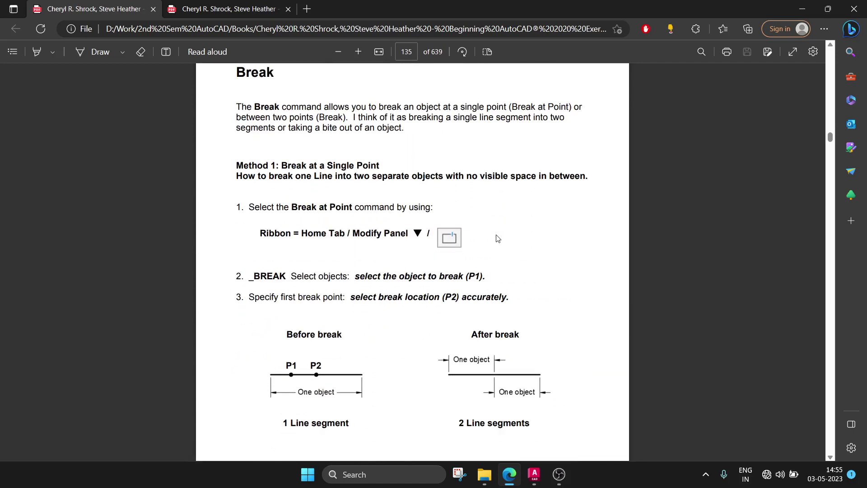
{"action": "scroll", "coordinate": [497, 237], "scroll_direction": "up", "scroll_amount": 1}
{"action": "scroll", "coordinate": [494, 242], "scroll_direction": "down", "scroll_amount": 1}
{"action": "left_click", "coordinate": [534, 474]}
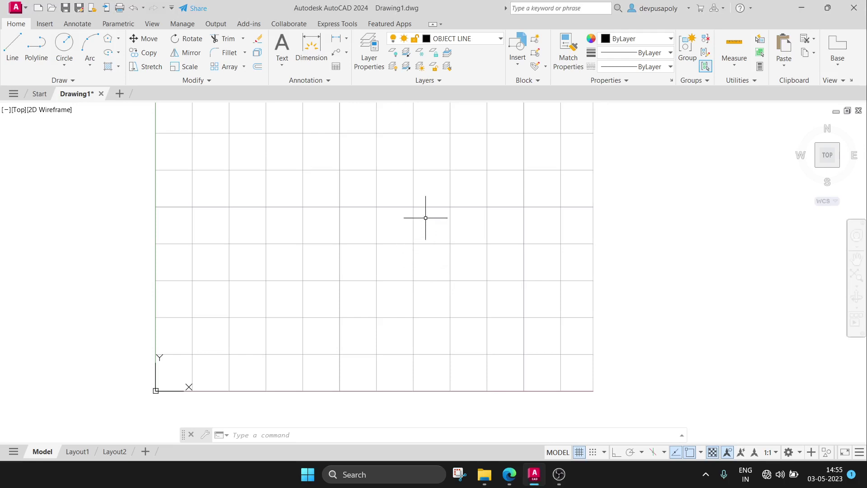
Set lineweight to 0.13 mm and draw two parallel horizontal lines, one above the other
{"action": "middle_click_drag", "start_coordinate": [424, 215], "coordinate": [422, 242]}
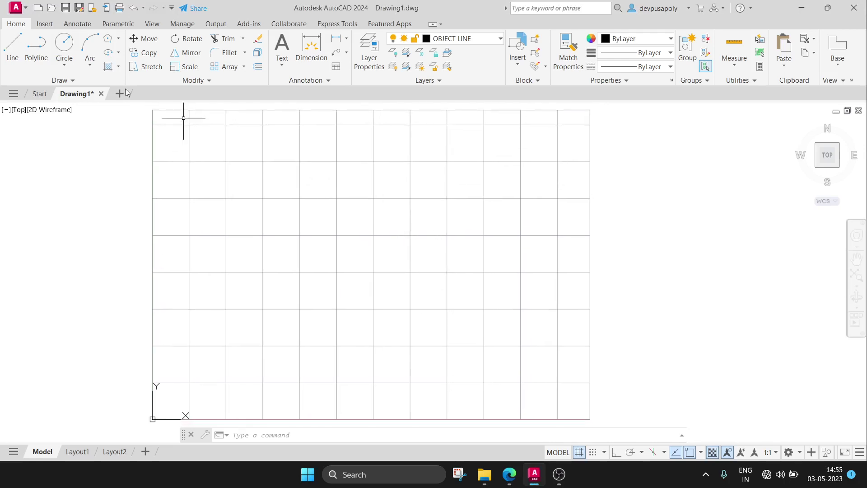
{"action": "left_click", "coordinate": [13, 47]}
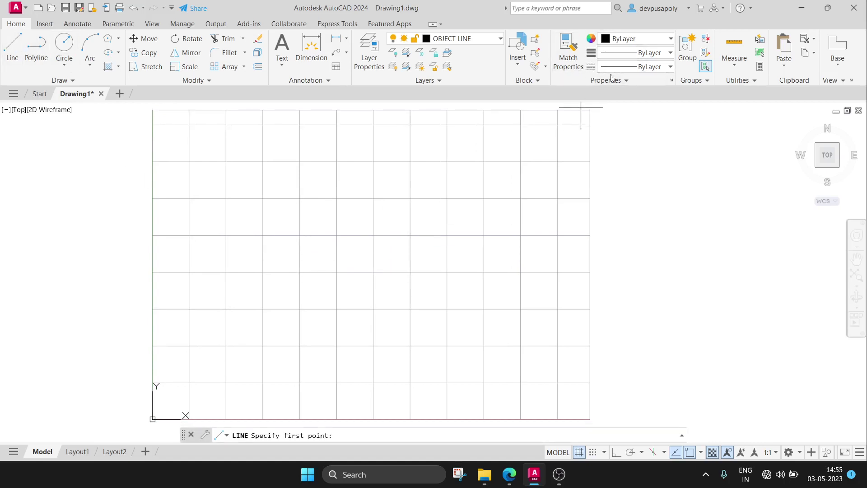
{"action": "left_click", "coordinate": [647, 53]}
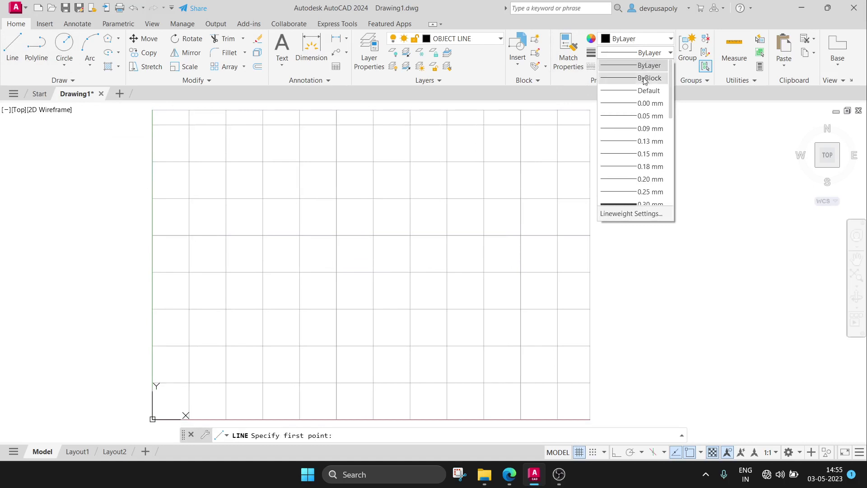
{"action": "left_click", "coordinate": [636, 143]}
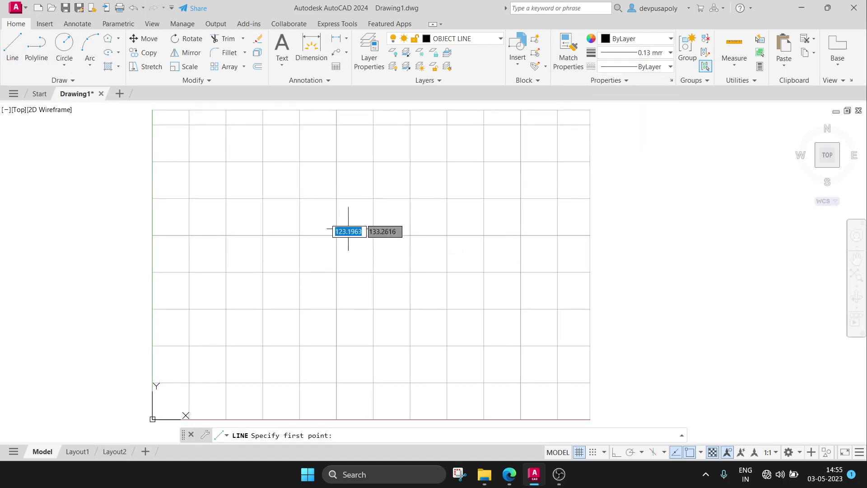
{"action": "left_click", "coordinate": [226, 199]}
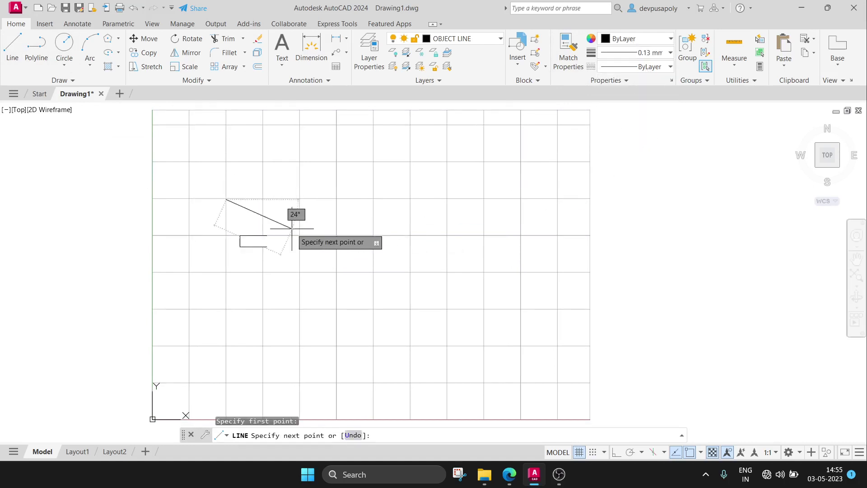
{"action": "left_click", "coordinate": [409, 202]}
{"action": "key", "text": "Escape"}
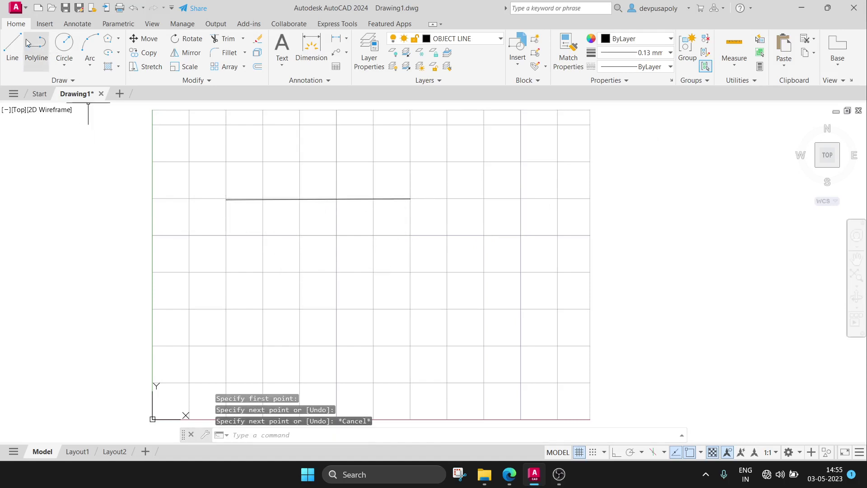
{"action": "left_click", "coordinate": [12, 46]}
{"action": "left_click", "coordinate": [225, 308]}
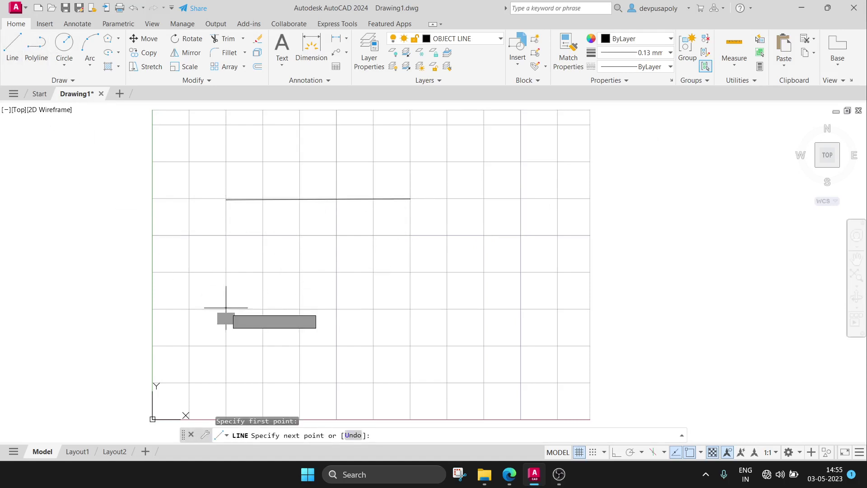
{"action": "left_click", "coordinate": [410, 309]}
{"action": "key", "text": "Escape"}
Draw a vertical line crossing both horizontal lines near their right ends
{"action": "key", "text": "Return"}
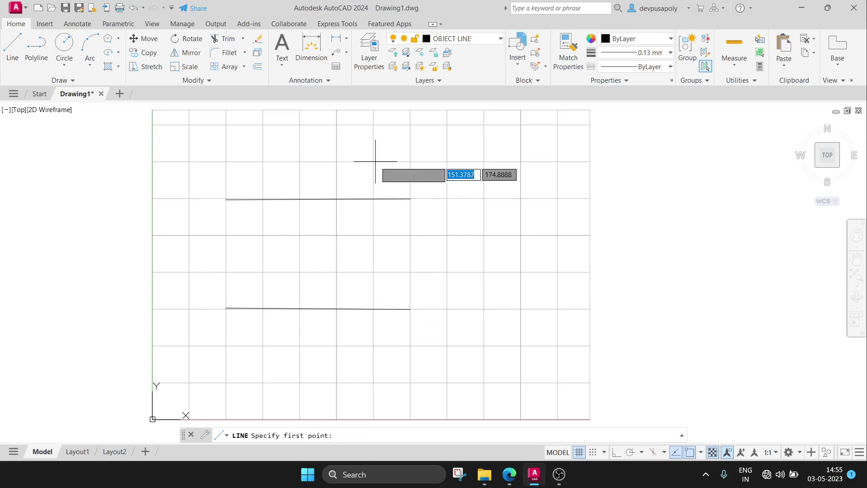
{"action": "left_click", "coordinate": [373, 161]}
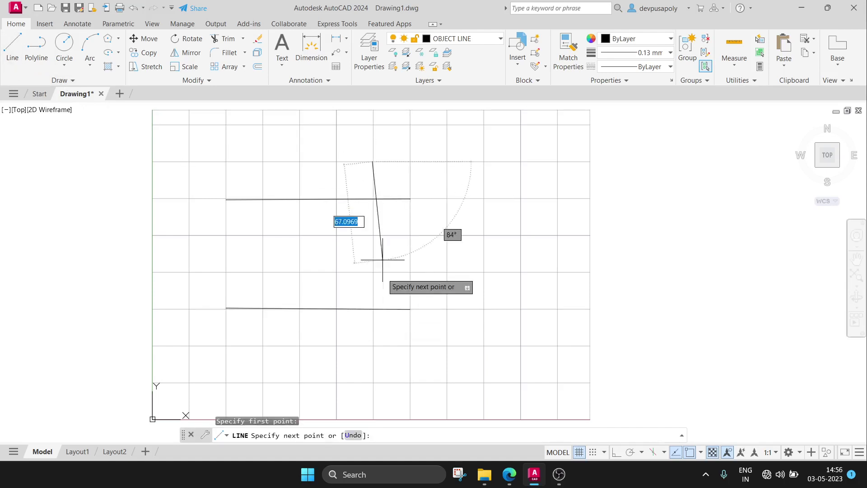
{"action": "left_click", "coordinate": [372, 346]}
{"action": "key", "text": "Escape"}
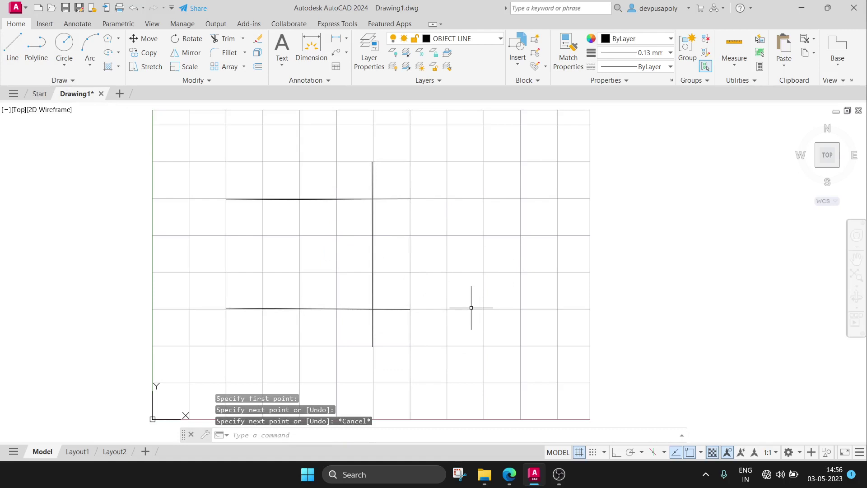
{"action": "left_click", "coordinate": [419, 183]}
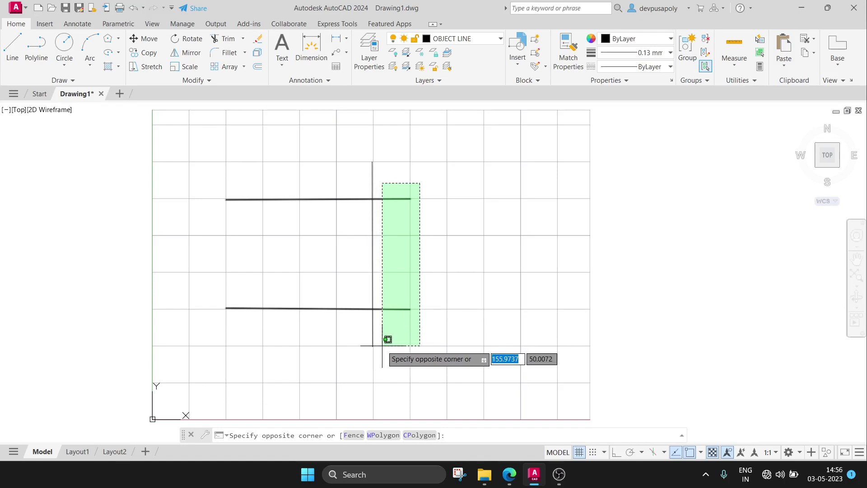
{"action": "key", "text": "Escape"}
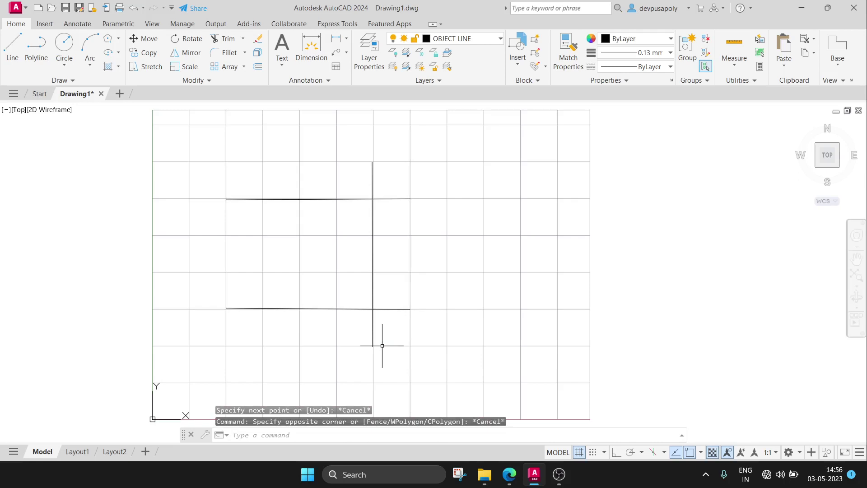
{"action": "type", "text": "TRIM"}
{"action": "key", "text": "Return"}
Trim off the right-hand stubs of both horizontal lines beyond the vertical line
{"action": "left_click", "coordinate": [398, 309]}
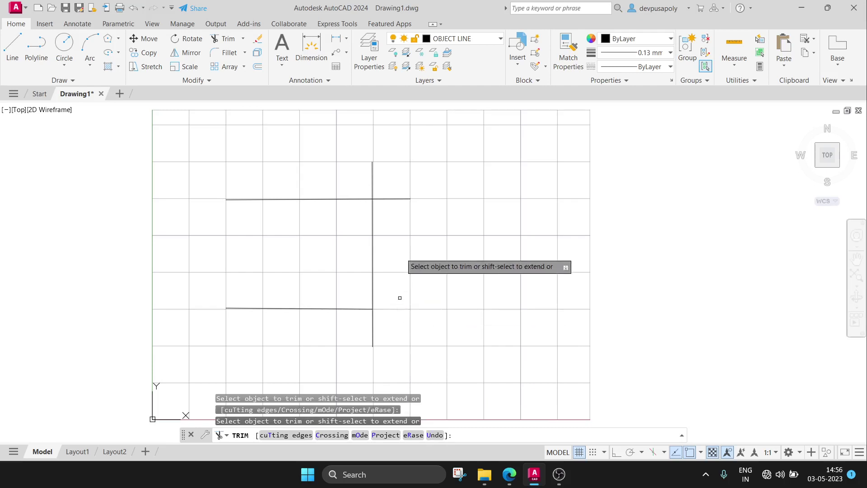
{"action": "left_click", "coordinate": [396, 199]}
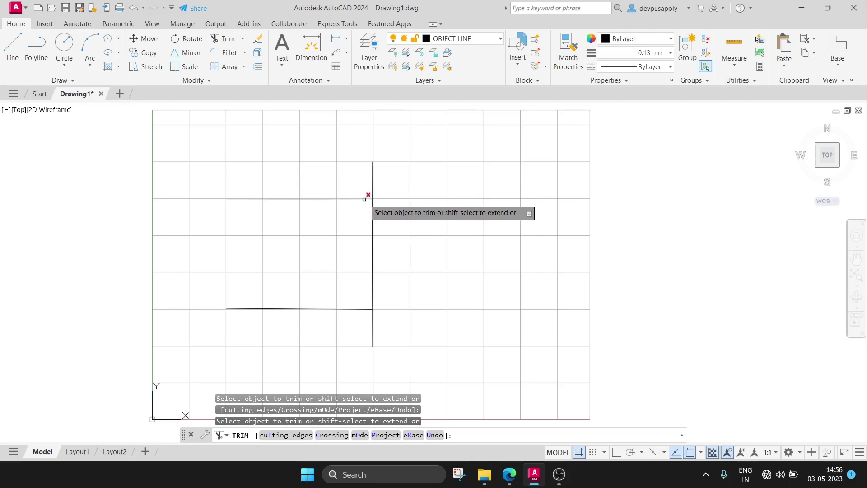
{"action": "left_click", "coordinate": [371, 208]}
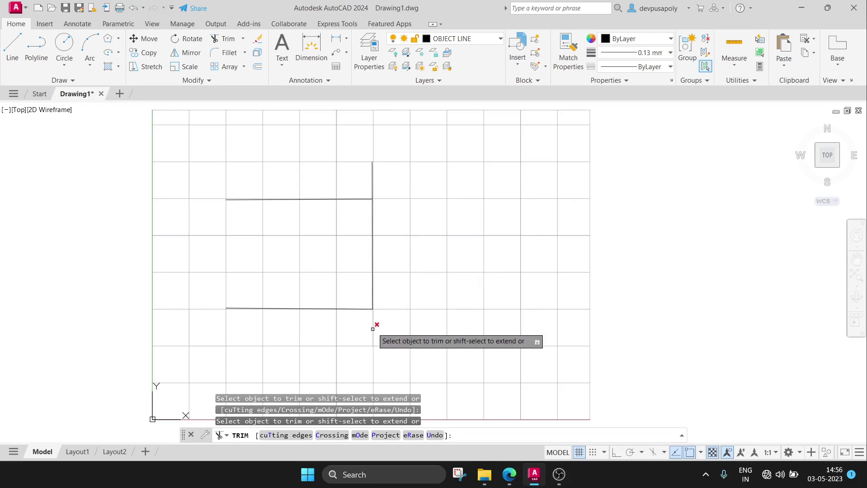
Draw a diagonal line across the vertical line and trim away its right-hand overhang
{"action": "left_click", "coordinate": [12, 45]}
{"action": "left_click", "coordinate": [317, 224]}
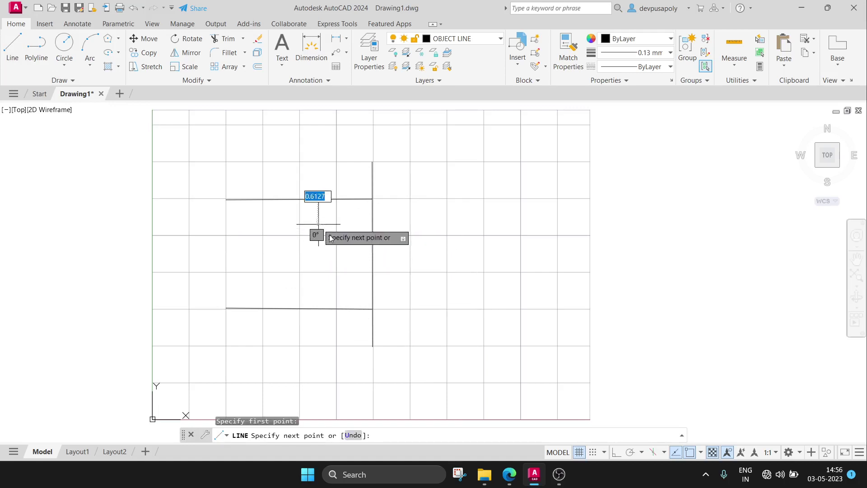
{"action": "left_click", "coordinate": [519, 335]}
{"action": "key", "text": "Escape"}
{"action": "type", "text": "t"}
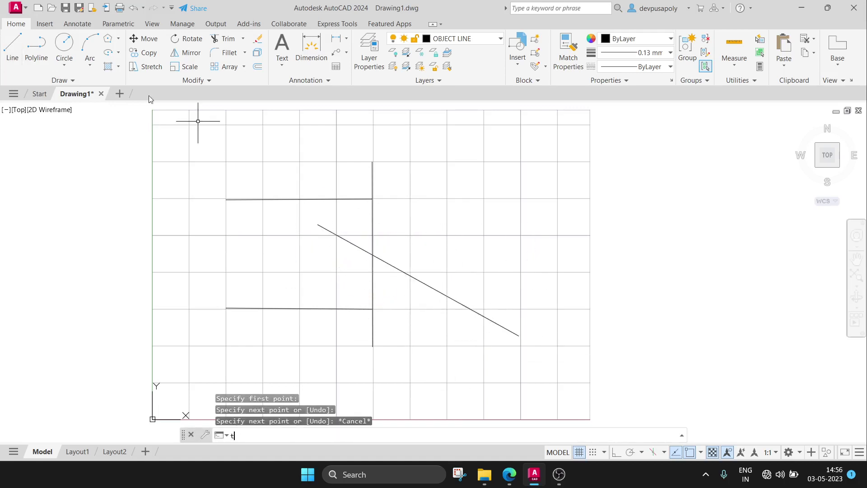
{"action": "key", "text": "Return"}
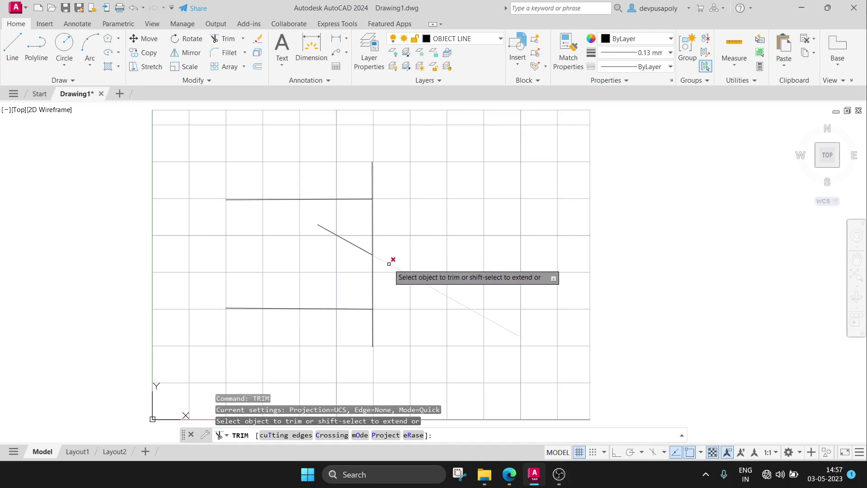
{"action": "left_click", "coordinate": [389, 263]}
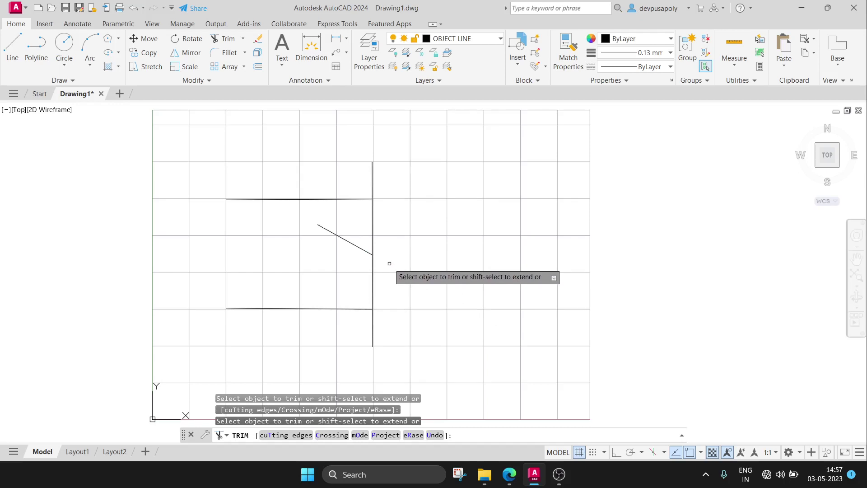
{"action": "key", "text": "Escape"}
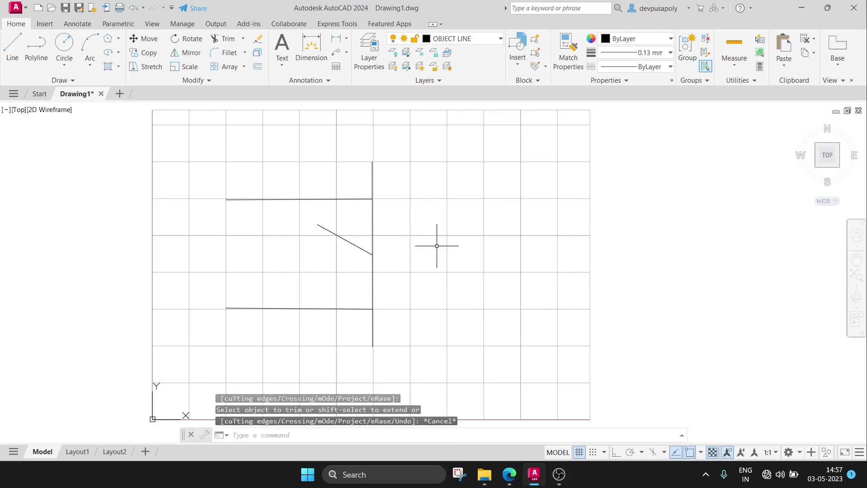
Switch lineweight to 0.30 mm and delete the thin horizontal line drawn right of the figure
{"action": "left_click", "coordinate": [12, 46]}
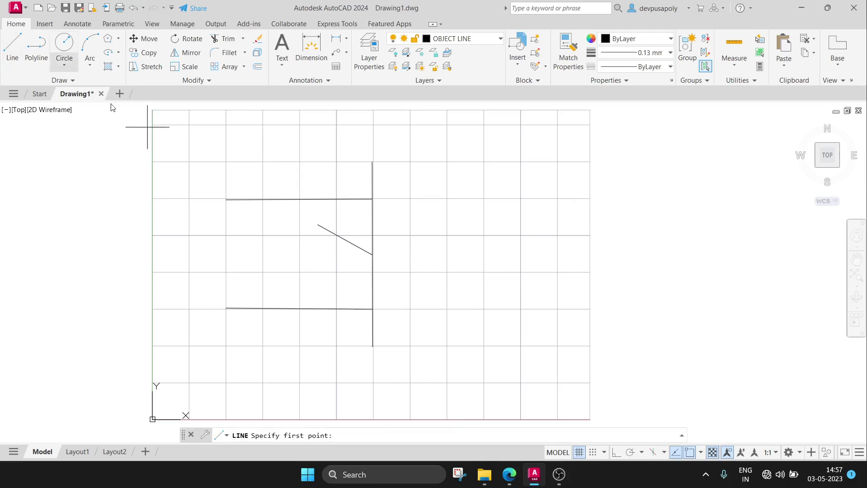
{"action": "left_click", "coordinate": [410, 199]}
{"action": "left_click", "coordinate": [509, 199]}
{"action": "key", "text": "Escape"}
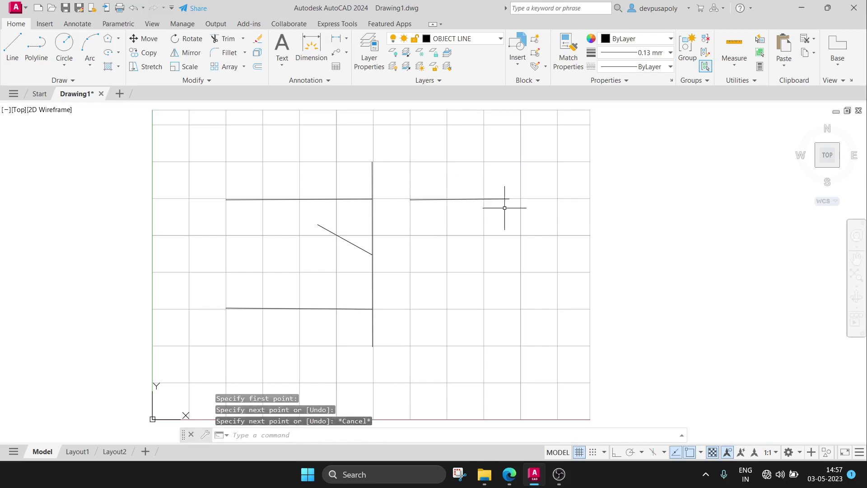
{"action": "left_click", "coordinate": [16, 56]}
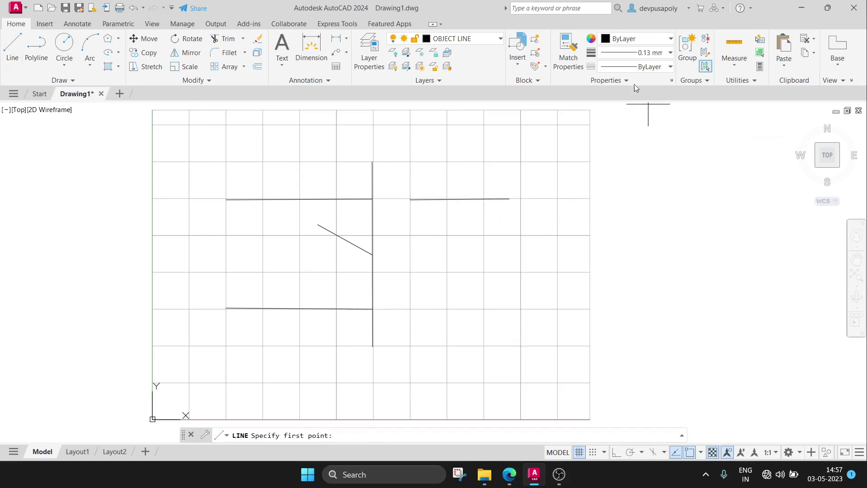
{"action": "left_click", "coordinate": [644, 56]}
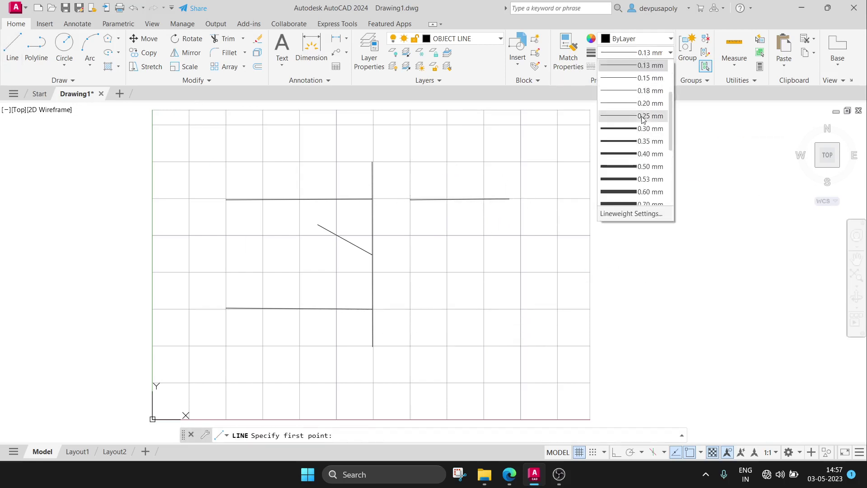
{"action": "left_click", "coordinate": [641, 130]}
{"action": "key", "text": "Escape"}
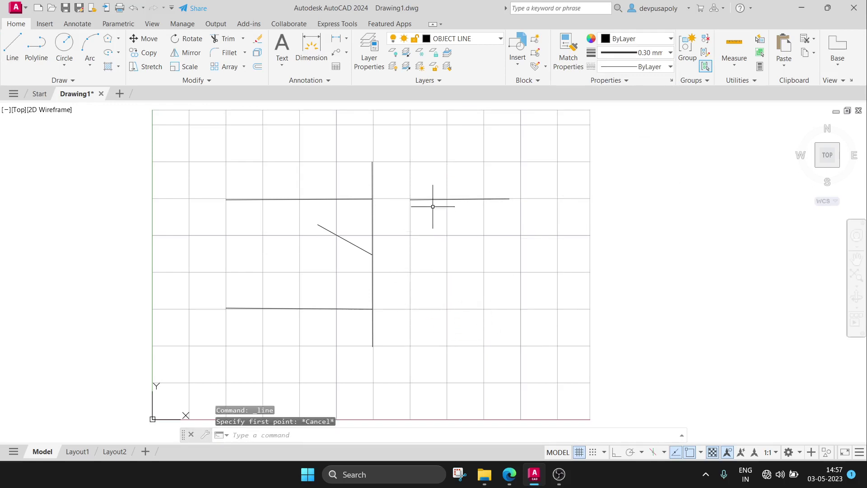
{"action": "left_click", "coordinate": [438, 199]}
{"action": "key", "text": "Delete"}
Draw two 0.30 mm horizontal lines right of the vertical line, at the upper and lower levels
{"action": "left_click", "coordinate": [13, 49]}
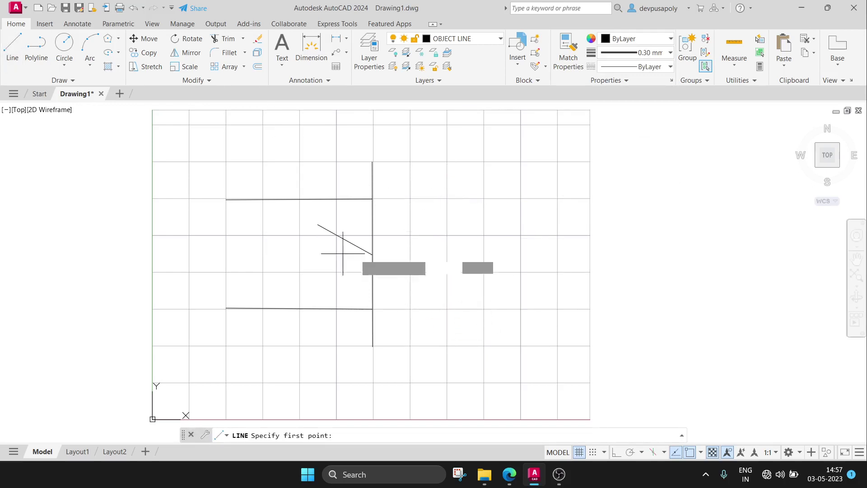
{"action": "left_click", "coordinate": [409, 199]}
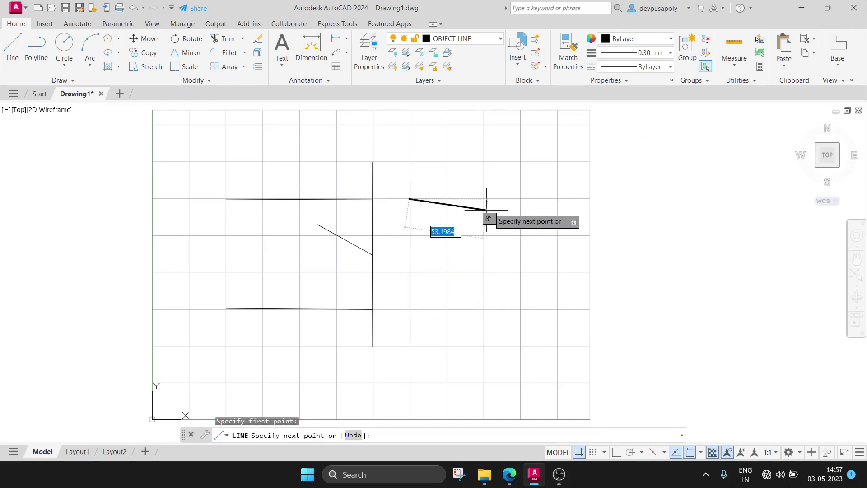
{"action": "left_click", "coordinate": [510, 198]}
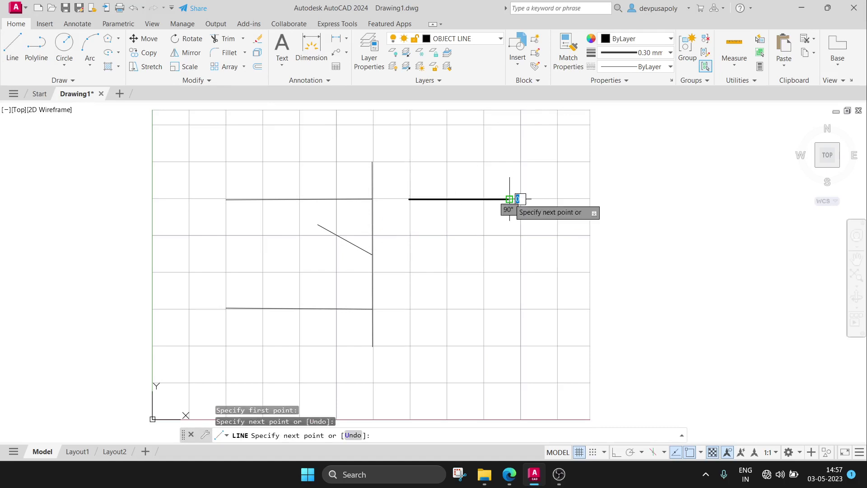
{"action": "left_click", "coordinate": [13, 49]}
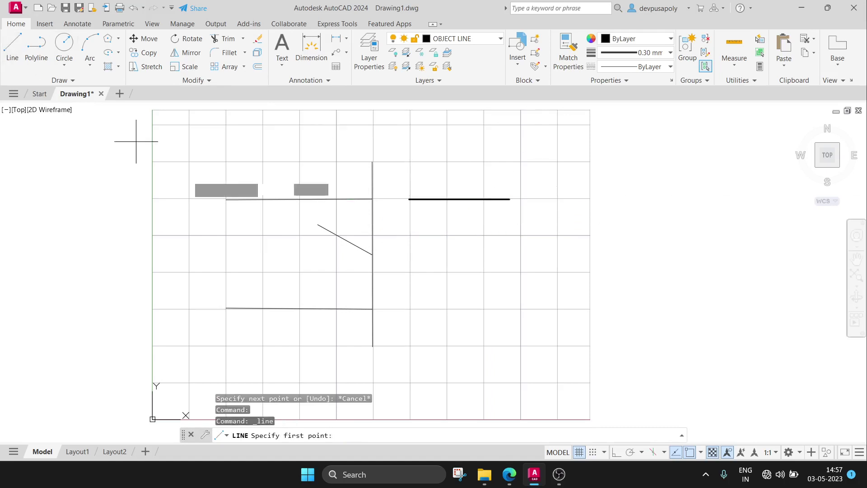
{"action": "left_click", "coordinate": [409, 309]}
{"action": "left_click", "coordinate": [507, 309]}
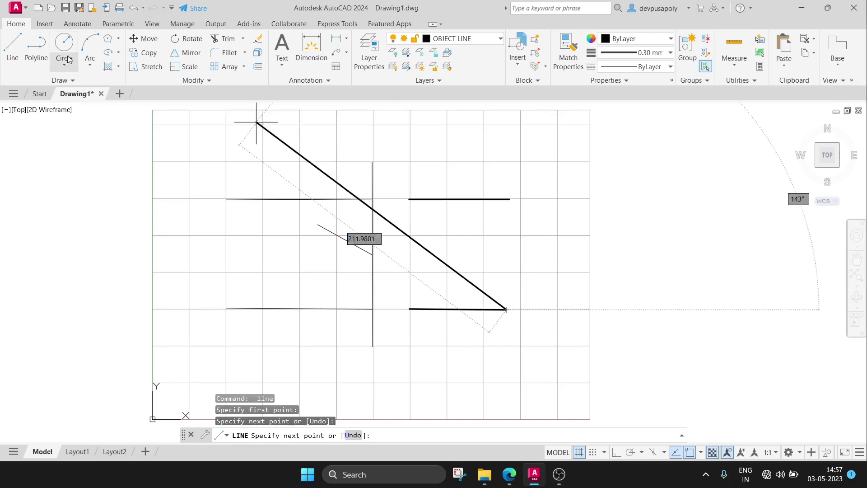
{"action": "key", "text": "Escape"}
Draw a thick vertical line further right spanning both new horizontals, then select it with the upper line
{"action": "left_click", "coordinate": [12, 50]}
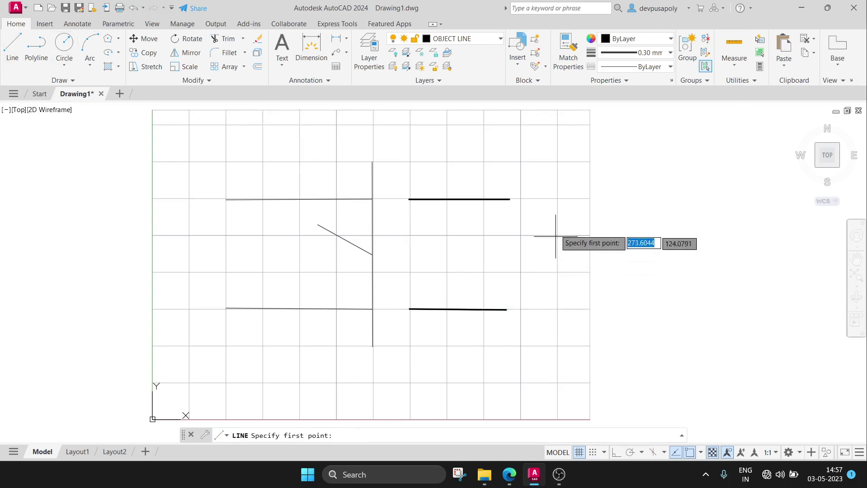
{"action": "left_click", "coordinate": [533, 174]}
{"action": "left_click", "coordinate": [536, 346]}
{"action": "key", "text": "Escape"}
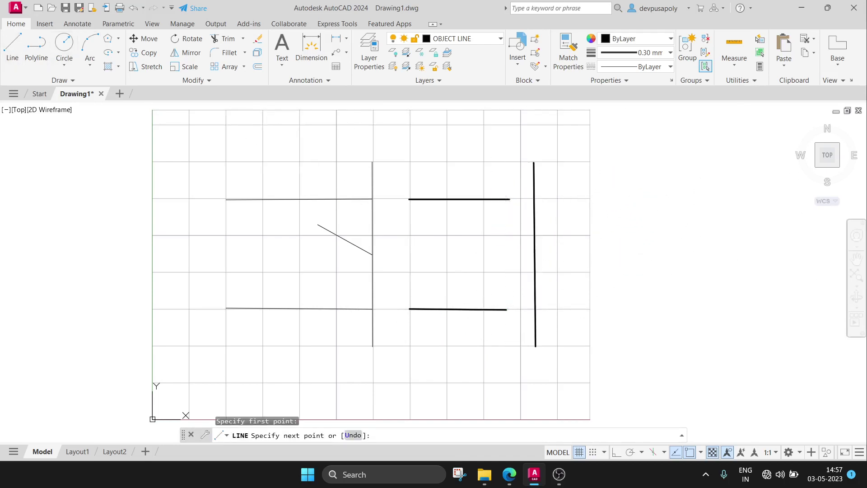
{"action": "left_click", "coordinate": [495, 197]}
{"action": "left_click", "coordinate": [534, 202]}
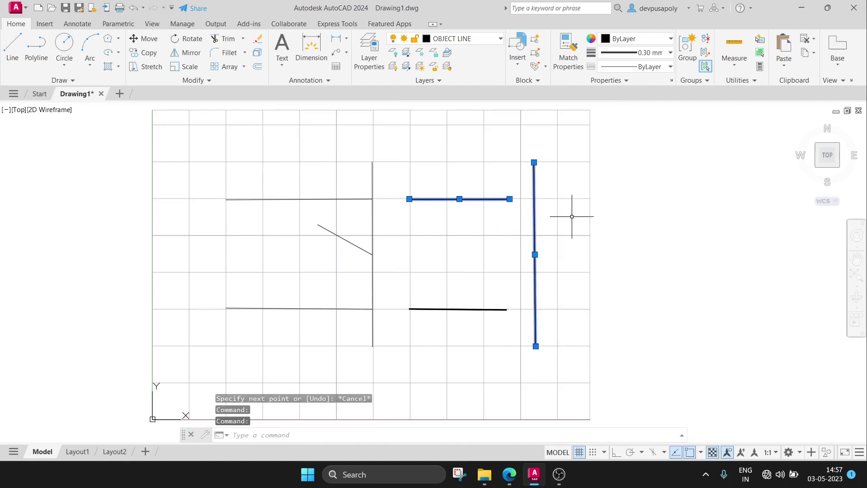
Start a line at the upper bold line's right end, enter length 0, and cancel it
{"action": "key", "text": "Escape"}
{"action": "type", "text": "l"}
{"action": "key", "text": "Return"}
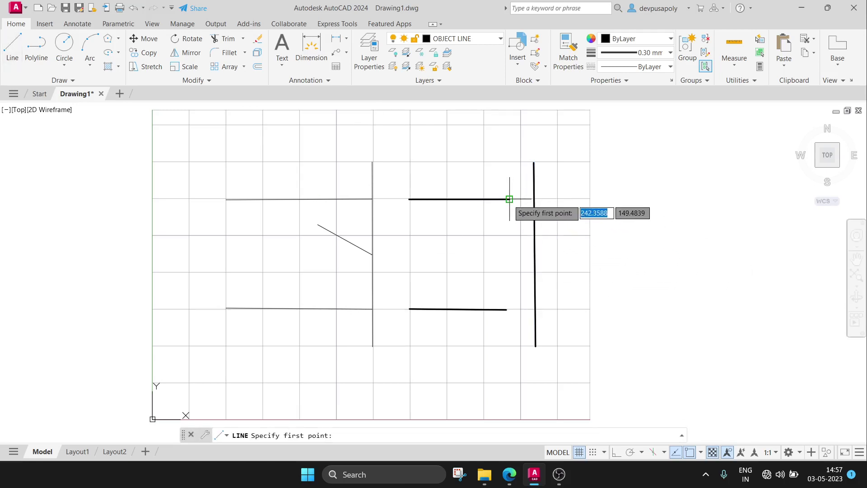
{"action": "left_click", "coordinate": [509, 199]}
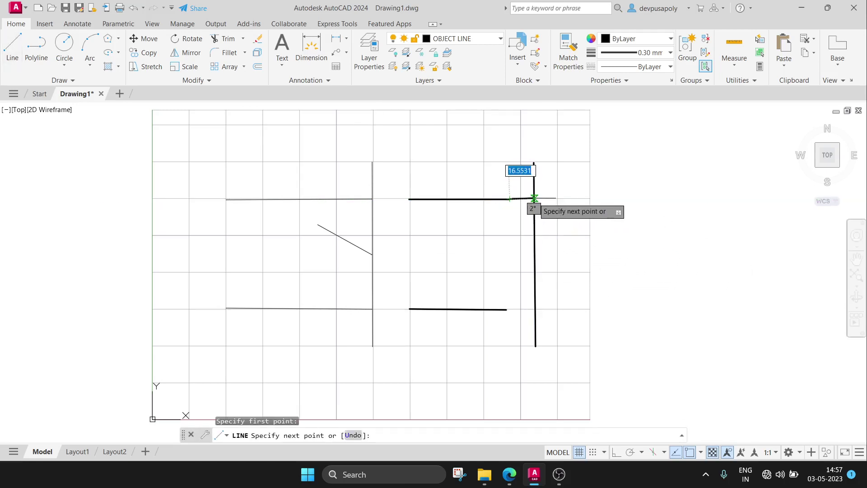
{"action": "type", "text": "0"}
{"action": "key", "text": "Return"}
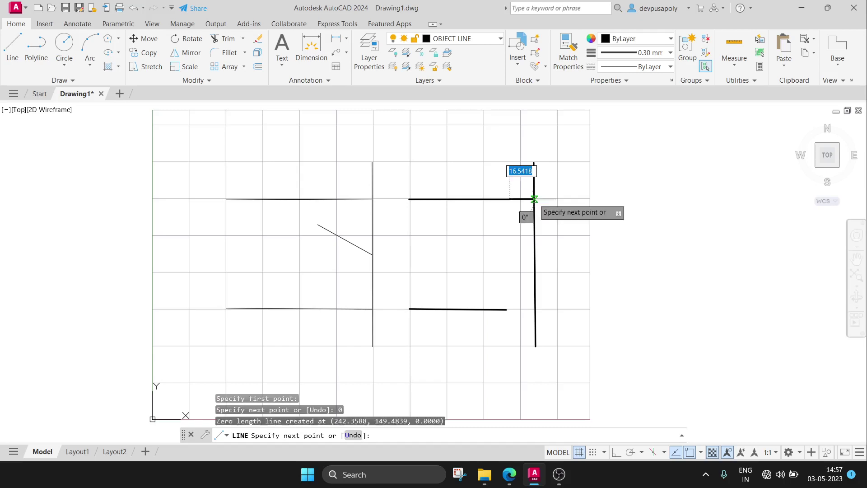
{"action": "key", "text": "Escape"}
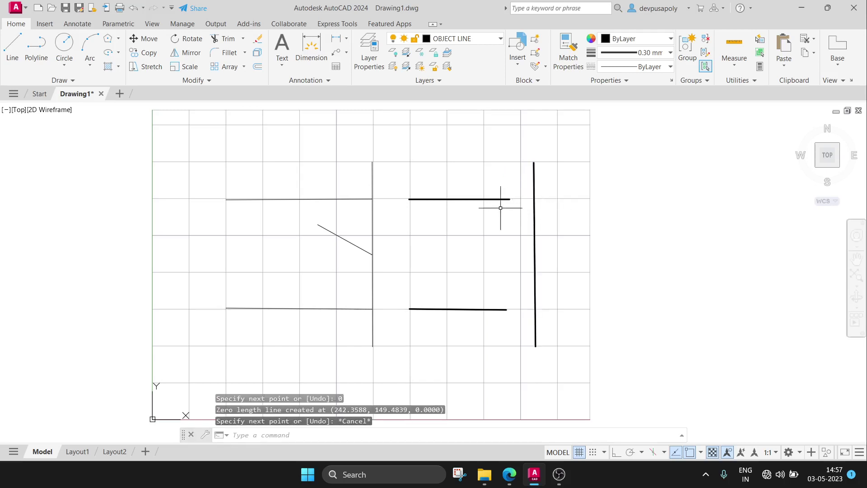
Turn on Ortho, draw a short segment to the thick vertical line, and delete it
{"action": "left_click", "coordinate": [12, 46]}
{"action": "left_click", "coordinate": [509, 199]}
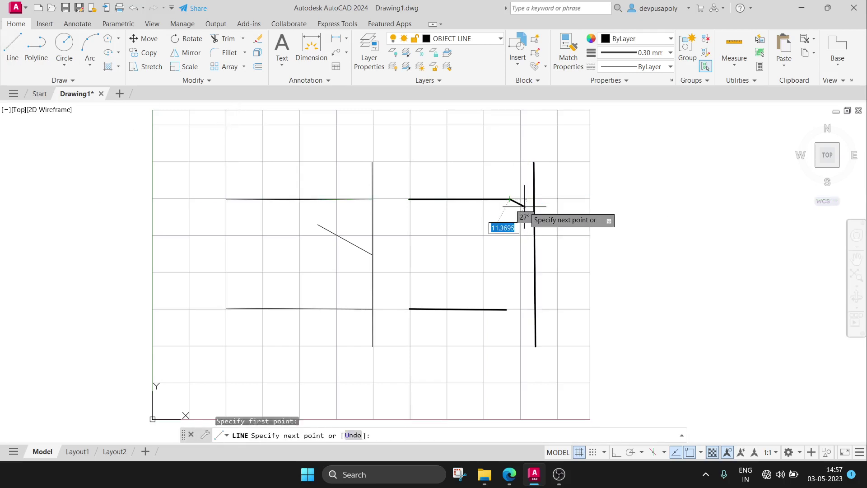
{"action": "left_click", "coordinate": [617, 452]}
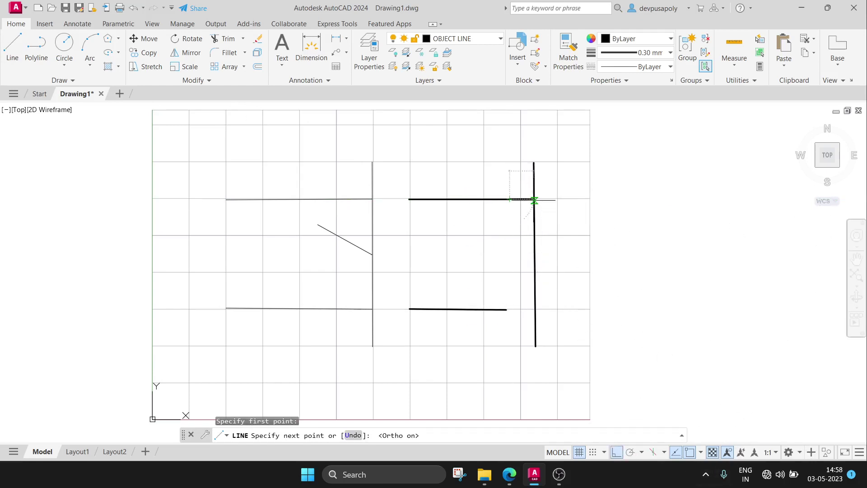
{"action": "left_click", "coordinate": [534, 199]}
{"action": "key", "text": "Escape"}
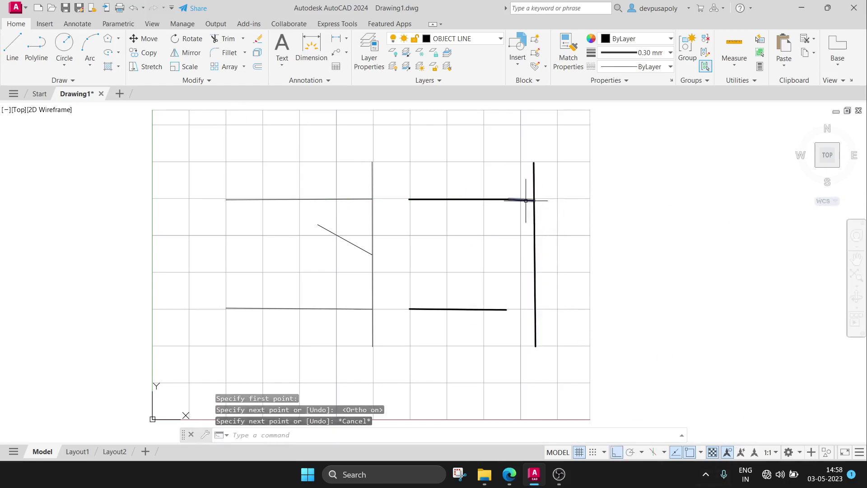
{"action": "left_click", "coordinate": [525, 200]}
{"action": "key", "text": "Delete"}
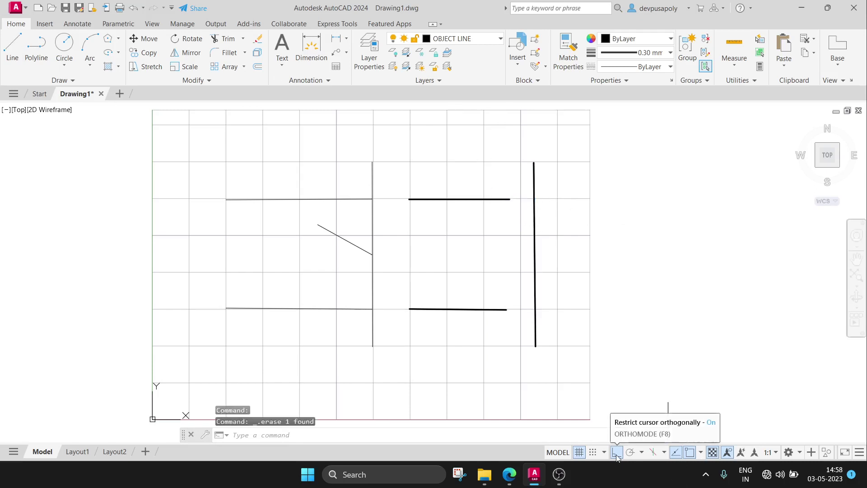
Draw another short bridging segment from the bold line's end to the vertical and erase it
{"action": "left_click", "coordinate": [13, 47]}
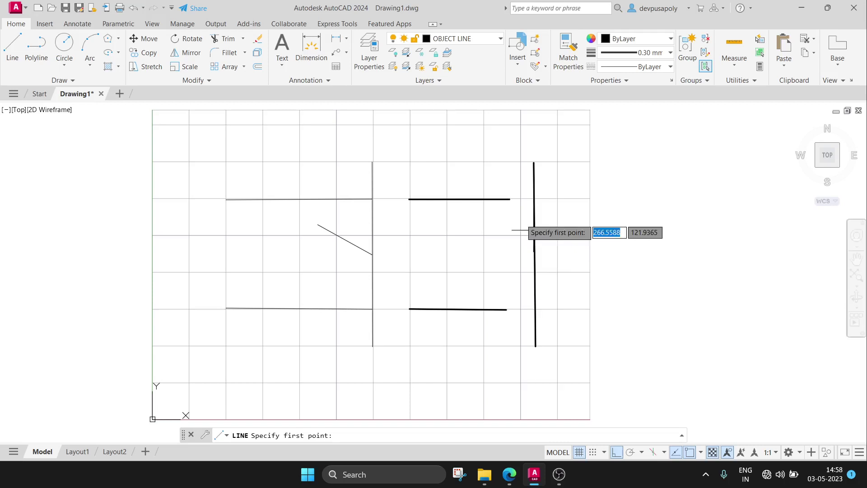
{"action": "left_click", "coordinate": [510, 199]}
{"action": "left_click", "coordinate": [534, 197]}
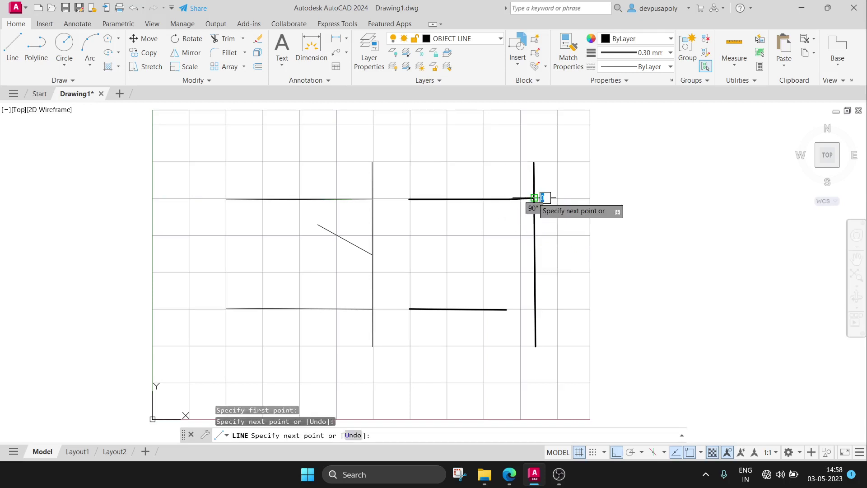
{"action": "key", "text": "Escape"}
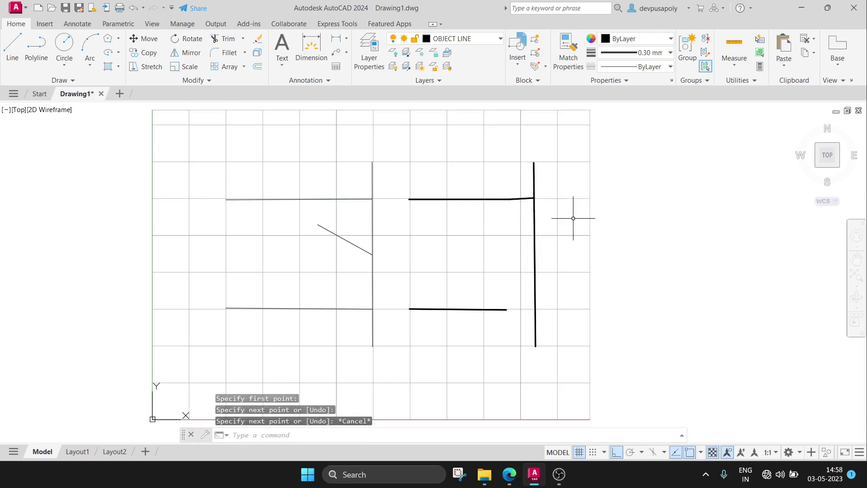
{"action": "left_click", "coordinate": [522, 199]}
{"action": "key", "text": "Delete"}
{"action": "type", "text": "EXTEND"}
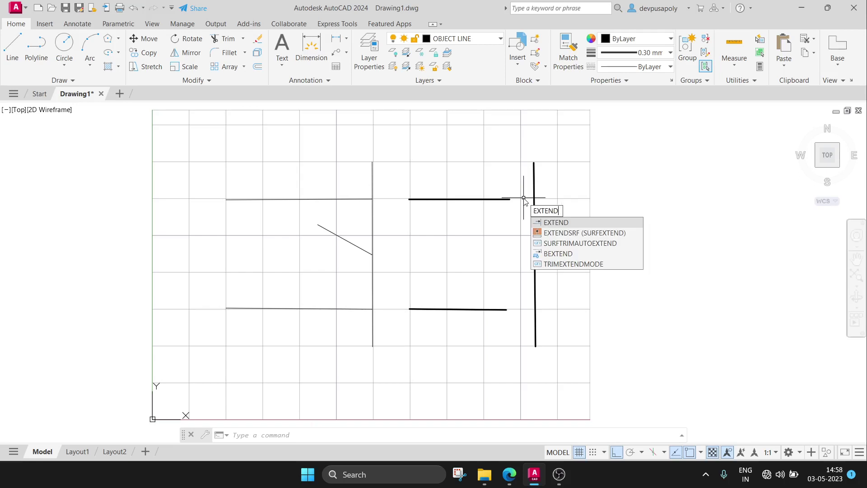
Extend the upper and lower 0.30 mm lines so both meet the two vertical lines, forming a box
{"action": "key", "text": "Return"}
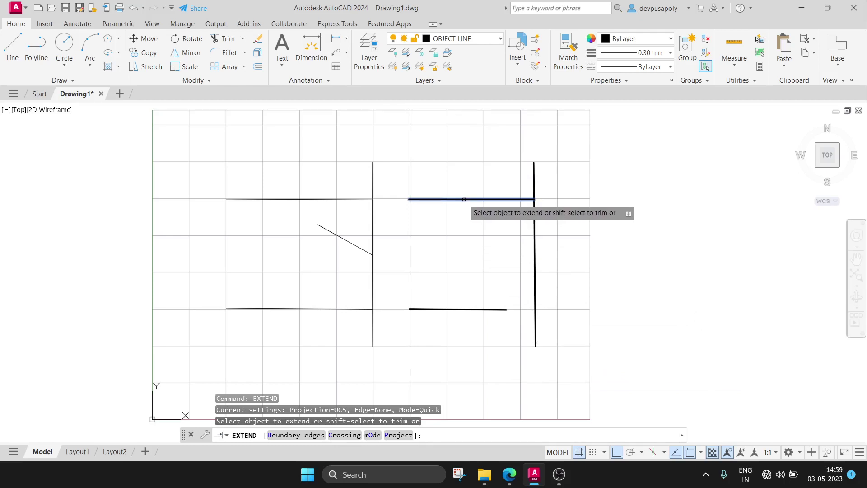
{"action": "left_click", "coordinate": [463, 199]}
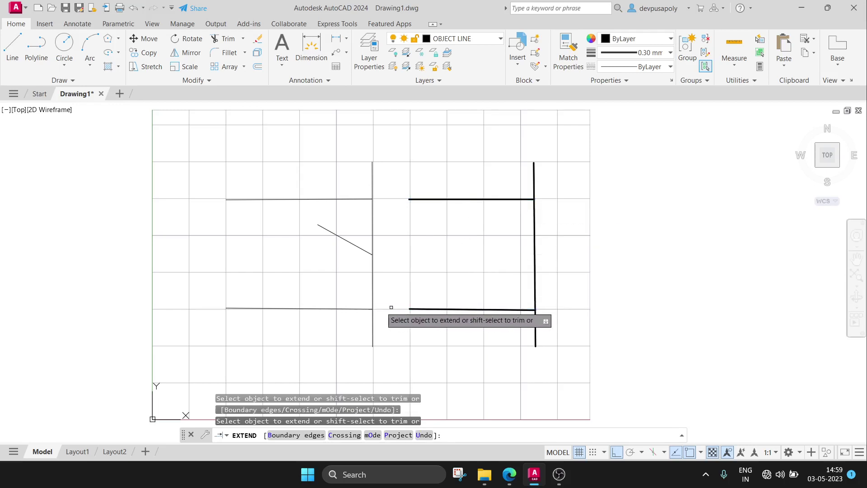
{"action": "left_click", "coordinate": [433, 309]}
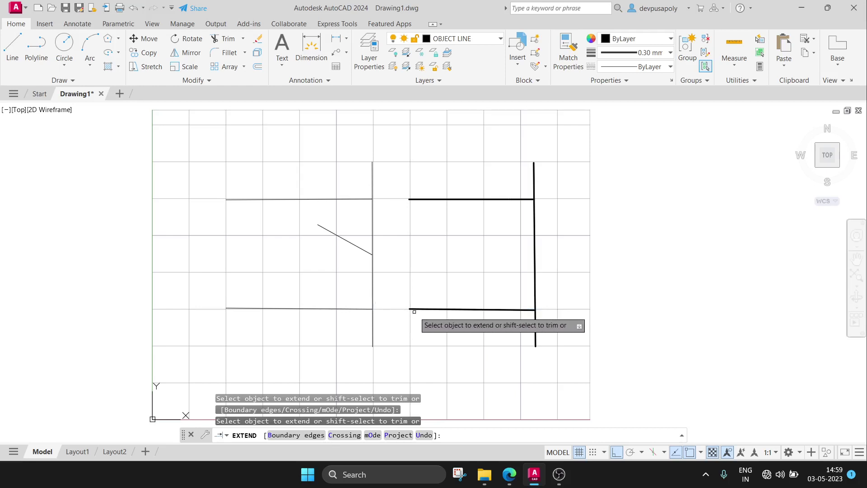
{"action": "left_click", "coordinate": [418, 309]}
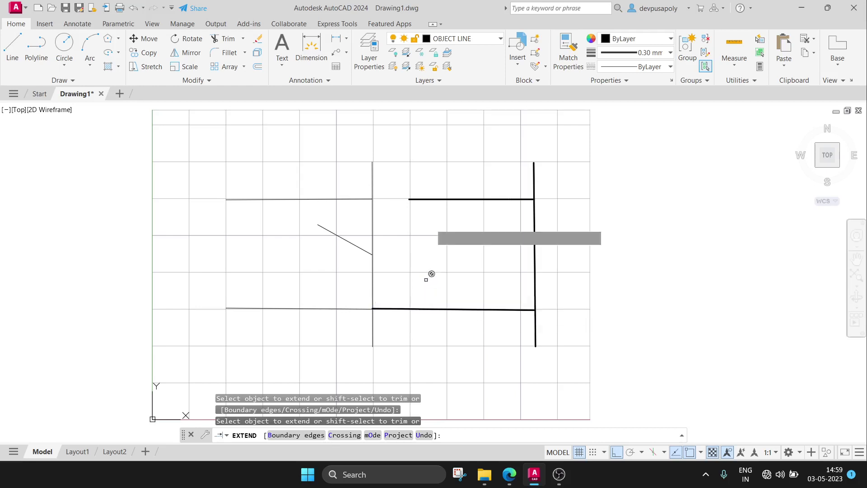
{"action": "key", "text": "Escape"}
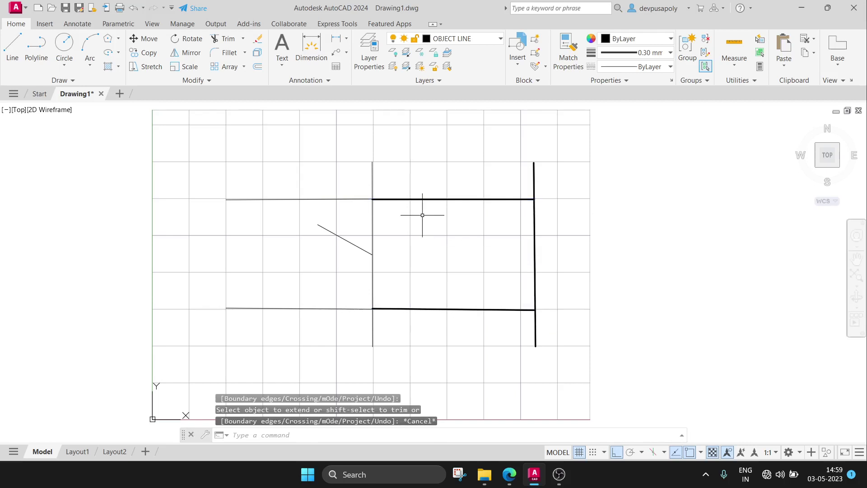
Draw a horizontal line above the rectangle
{"action": "left_click", "coordinate": [12, 45]}
{"action": "left_click", "coordinate": [430, 144]}
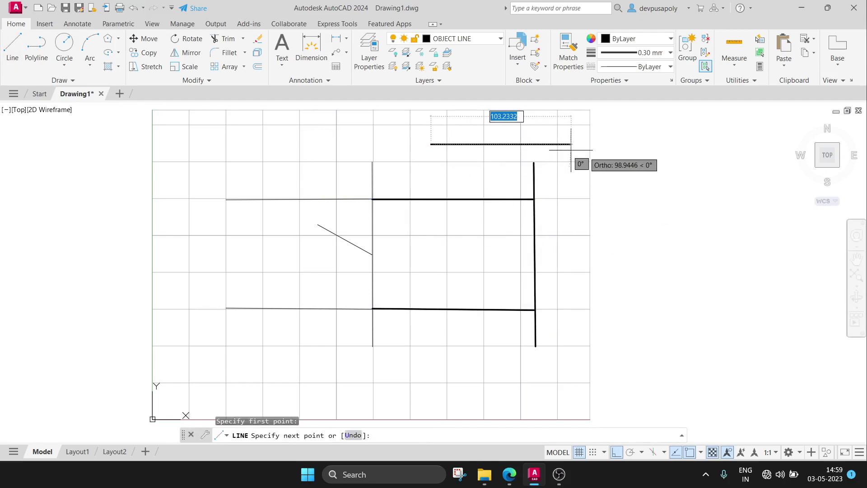
{"action": "left_click", "coordinate": [586, 144]}
{"action": "key", "text": "Escape"}
{"action": "type", "text": "EXTEND"}
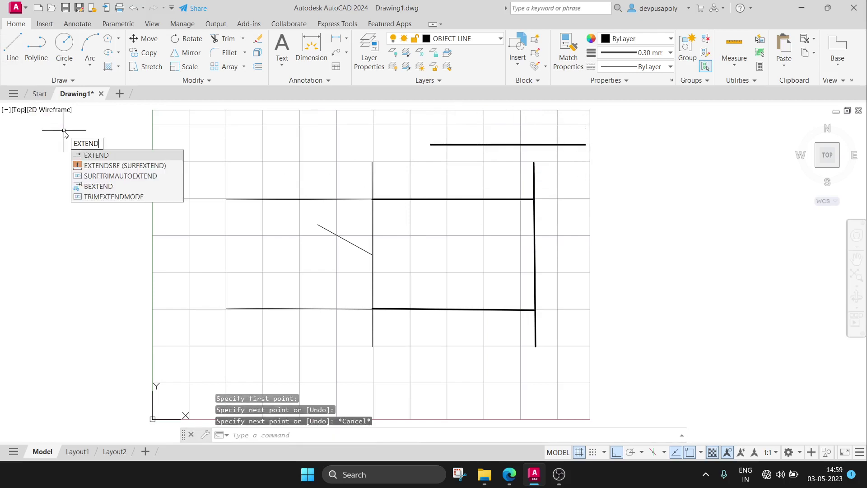
Extend the right vertical line up to meet the new horizontal line
{"action": "key", "text": "Return"}
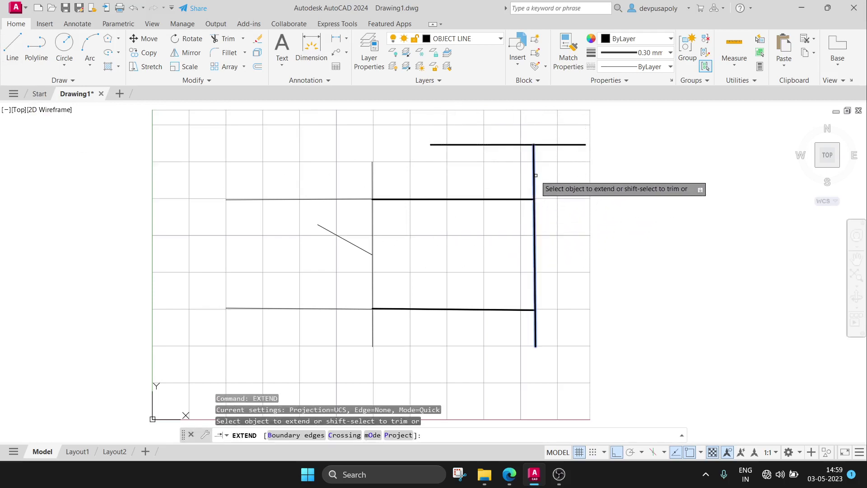
{"action": "left_click", "coordinate": [535, 175]}
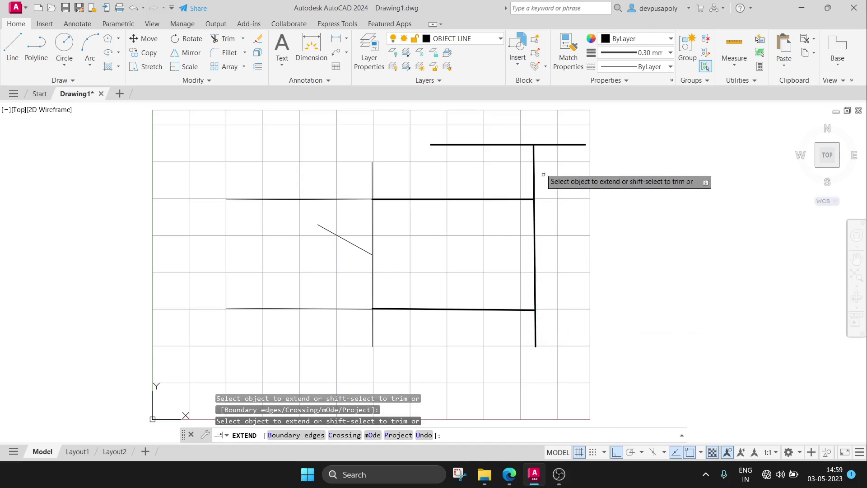
{"action": "key", "text": "Escape"}
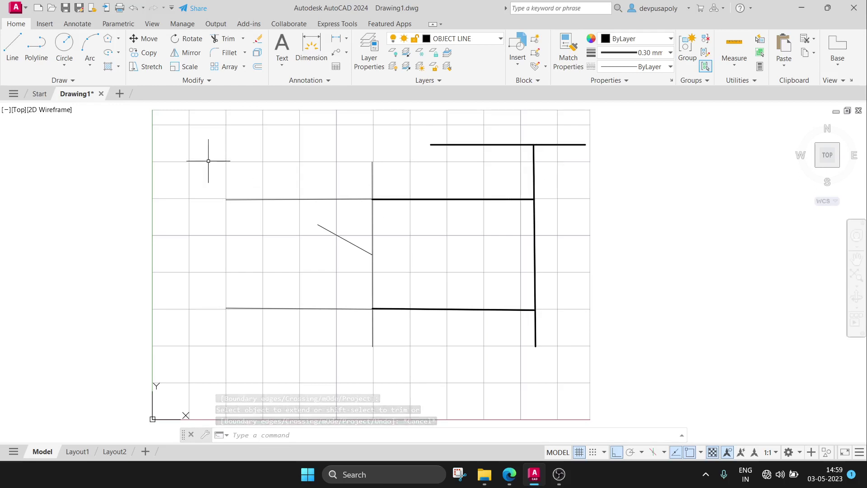
Erase the whole box-and-lines figure and set the lineweight to 0.60 mm
{"action": "left_click", "coordinate": [184, 123]}
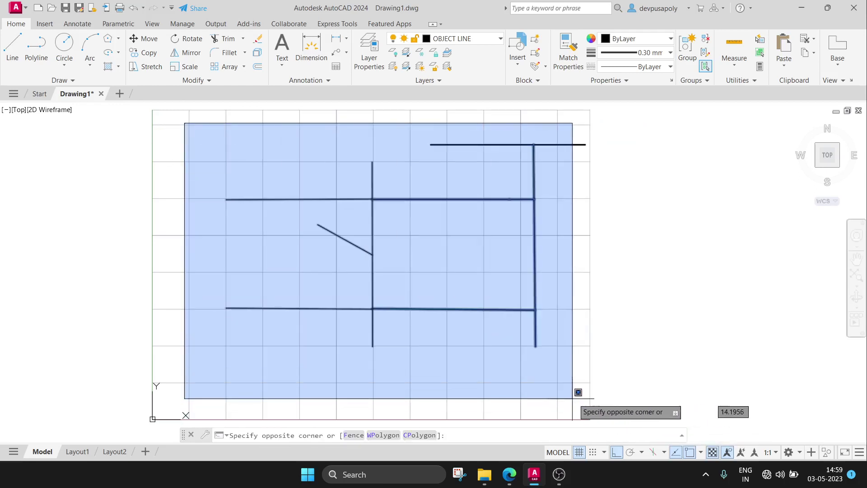
{"action": "left_click", "coordinate": [587, 395]}
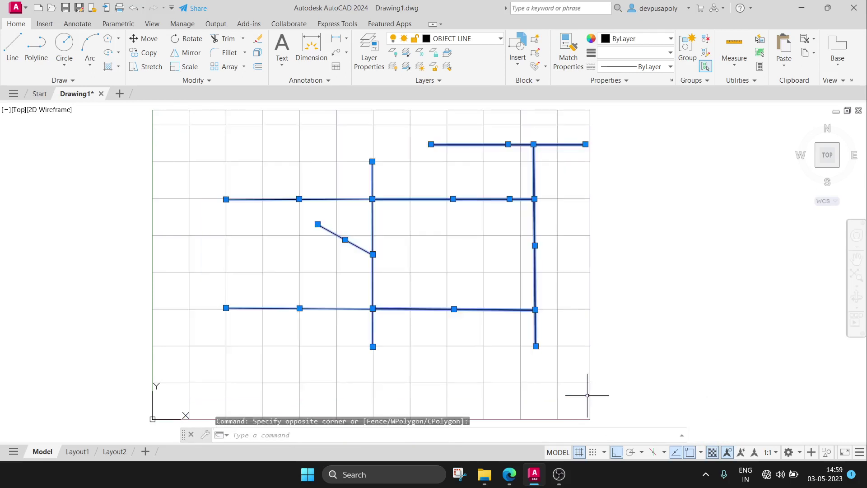
{"action": "key", "text": "Delete"}
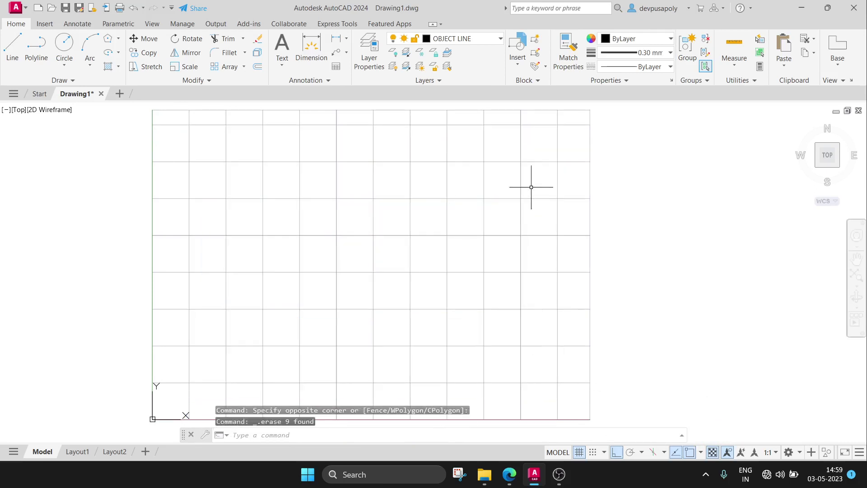
{"action": "left_click", "coordinate": [633, 58]}
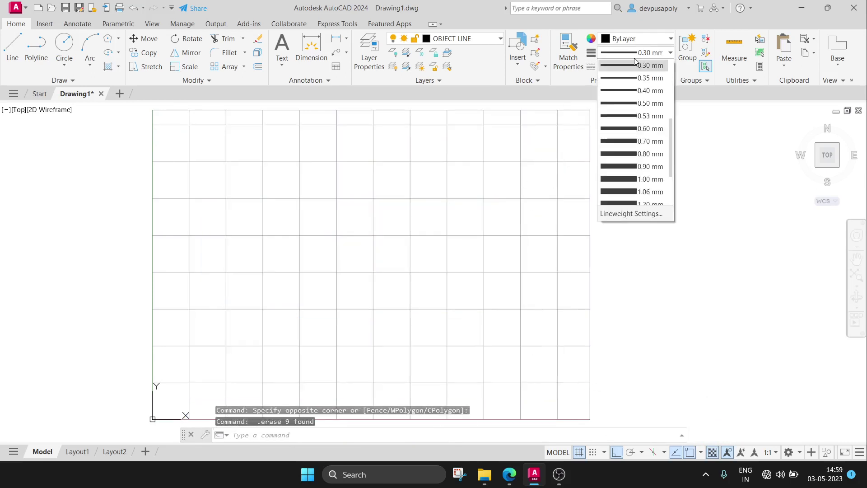
{"action": "left_click", "coordinate": [642, 129]}
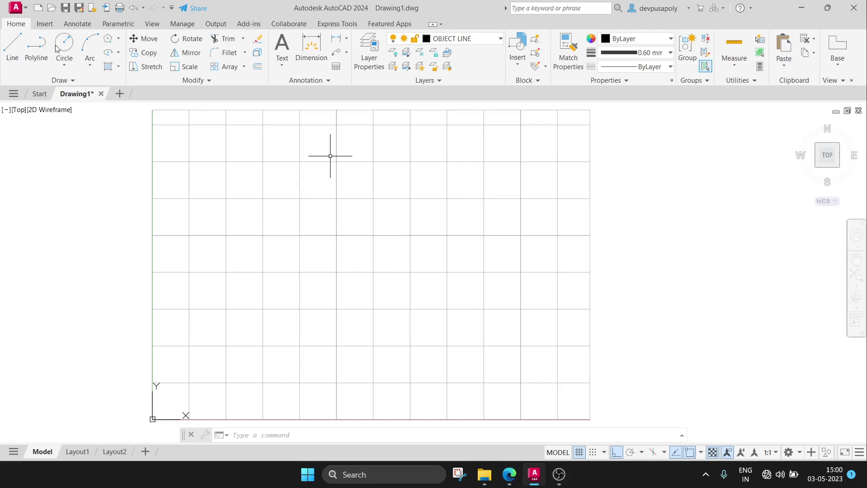
Draw a thick horizontal line across the drawing area
{"action": "left_click", "coordinate": [13, 45]}
{"action": "left_click", "coordinate": [262, 236]}
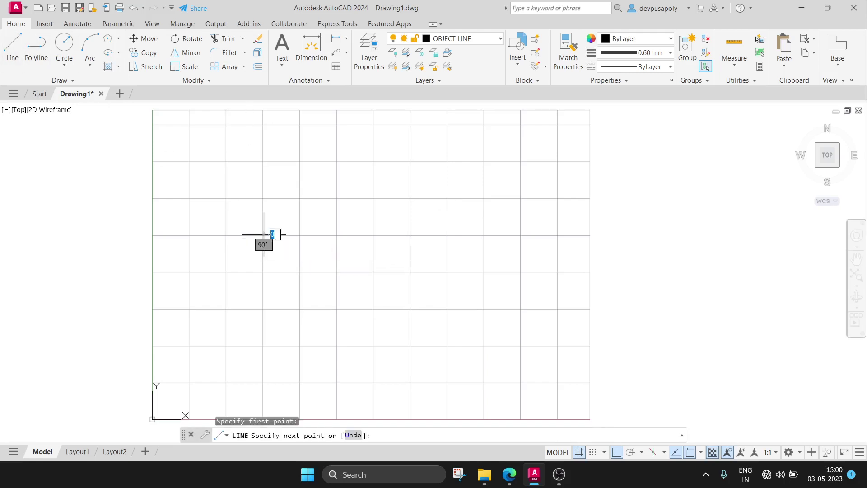
{"action": "left_click", "coordinate": [455, 251]}
{"action": "key", "text": "Escape"}
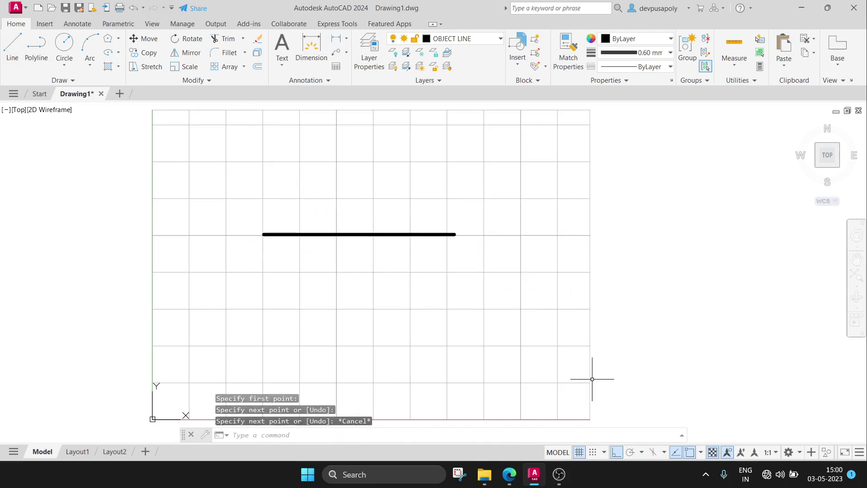
Turn off Ortho and run BREAK on the line near its middle
{"action": "left_click", "coordinate": [616, 453]}
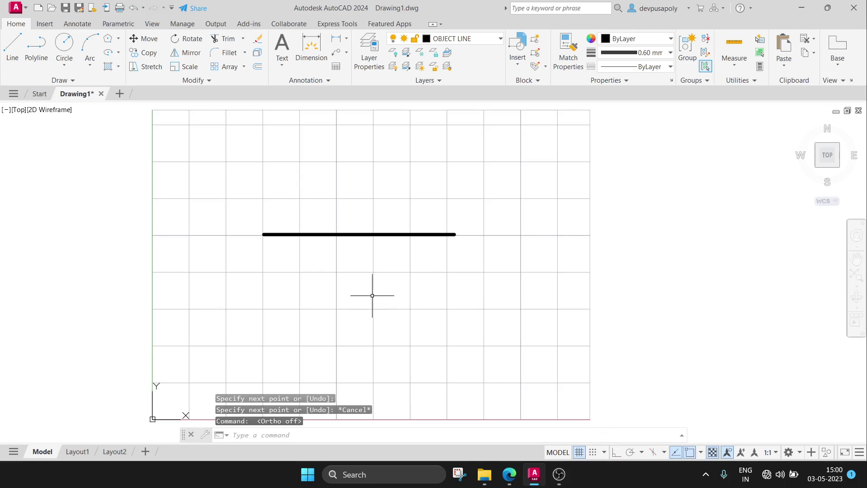
{"action": "type", "text": "break"}
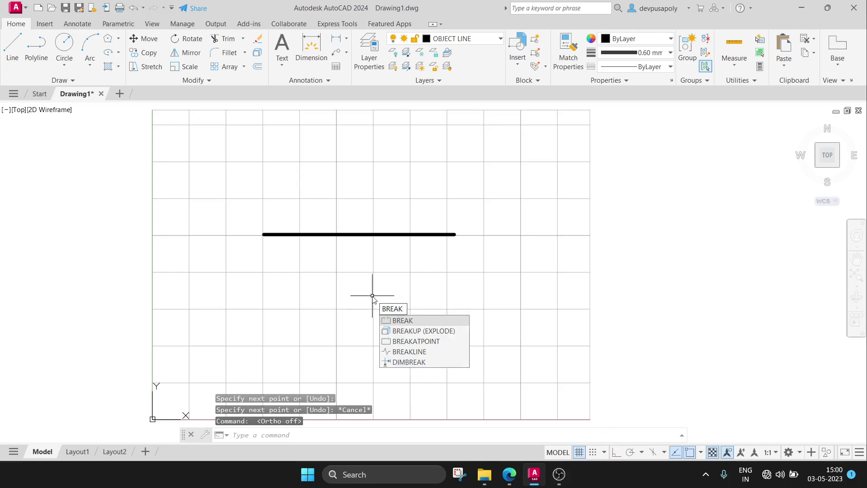
{"action": "key", "text": "Return"}
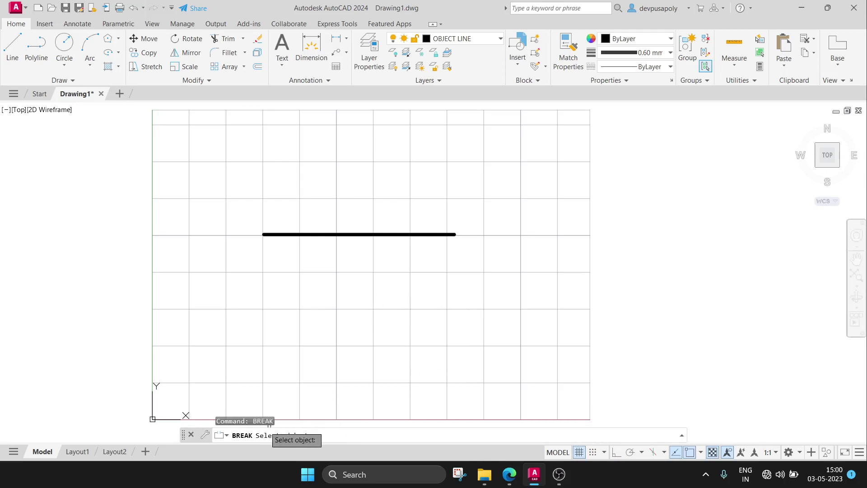
{"action": "left_click", "coordinate": [361, 235]}
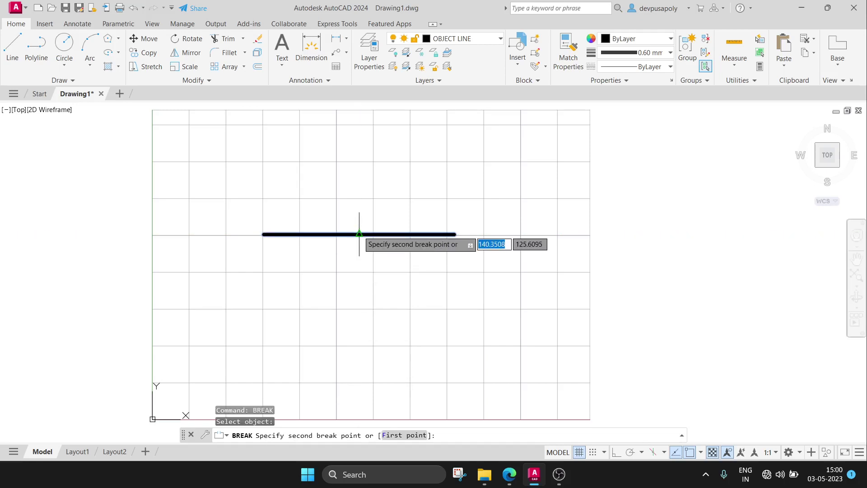
{"action": "left_click", "coordinate": [359, 234]}
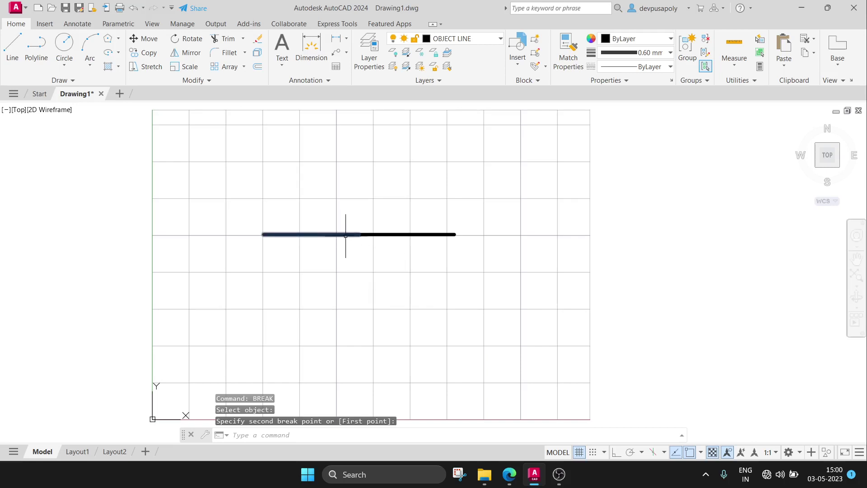
Break the line into two pieces between two points, then centre a circle below its right end
{"action": "scroll", "coordinate": [345, 235], "scroll_direction": "up", "scroll_amount": 3}
{"action": "scroll", "coordinate": [344, 224], "scroll_direction": "up", "scroll_amount": 3}
{"action": "scroll", "coordinate": [329, 219], "scroll_direction": "up", "scroll_amount": 2}
{"action": "scroll", "coordinate": [267, 199], "scroll_direction": "up", "scroll_amount": 3}
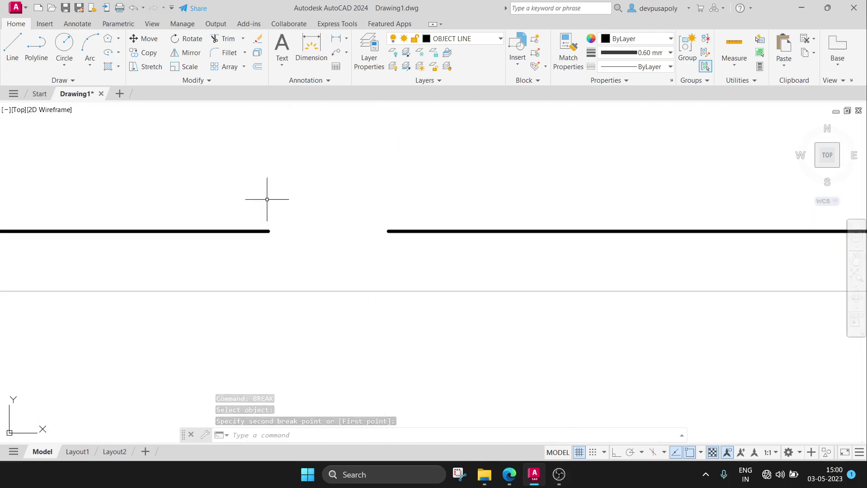
{"action": "scroll", "coordinate": [304, 213], "scroll_direction": "up", "scroll_amount": 2}
{"action": "scroll", "coordinate": [311, 217], "scroll_direction": "up", "scroll_amount": 4}
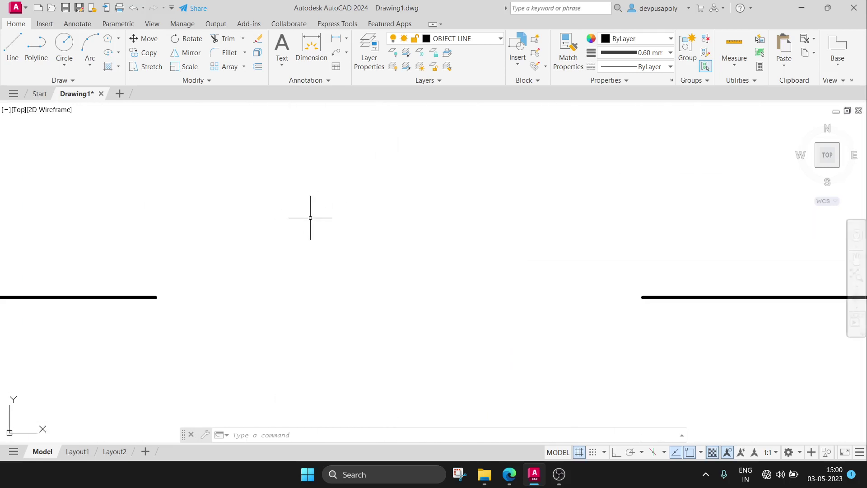
{"action": "scroll", "coordinate": [310, 218], "scroll_direction": "down", "scroll_amount": 5}
{"action": "scroll", "coordinate": [310, 218], "scroll_direction": "down", "scroll_amount": 5}
{"action": "scroll", "coordinate": [313, 219], "scroll_direction": "up", "scroll_amount": 5}
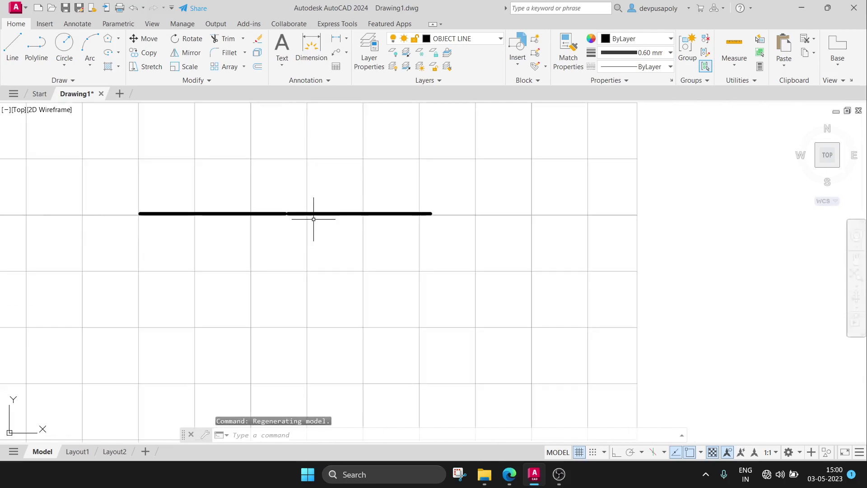
{"action": "middle_click_drag", "start_coordinate": [313, 218], "coordinate": [344, 227]}
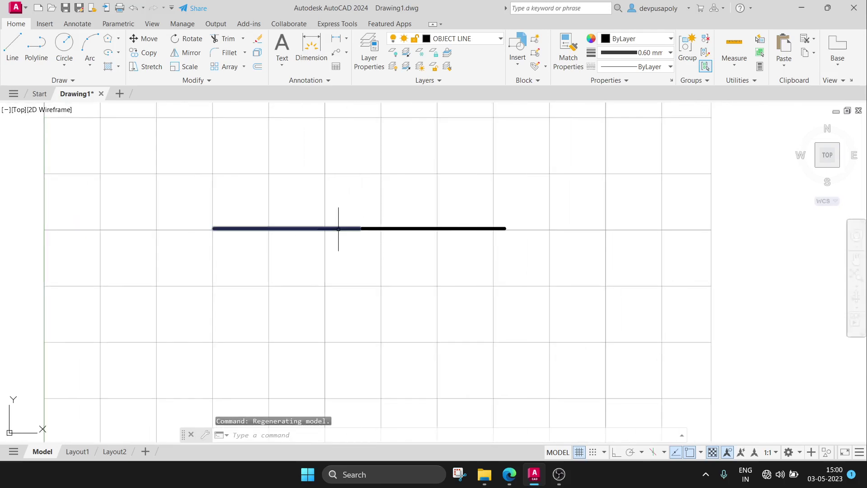
{"action": "left_click", "coordinate": [339, 229]}
{"action": "key", "text": "Return"}
{"action": "left_click", "coordinate": [405, 228]}
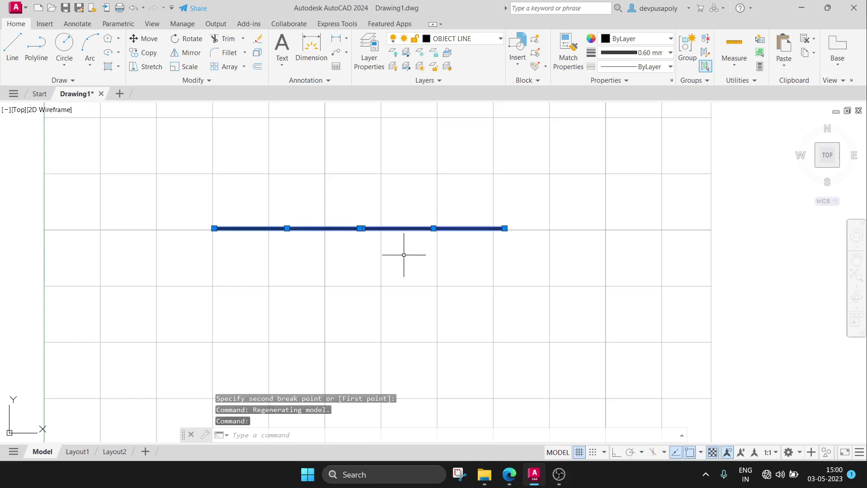
{"action": "key", "text": "Escape"}
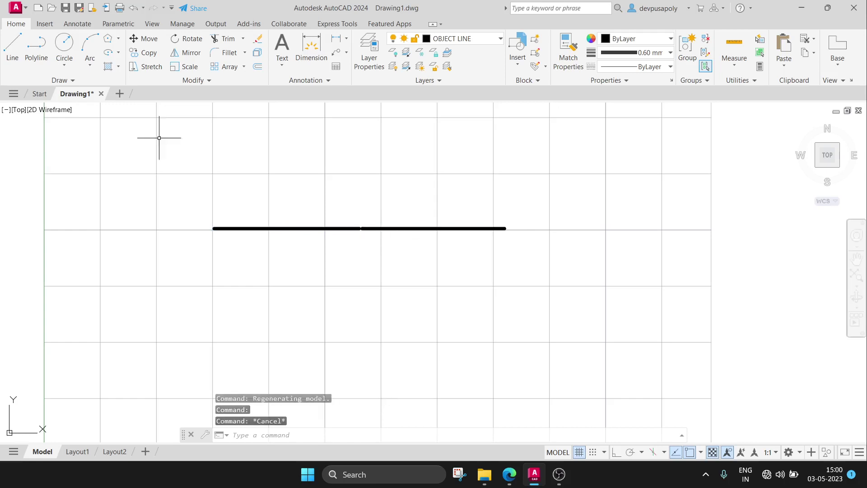
{"action": "left_click", "coordinate": [65, 44]}
{"action": "left_click", "coordinate": [511, 275]}
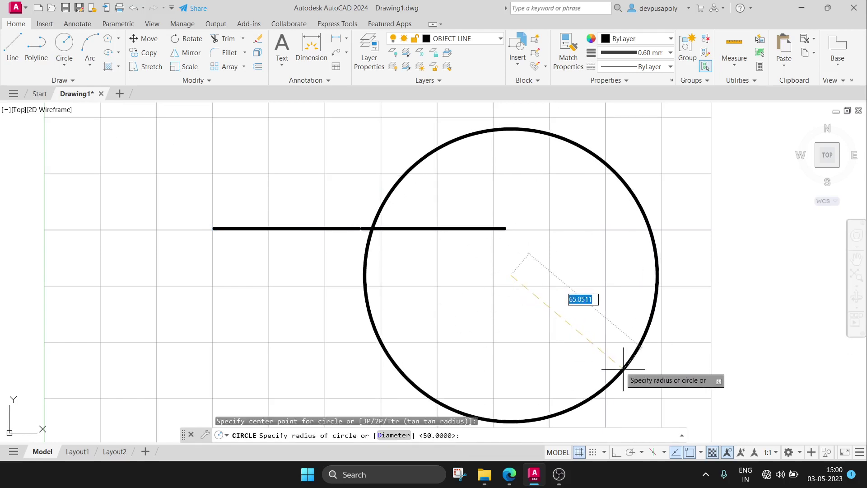
Set the circle's radius and break a small gap into it
{"action": "left_click", "coordinate": [545, 295]}
{"action": "type", "text": "BREAK"}
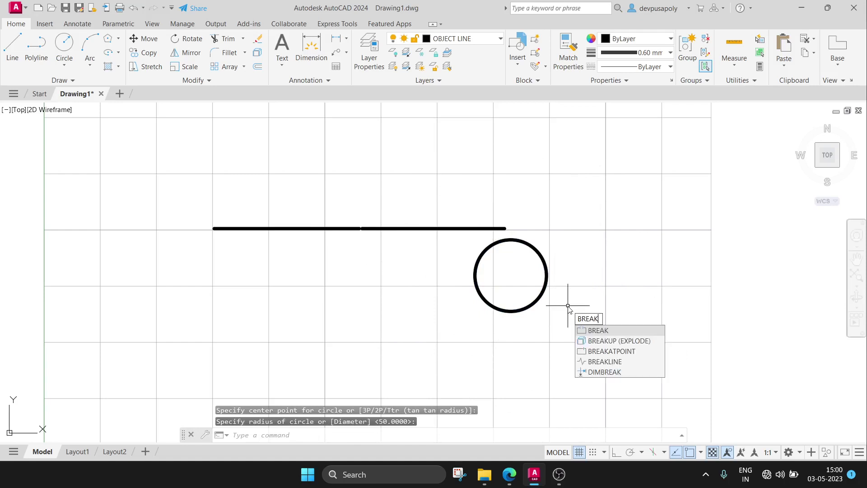
{"action": "key", "text": "Return"}
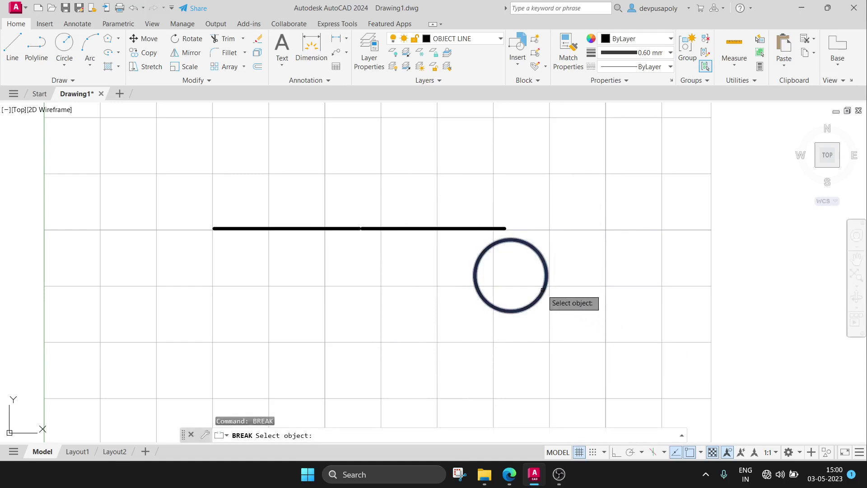
{"action": "left_click", "coordinate": [542, 292]}
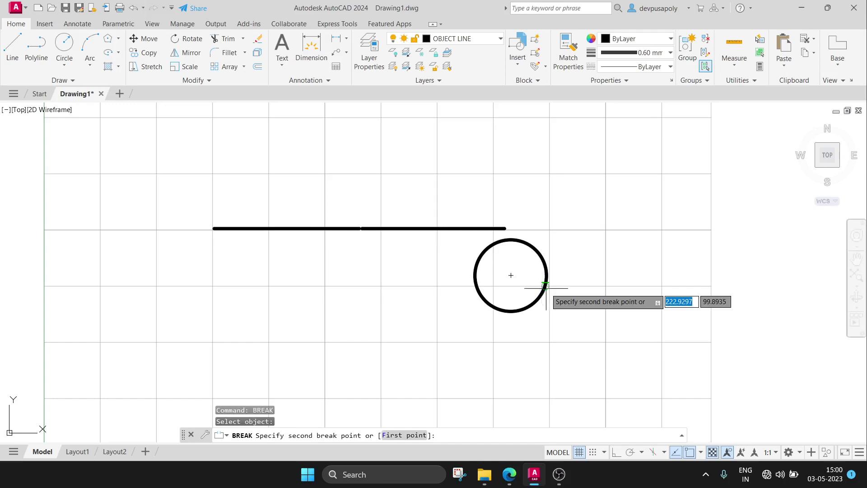
{"action": "left_click", "coordinate": [544, 286]}
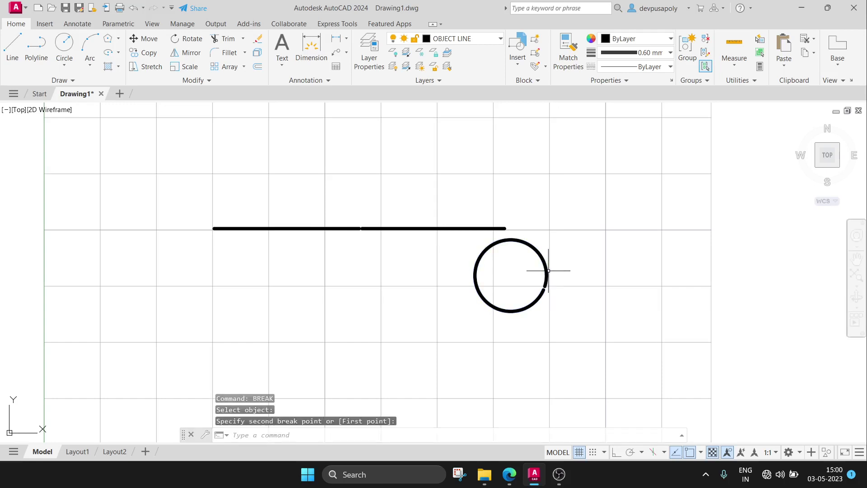
Cut away the circle's left side with a second break, leaving an open arc
{"action": "scroll", "coordinate": [554, 279], "scroll_direction": "up", "scroll_amount": 4}
{"action": "scroll", "coordinate": [547, 292], "scroll_direction": "up", "scroll_amount": 2}
{"action": "scroll", "coordinate": [539, 289], "scroll_direction": "up", "scroll_amount": 4}
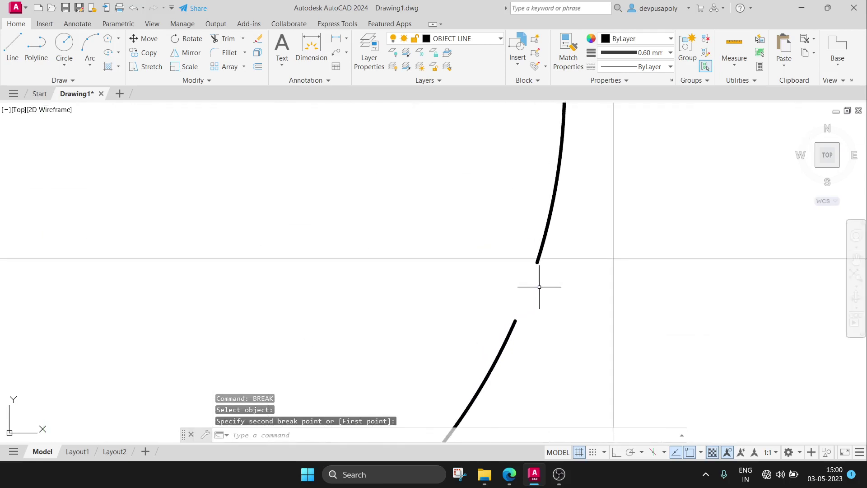
{"action": "scroll", "coordinate": [536, 284], "scroll_direction": "down", "scroll_amount": 4}
{"action": "scroll", "coordinate": [532, 286], "scroll_direction": "down", "scroll_amount": 2}
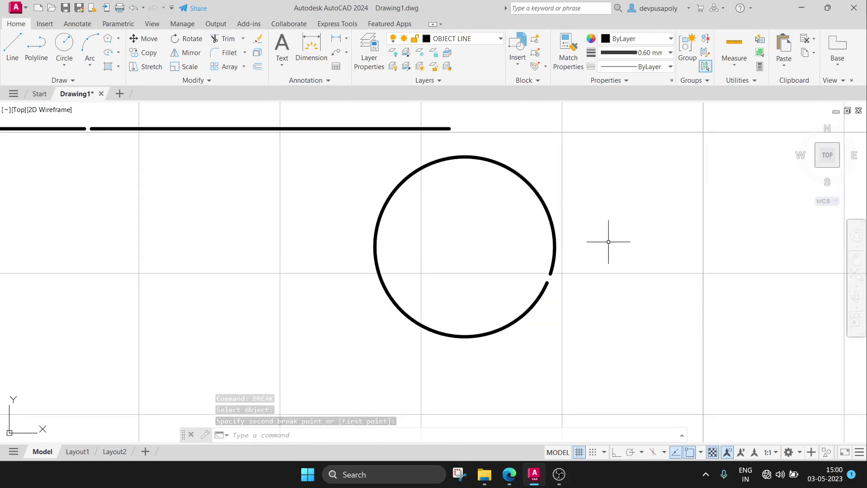
{"action": "middle_click_drag", "start_coordinate": [610, 240], "coordinate": [609, 274]}
{"action": "scroll", "coordinate": [610, 259], "scroll_direction": "down", "scroll_amount": 4}
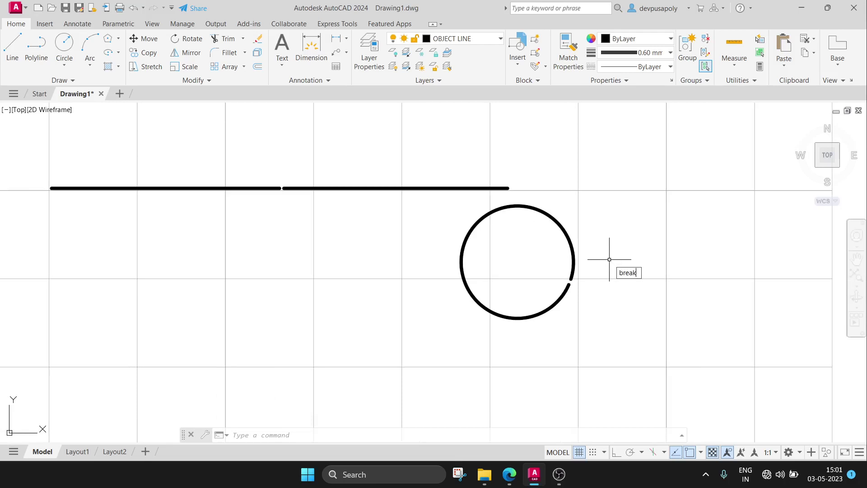
{"action": "key", "text": "Return"}
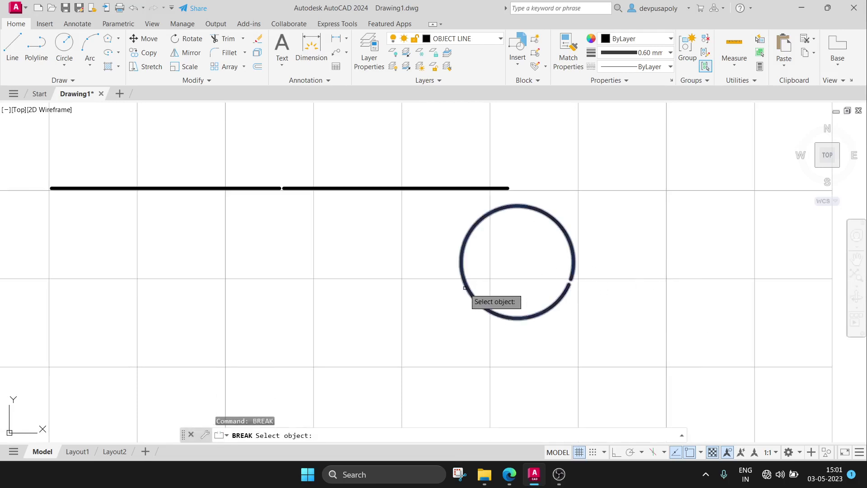
{"action": "left_click", "coordinate": [465, 287]}
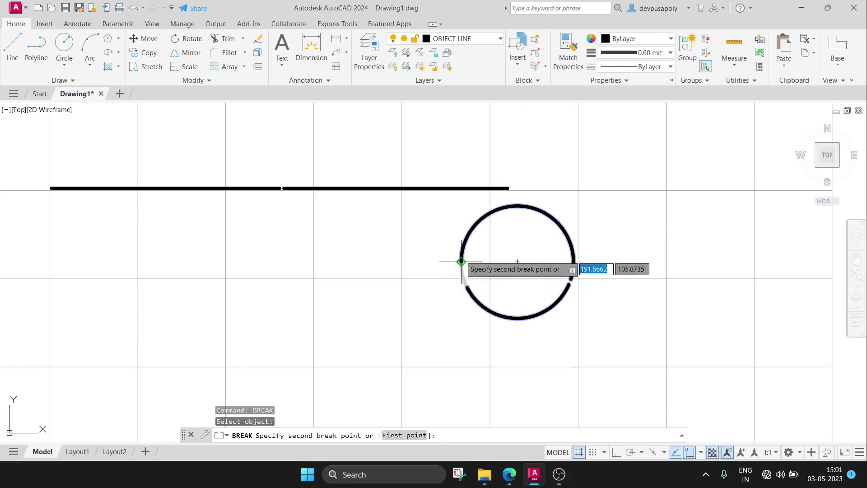
{"action": "left_click", "coordinate": [484, 215]}
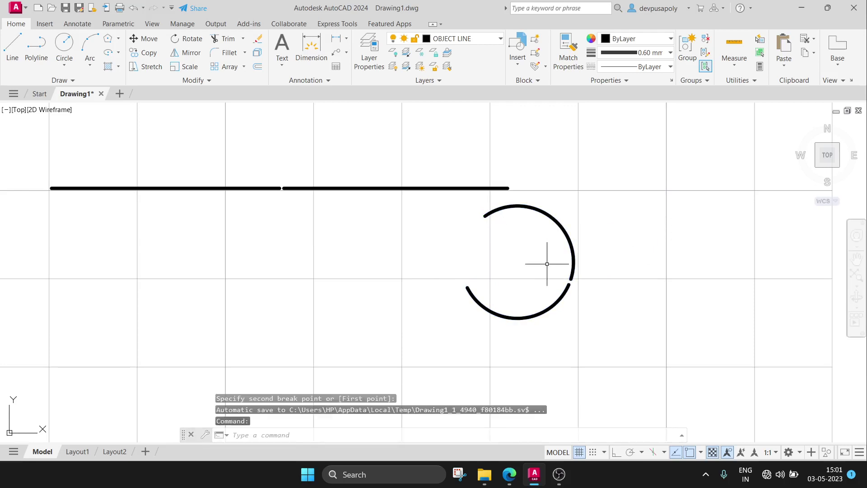
{"action": "scroll", "coordinate": [546, 264], "scroll_direction": "down", "scroll_amount": 2}
{"action": "left_click", "coordinate": [64, 45]}
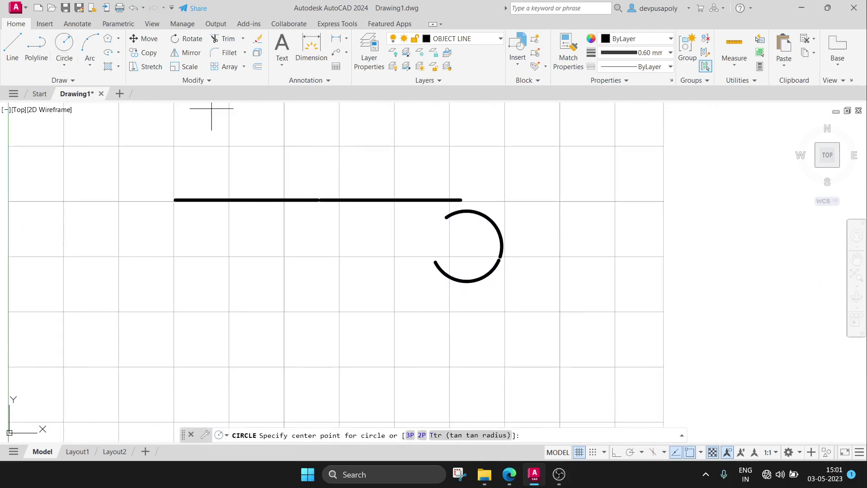
Draw a larger circle up and to the right of the line
{"action": "left_click", "coordinate": [563, 172]}
{"action": "left_click", "coordinate": [615, 224]}
{"action": "scroll", "coordinate": [590, 170], "scroll_direction": "down", "scroll_amount": 2}
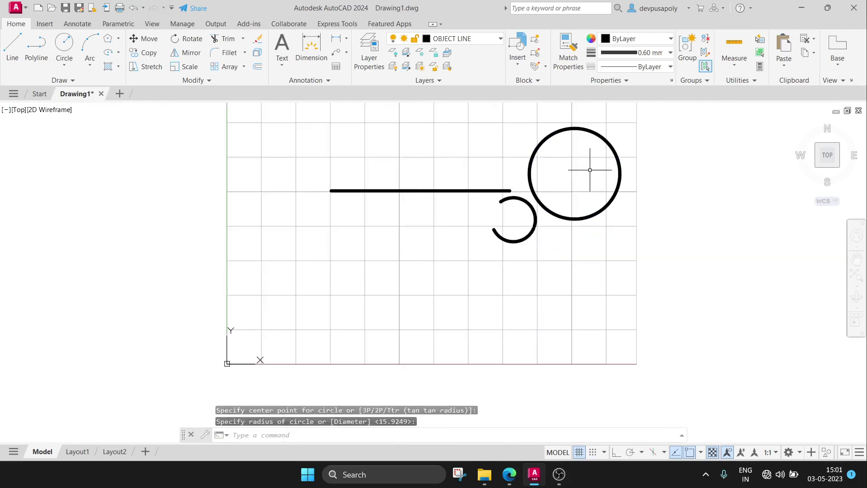
{"action": "scroll", "coordinate": [548, 252], "scroll_direction": "up", "scroll_amount": 3}
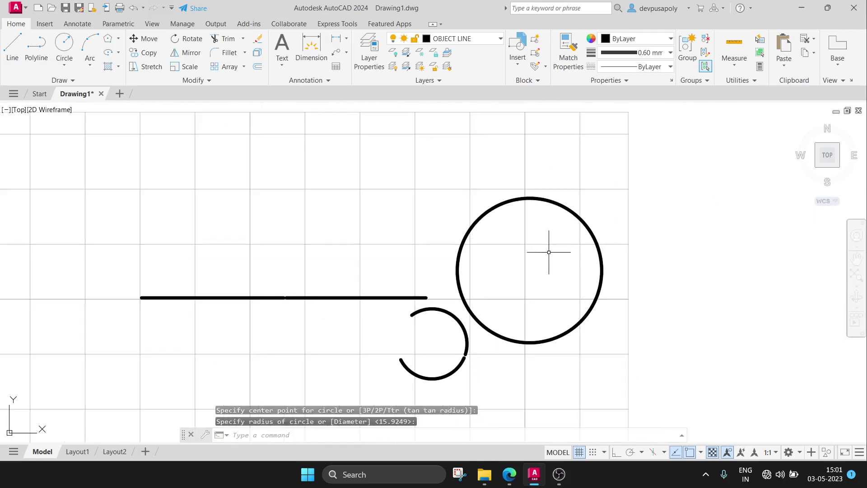
{"action": "type", "text": "BREAK"}
Break the large circle, keeping only a short arc along its top
{"action": "key", "text": "Return"}
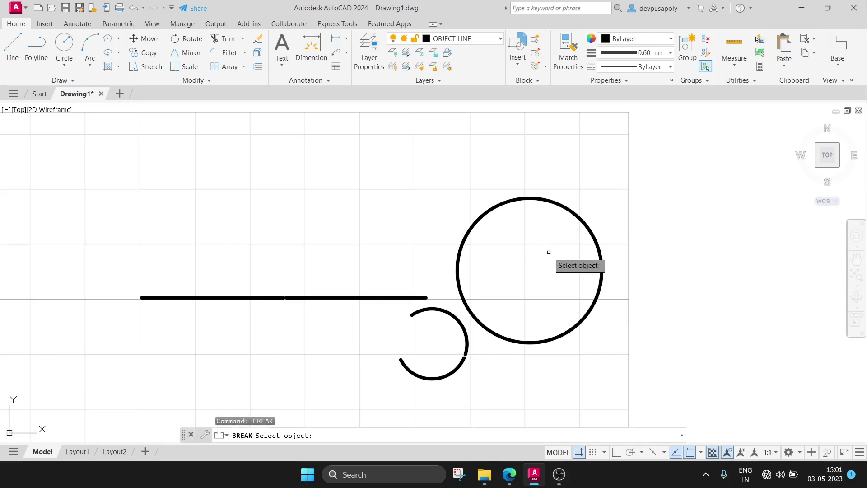
{"action": "left_click", "coordinate": [477, 224]}
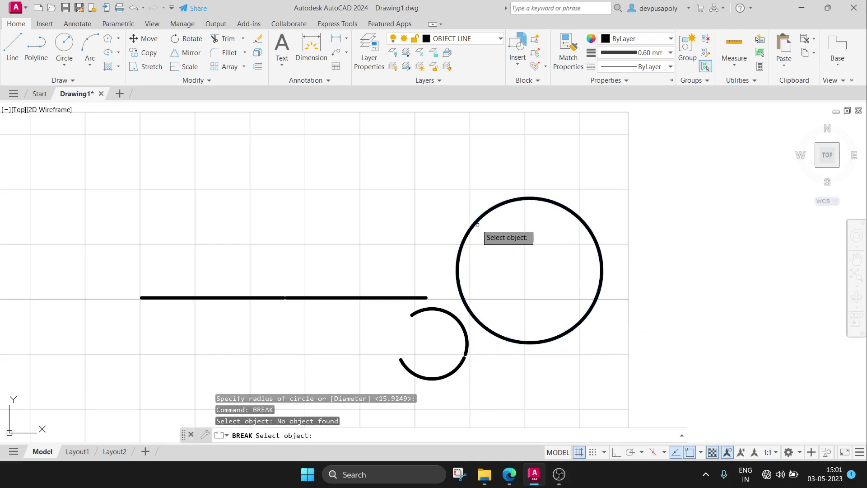
{"action": "left_click", "coordinate": [475, 223]}
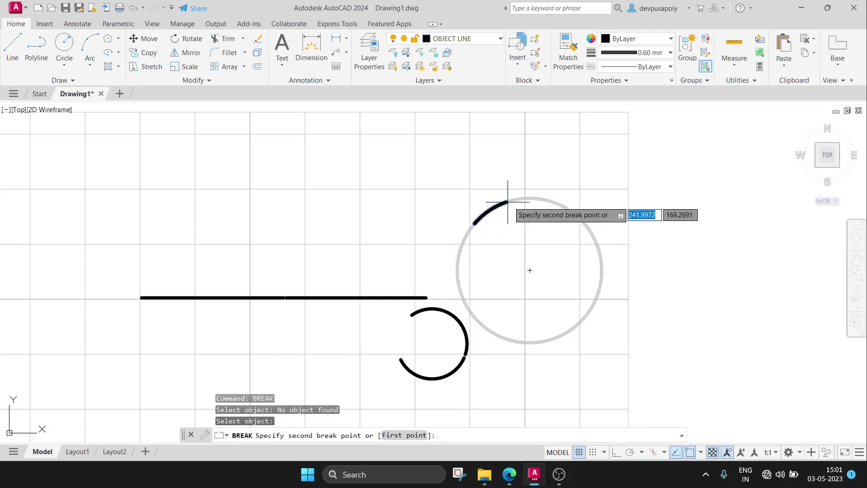
{"action": "left_click", "coordinate": [540, 198]}
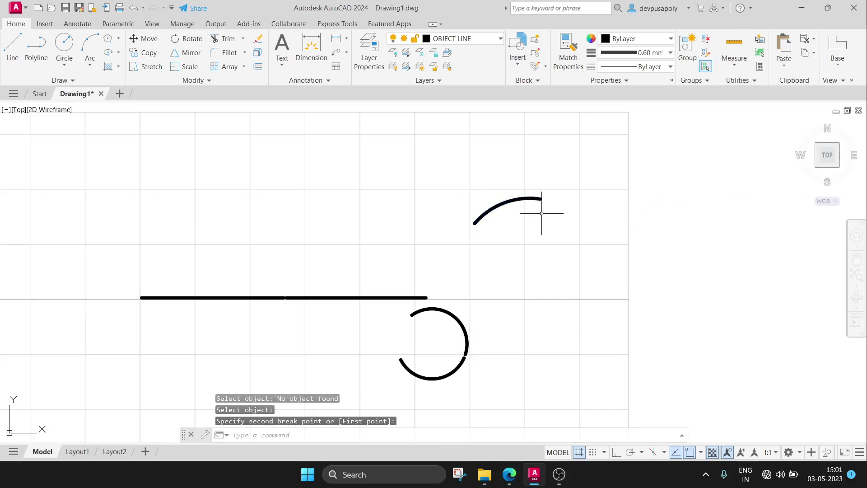
{"action": "key", "text": "Escape"}
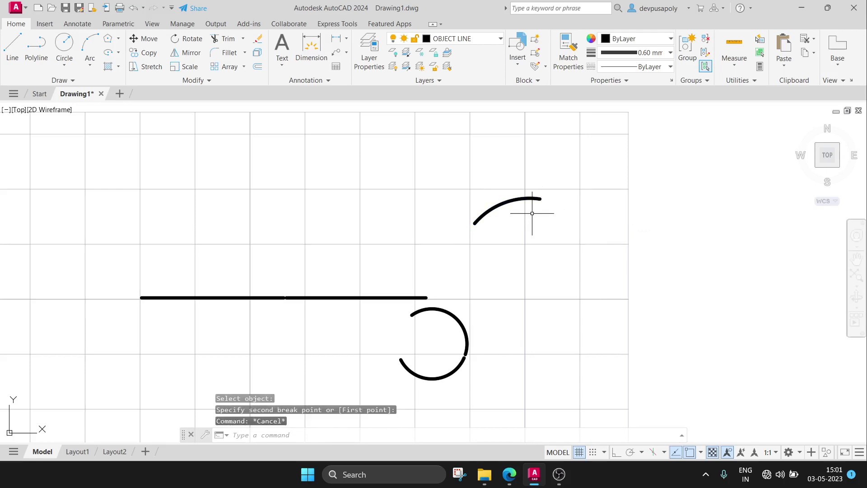
{"action": "mouse_move", "coordinate": [537, 320]}
{"action": "middle_mouse_down"}
{"action": "mouse_move", "coordinate": [563, 247]}
{"action": "mouse_move", "coordinate": [581, 234]}
{"action": "middle_mouse_up"}
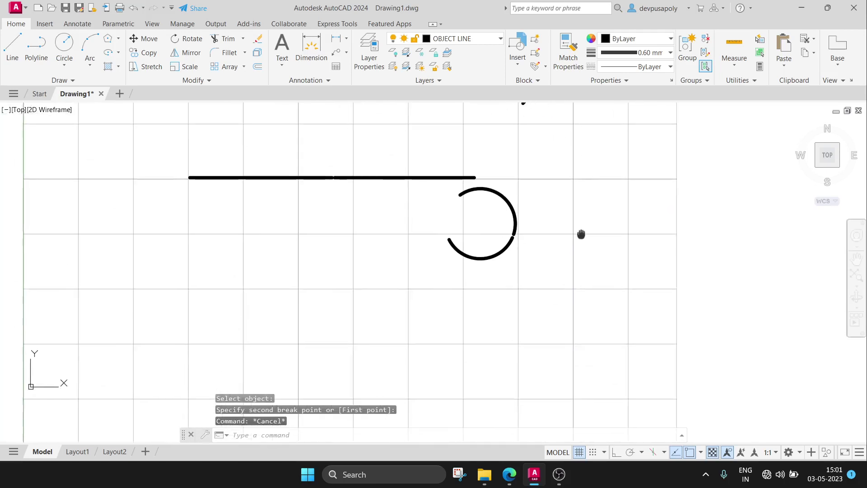
Draw a smaller circle below the line's left half
{"action": "left_click", "coordinate": [64, 43]}
{"action": "left_click", "coordinate": [267, 252]}
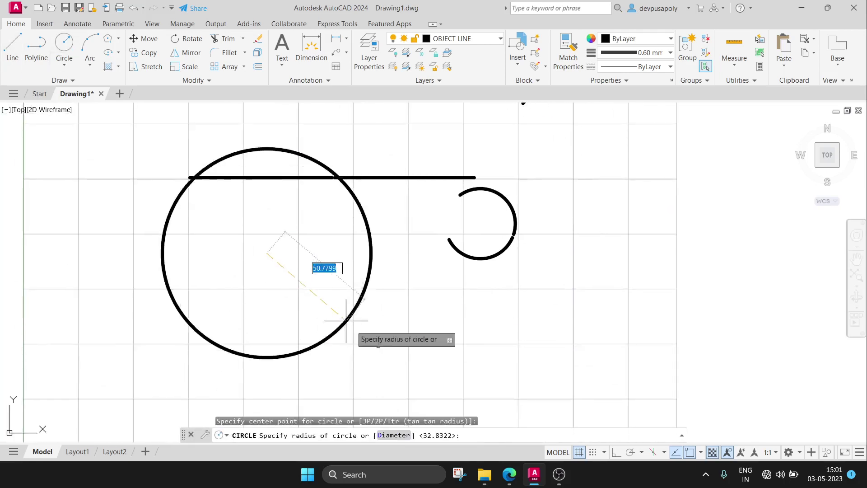
{"action": "left_click", "coordinate": [297, 293]}
{"action": "middle_click_drag", "start_coordinate": [385, 306], "coordinate": [455, 305]}
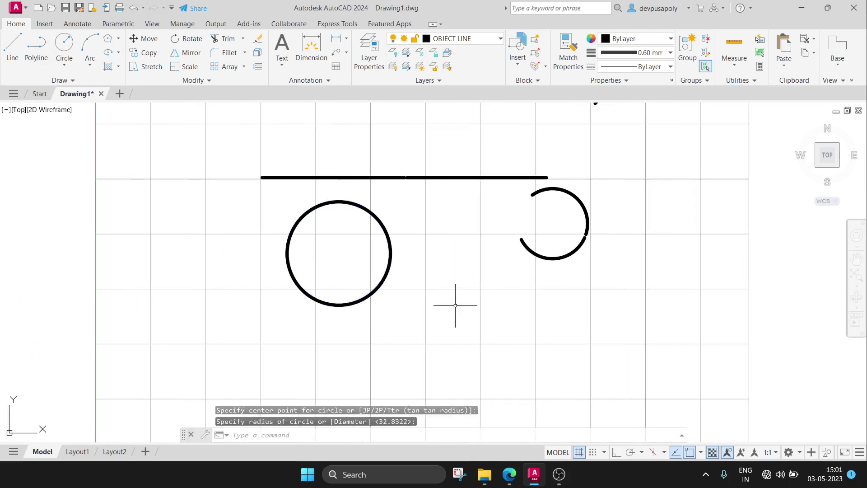
Break away the circle's upper-right part, leaving a C-shaped arc open on the right
{"action": "type", "text": "break"}
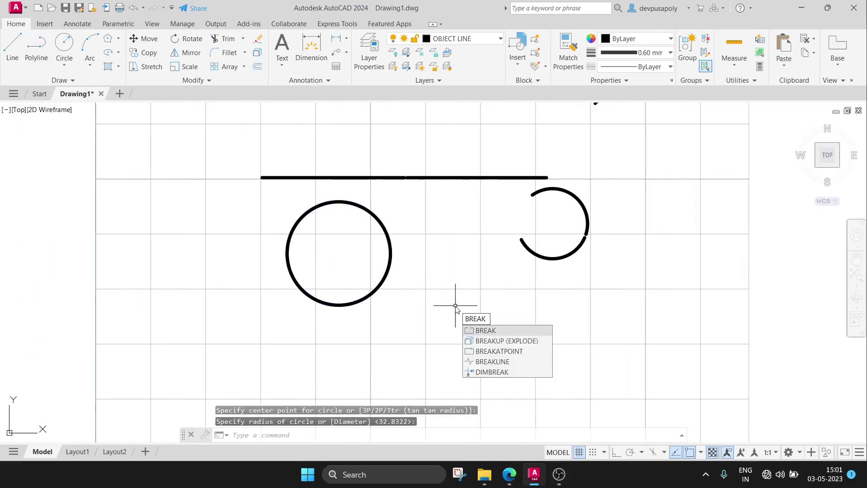
{"action": "left_click", "coordinate": [482, 330]}
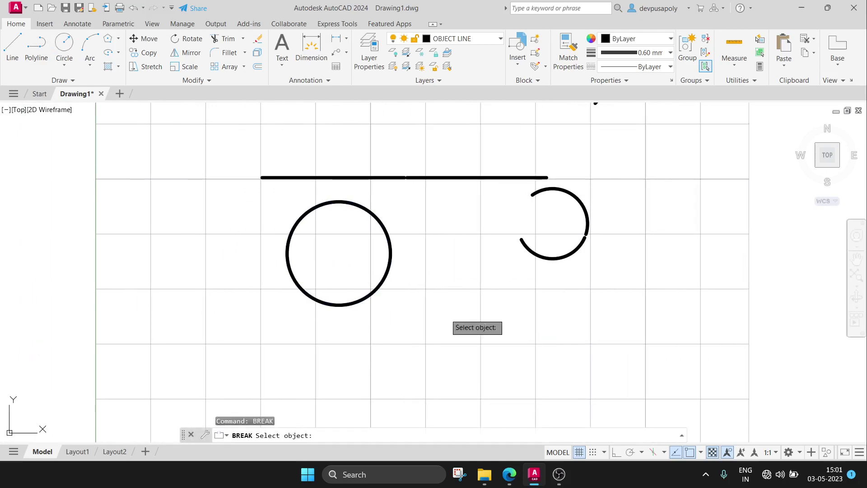
{"action": "left_click", "coordinate": [377, 288]}
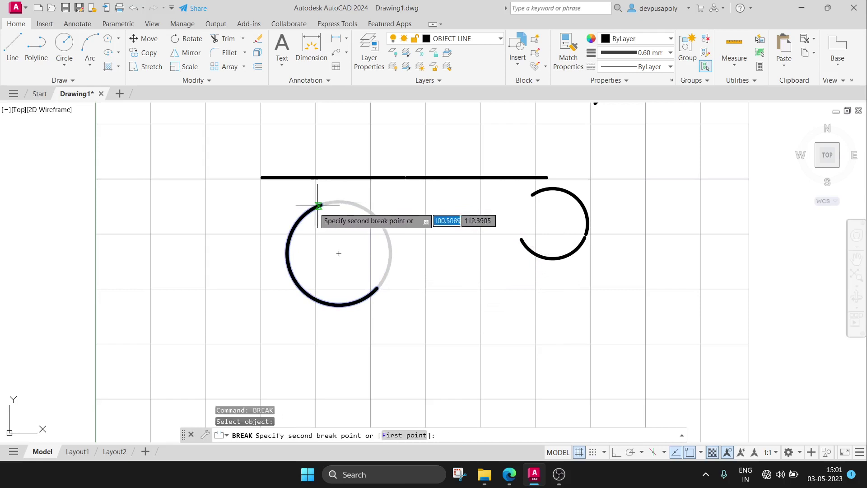
{"action": "left_click", "coordinate": [301, 218]}
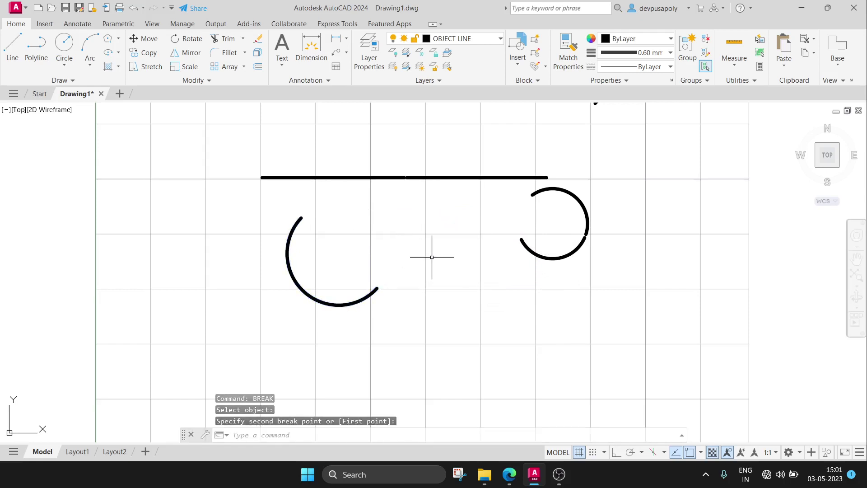
{"action": "key", "text": "Escape"}
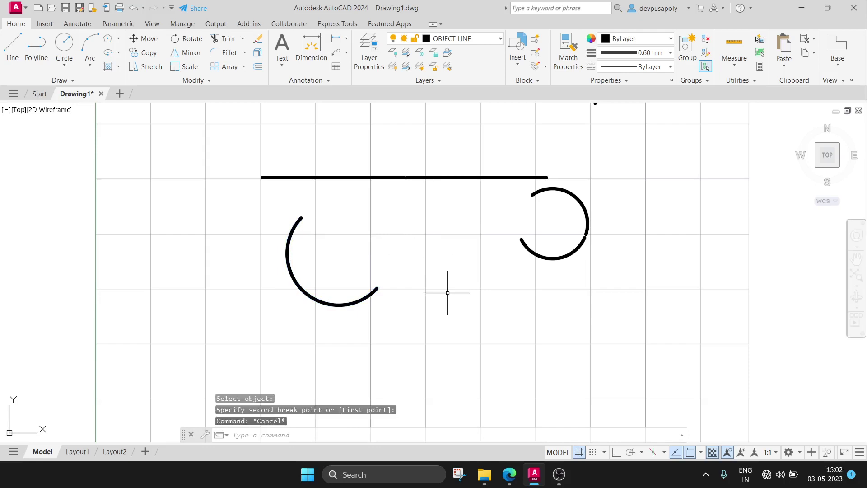
{"action": "scroll", "coordinate": [510, 271], "scroll_direction": "down", "scroll_amount": 2}
{"action": "middle_click_drag", "start_coordinate": [577, 239], "coordinate": [513, 244]}
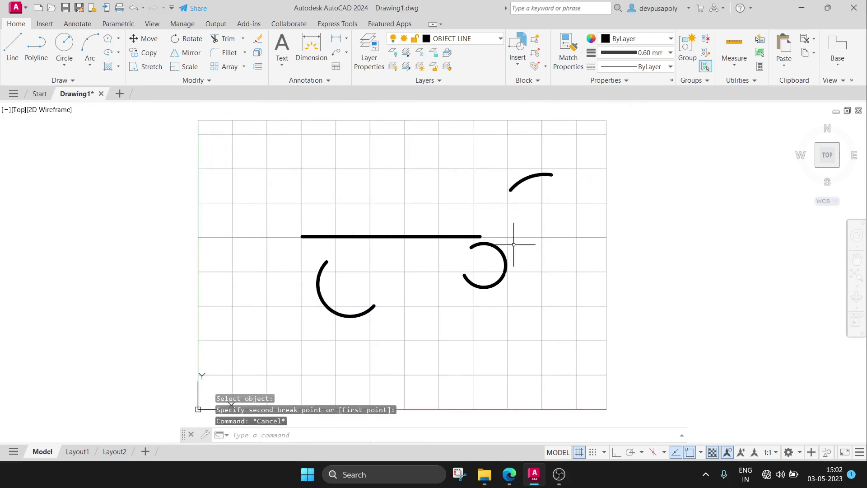
Window-select and erase the leftover line and arcs
{"action": "left_click", "coordinate": [263, 145]}
{"action": "left_click", "coordinate": [574, 342]}
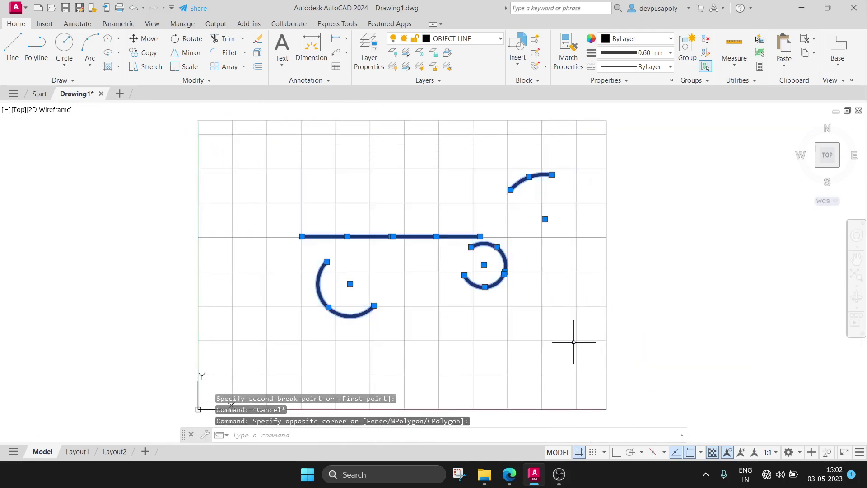
{"action": "key", "text": "Delete"}
{"action": "type", "text": "rectnage"}
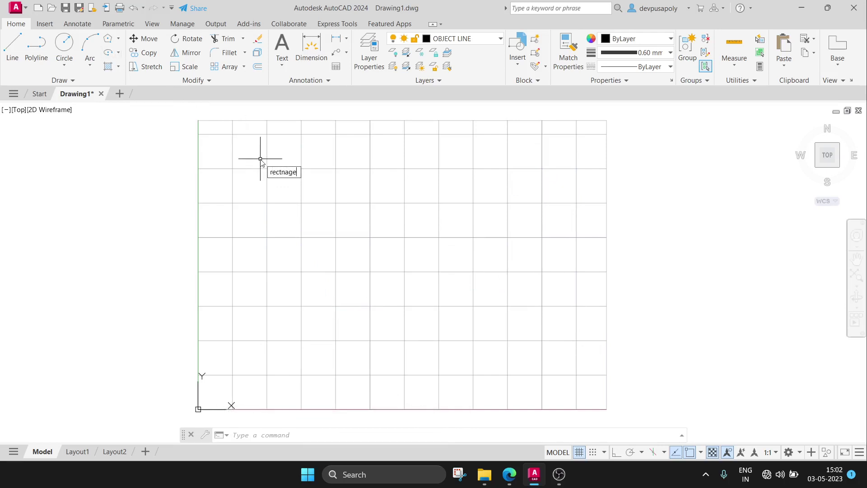
Draw a rectangle near the middle of the grid and select it
{"action": "type", "text": "l"}
{"action": "key", "text": "Return"}
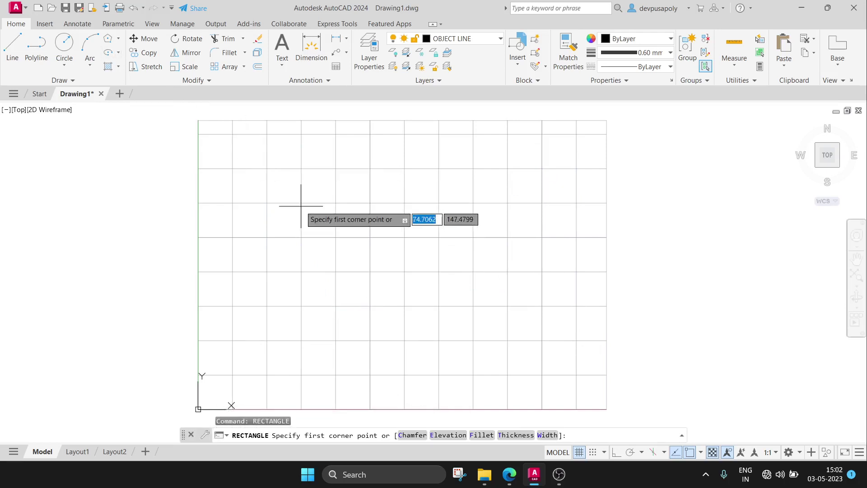
{"action": "left_click", "coordinate": [302, 170]}
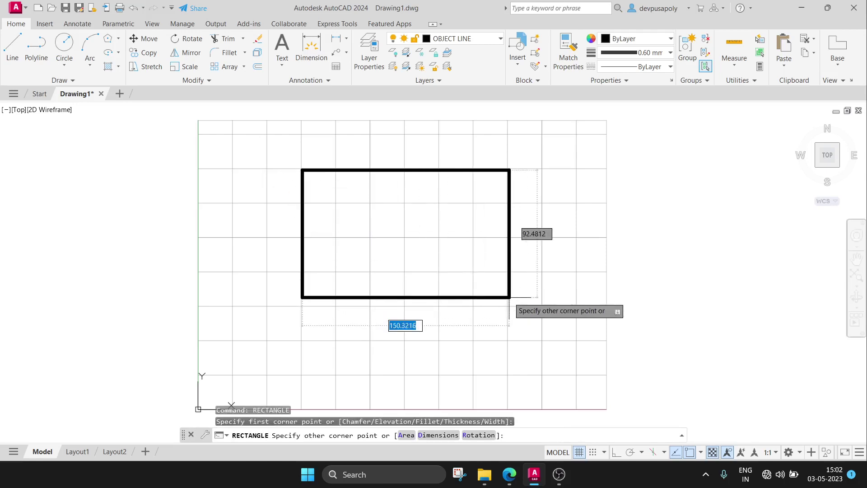
{"action": "left_click", "coordinate": [509, 297]}
{"action": "key", "text": "Escape"}
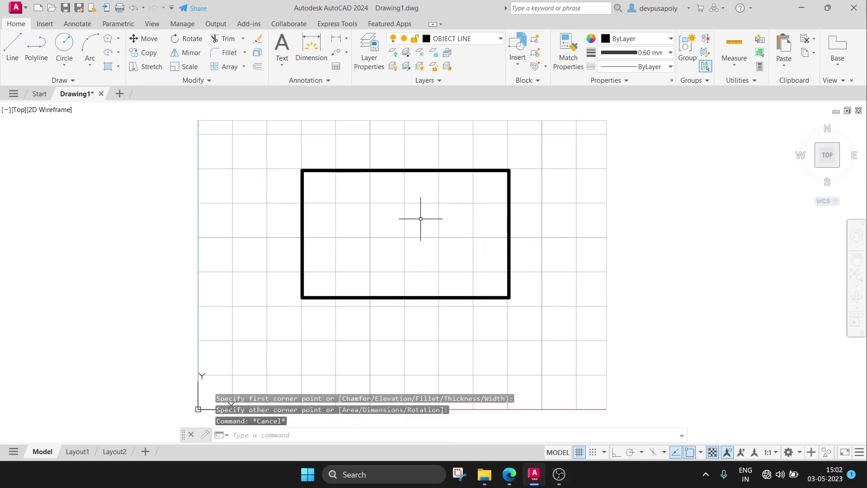
{"action": "left_click", "coordinate": [421, 172]}
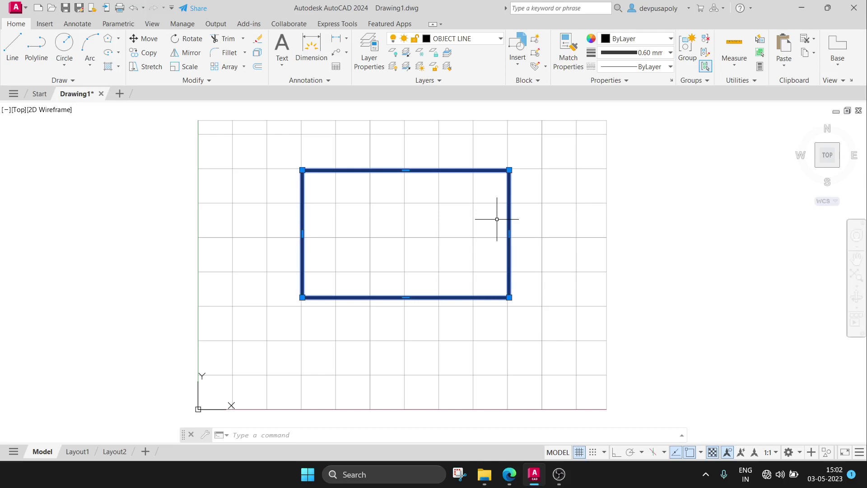
Explode the rectangle into four separate lines
{"action": "key", "text": "Escape"}
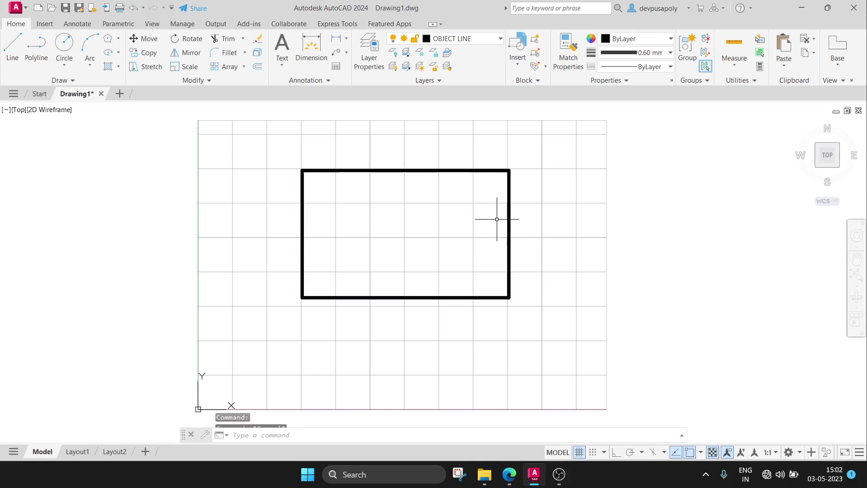
{"action": "type", "text": "expl"}
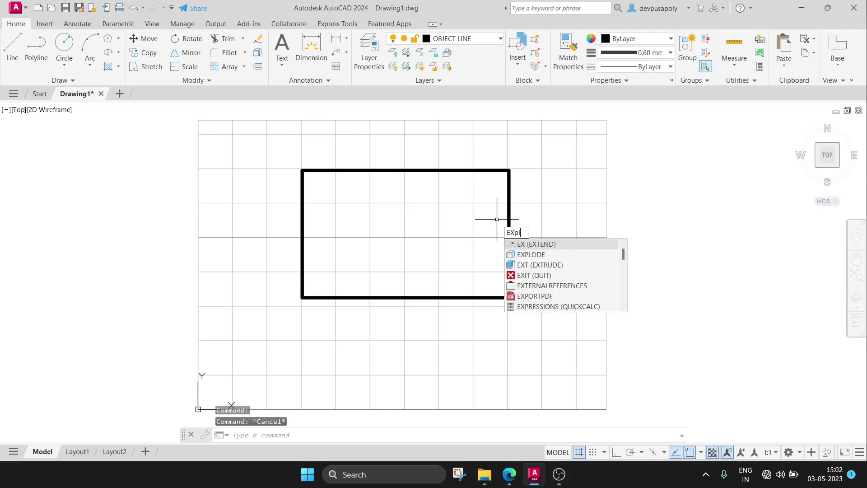
{"action": "type", "text": "ode"}
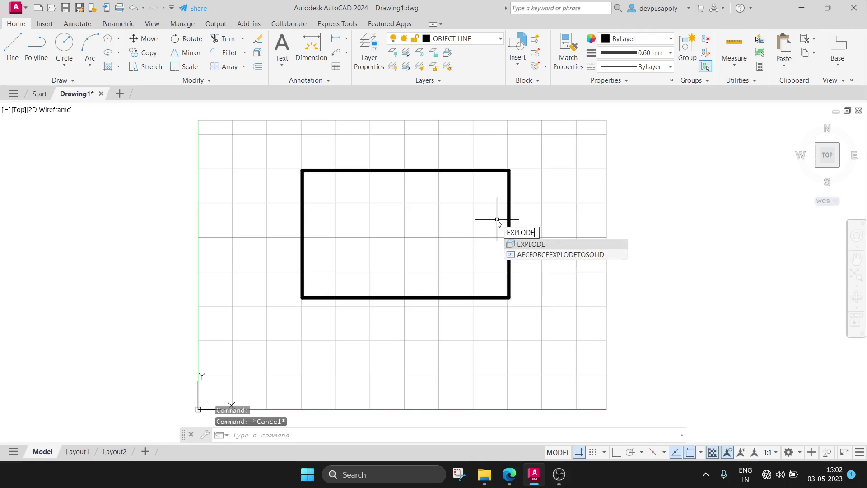
{"action": "key", "text": "Return"}
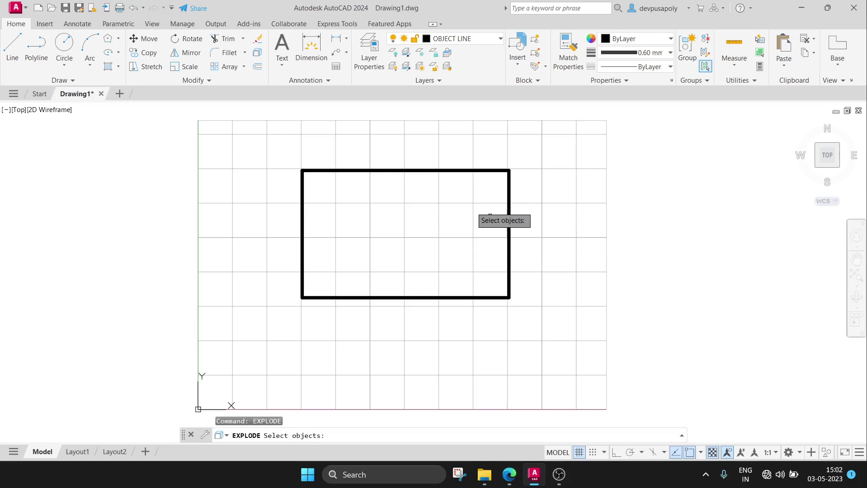
{"action": "left_click", "coordinate": [453, 171]}
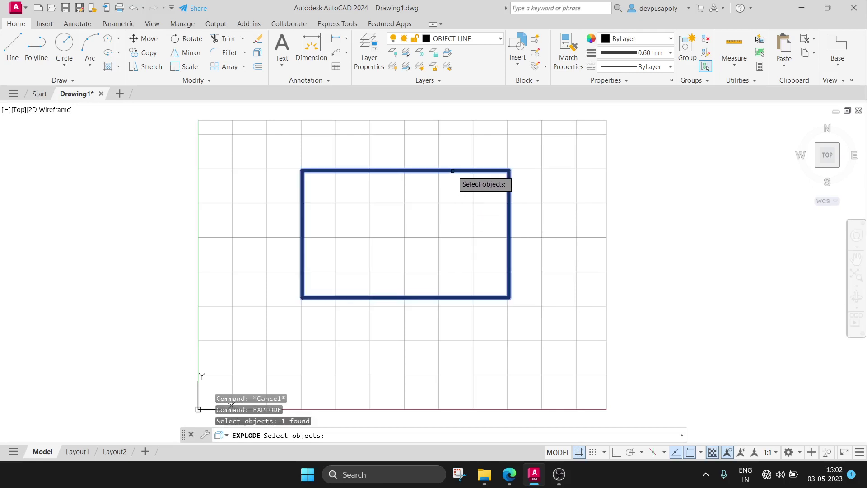
{"action": "key", "text": "Return"}
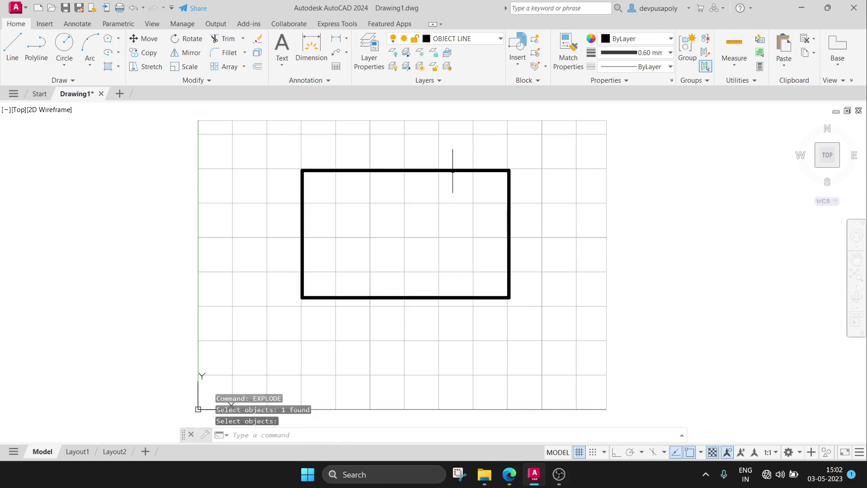
Select edges individually and by window to confirm they are separate lines
{"action": "left_click", "coordinate": [422, 170]}
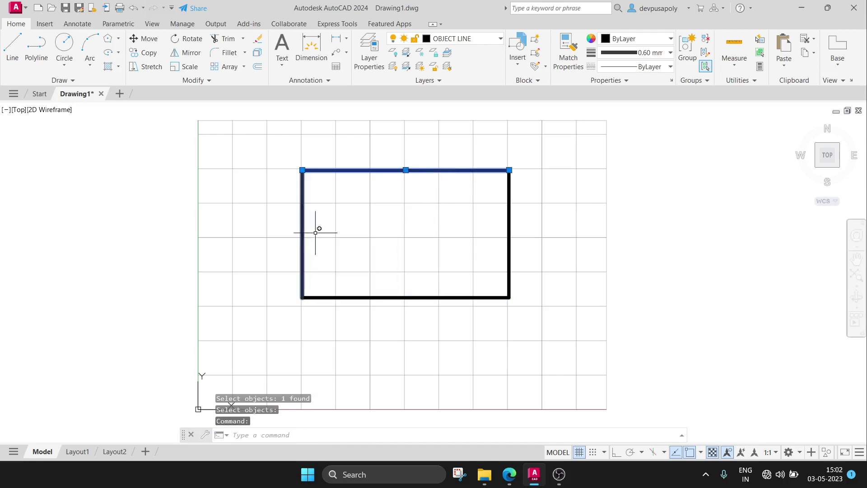
{"action": "left_click", "coordinate": [394, 298]}
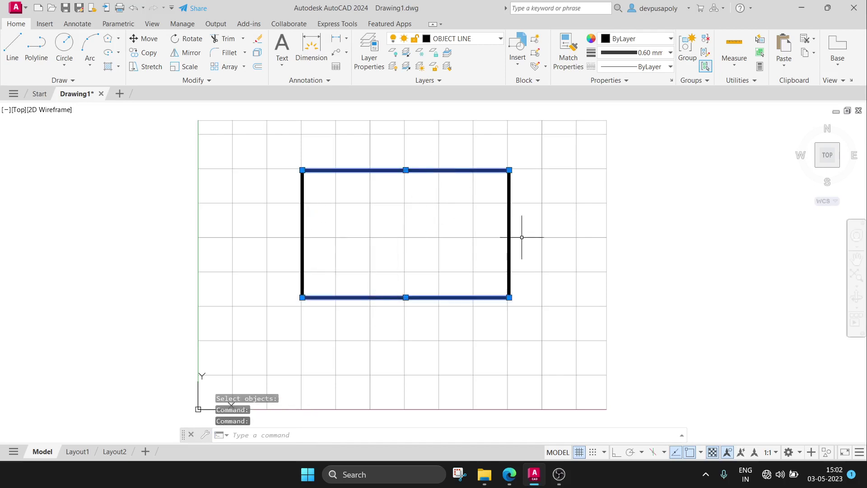
{"action": "key", "text": "Escape"}
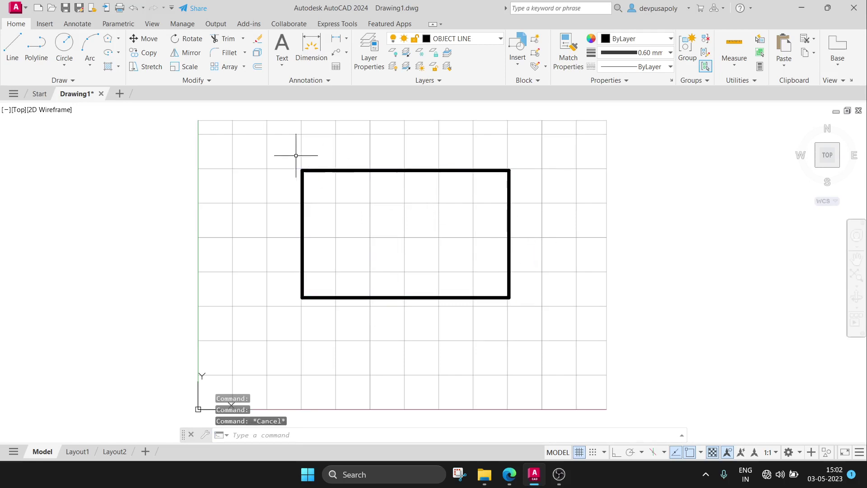
{"action": "left_click", "coordinate": [272, 149]}
{"action": "left_click", "coordinate": [550, 348]}
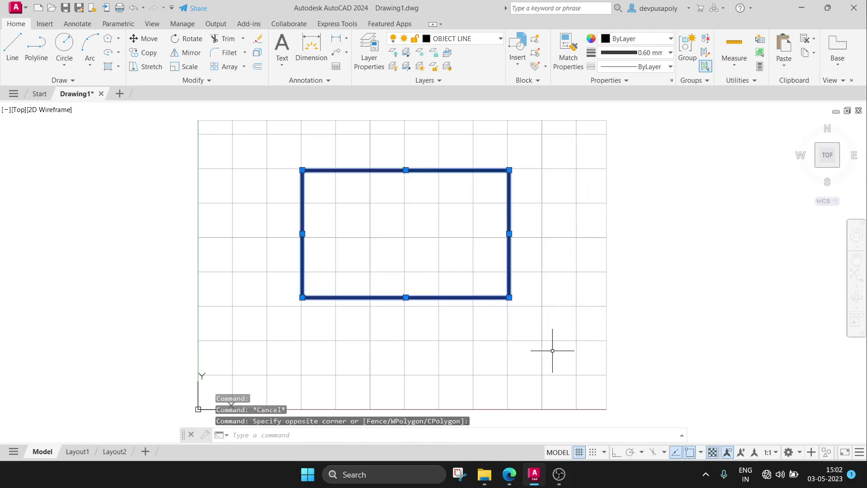
{"action": "key", "text": "Escape"}
{"action": "middle_click_drag", "start_coordinate": [550, 339], "coordinate": [553, 329]}
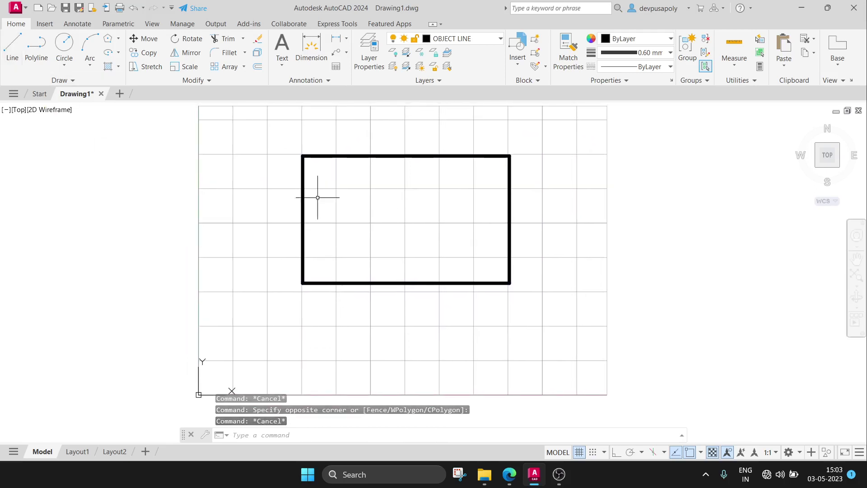
{"action": "left_click", "coordinate": [278, 132]}
{"action": "left_click", "coordinate": [555, 318]}
Erase the four edges and redraw the rectangle as one closed polyline through its corners
{"action": "key", "text": "Delete"}
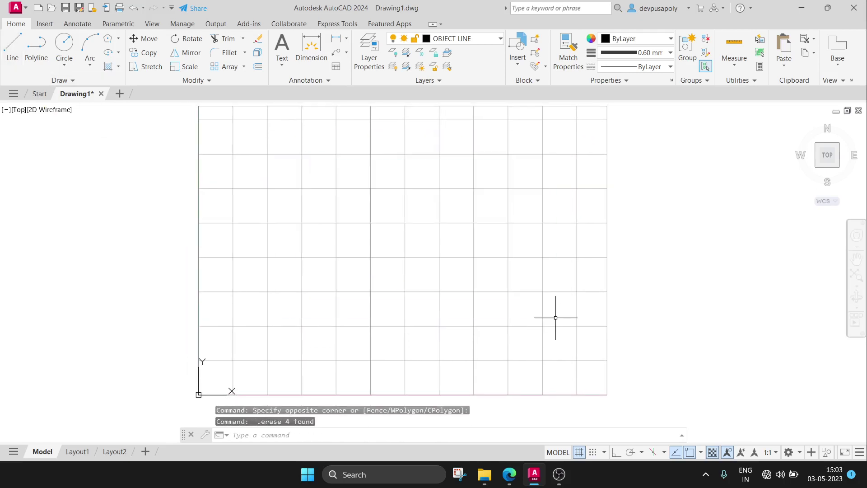
{"action": "left_click", "coordinate": [40, 64]}
{"action": "left_click", "coordinate": [301, 152]}
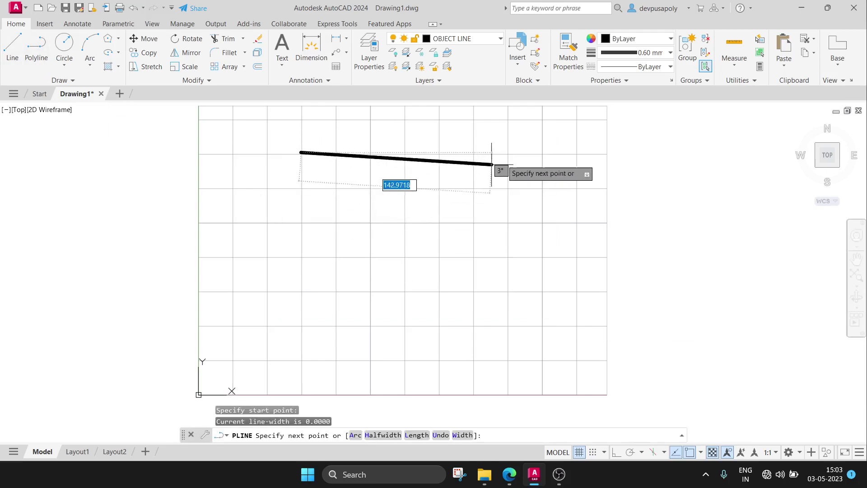
{"action": "left_click", "coordinate": [506, 155]}
{"action": "left_click", "coordinate": [506, 281]}
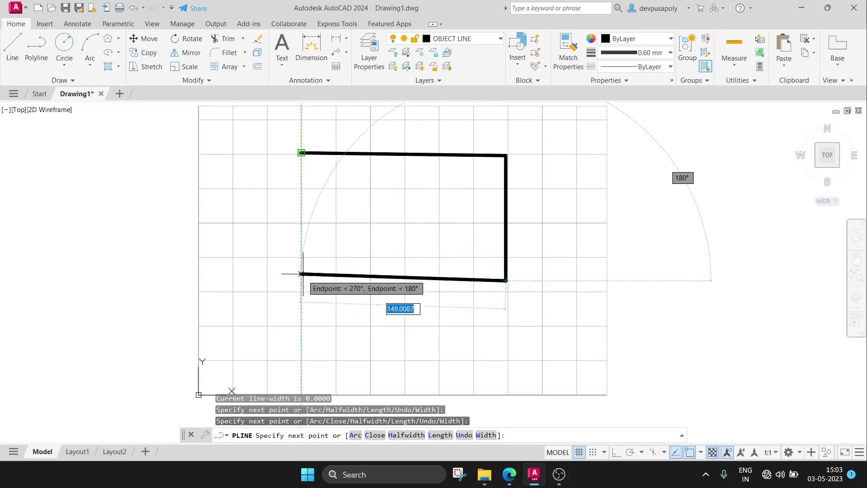
{"action": "left_click", "coordinate": [301, 279]}
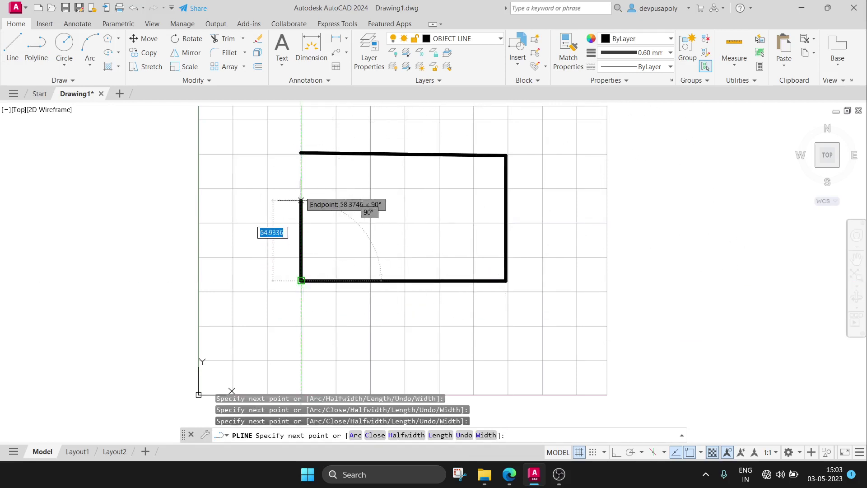
{"action": "left_click", "coordinate": [301, 153]}
{"action": "key", "text": "Escape"}
{"action": "left_click", "coordinate": [374, 153]}
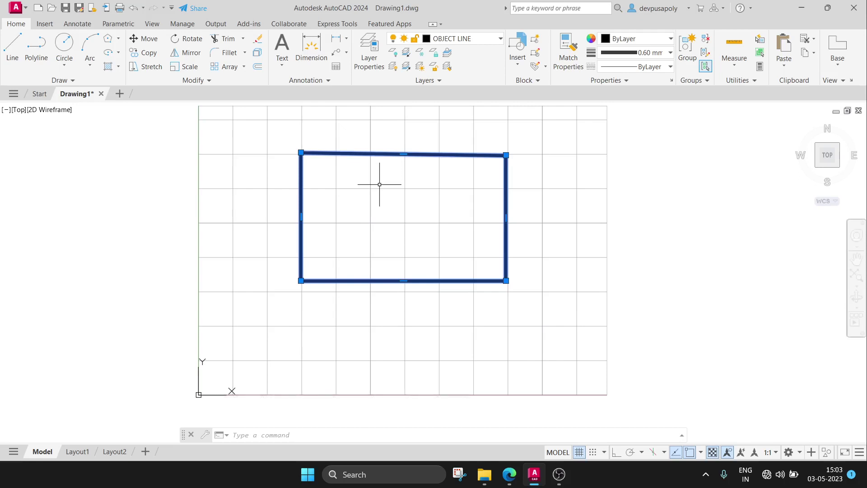
Start a break on the polyline's top edge, then cancel it
{"action": "key", "text": "Escape"}
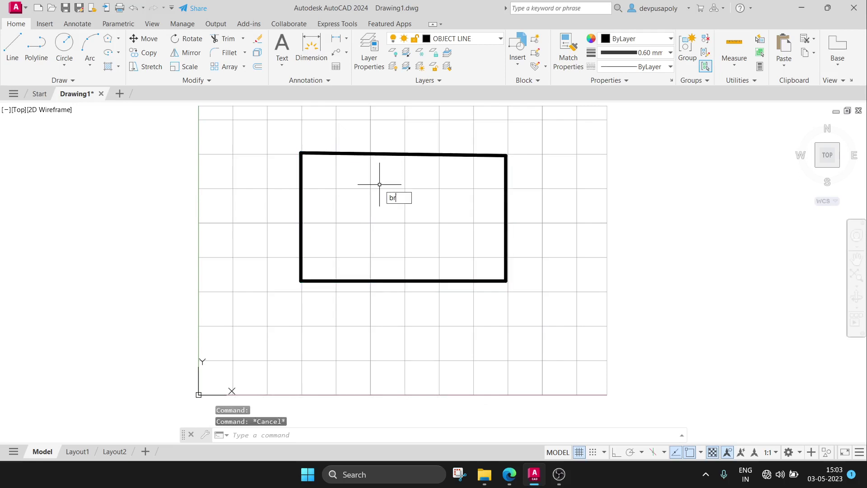
{"action": "key", "text": "Return"}
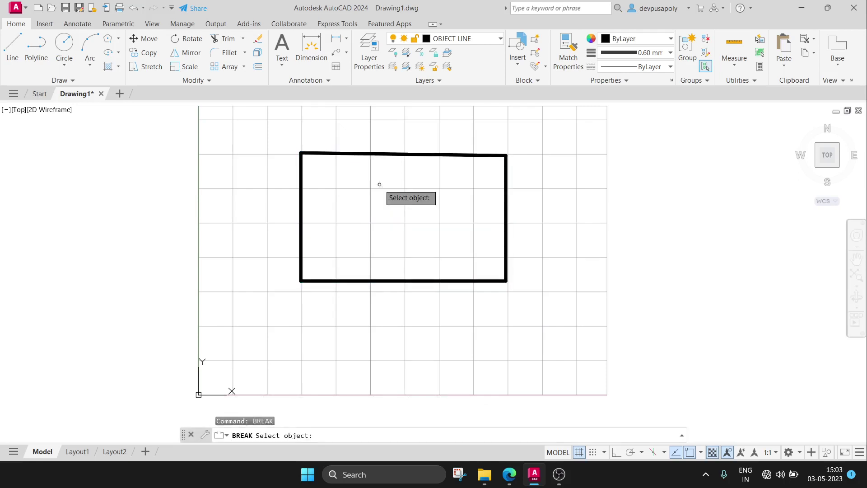
{"action": "left_click", "coordinate": [406, 153]}
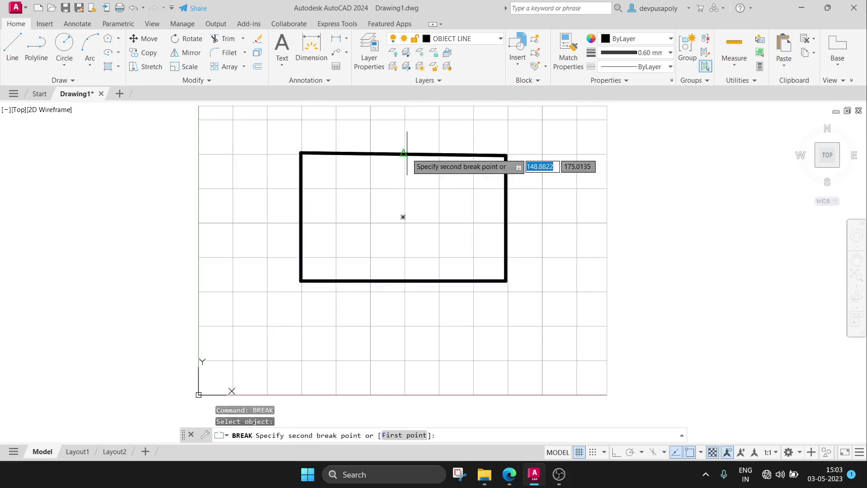
{"action": "key", "text": "Return"}
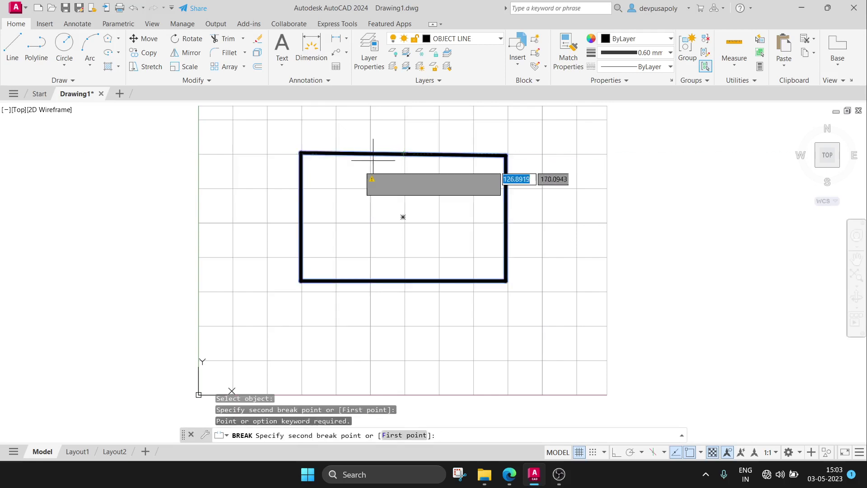
{"action": "key", "text": "Escape"}
{"action": "type", "text": "EXPLODE"}
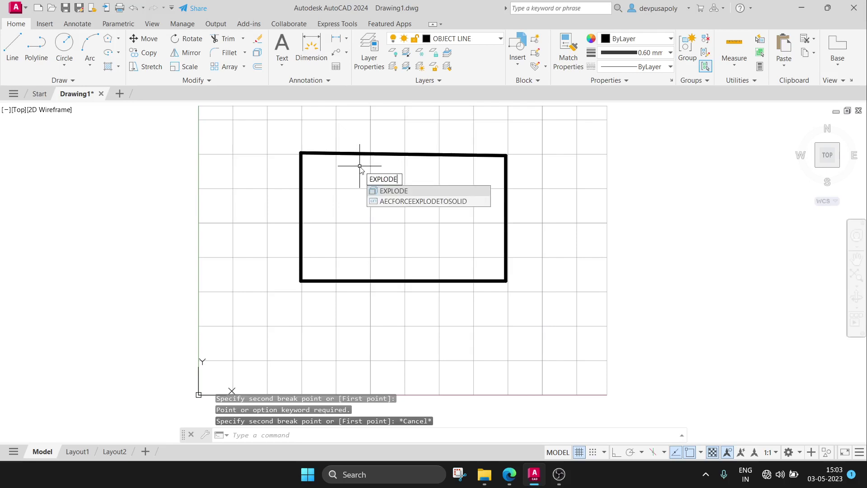
Explode the polyline rectangle and check its top, left and bottom edges are separate
{"action": "key", "text": "Return"}
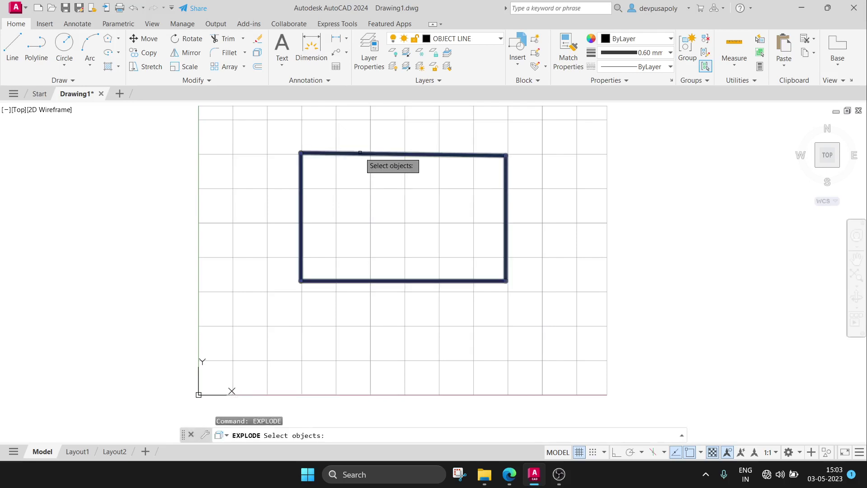
{"action": "left_click", "coordinate": [360, 153]}
{"action": "key", "text": "Return"}
{"action": "key", "text": "Return"}
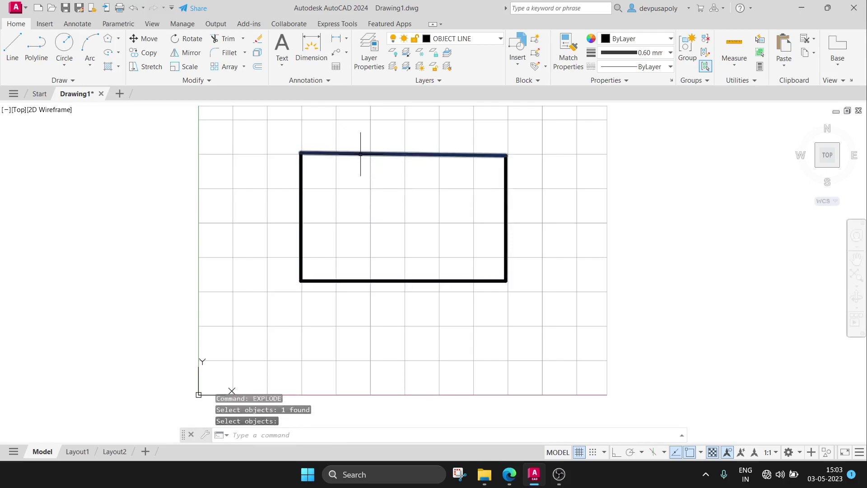
{"action": "left_click", "coordinate": [360, 153]}
{"action": "left_click", "coordinate": [301, 219]}
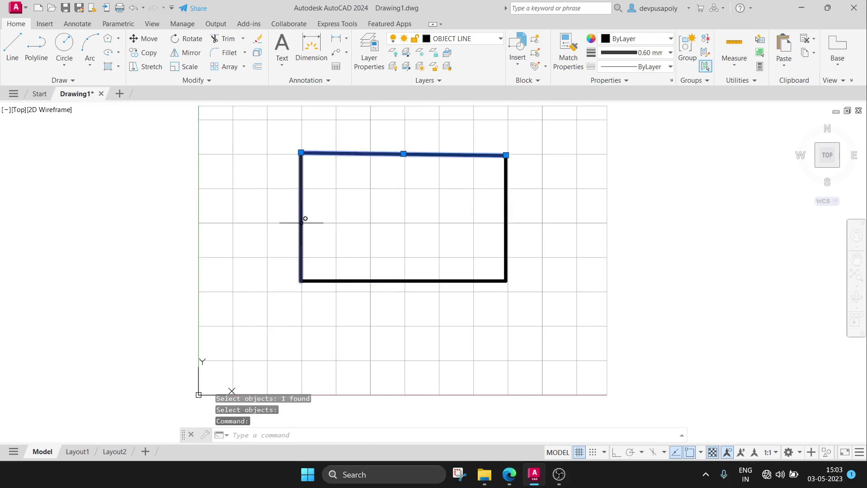
{"action": "left_click", "coordinate": [361, 280]}
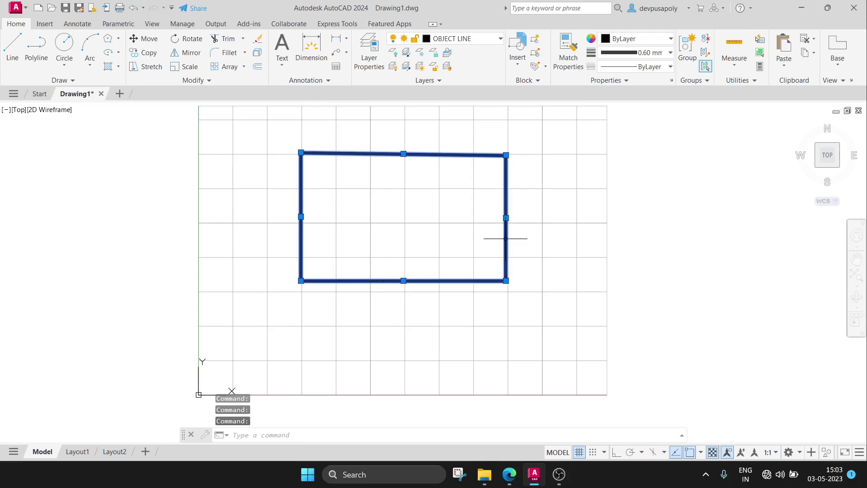
{"action": "key", "text": "Escape"}
Window-select the left edge, clear it, and switch to the PDF textbook
{"action": "left_click", "coordinate": [248, 121]}
{"action": "left_click", "coordinate": [415, 346]}
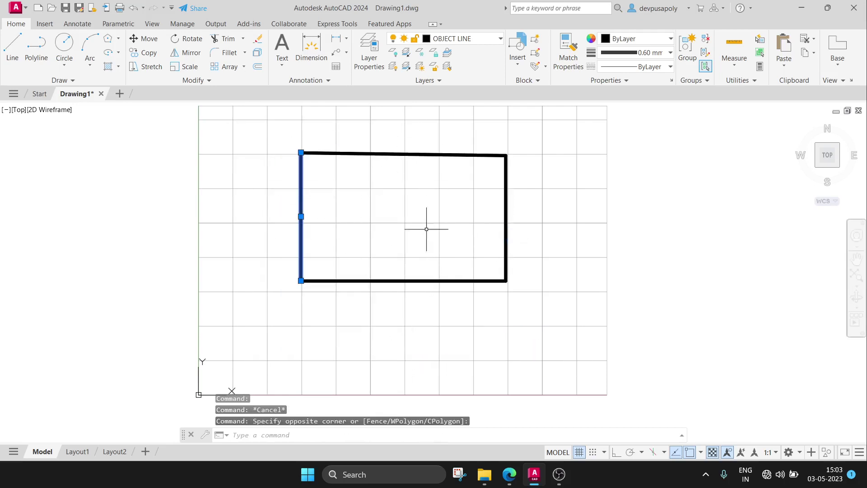
{"action": "key", "text": "Escape"}
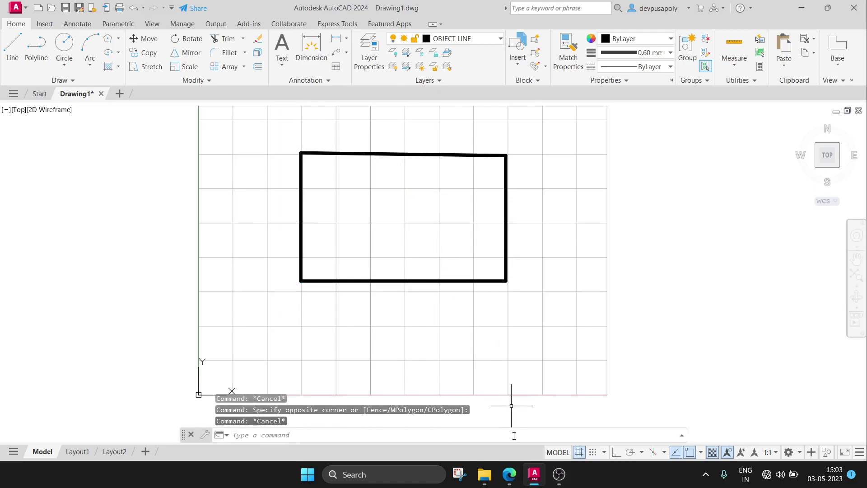
{"action": "left_click", "coordinate": [509, 473]}
Scroll the PDF past Trim and Extend to the page-139 Move lesson, then return to AutoCAD
{"action": "scroll", "coordinate": [424, 322], "scroll_direction": "down", "scroll_amount": 3}
{"action": "scroll", "coordinate": [424, 322], "scroll_direction": "down", "scroll_amount": 5}
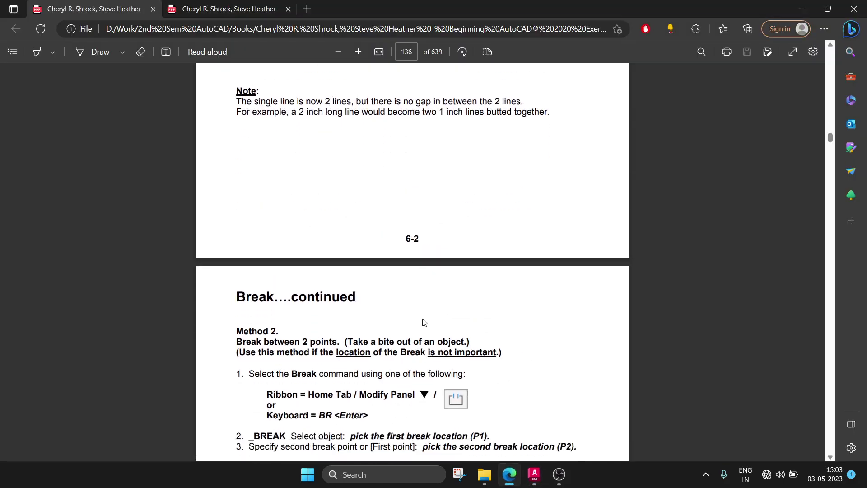
{"action": "scroll", "coordinate": [424, 322], "scroll_direction": "down", "scroll_amount": 7}
{"action": "scroll", "coordinate": [424, 322], "scroll_direction": "down", "scroll_amount": 3}
{"action": "scroll", "coordinate": [424, 321], "scroll_direction": "down", "scroll_amount": 6}
{"action": "scroll", "coordinate": [425, 321], "scroll_direction": "down", "scroll_amount": 5}
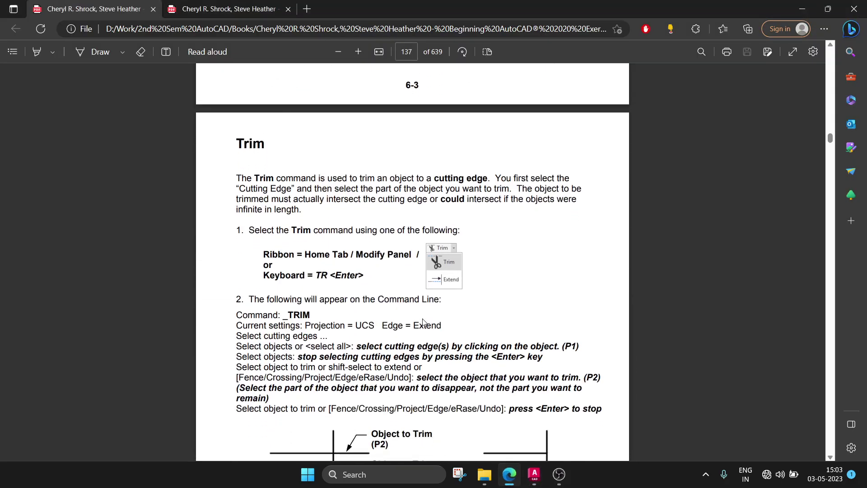
{"action": "scroll", "coordinate": [425, 322], "scroll_direction": "down", "scroll_amount": 9}
{"action": "scroll", "coordinate": [425, 322], "scroll_direction": "down", "scroll_amount": 7}
{"action": "scroll", "coordinate": [424, 321], "scroll_direction": "down", "scroll_amount": 1}
{"action": "scroll", "coordinate": [424, 322], "scroll_direction": "down", "scroll_amount": 8}
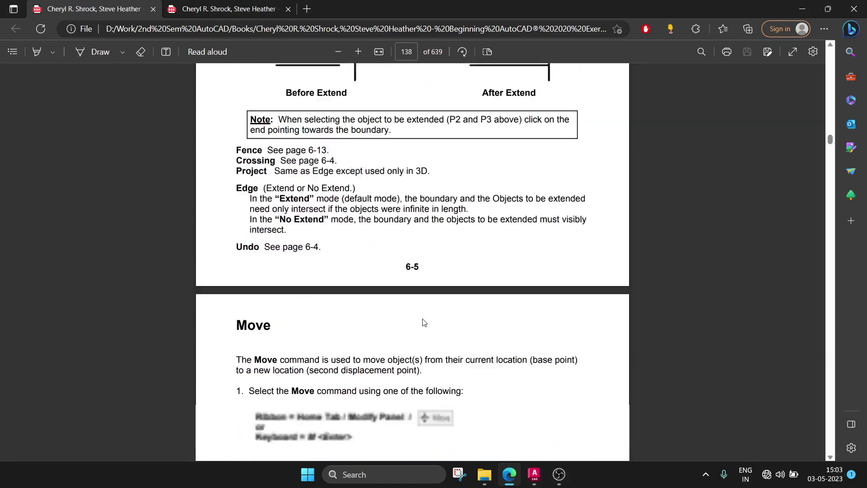
{"action": "scroll", "coordinate": [424, 322], "scroll_direction": "down", "scroll_amount": 3}
{"action": "scroll", "coordinate": [424, 322], "scroll_direction": "down", "scroll_amount": 5}
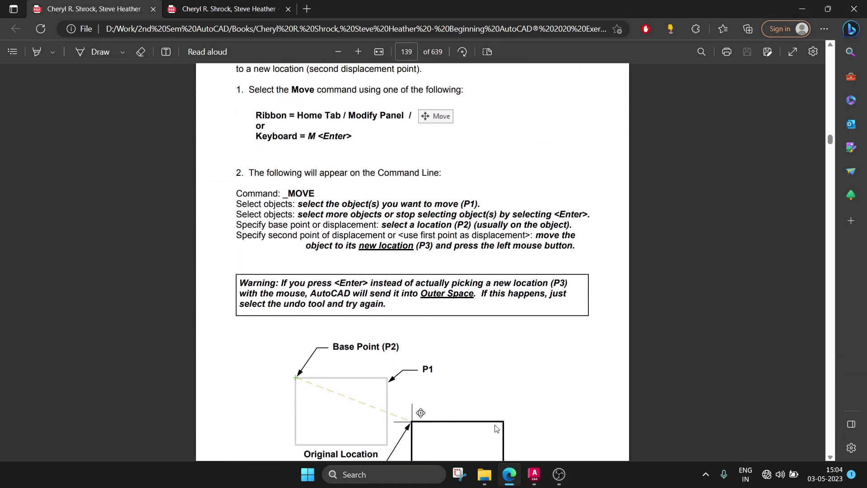
{"action": "left_click", "coordinate": [535, 473]}
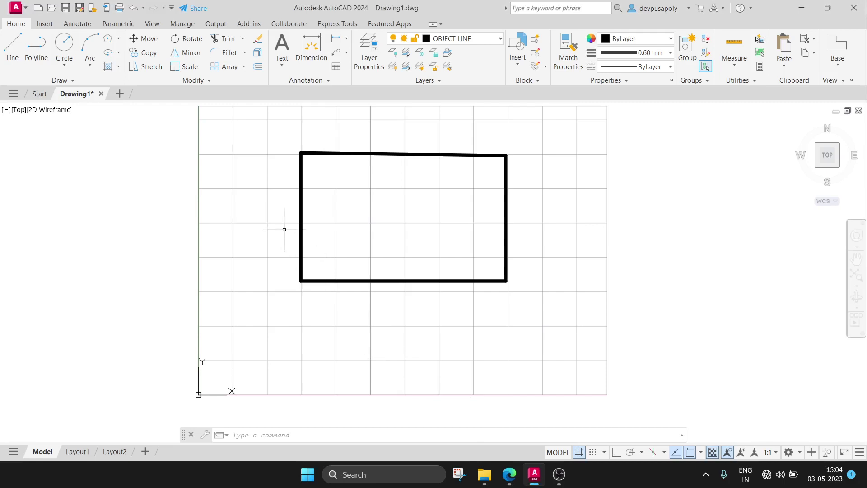
Window-select the old skewed rectangle and delete it
{"action": "left_click", "coordinate": [268, 128]}
{"action": "left_click", "coordinate": [562, 356]}
{"action": "key", "text": "Delete"}
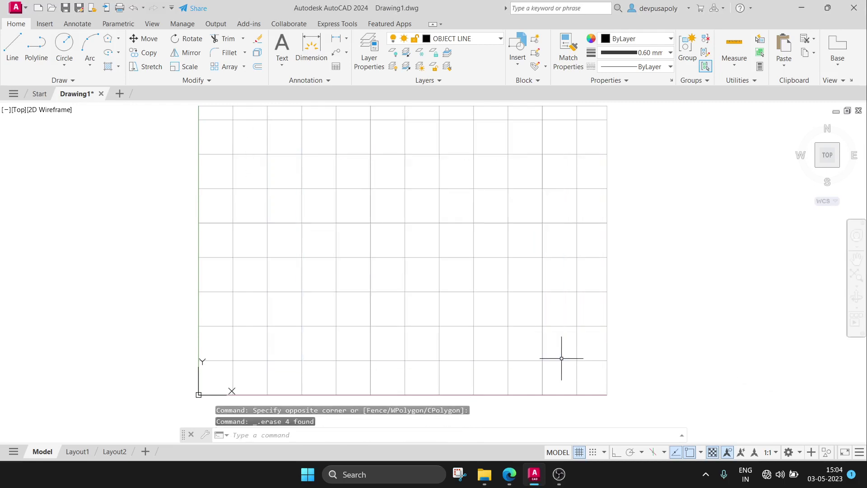
Draw a new upright rectangle near the grid's upper left with RECTANG
{"action": "type", "text": "rect"}
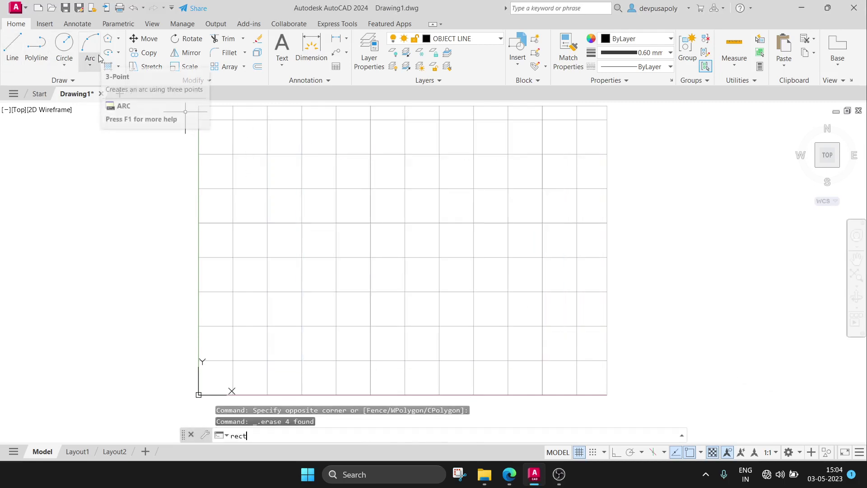
{"action": "type", "text": "nagle"}
{"action": "key", "text": "Return"}
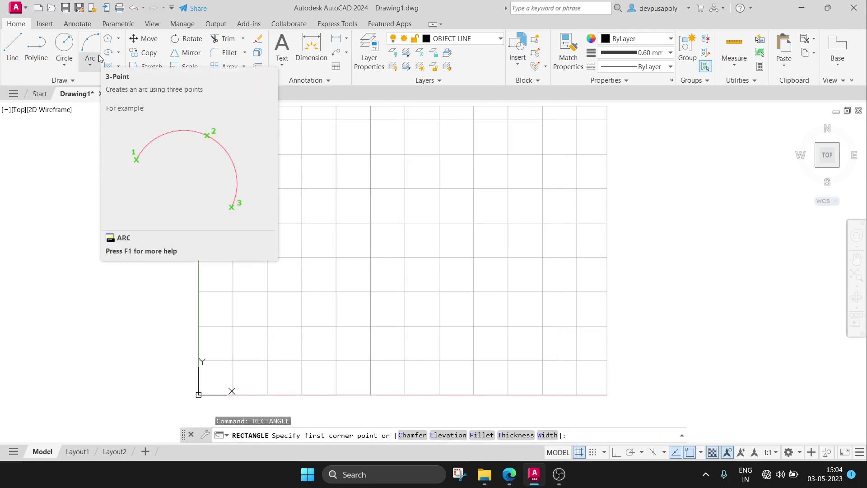
{"action": "key", "text": "Escape"}
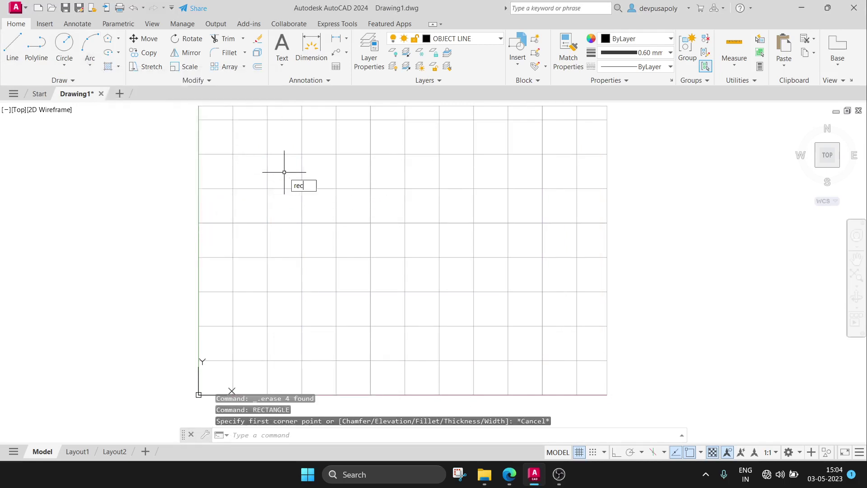
{"action": "key", "text": "Down"}
{"action": "key", "text": "Return"}
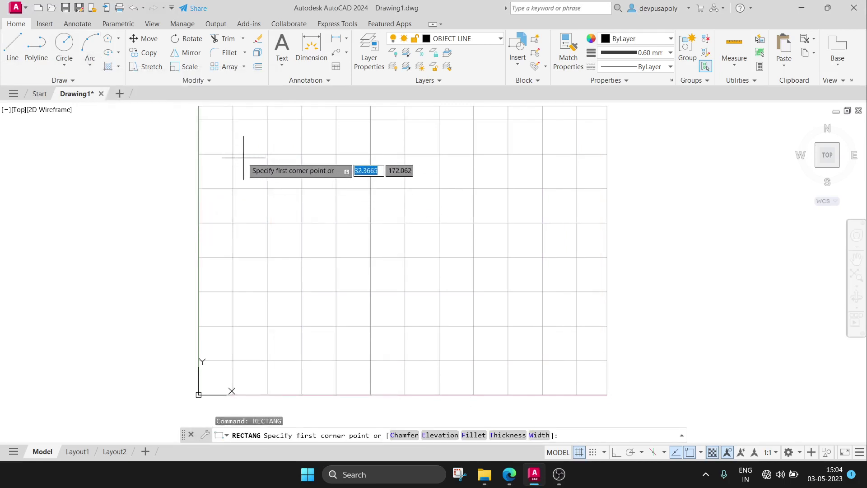
{"action": "left_click", "coordinate": [232, 153]}
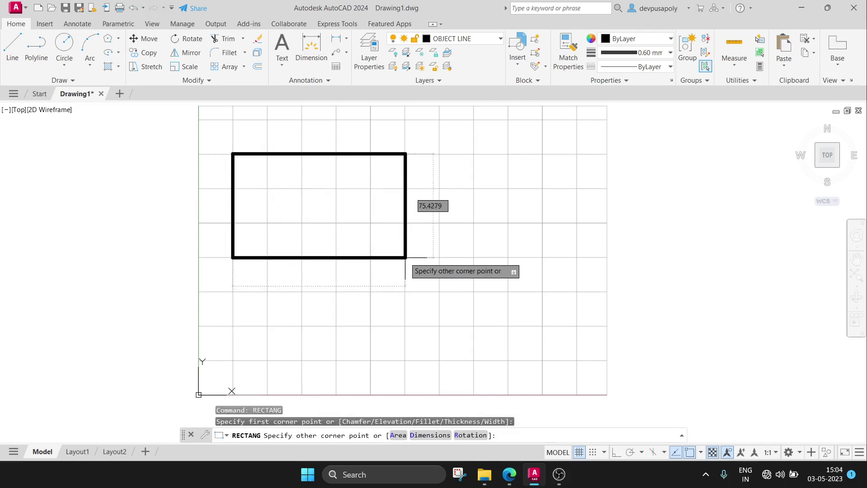
{"action": "key", "text": "Escape"}
Move the rectangle rightward from its bottom-right corner into the grid's upper right area
{"action": "type", "text": "c"}
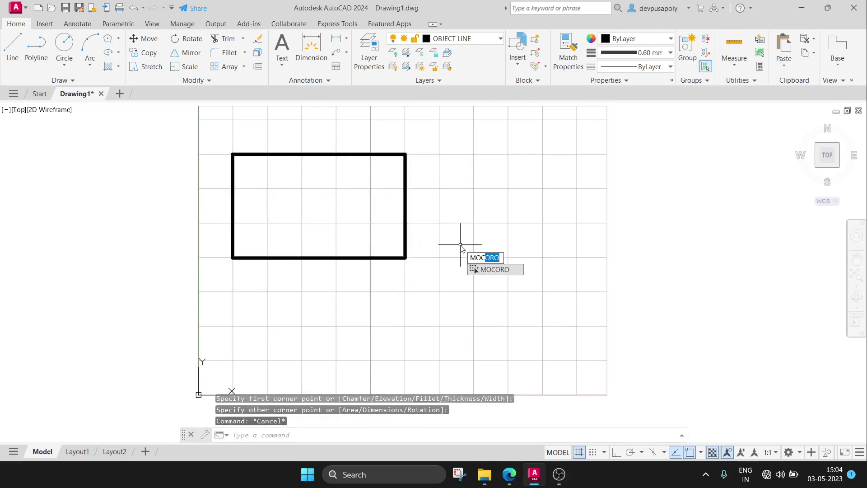
{"action": "key", "text": "Return"}
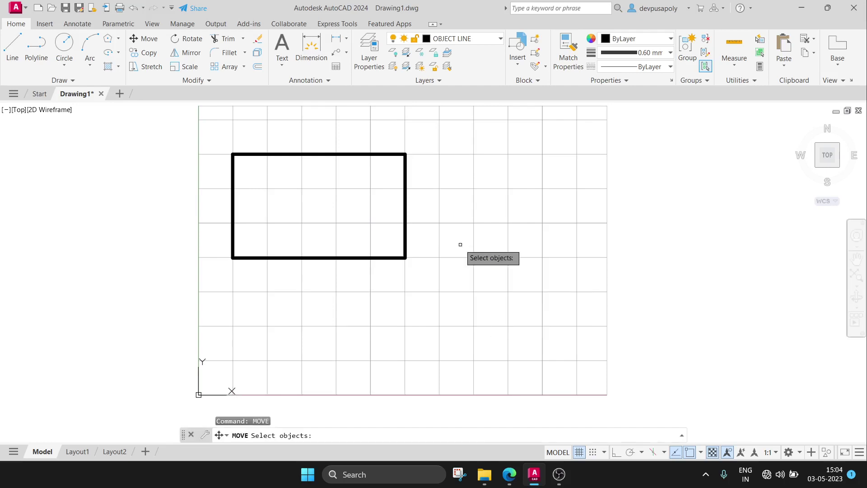
{"action": "left_click", "coordinate": [391, 258]}
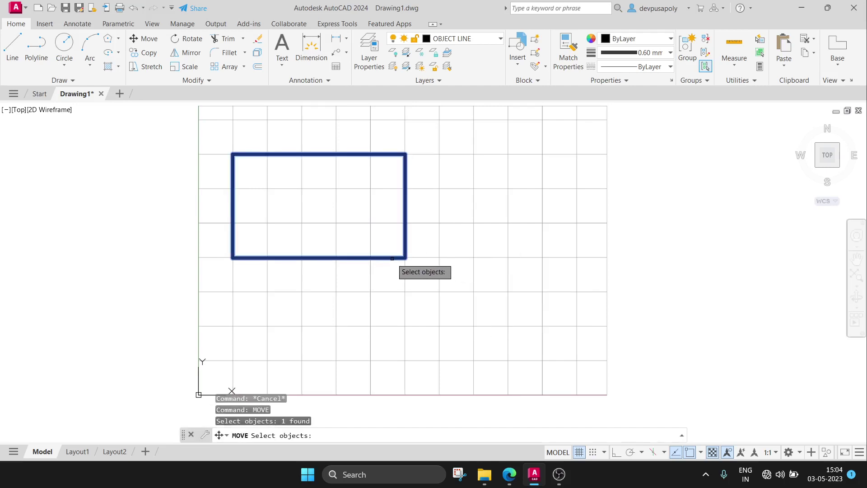
{"action": "key", "text": "Return"}
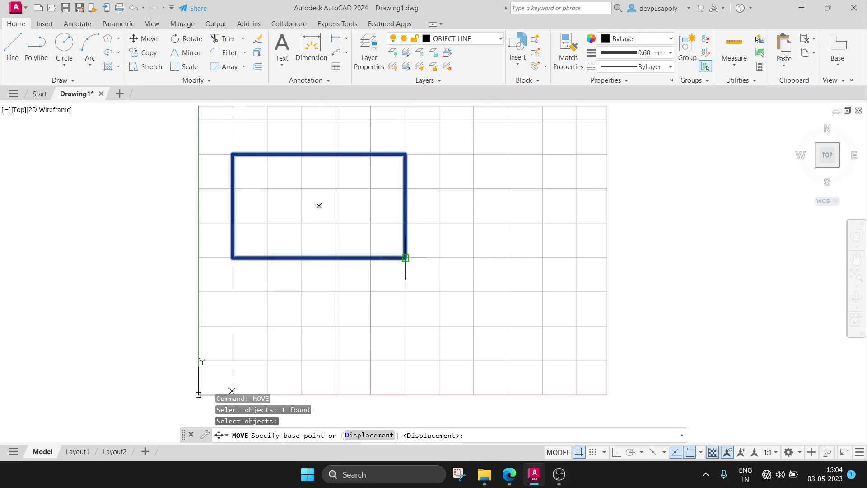
{"action": "left_click", "coordinate": [405, 257]}
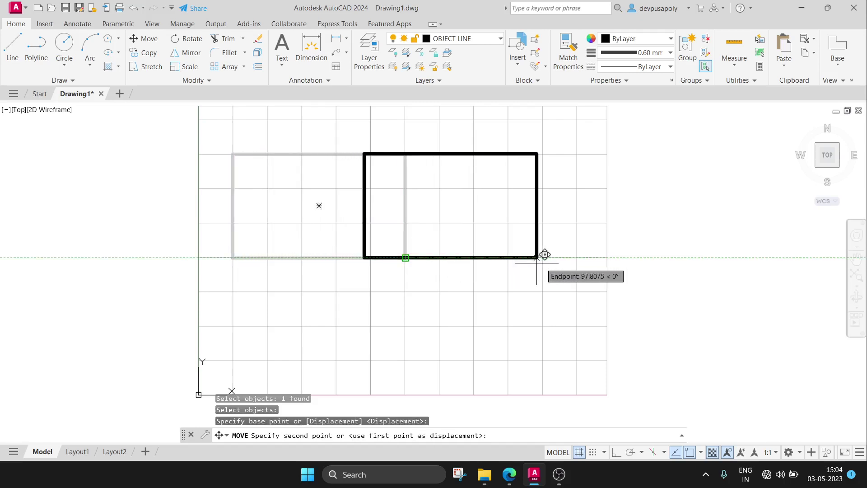
{"action": "left_click", "coordinate": [584, 258]}
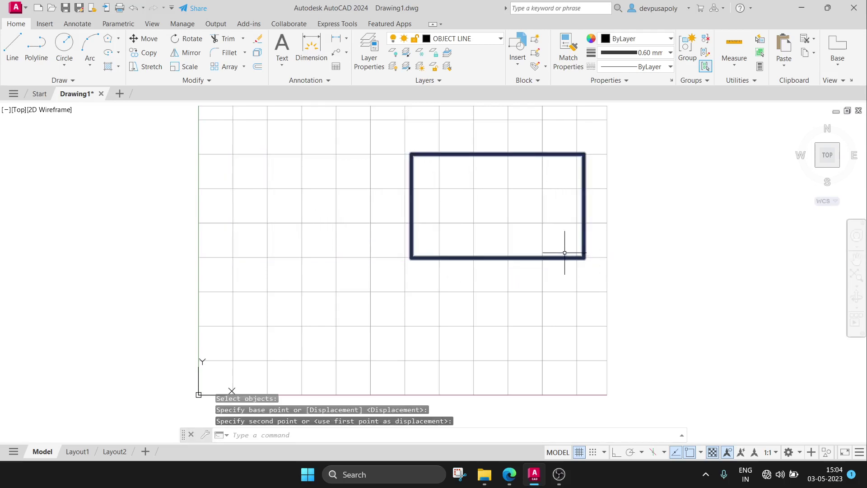
{"action": "left_click", "coordinate": [516, 155]}
Right-drag the rectangle left toward the grid's middle and drop it there with Move Here
{"action": "left_click", "coordinate": [412, 256]}
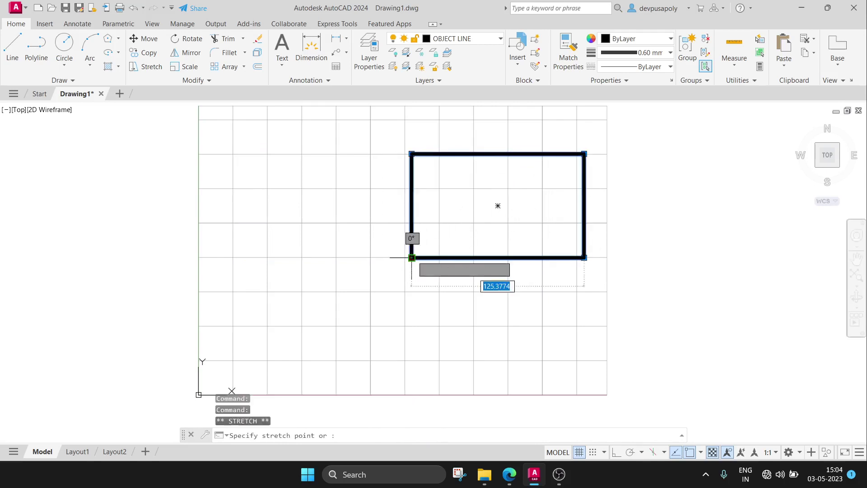
{"action": "key", "text": "Escape"}
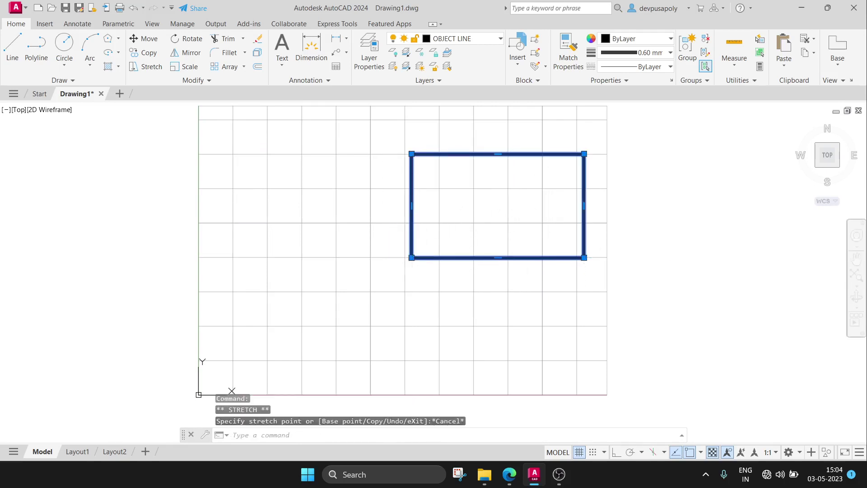
{"action": "left_click", "coordinate": [411, 257]}
{"action": "key", "text": "Escape"}
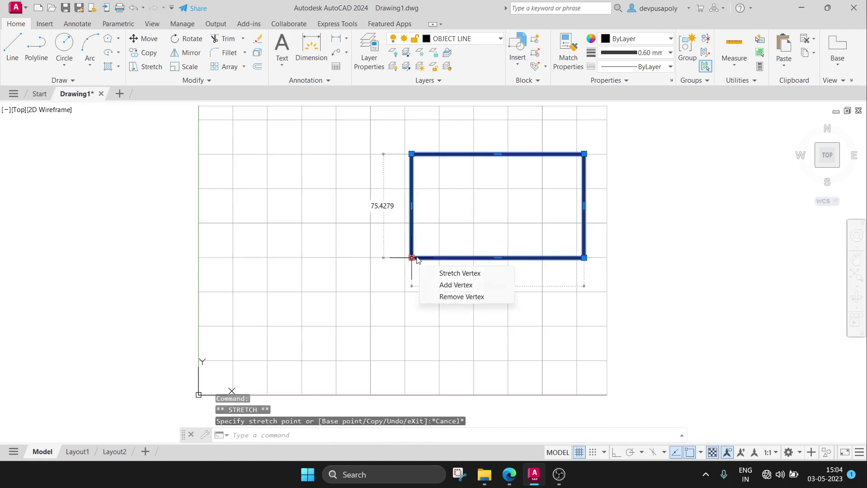
{"action": "left_click_drag", "start_coordinate": [412, 257], "coordinate": [352, 258]}
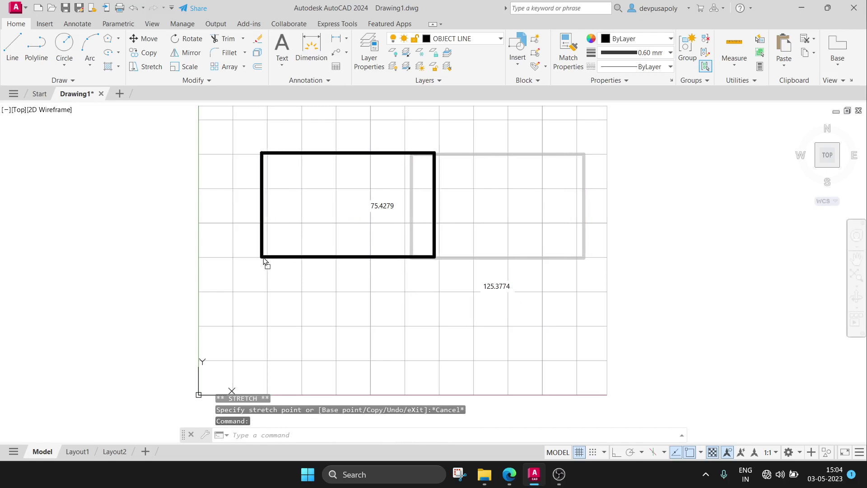
{"action": "right_click_drag", "start_coordinate": [351, 258], "coordinate": [263, 260]}
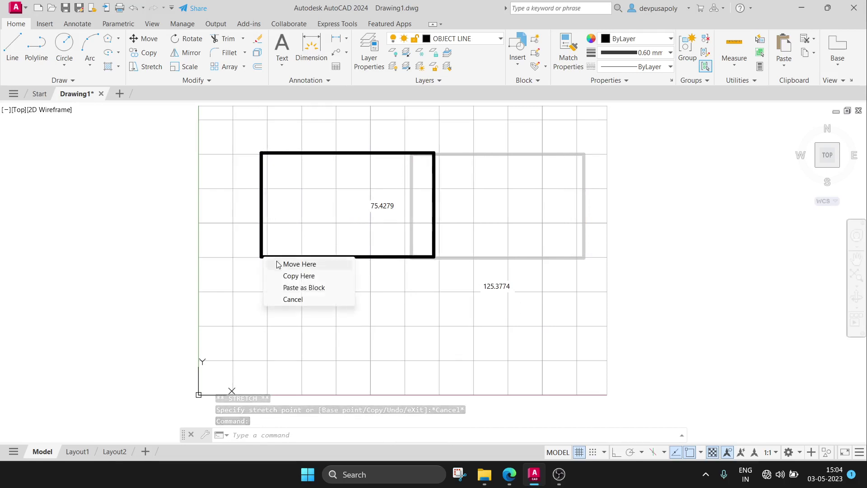
{"action": "left_click", "coordinate": [280, 264]}
{"action": "right_click", "coordinate": [278, 264]}
{"action": "key", "text": "Escape"}
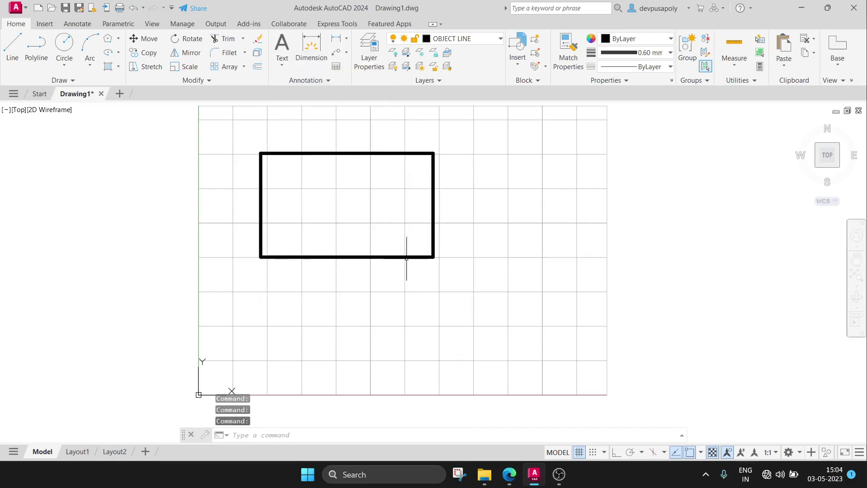
Drag-copy the rectangle to the right, then undo the copy, leaving one rectangle
{"action": "left_click", "coordinate": [407, 257]}
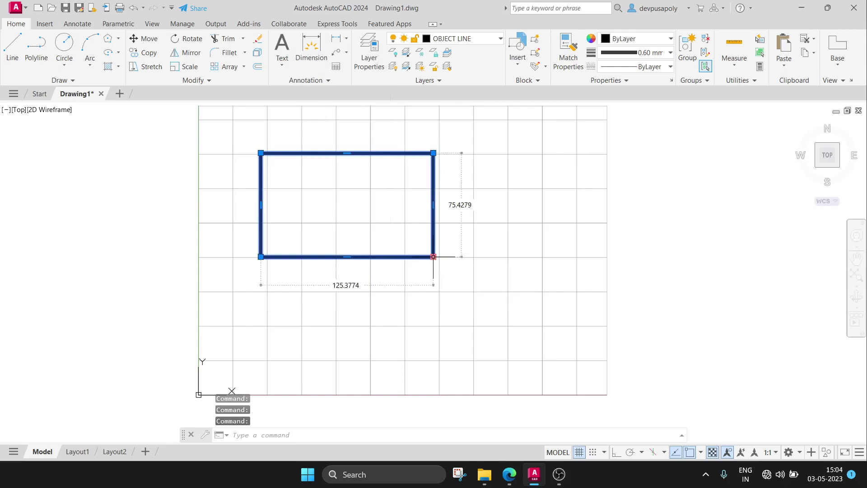
{"action": "left_click_drag", "start_coordinate": [433, 256], "coordinate": [540, 258]}
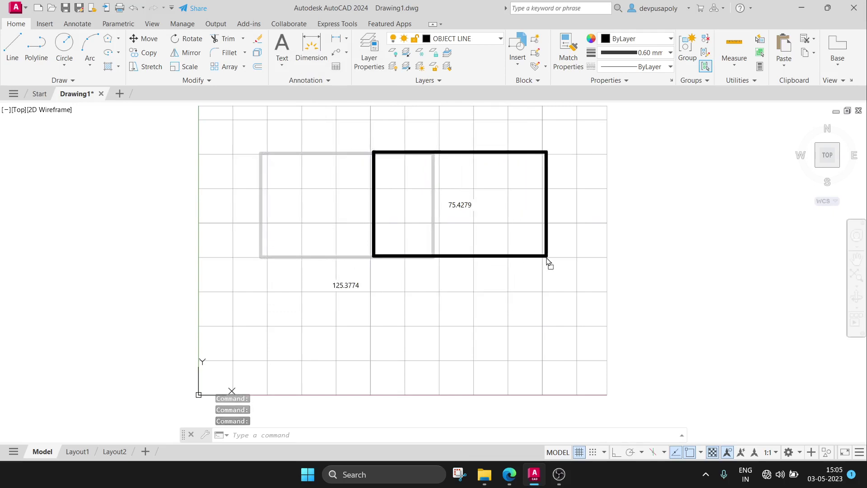
{"action": "right_click_drag", "start_coordinate": [540, 258], "coordinate": [548, 258]}
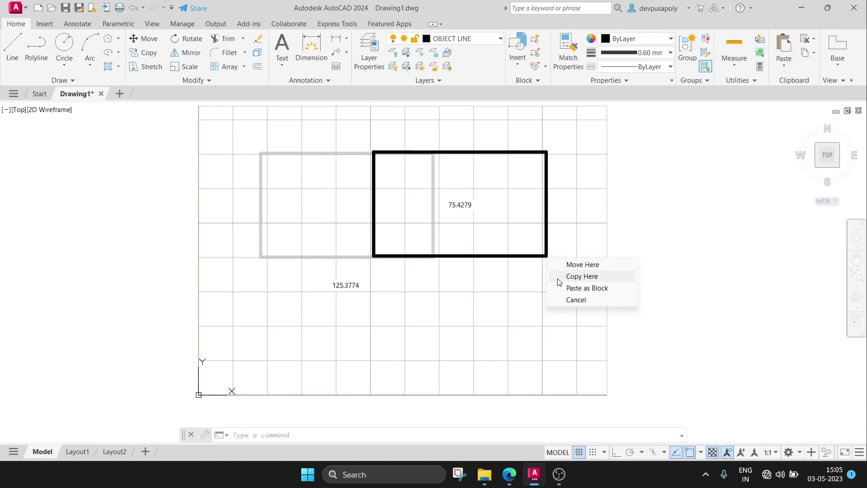
{"action": "left_click", "coordinate": [559, 277]}
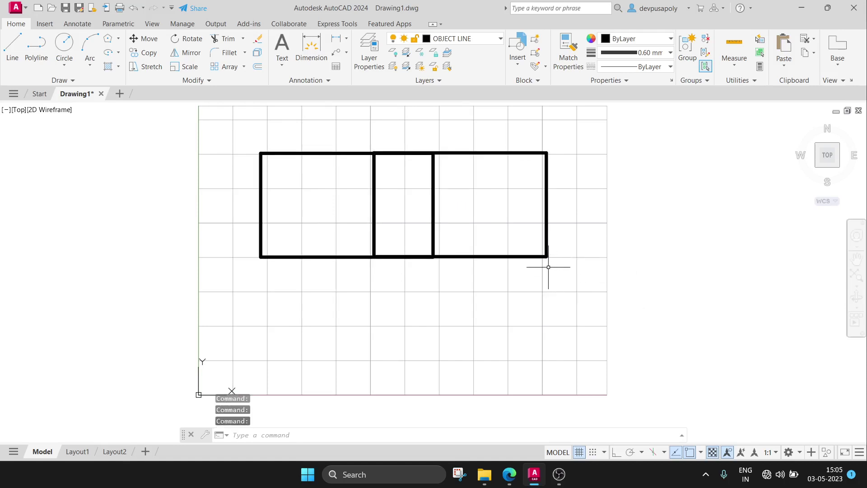
{"action": "key", "text": "ctrl+z"}
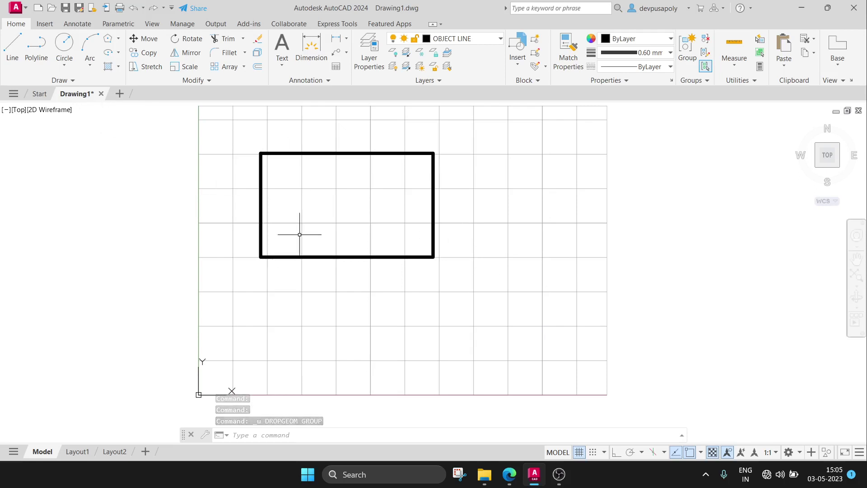
Move the rectangle rightward from its centre into the grid's upper right
{"action": "type", "text": "mo"}
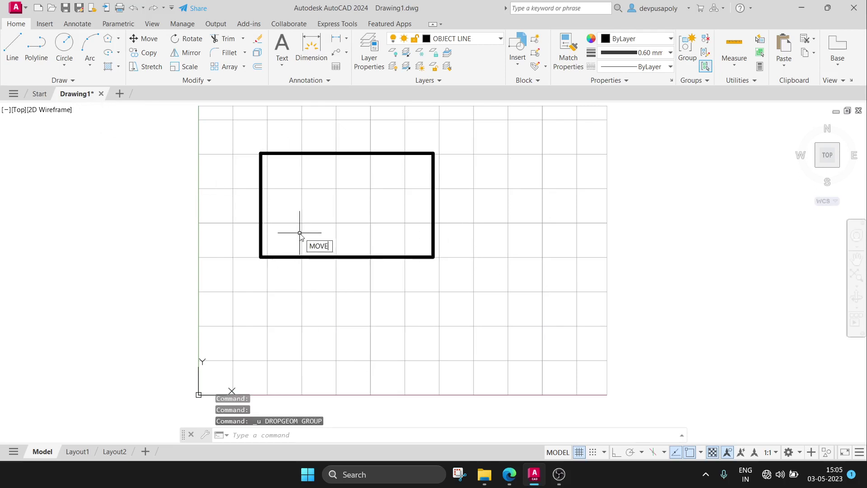
{"action": "key", "text": "Return"}
{"action": "left_click", "coordinate": [356, 256]}
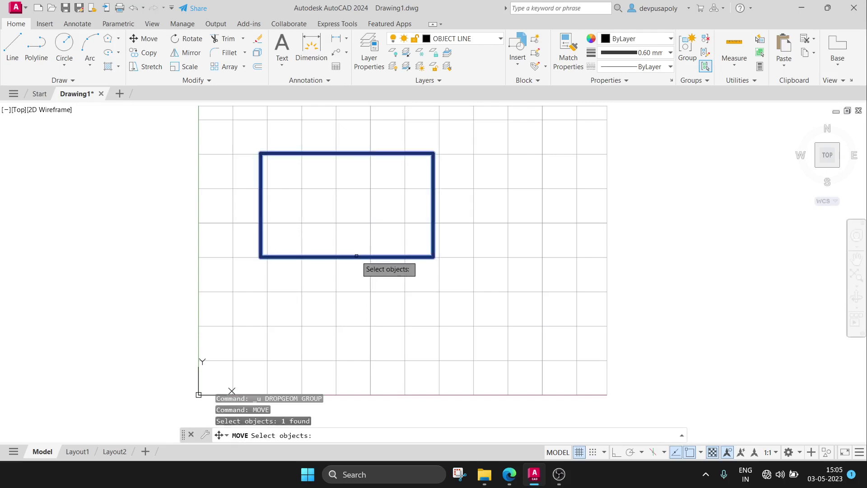
{"action": "key", "text": "Return"}
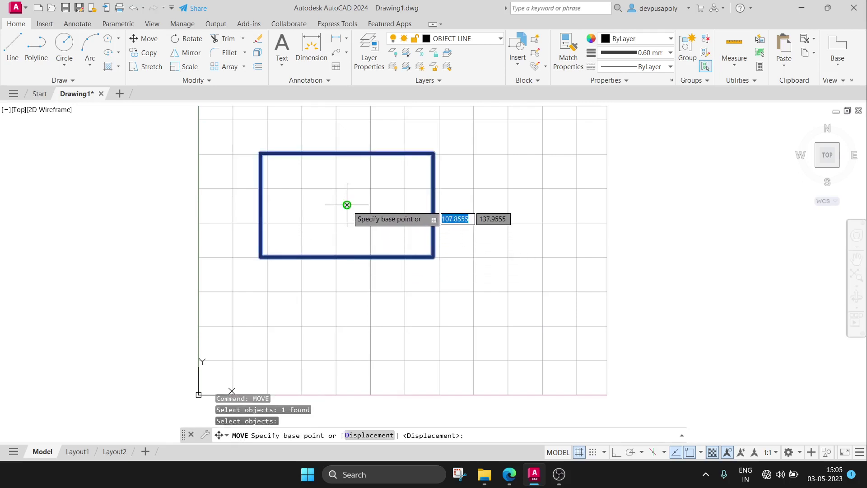
{"action": "left_click", "coordinate": [347, 205]}
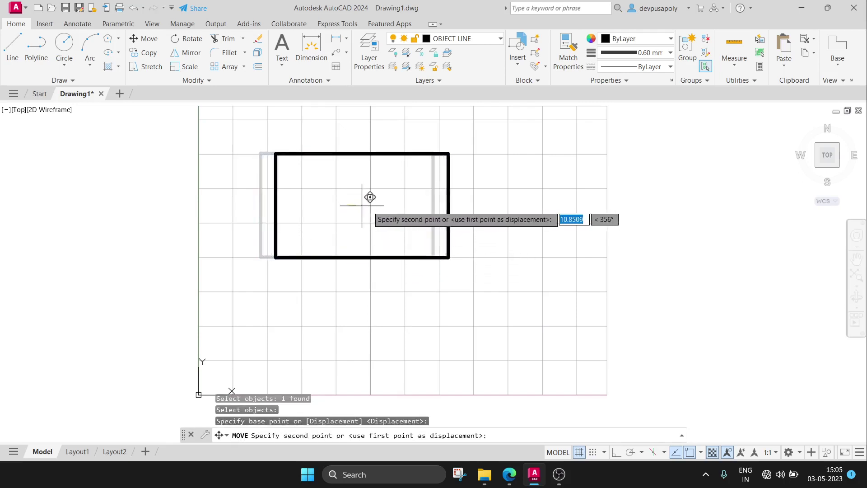
{"action": "left_click", "coordinate": [489, 205]}
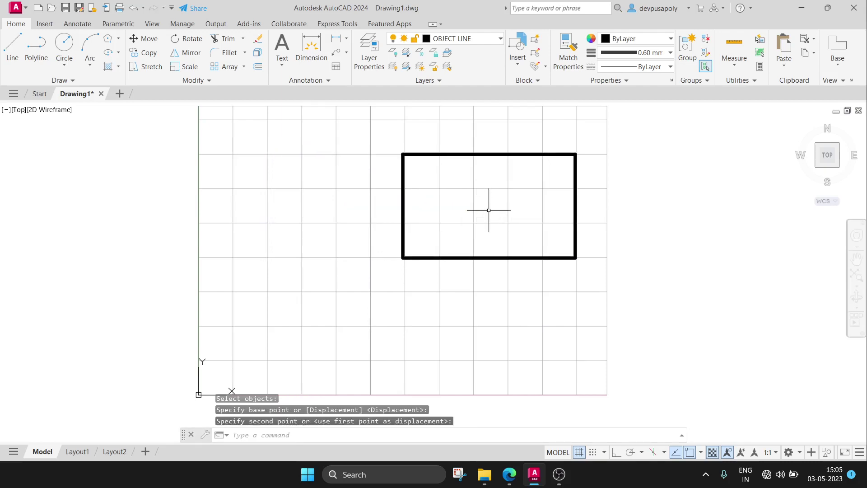
Check a little further down the PDF book, then return to AutoCAD
{"action": "left_click", "coordinate": [509, 474]}
{"action": "scroll", "coordinate": [500, 361], "scroll_direction": "down", "scroll_amount": 2}
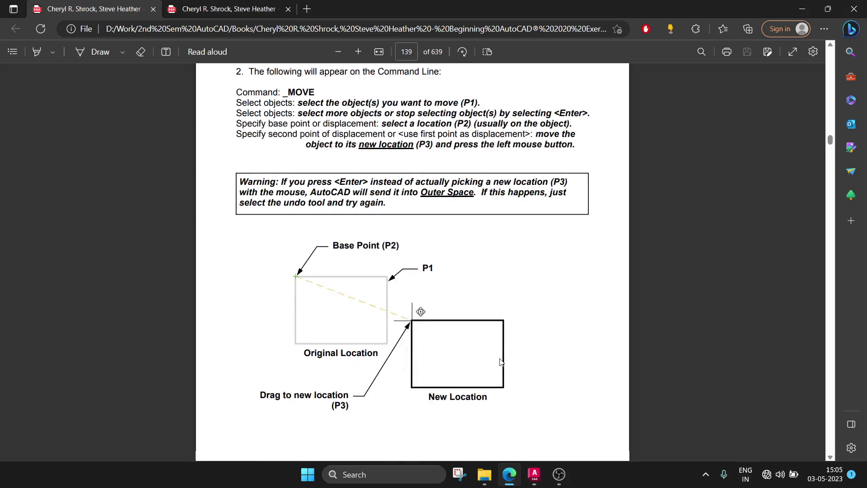
{"action": "scroll", "coordinate": [500, 361], "scroll_direction": "down", "scroll_amount": 1}
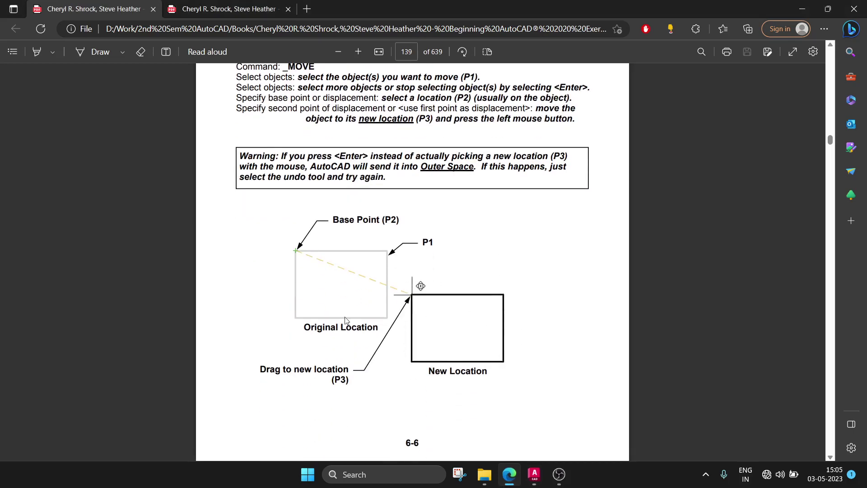
{"action": "left_click", "coordinate": [534, 473]}
{"action": "type", "text": "MOVE"}
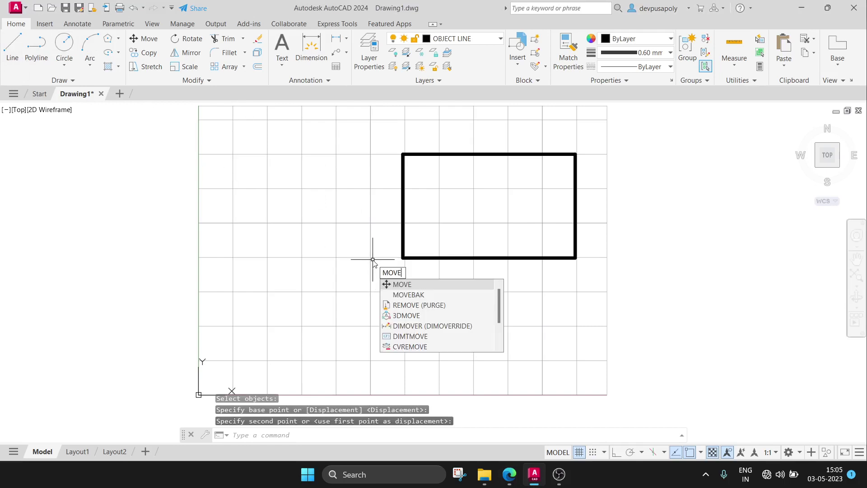
Move the rectangle from its top-left corner down and to the left, then switch to the PDF book
{"action": "left_click", "coordinate": [398, 284]}
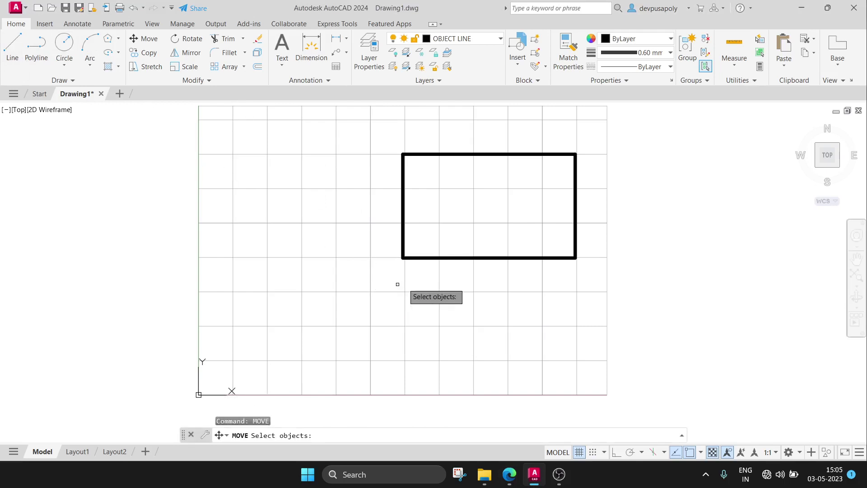
{"action": "left_click", "coordinate": [428, 256]}
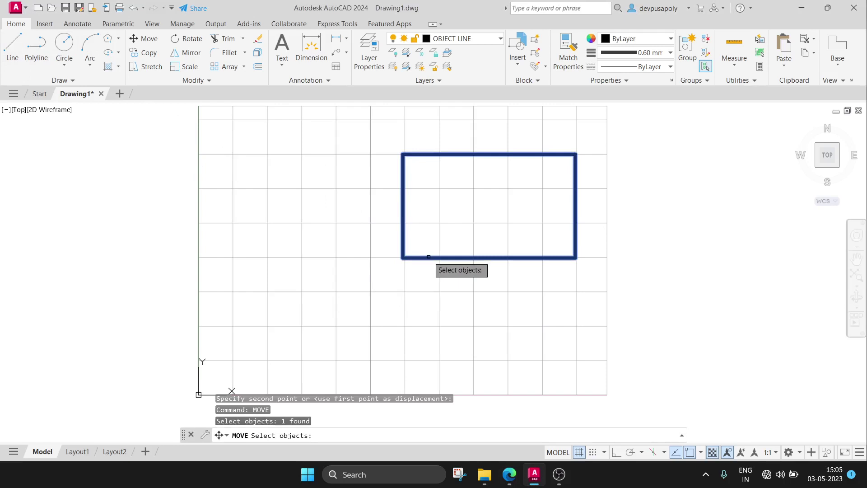
{"action": "key", "text": "Return"}
{"action": "left_click", "coordinate": [402, 154]}
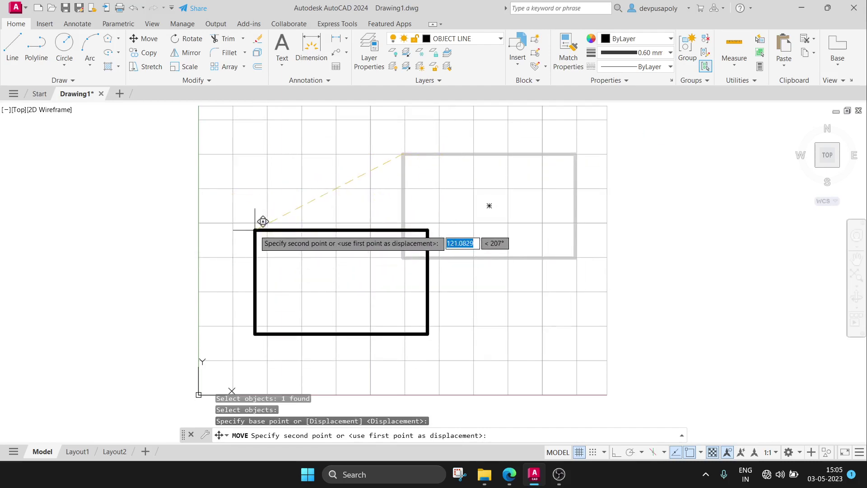
{"action": "left_click", "coordinate": [268, 223]}
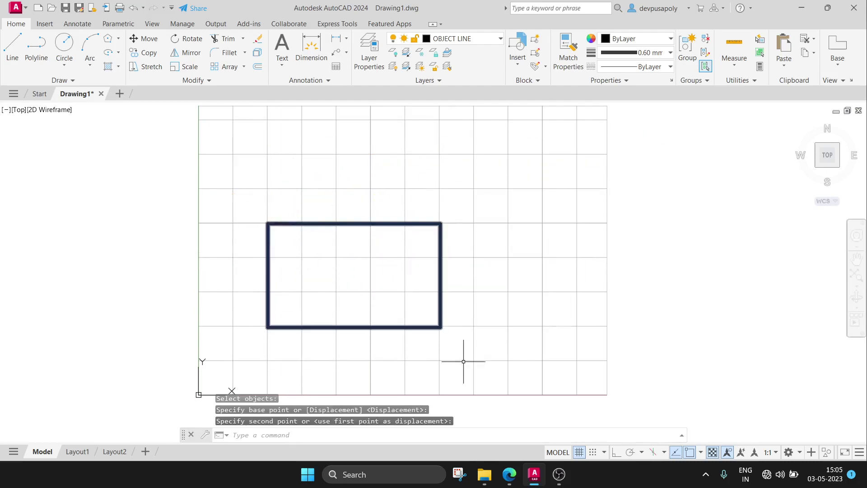
{"action": "left_click", "coordinate": [509, 474]}
{"action": "scroll", "coordinate": [444, 307], "scroll_direction": "down", "scroll_amount": 5}
Read the PDF's Drag section, highlighting step 3, and continue to page 141's Nudge lesson
{"action": "scroll", "coordinate": [442, 282], "scroll_direction": "down", "scroll_amount": 3}
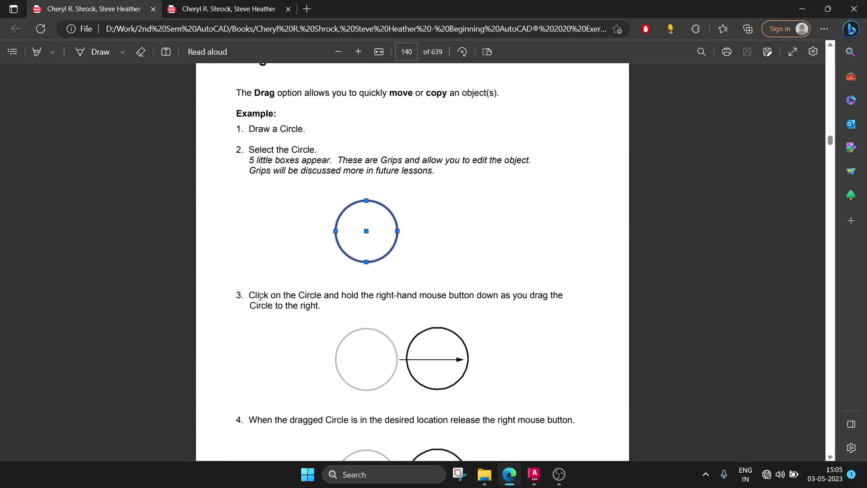
{"action": "left_click_drag", "start_coordinate": [377, 296], "coordinate": [432, 297]}
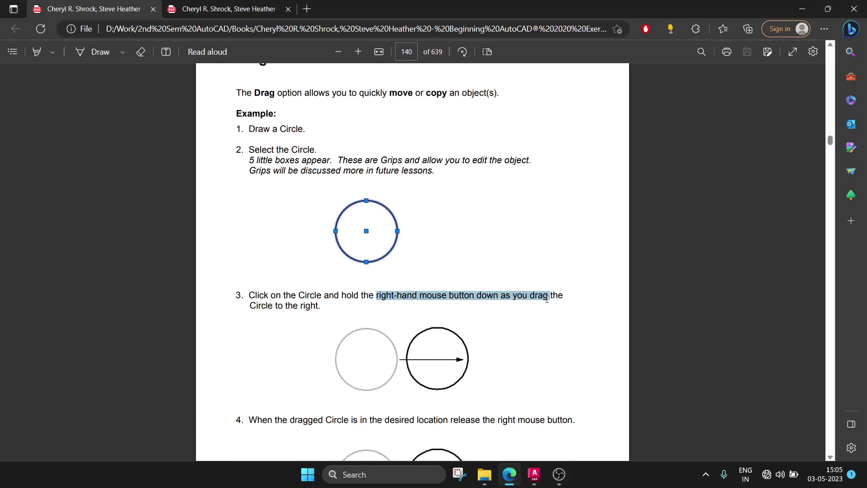
{"action": "left_click_drag", "start_coordinate": [547, 299], "coordinate": [319, 307]}
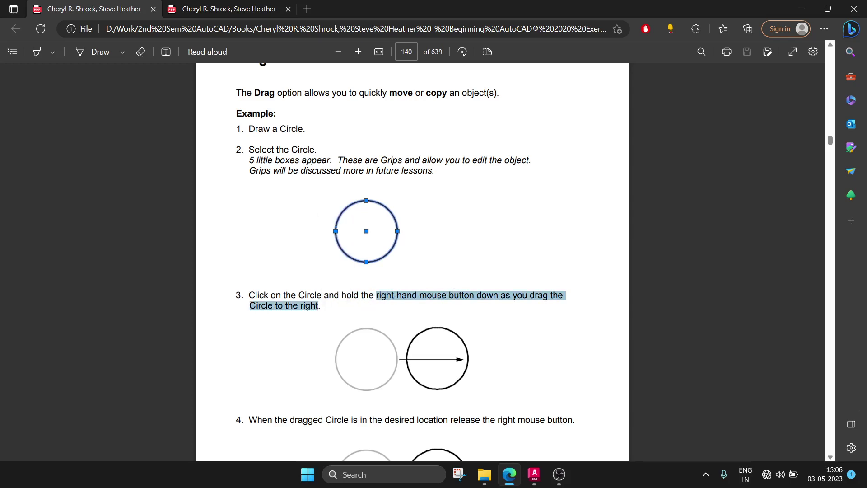
{"action": "scroll", "coordinate": [453, 290], "scroll_direction": "down", "scroll_amount": 4}
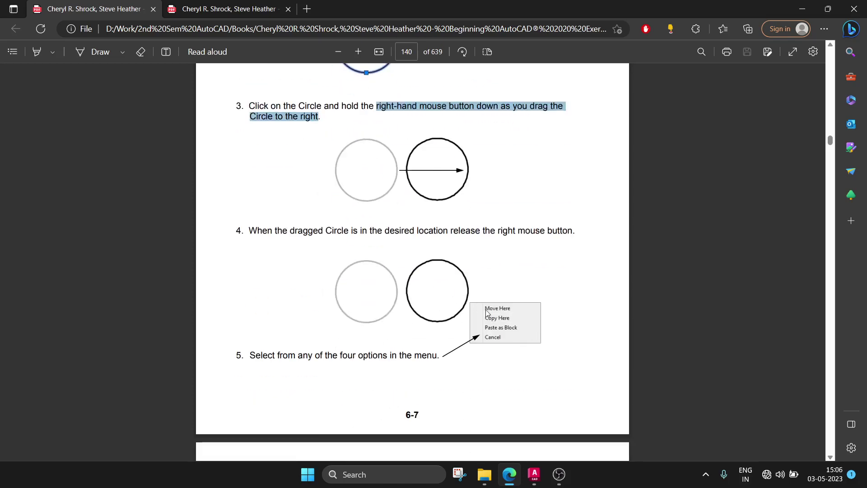
{"action": "scroll", "coordinate": [457, 304], "scroll_direction": "down", "scroll_amount": 5}
{"action": "scroll", "coordinate": [457, 305], "scroll_direction": "down", "scroll_amount": 4}
{"action": "scroll", "coordinate": [457, 305], "scroll_direction": "down", "scroll_amount": 1}
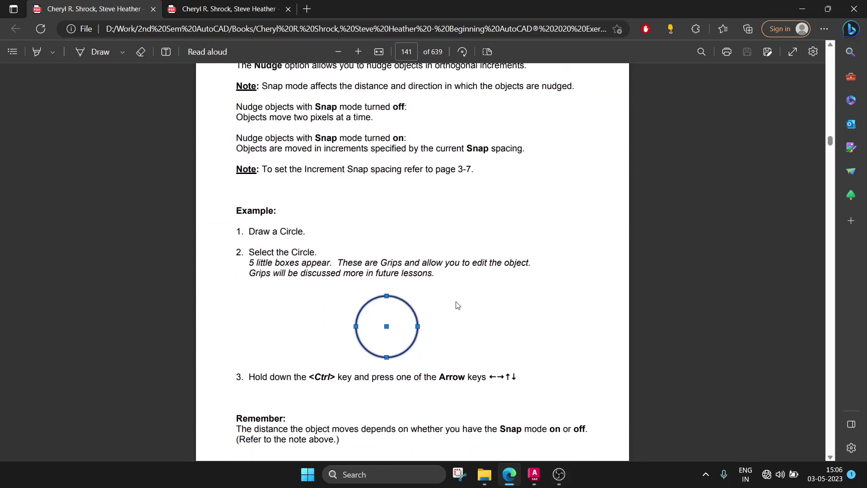
{"action": "scroll", "coordinate": [457, 305], "scroll_direction": "up", "scroll_amount": 1}
{"action": "scroll", "coordinate": [457, 305], "scroll_direction": "down", "scroll_amount": 1}
{"action": "left_click", "coordinate": [530, 471]}
{"action": "type", "text": "nud"}
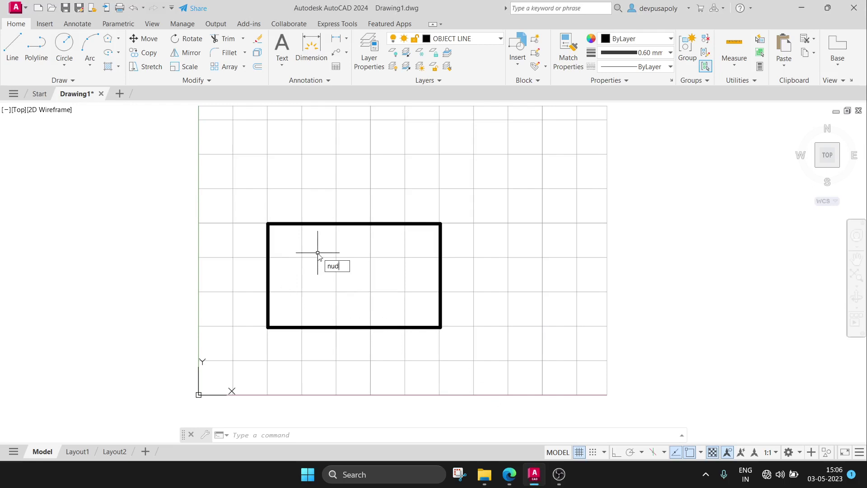
{"action": "type", "text": "ge"}
{"action": "key", "text": "Escape"}
{"action": "left_click", "coordinate": [386, 224]}
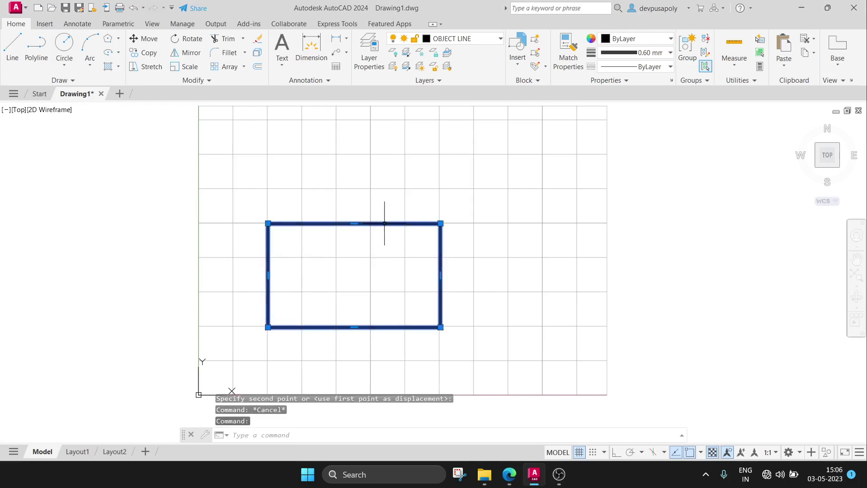
{"action": "mouse_move", "coordinate": [440, 327]}
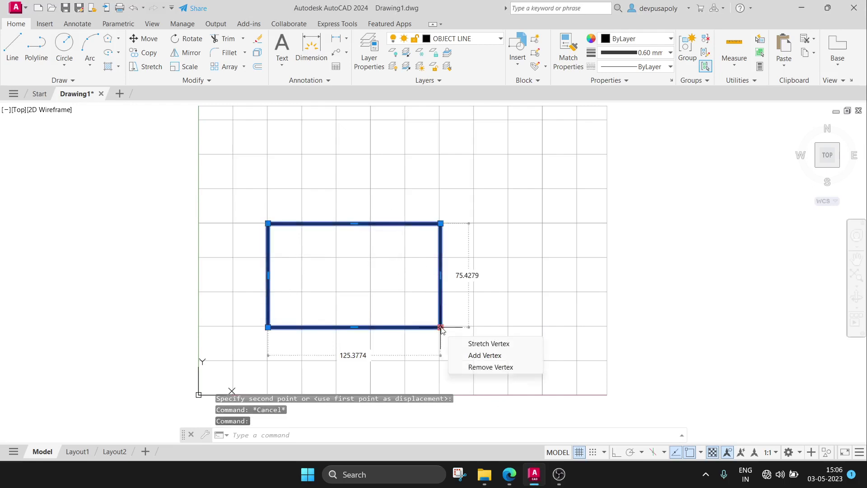
{"action": "left_click", "coordinate": [440, 327]}
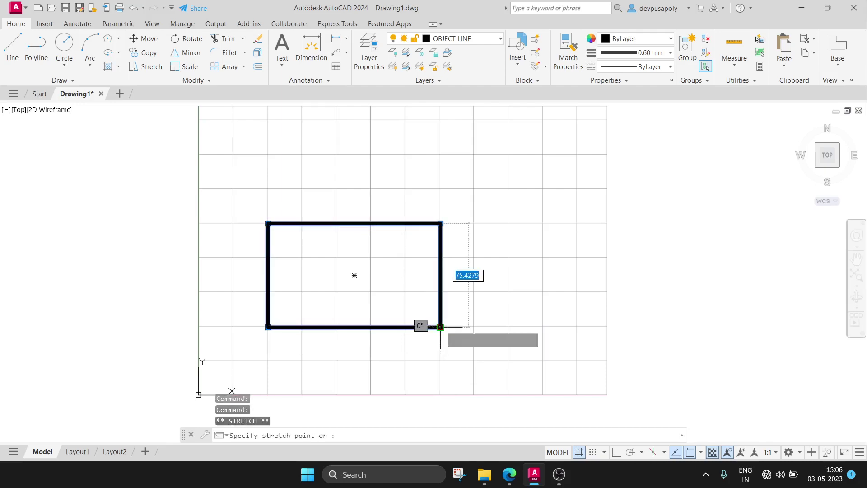
{"action": "key", "text": "Escape"}
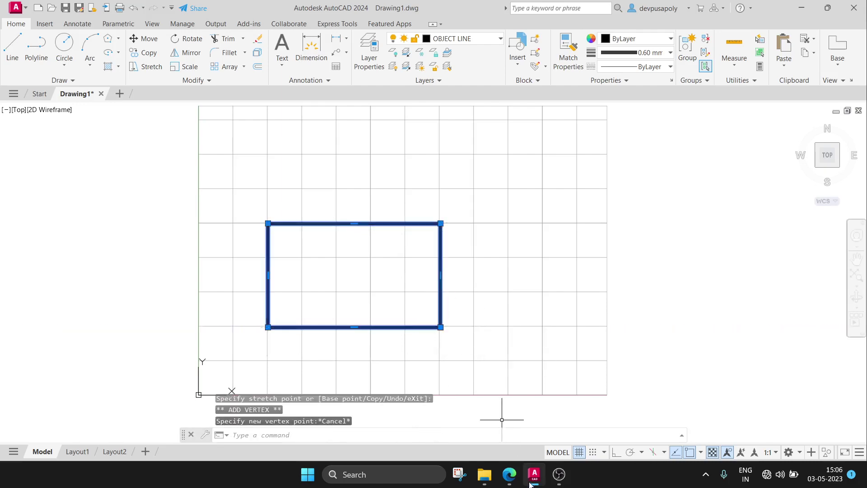
{"action": "left_click", "coordinate": [514, 482]}
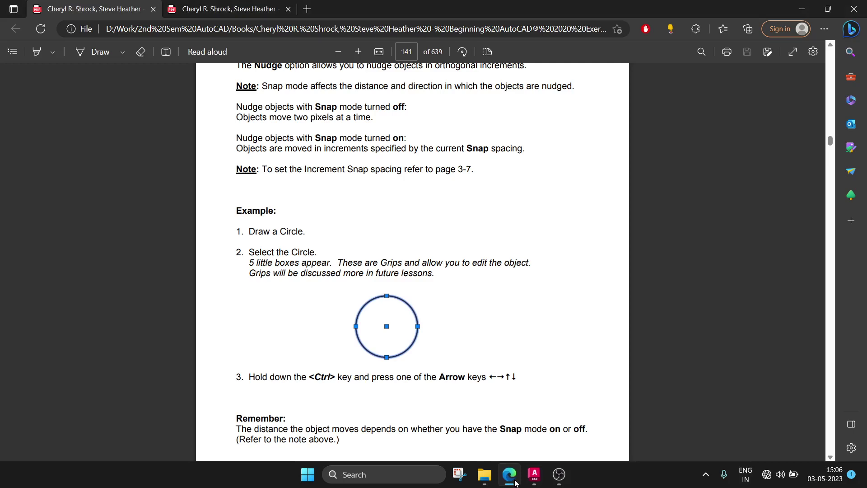
{"action": "left_click", "coordinate": [515, 482]}
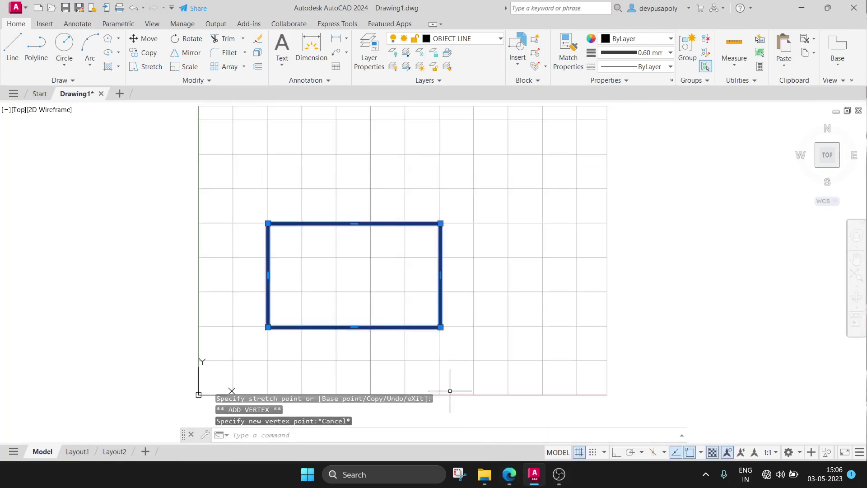
{"action": "mouse_move", "coordinate": [441, 326]}
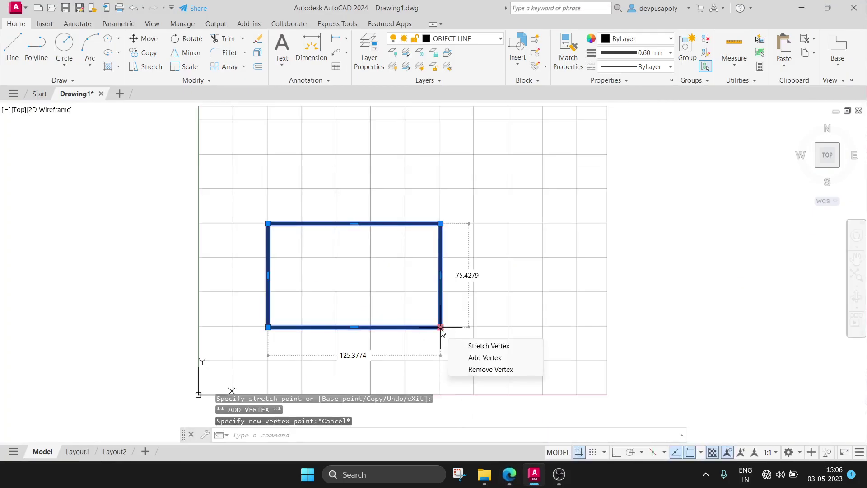
Cycle through the corner grip's editing options and cancel, leaving the rectangle unchanged
{"action": "key", "text": "Up"}
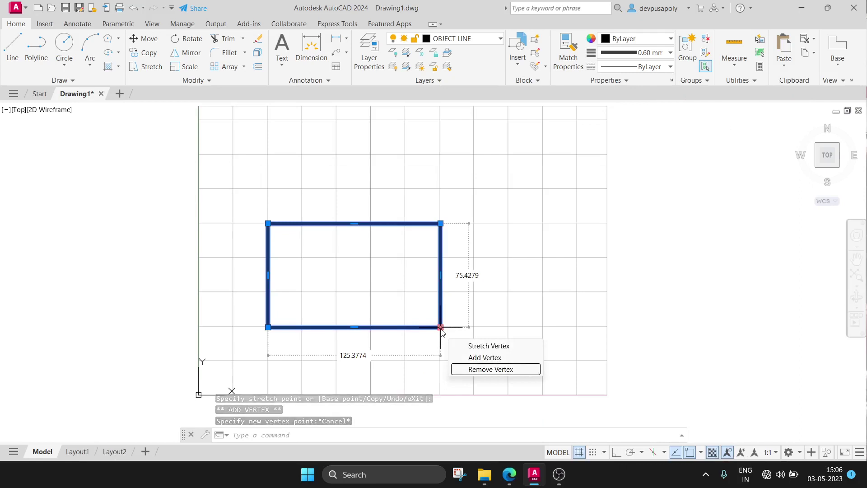
{"action": "left_click", "coordinate": [469, 346]}
{"action": "key", "text": "ctrl"}
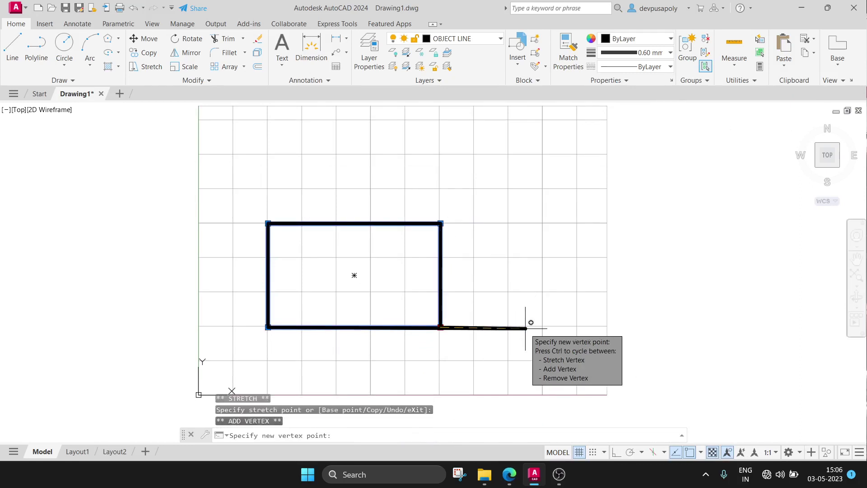
{"action": "key", "text": "Escape"}
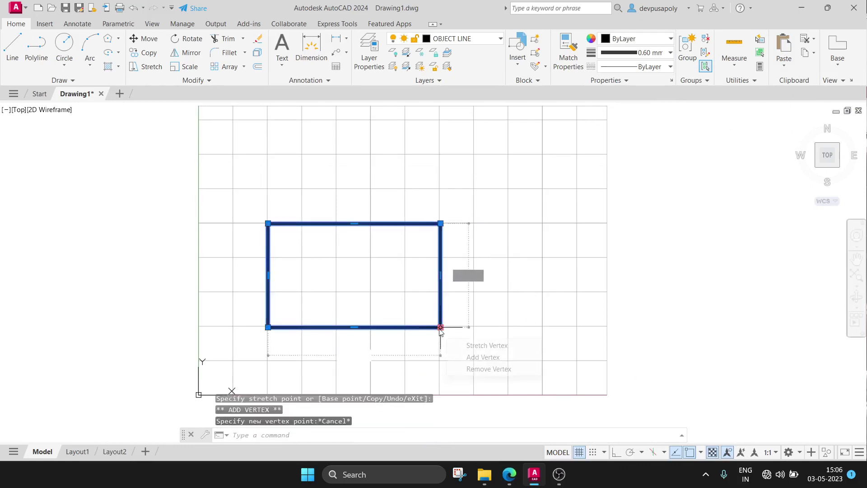
Nudge the rectangle a short way right using a right-drag Move Here, then return to the PDF
{"action": "right_click", "coordinate": [438, 328]}
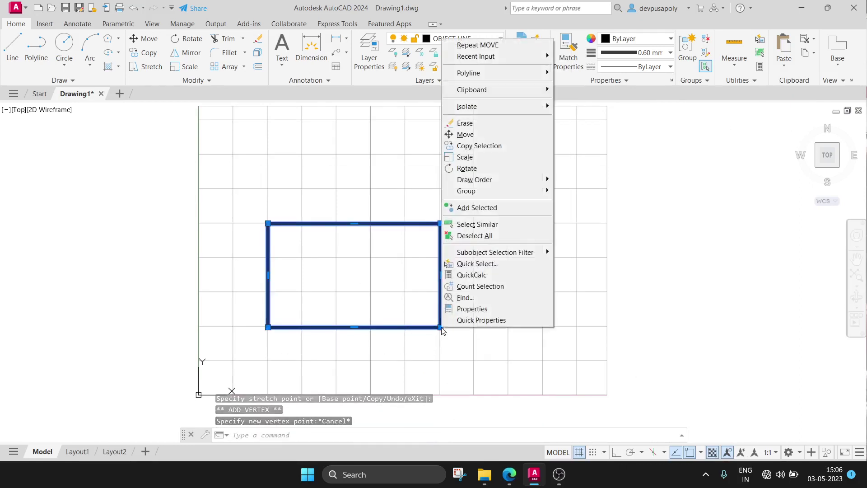
{"action": "left_click", "coordinate": [442, 331]}
{"action": "left_click_drag", "start_coordinate": [440, 328], "coordinate": [457, 332]}
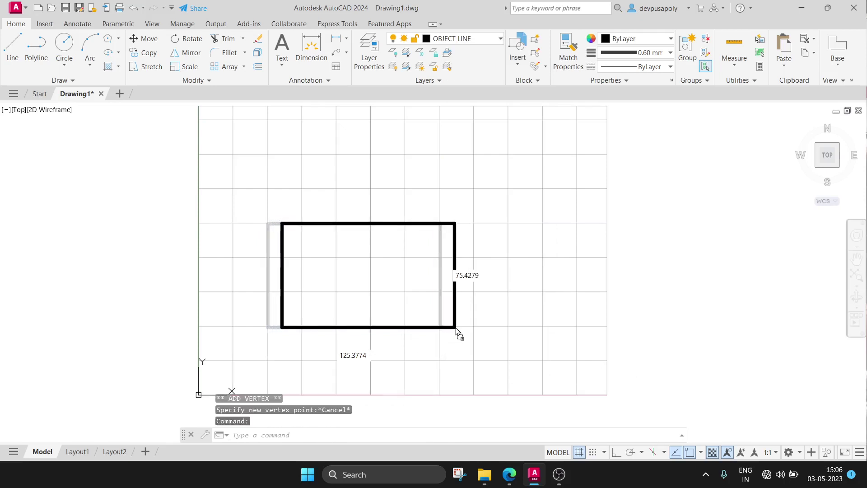
{"action": "left_click_drag", "start_coordinate": [457, 332], "coordinate": [493, 331]}
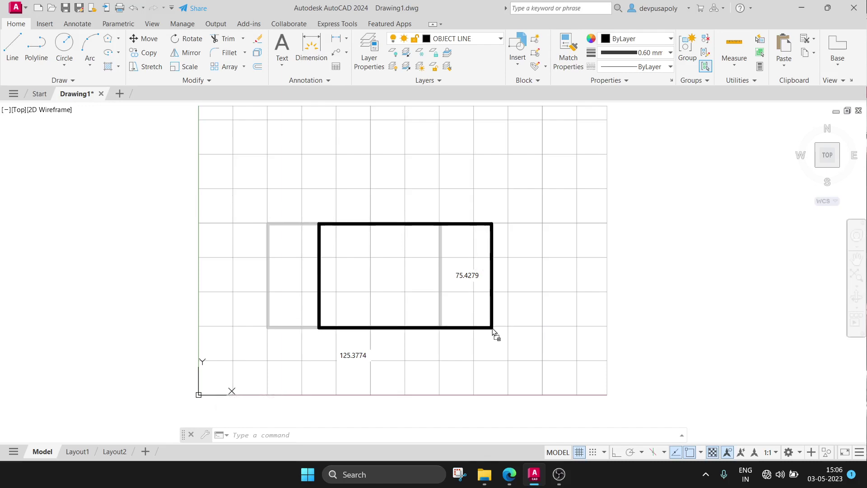
{"action": "right_click_drag", "start_coordinate": [493, 332], "coordinate": [494, 331]}
{"action": "left_click", "coordinate": [519, 334]}
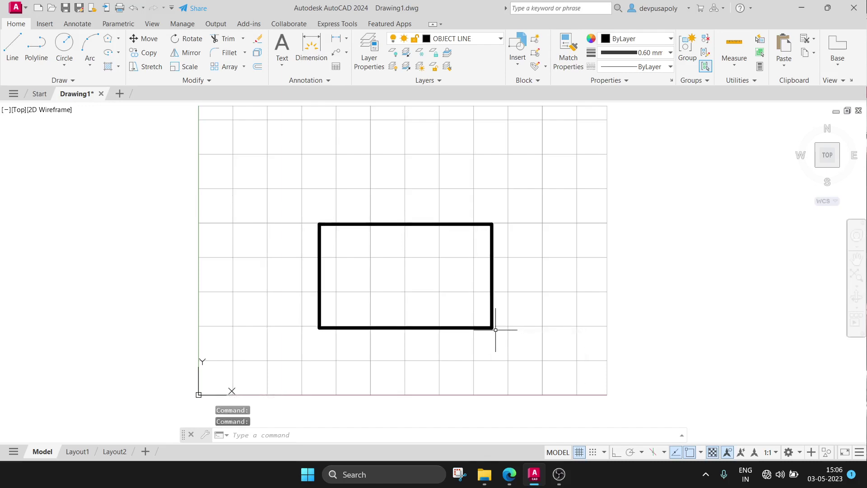
{"action": "left_click", "coordinate": [509, 474]}
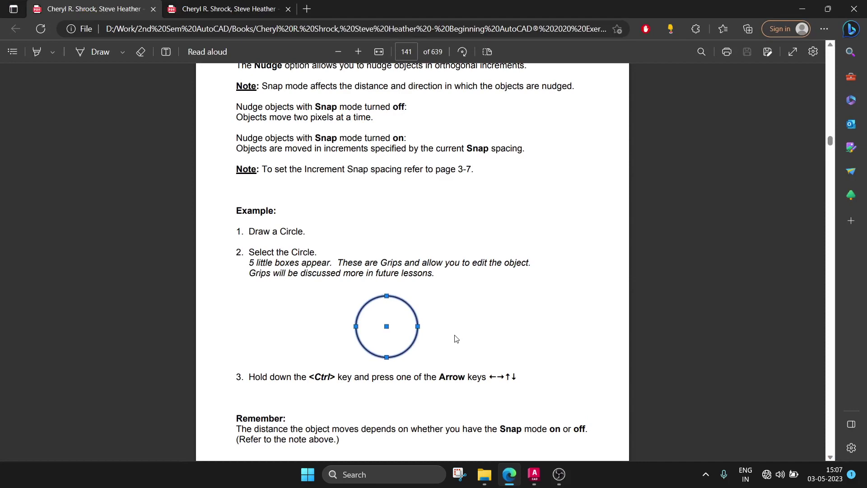
Scroll the PDF from the Explode page to page 143's Exercise 6A figure, then return to AutoCAD
{"action": "scroll", "coordinate": [455, 338], "scroll_direction": "up", "scroll_amount": 5}
{"action": "scroll", "coordinate": [455, 339], "scroll_direction": "up", "scroll_amount": 8}
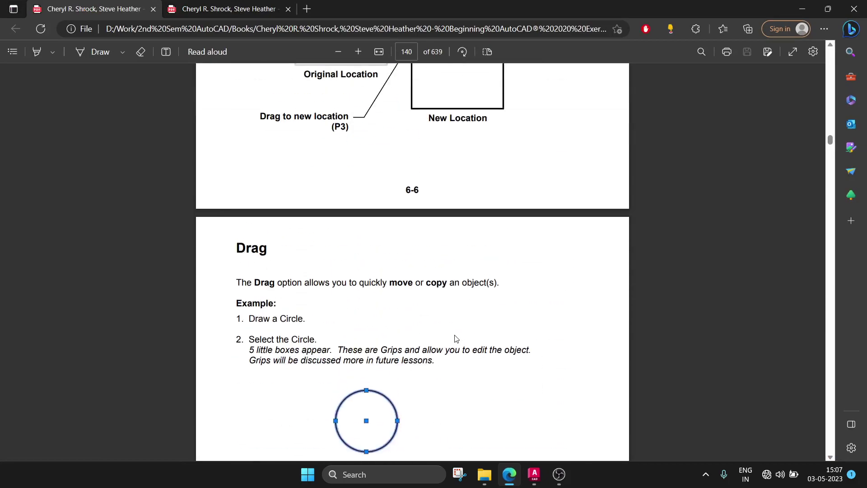
{"action": "scroll", "coordinate": [455, 339], "scroll_direction": "down", "scroll_amount": 7}
{"action": "scroll", "coordinate": [455, 338], "scroll_direction": "down", "scroll_amount": 6}
{"action": "scroll", "coordinate": [455, 338], "scroll_direction": "down", "scroll_amount": 6}
{"action": "scroll", "coordinate": [455, 338], "scroll_direction": "down", "scroll_amount": 3}
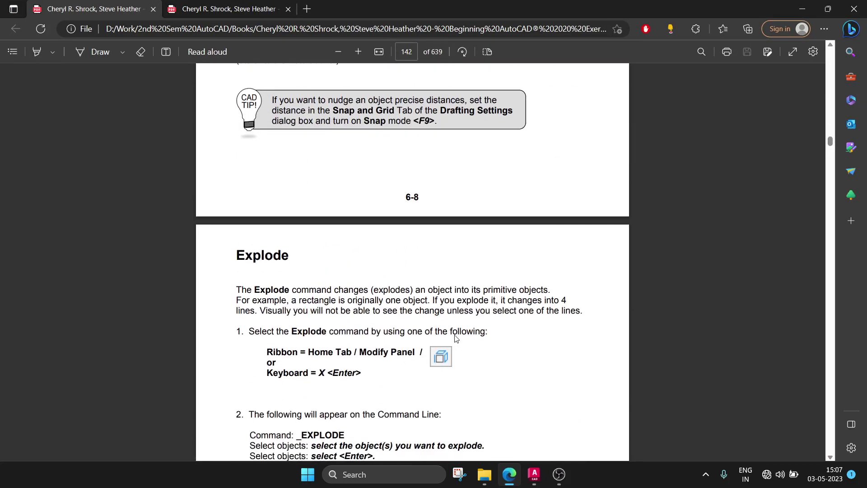
{"action": "scroll", "coordinate": [455, 338], "scroll_direction": "down", "scroll_amount": 5}
{"action": "scroll", "coordinate": [455, 338], "scroll_direction": "up", "scroll_amount": 6}
{"action": "scroll", "coordinate": [455, 338], "scroll_direction": "up", "scroll_amount": 7}
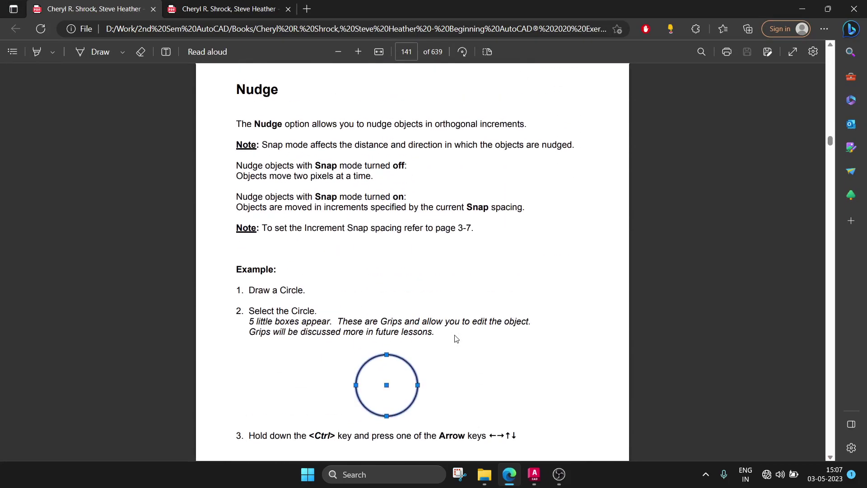
{"action": "scroll", "coordinate": [455, 338], "scroll_direction": "down", "scroll_amount": 6}
{"action": "scroll", "coordinate": [456, 339], "scroll_direction": "down", "scroll_amount": 6}
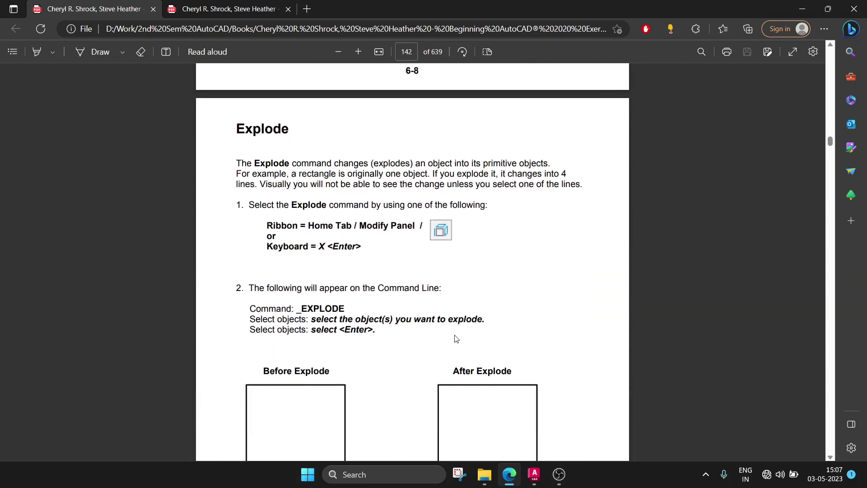
{"action": "scroll", "coordinate": [456, 339], "scroll_direction": "down", "scroll_amount": 5}
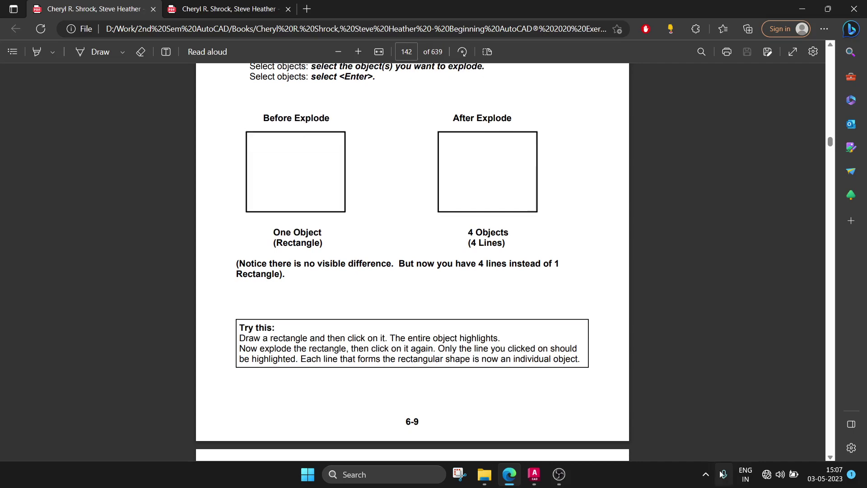
{"action": "scroll", "coordinate": [423, 269], "scroll_direction": "down", "scroll_amount": 5}
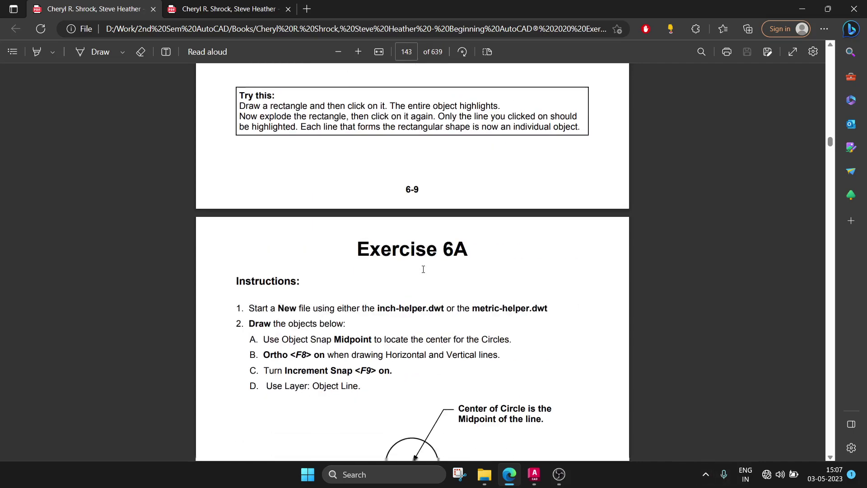
{"action": "scroll", "coordinate": [423, 269], "scroll_direction": "down", "scroll_amount": 4}
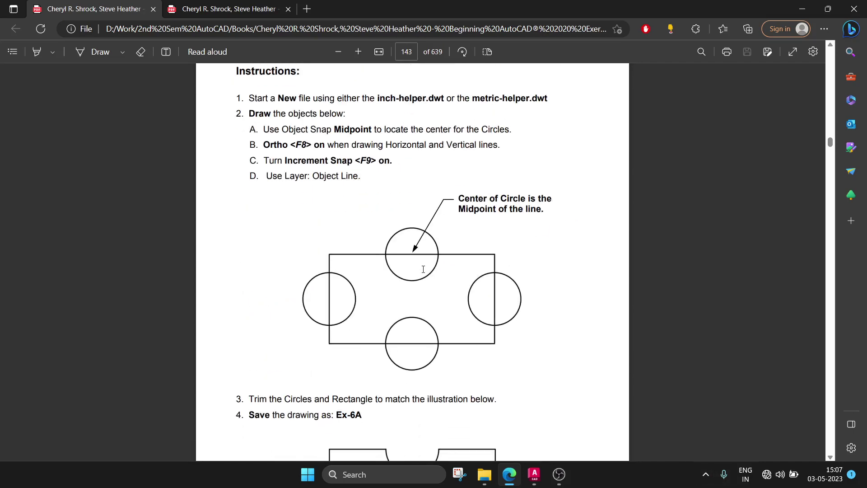
{"action": "scroll", "coordinate": [423, 269], "scroll_direction": "up", "scroll_amount": 1}
{"action": "scroll", "coordinate": [380, 187], "scroll_direction": "up", "scroll_amount": 2}
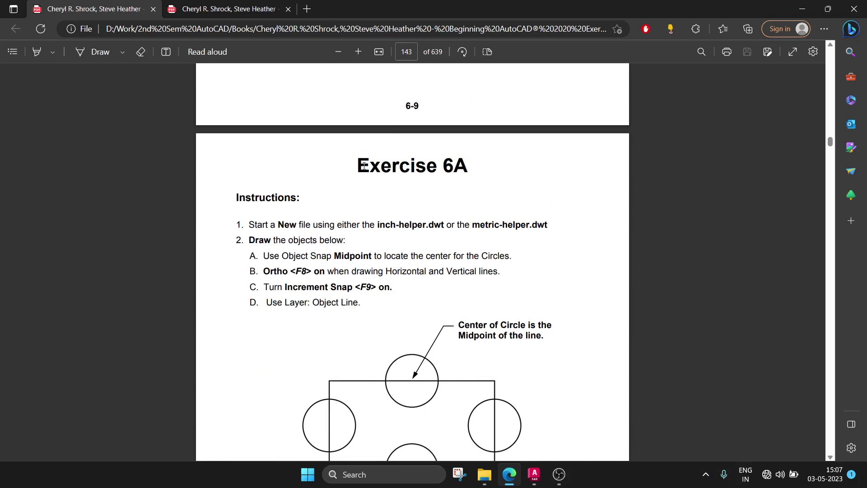
{"action": "scroll", "coordinate": [364, 165], "scroll_direction": "down", "scroll_amount": 2}
{"action": "scroll", "coordinate": [364, 165], "scroll_direction": "down", "scroll_amount": 6}
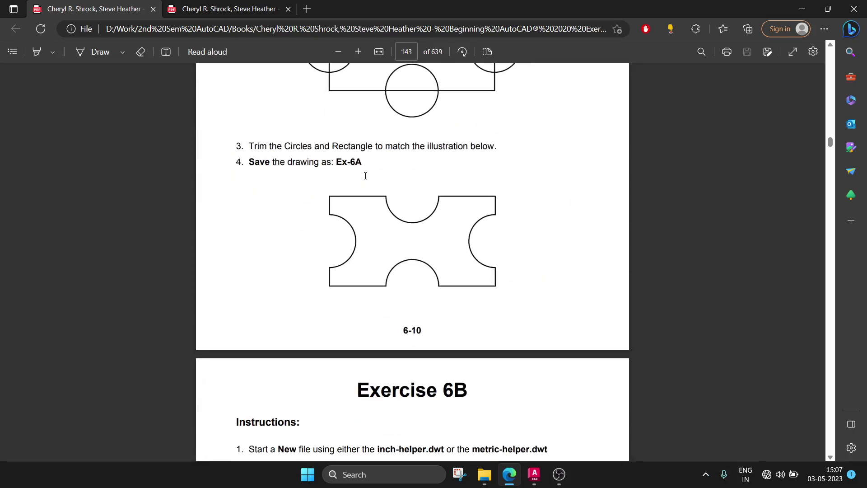
{"action": "scroll", "coordinate": [366, 176], "scroll_direction": "up", "scroll_amount": 4}
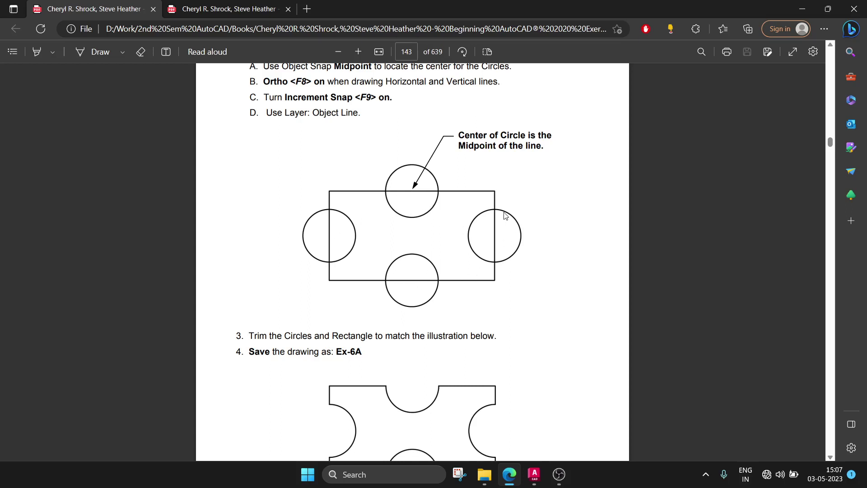
{"action": "scroll", "coordinate": [512, 218], "scroll_direction": "down", "scroll_amount": 2}
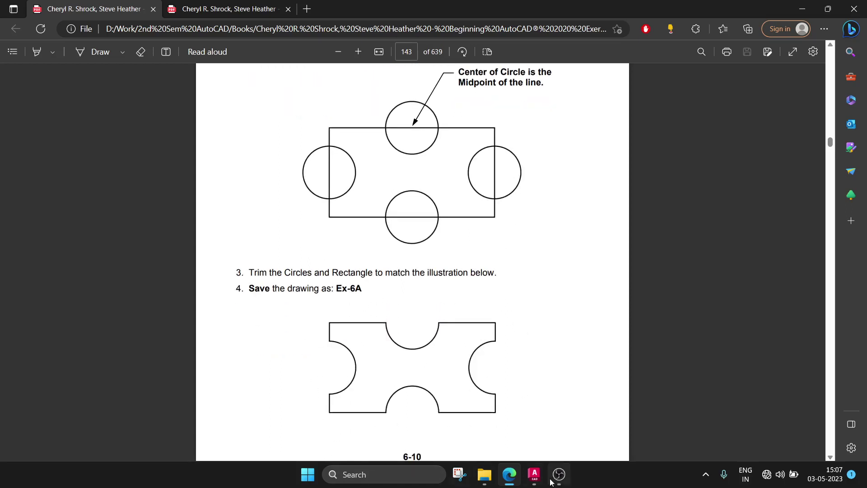
{"action": "left_click", "coordinate": [534, 474]}
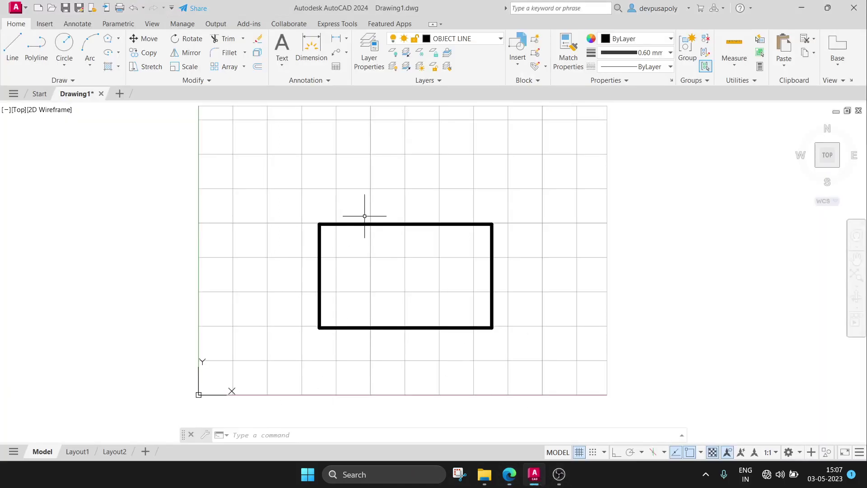
Draw a circle centred on the rectangle's top-edge midpoint
{"action": "left_click", "coordinate": [64, 43]}
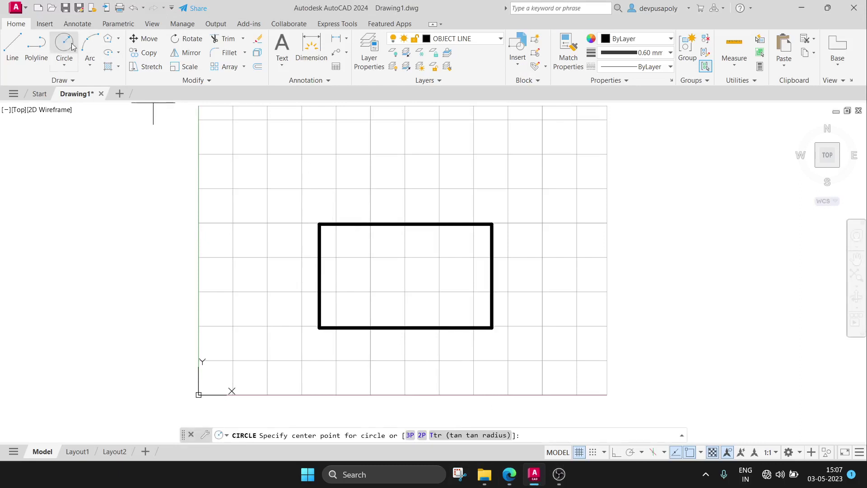
{"action": "left_click", "coordinate": [405, 223]}
{"action": "left_click", "coordinate": [407, 204]}
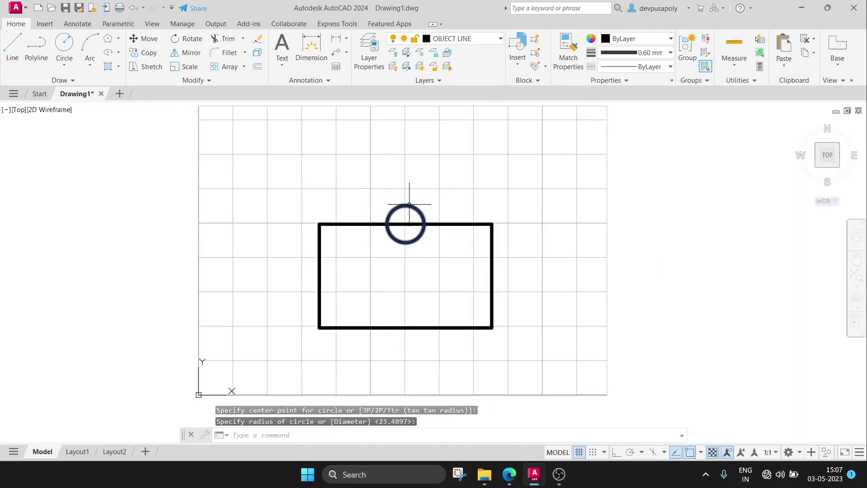
Copy the circle onto the right, bottom and left edge midpoints
{"action": "left_click", "coordinate": [408, 205]}
{"action": "type", "text": "c"}
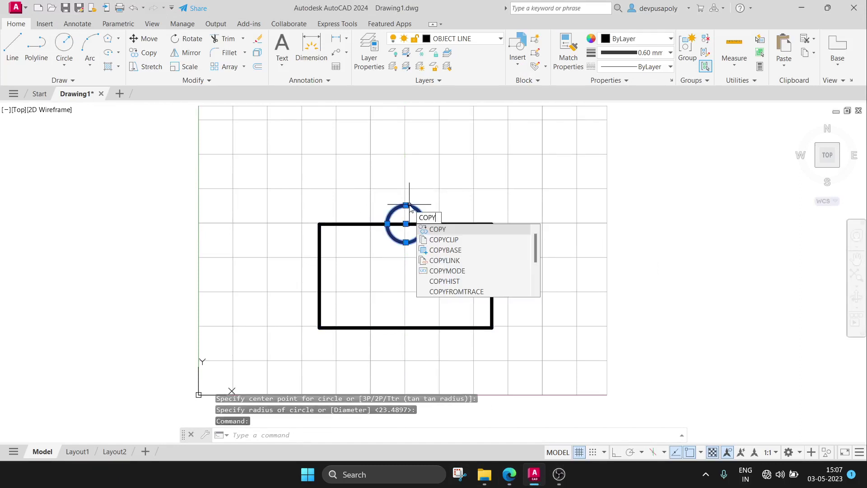
{"action": "key", "text": "Return"}
{"action": "left_click", "coordinate": [406, 223]}
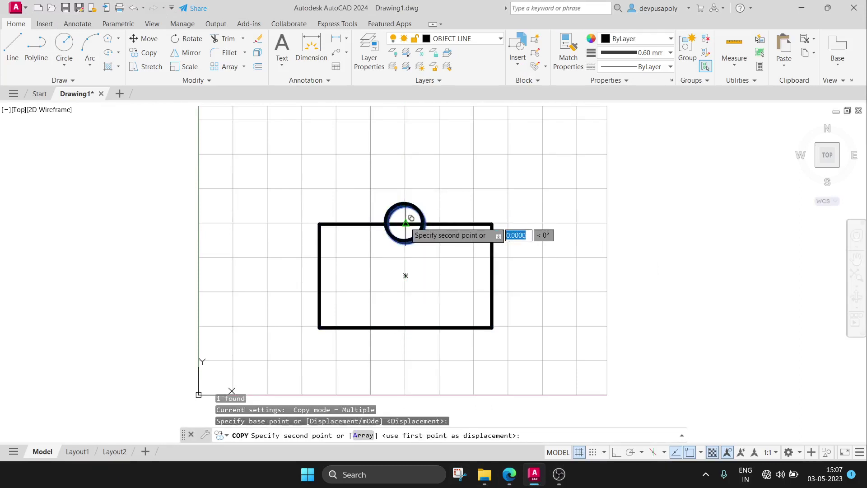
{"action": "left_click", "coordinate": [492, 276]}
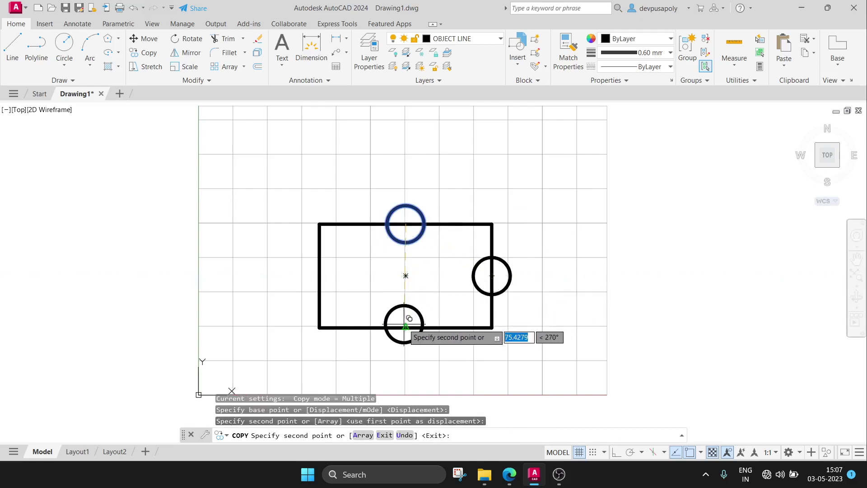
{"action": "left_click", "coordinate": [405, 327]}
{"action": "left_click", "coordinate": [320, 273]}
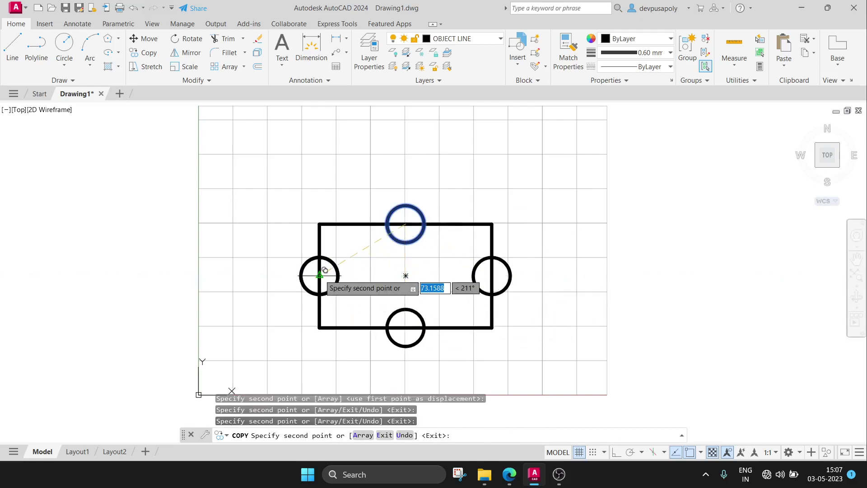
{"action": "key", "text": "Escape"}
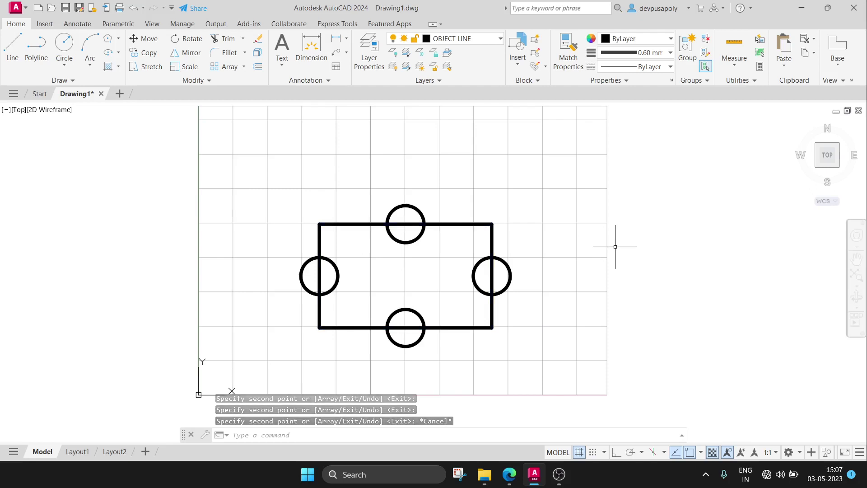
{"action": "type", "text": "trim"}
{"action": "key", "text": "Return"}
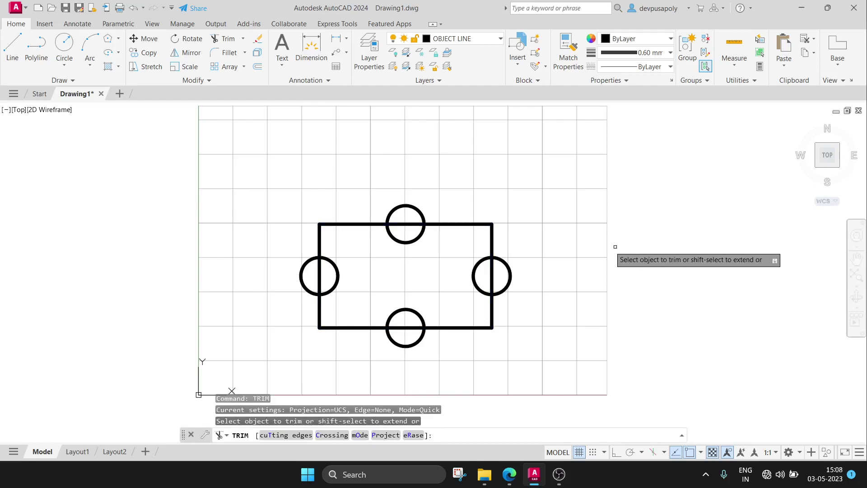
Trim the four circles' outer arcs and the rectangle edges inside them into inward semicircular notches
{"action": "left_click", "coordinate": [402, 206]}
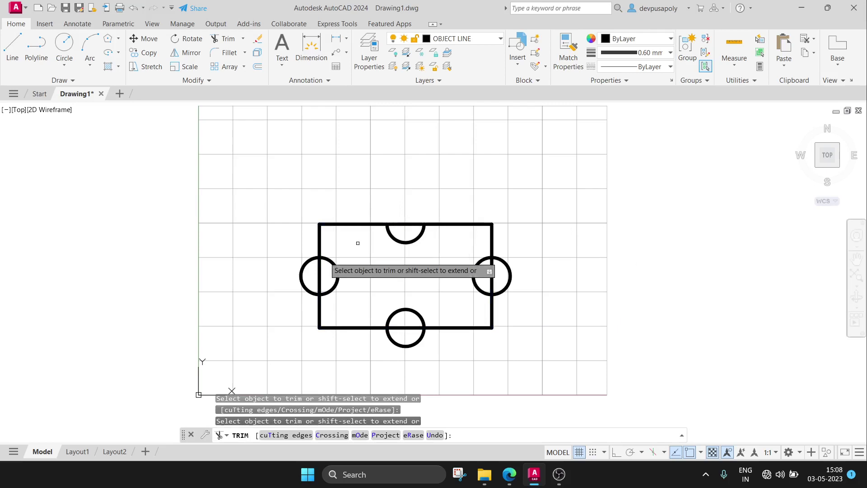
{"action": "left_click", "coordinate": [301, 268]}
{"action": "left_click", "coordinate": [510, 277]}
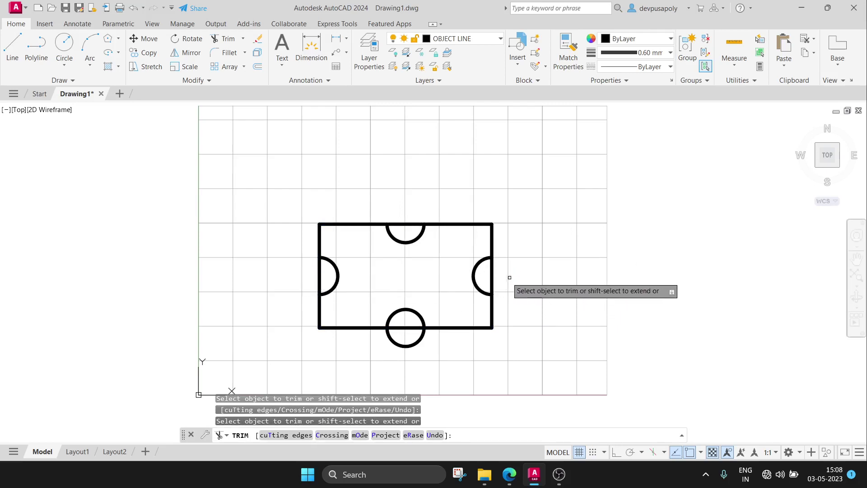
{"action": "left_click", "coordinate": [492, 274]}
{"action": "left_click", "coordinate": [401, 223]}
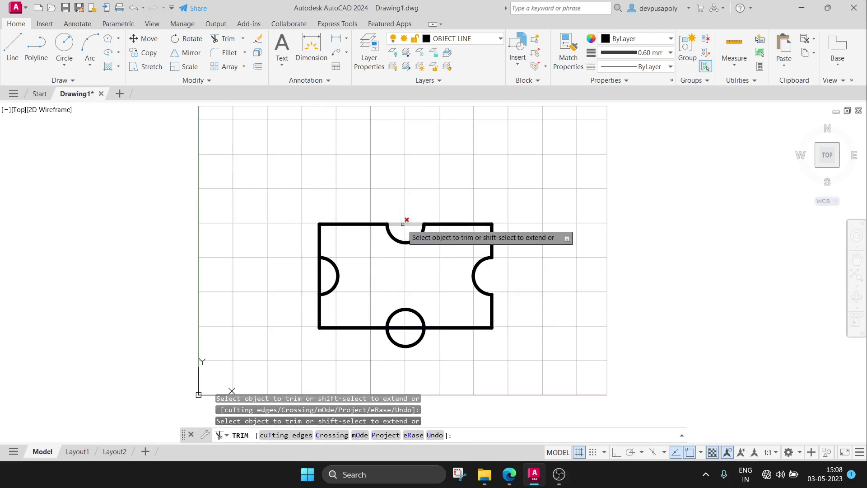
{"action": "left_click", "coordinate": [319, 272]}
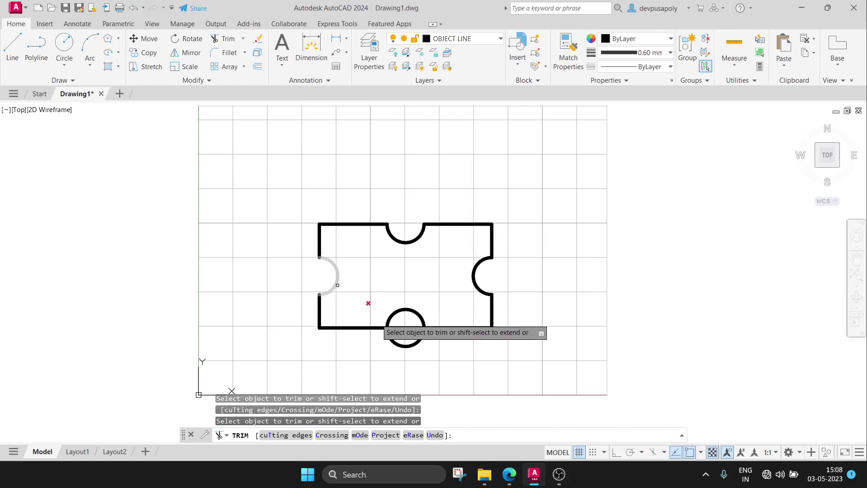
{"action": "left_click", "coordinate": [403, 343]}
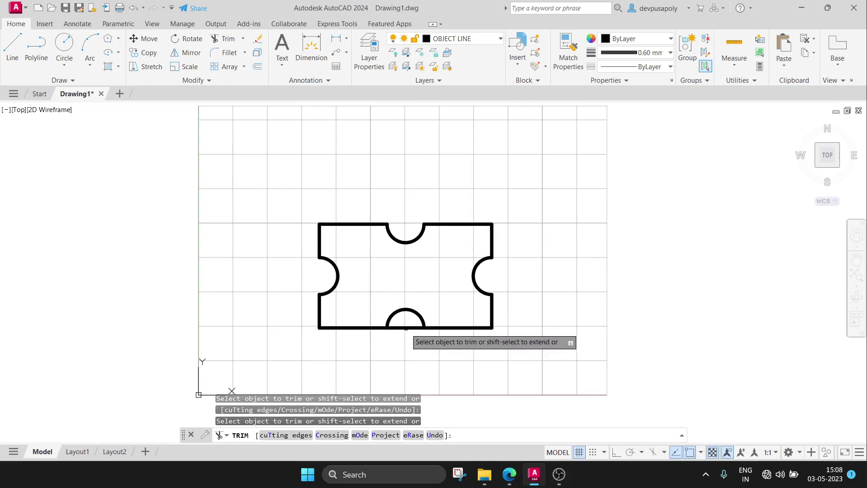
{"action": "left_click", "coordinate": [405, 328]}
{"action": "key", "text": "Escape"}
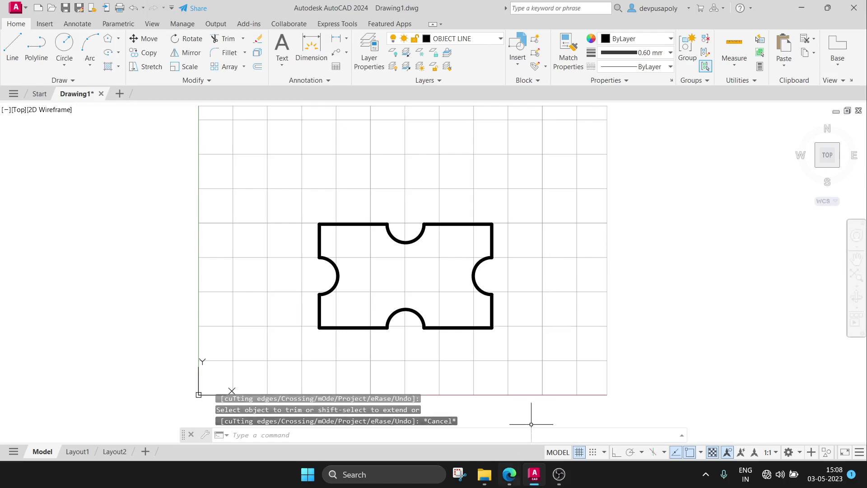
{"action": "left_click", "coordinate": [509, 474]}
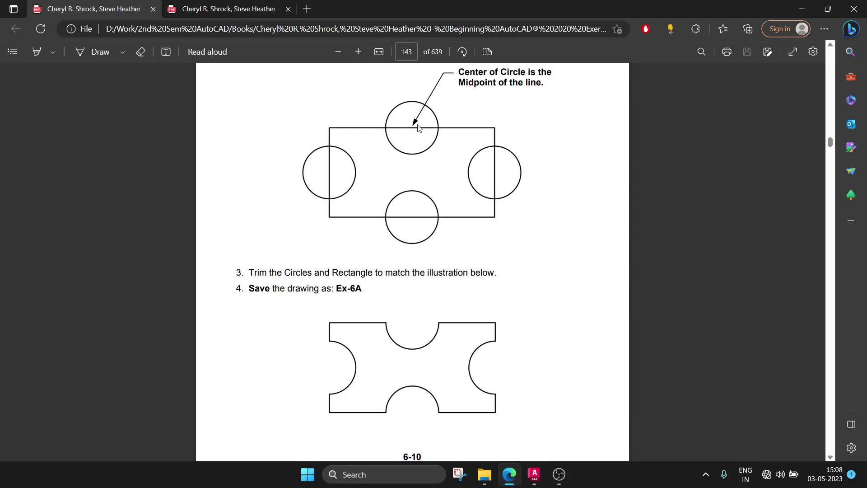
Scroll the PDF to page 144's Exercise 6B circles-and-spokes figure, then return to AutoCAD
{"action": "scroll", "coordinate": [545, 240], "scroll_direction": "down", "scroll_amount": 10}
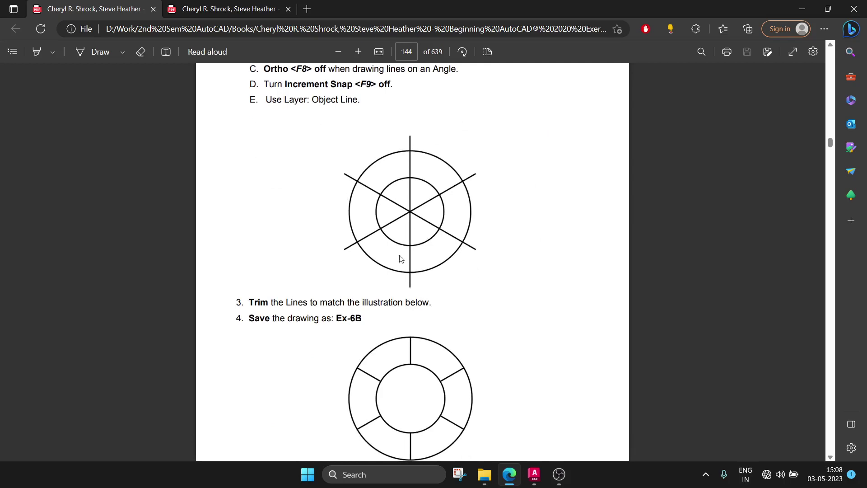
{"action": "scroll", "coordinate": [459, 251], "scroll_direction": "up", "scroll_amount": 2}
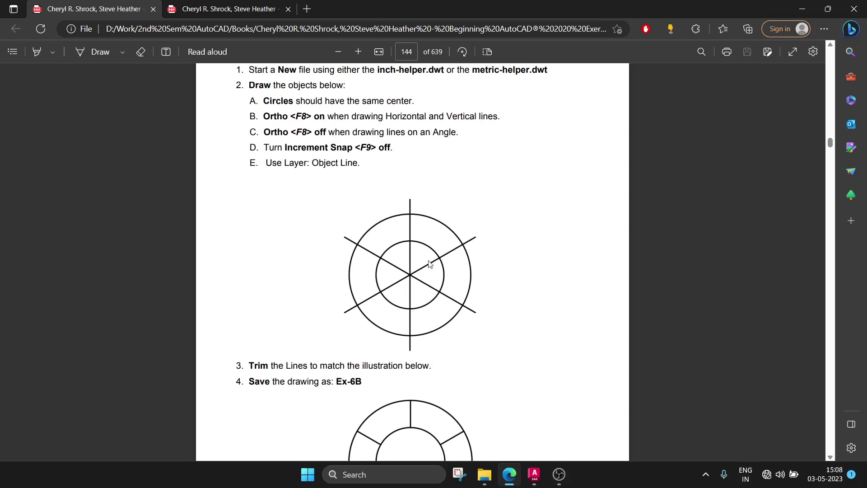
{"action": "scroll", "coordinate": [484, 280], "scroll_direction": "down", "scroll_amount": 3}
{"action": "scroll", "coordinate": [485, 280], "scroll_direction": "down", "scroll_amount": 4}
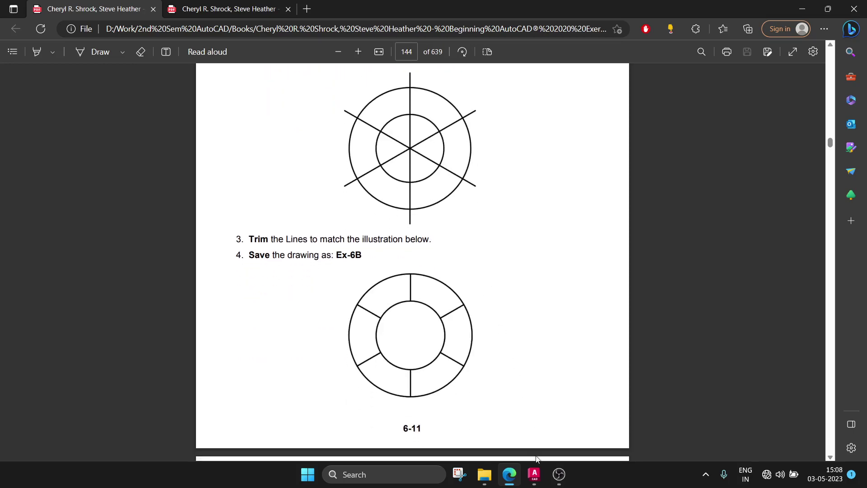
{"action": "left_click", "coordinate": [534, 474]}
Draw a circle above the notched shape and a smaller concentric circle inside it
{"action": "middle_click_drag", "start_coordinate": [524, 176], "coordinate": [430, 258]}
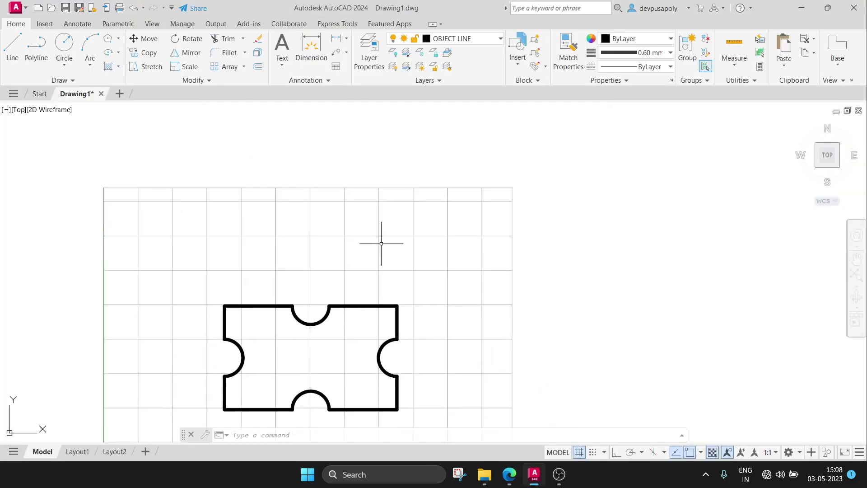
{"action": "left_click", "coordinate": [64, 43]}
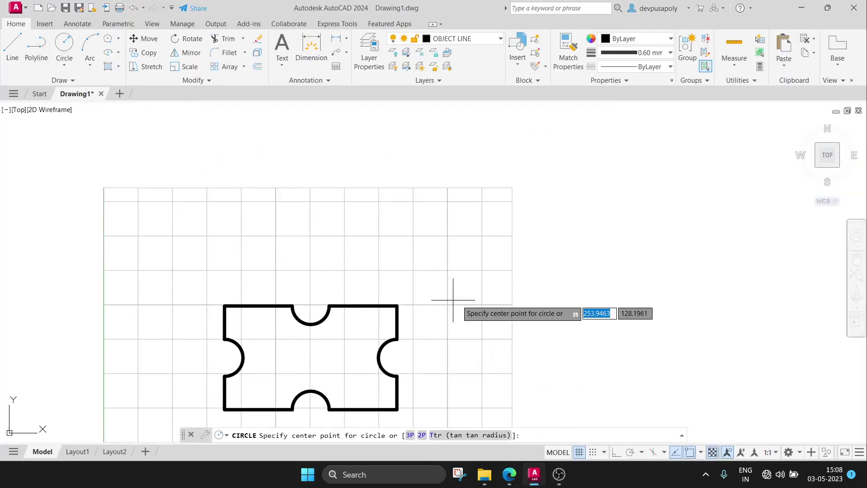
{"action": "left_click", "coordinate": [428, 240]}
{"action": "left_click", "coordinate": [448, 273]}
{"action": "left_click", "coordinate": [64, 43]}
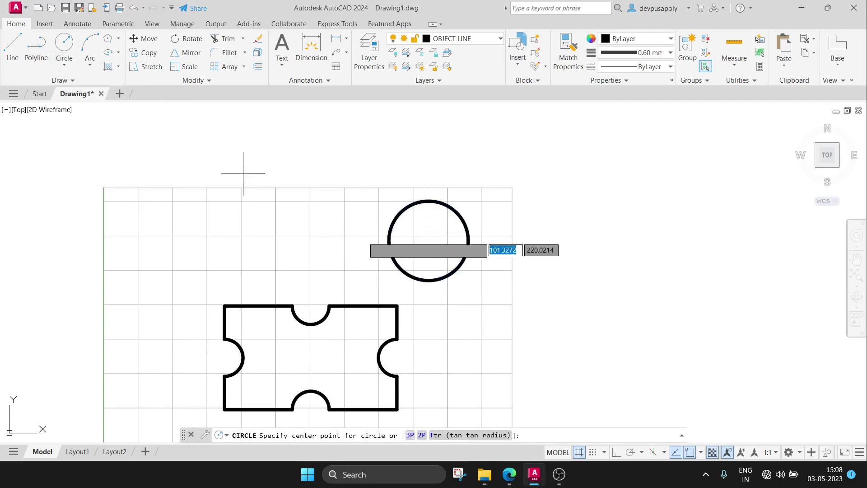
{"action": "left_click", "coordinate": [429, 240]}
{"action": "left_click", "coordinate": [444, 253]}
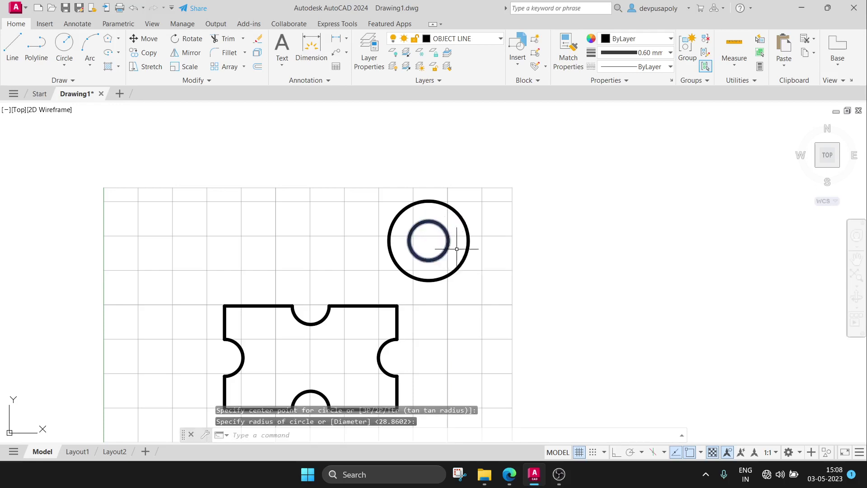
Draw an upper-right diagonal and a rightward horizontal line from the circles' centre
{"action": "left_click", "coordinate": [13, 43]}
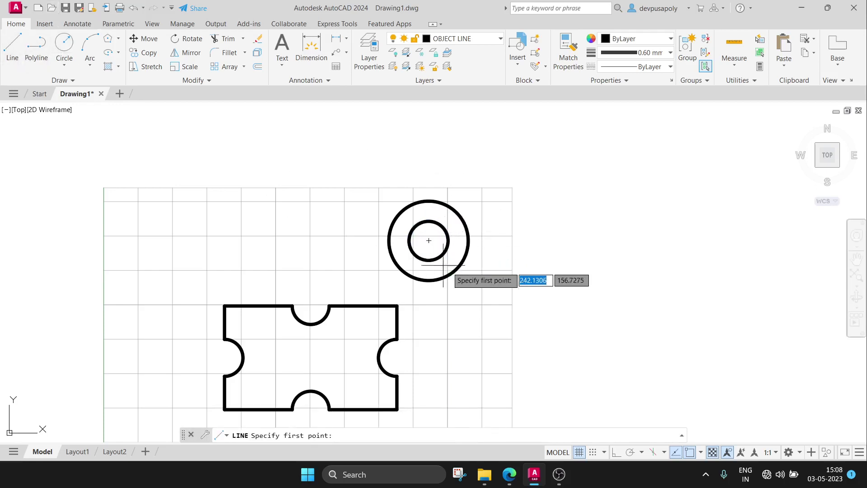
{"action": "left_click", "coordinate": [429, 240]}
{"action": "left_click", "coordinate": [468, 198]}
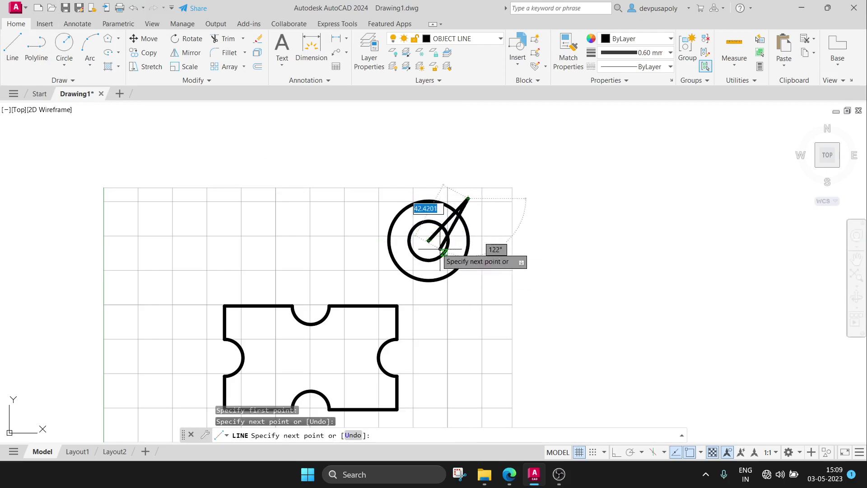
{"action": "key", "text": "Escape"}
{"action": "left_click", "coordinate": [12, 43]}
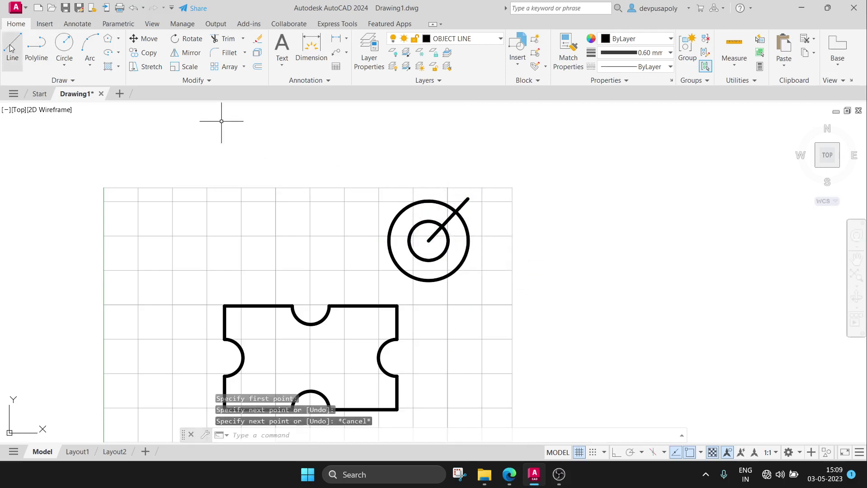
{"action": "left_click", "coordinate": [428, 240]}
{"action": "left_click", "coordinate": [505, 240]}
{"action": "key", "text": "Escape"}
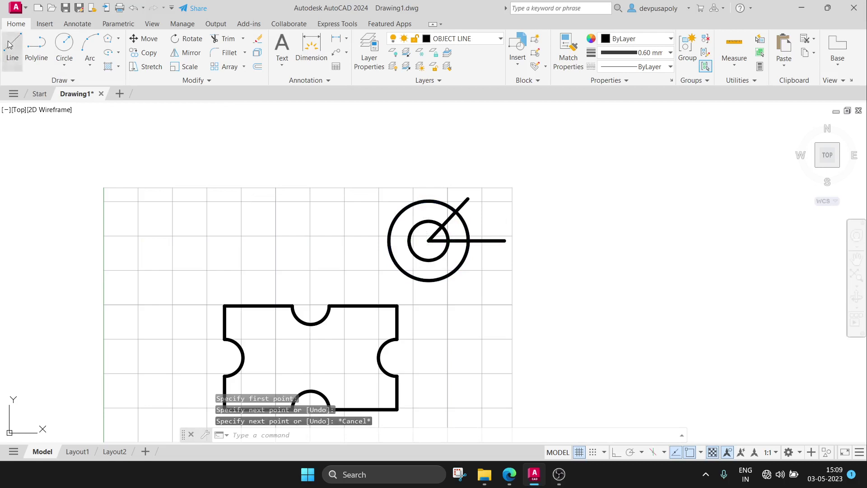
Draw 45-unit lines from the centre toward the lower right and upper left
{"action": "left_click", "coordinate": [12, 43]}
{"action": "left_click", "coordinate": [428, 240]}
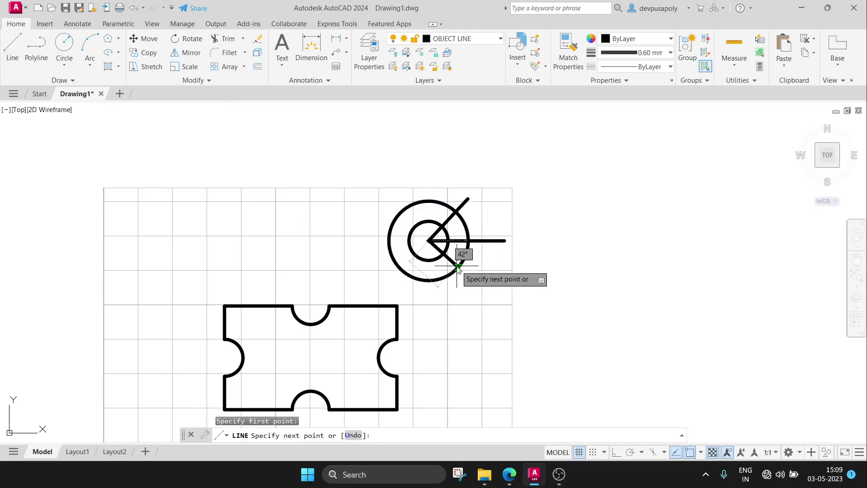
{"action": "type", "text": "45"}
{"action": "key", "text": "Return"}
{"action": "key", "text": "Escape"}
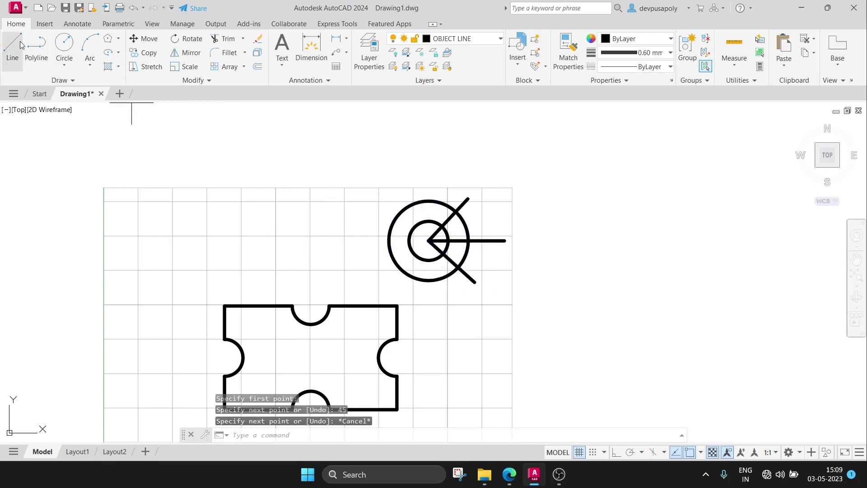
{"action": "left_click", "coordinate": [19, 45]}
{"action": "left_click", "coordinate": [428, 240]}
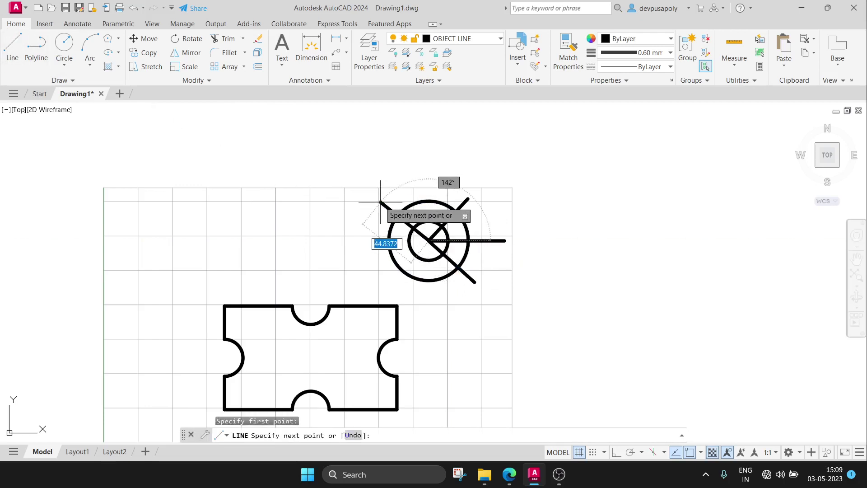
{"action": "type", "text": "45"}
{"action": "key", "text": "Return"}
{"action": "key", "text": "Escape"}
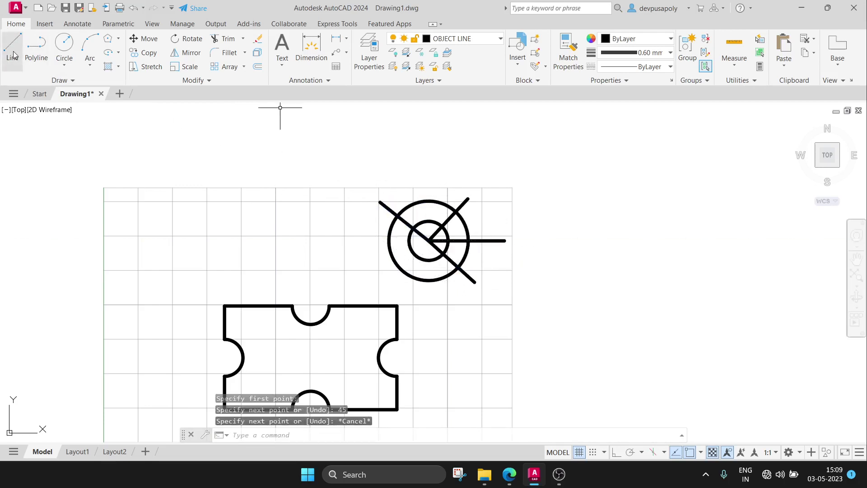
Draw a leftward horizontal line and a 45-unit lower-left line from the centre
{"action": "left_click", "coordinate": [13, 55]}
{"action": "left_click", "coordinate": [428, 240]}
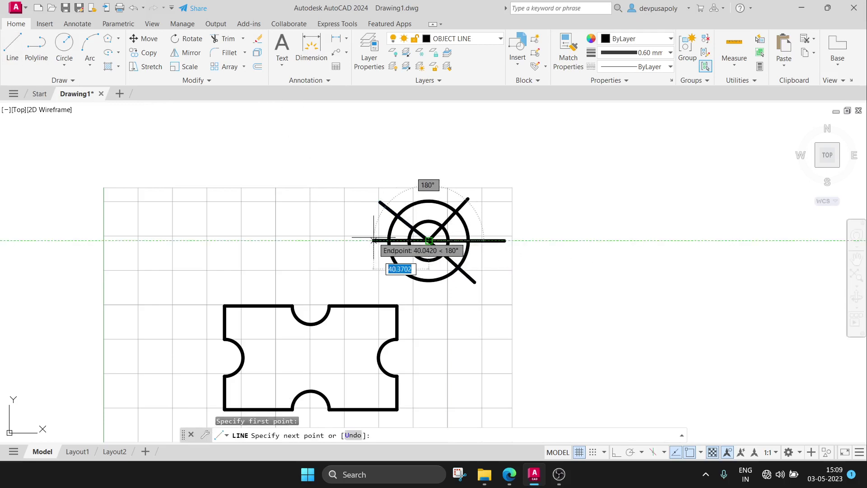
{"action": "left_click", "coordinate": [361, 240]}
{"action": "key", "text": "Escape"}
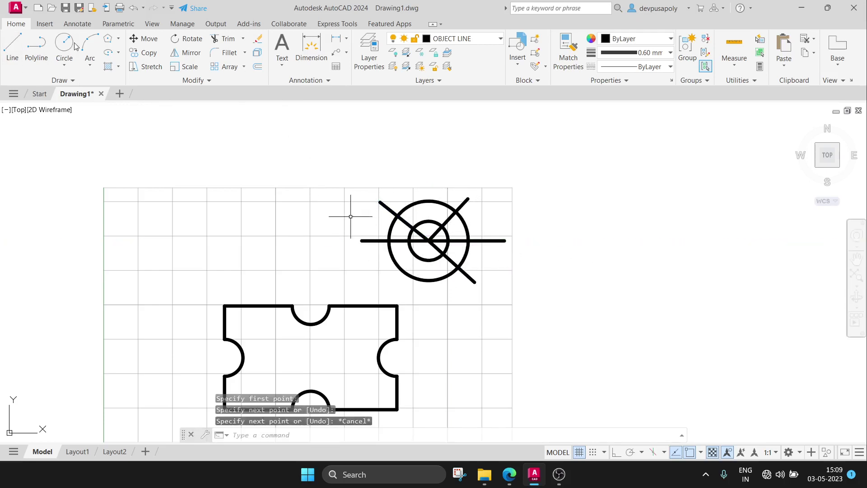
{"action": "left_click", "coordinate": [13, 45]}
{"action": "left_click", "coordinate": [429, 240]}
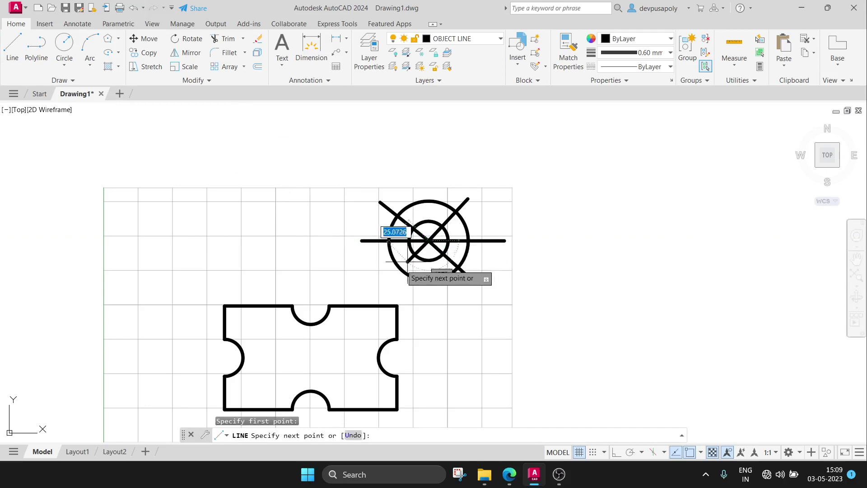
{"action": "type", "text": "45"}
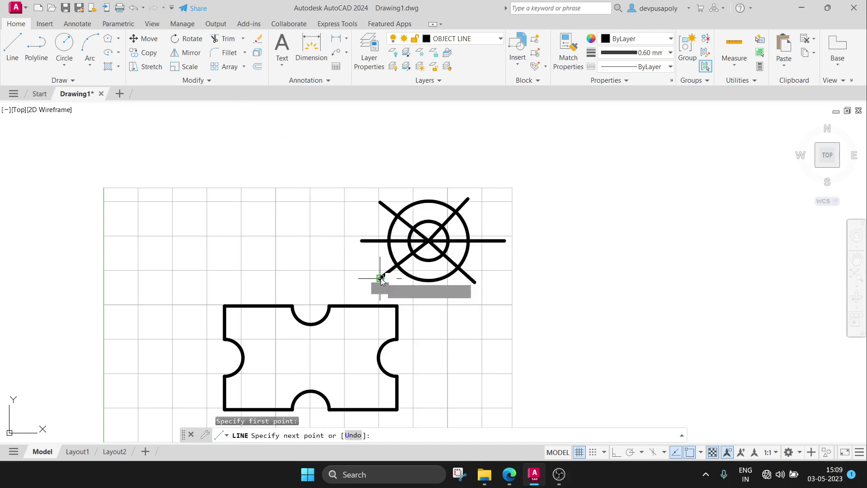
{"action": "key", "text": "Return"}
{"action": "key", "text": "Escape"}
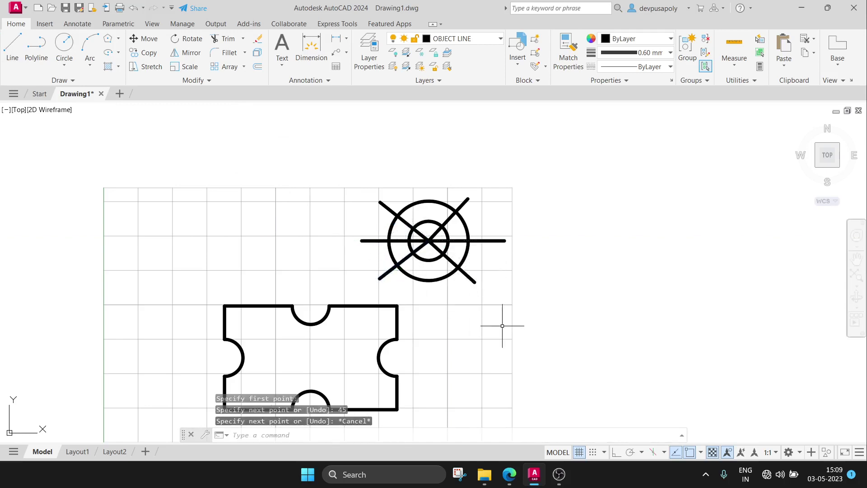
With TR, trim the upper diagonal ends outside the outer circle and their pieces inside the inner circle
{"action": "type", "text": "trim"}
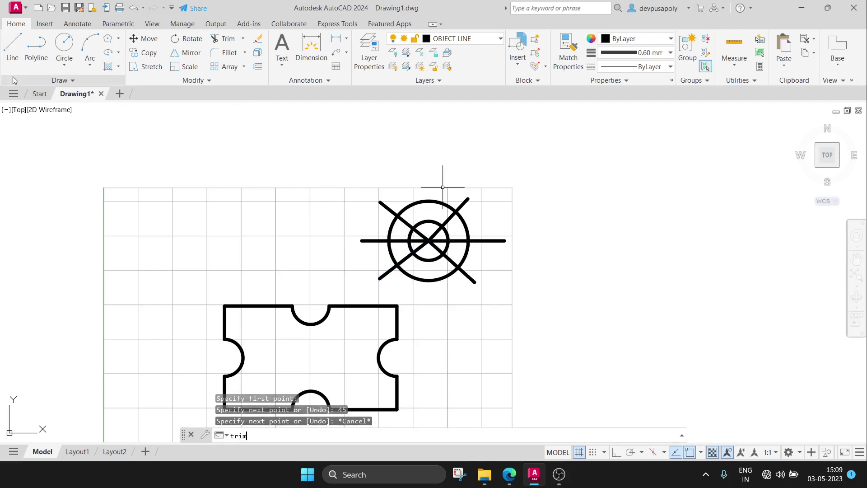
{"action": "key", "text": "Return"}
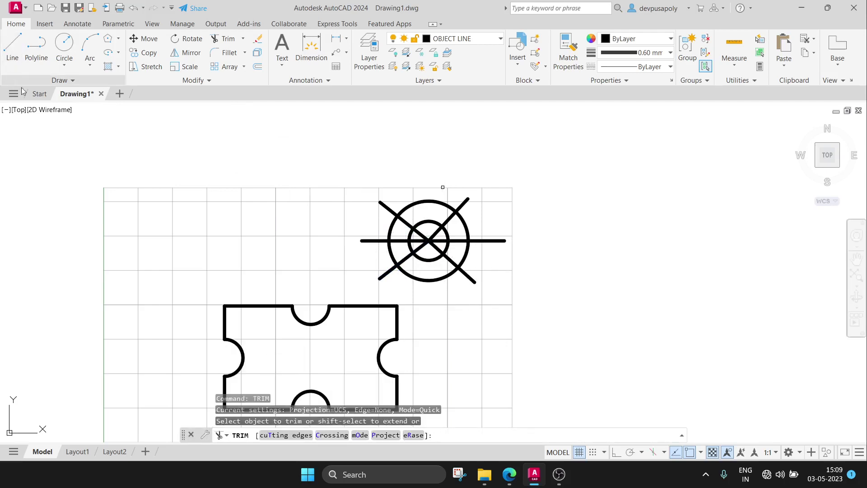
{"action": "left_click", "coordinate": [465, 203]}
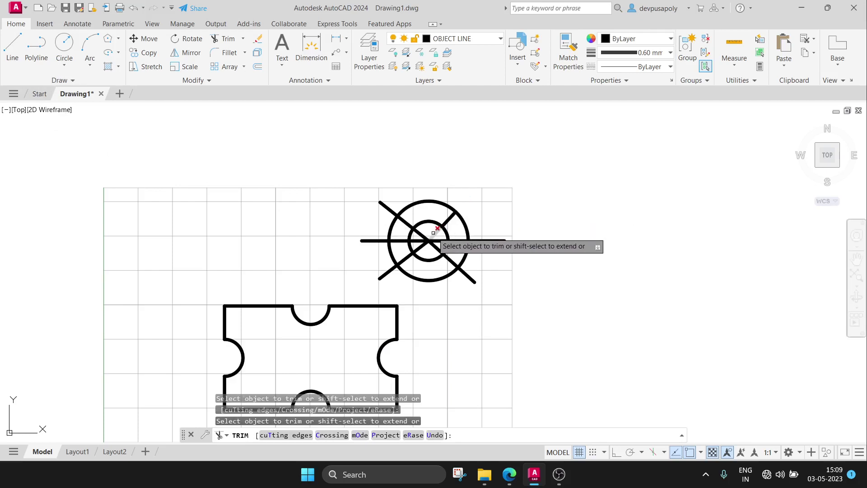
{"action": "left_click", "coordinate": [386, 206]}
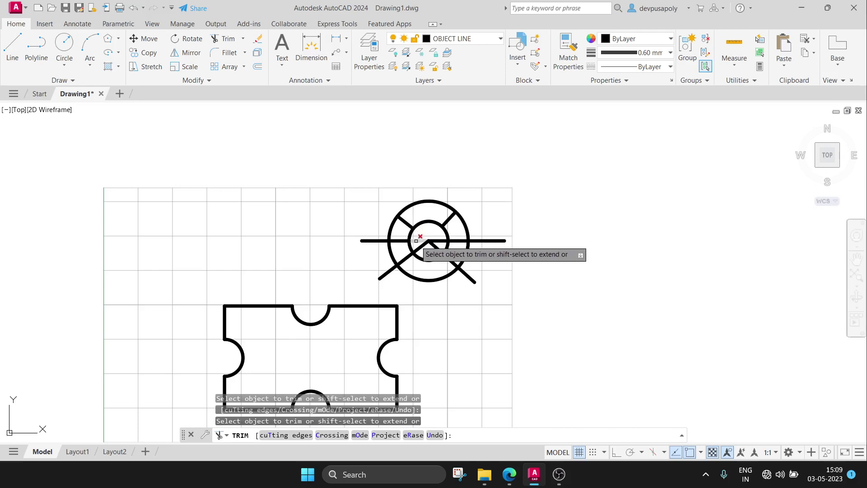
{"action": "left_click", "coordinate": [422, 245]}
{"action": "left_click", "coordinate": [433, 247]}
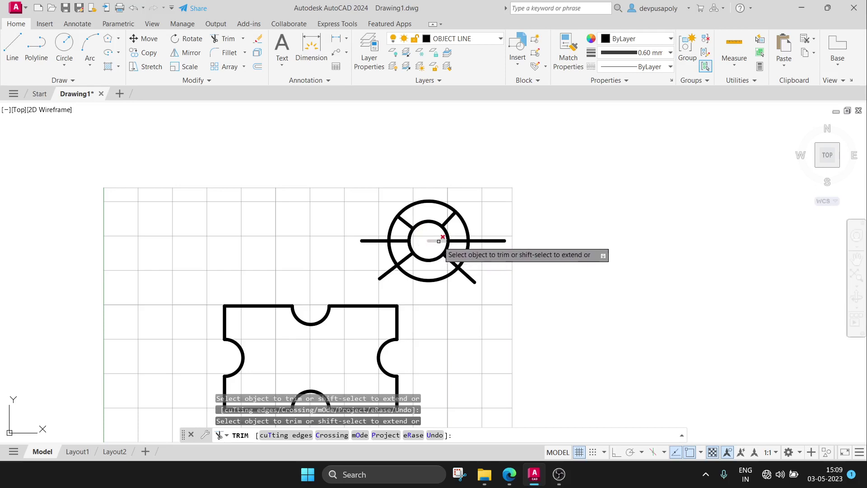
Trim the horizontal line ends and lower diagonal ends outside the outer circle
{"action": "left_click", "coordinate": [488, 241]}
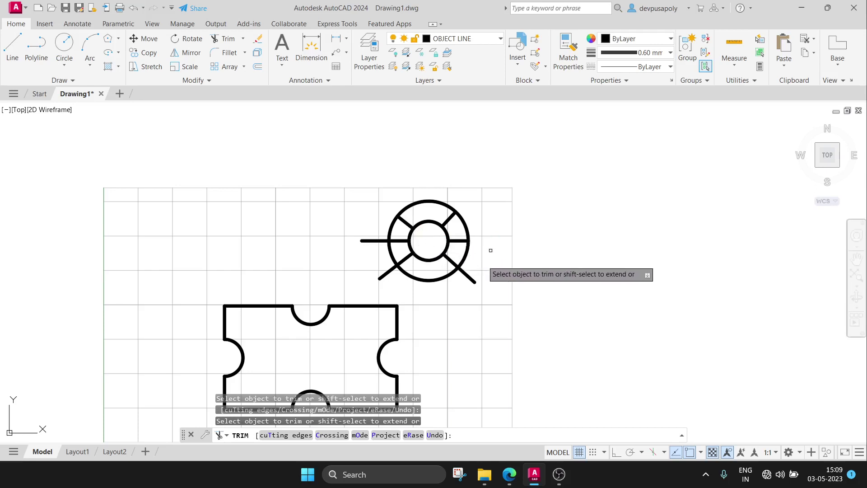
{"action": "left_click", "coordinate": [466, 275]}
{"action": "left_click", "coordinate": [384, 275]}
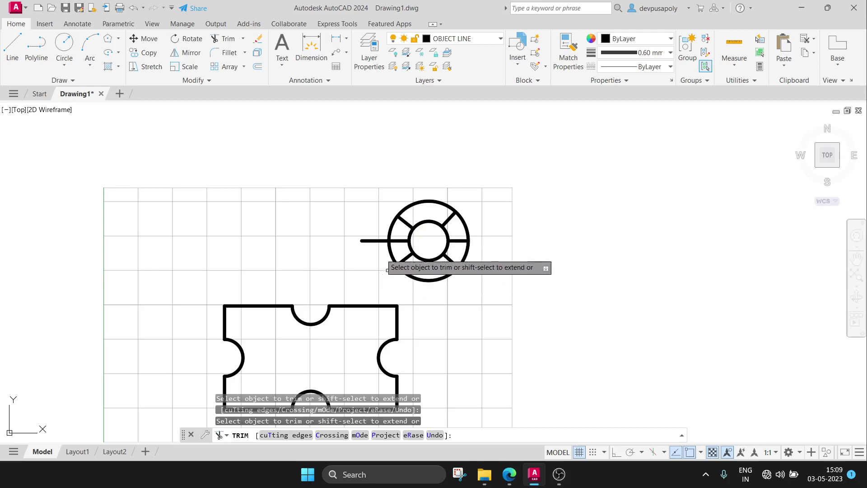
{"action": "left_click", "coordinate": [374, 239]}
{"action": "key", "text": "Escape"}
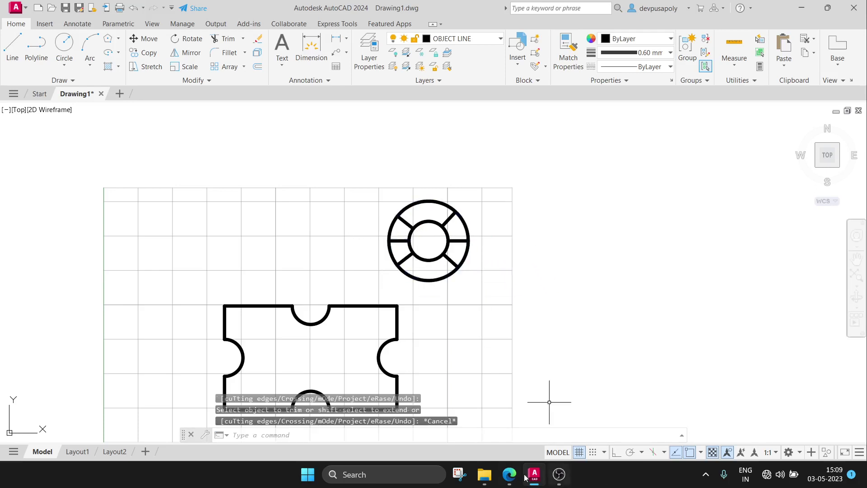
{"action": "left_click", "coordinate": [509, 474]}
Scroll the PDF past Exercises 6C–6E to page 148's Exercise 6F truck drawing
{"action": "scroll", "coordinate": [495, 418], "scroll_direction": "down", "scroll_amount": 5}
{"action": "scroll", "coordinate": [481, 341], "scroll_direction": "down", "scroll_amount": 4}
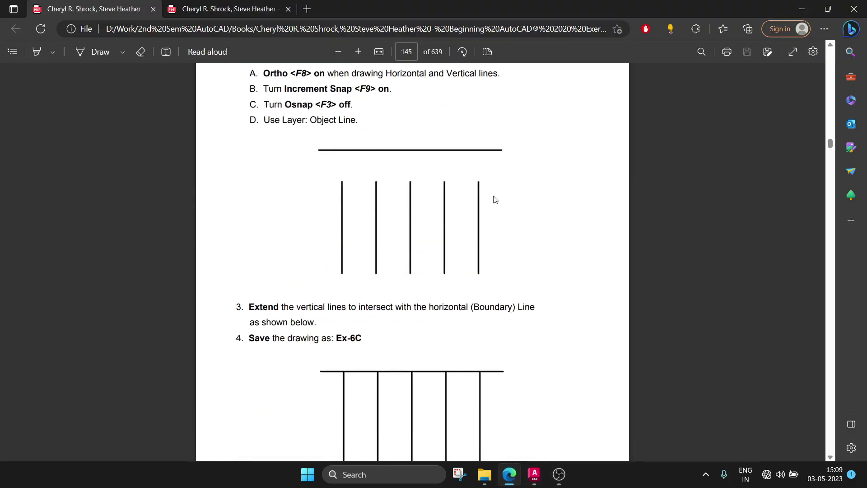
{"action": "scroll", "coordinate": [361, 332], "scroll_direction": "down", "scroll_amount": 2}
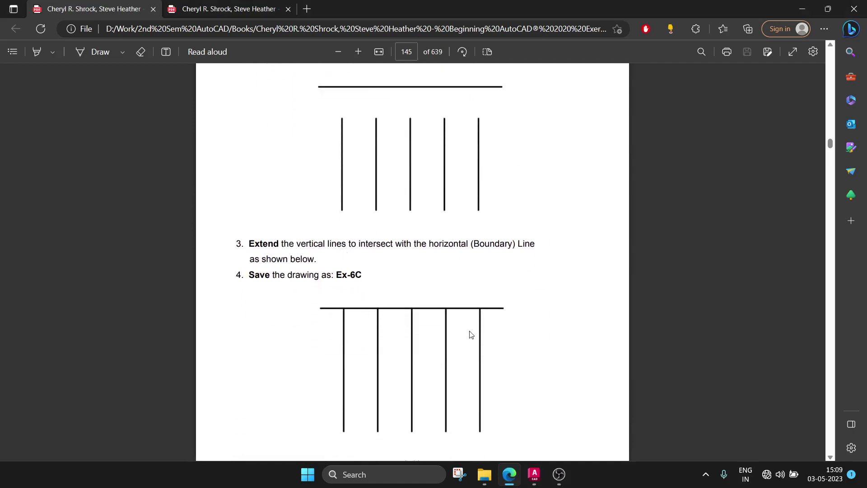
{"action": "scroll", "coordinate": [471, 334], "scroll_direction": "down", "scroll_amount": 7}
{"action": "scroll", "coordinate": [471, 334], "scroll_direction": "down", "scroll_amount": 6}
{"action": "scroll", "coordinate": [471, 334], "scroll_direction": "down", "scroll_amount": 4}
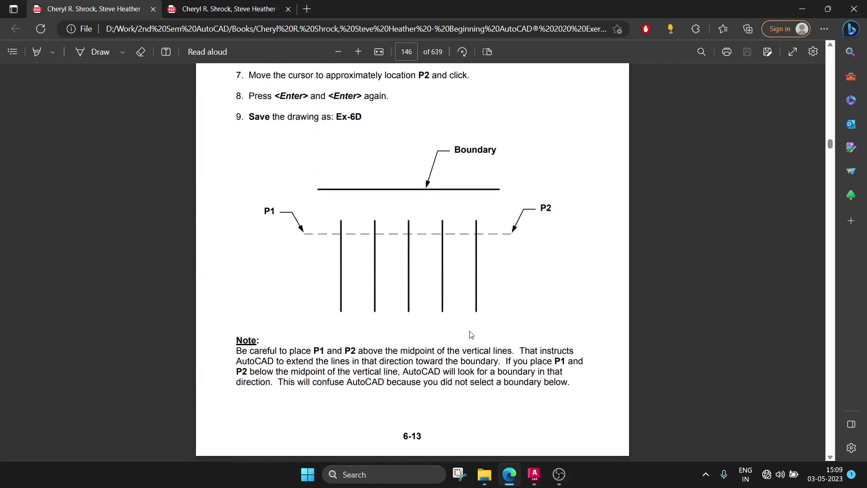
{"action": "scroll", "coordinate": [471, 334], "scroll_direction": "down", "scroll_amount": 4}
{"action": "scroll", "coordinate": [470, 334], "scroll_direction": "down", "scroll_amount": 3}
{"action": "scroll", "coordinate": [471, 334], "scroll_direction": "down", "scroll_amount": 3}
{"action": "scroll", "coordinate": [482, 309], "scroll_direction": "down", "scroll_amount": 3}
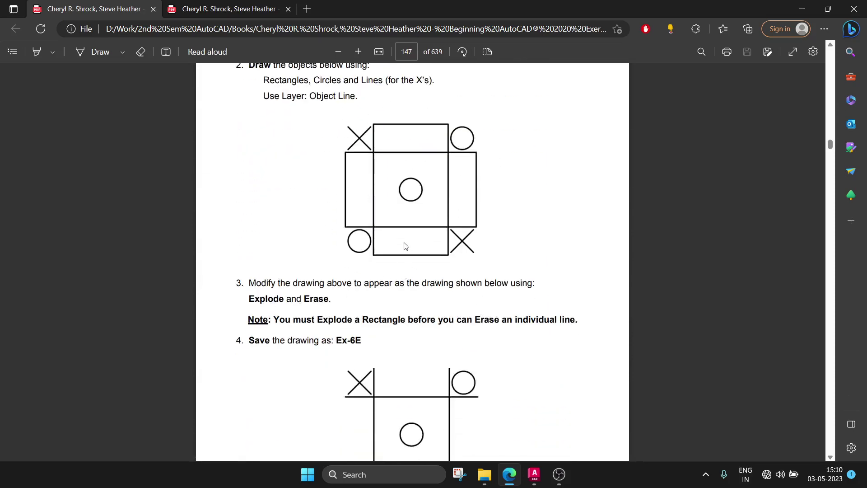
{"action": "scroll", "coordinate": [406, 262], "scroll_direction": "down", "scroll_amount": 2}
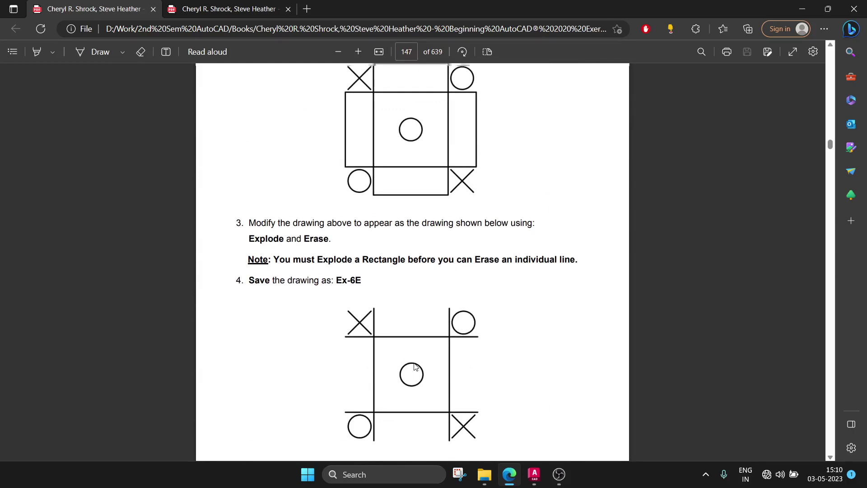
{"action": "scroll", "coordinate": [415, 367], "scroll_direction": "up", "scroll_amount": 3}
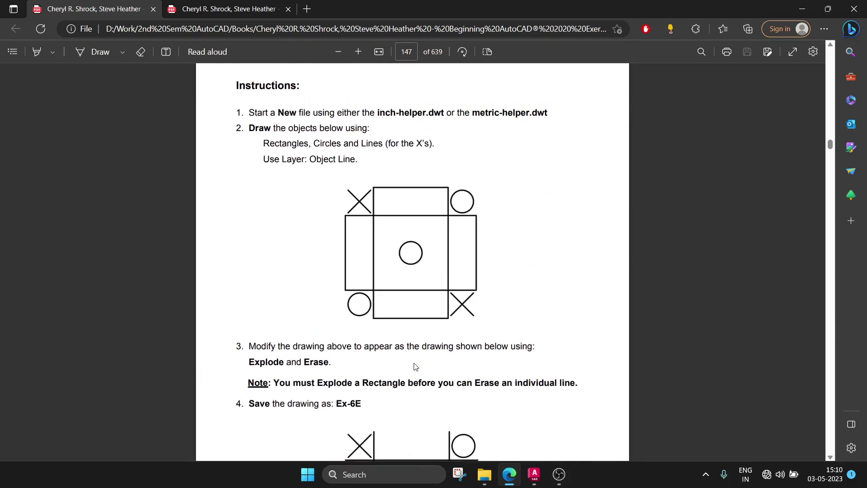
{"action": "scroll", "coordinate": [416, 366], "scroll_direction": "down", "scroll_amount": 3}
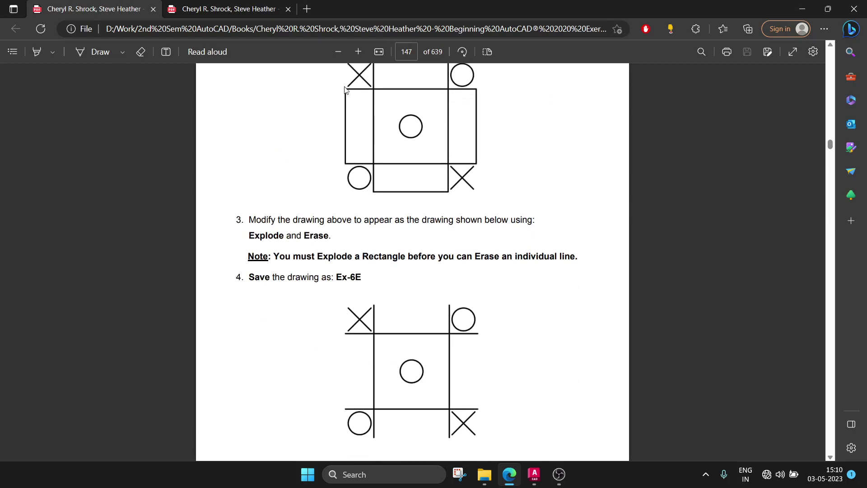
{"action": "scroll", "coordinate": [397, 213], "scroll_direction": "down", "scroll_amount": 1}
{"action": "scroll", "coordinate": [397, 209], "scroll_direction": "down", "scroll_amount": 7}
{"action": "scroll", "coordinate": [397, 209], "scroll_direction": "down", "scroll_amount": 5}
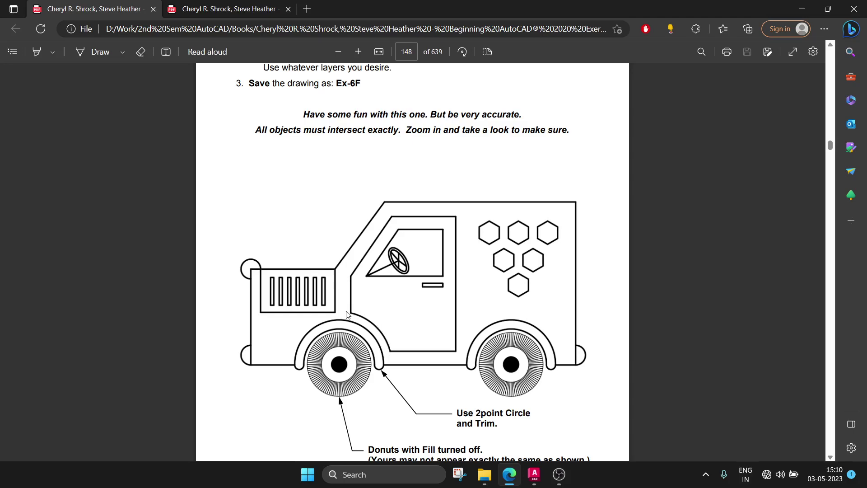
Scroll the PDF from page 148 past the Notes page to Lesson 7 on page 150
{"action": "scroll", "coordinate": [408, 316], "scroll_direction": "down", "scroll_amount": 5}
{"action": "scroll", "coordinate": [408, 316], "scroll_direction": "down", "scroll_amount": 4}
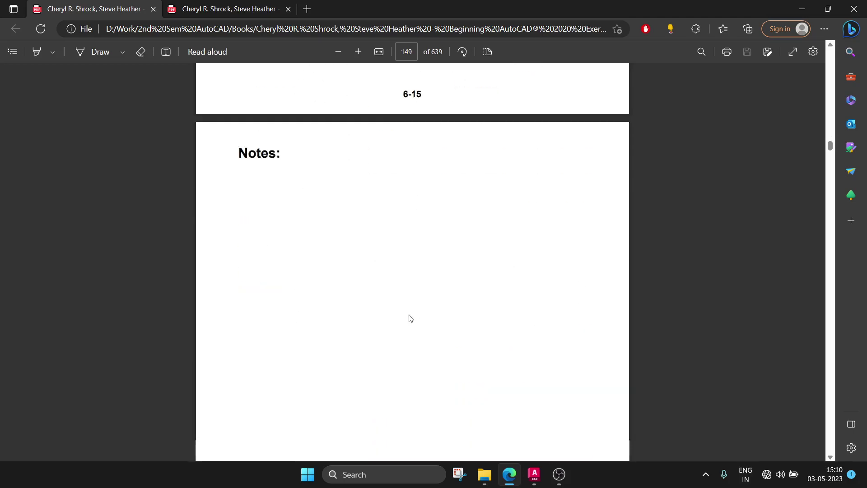
{"action": "scroll", "coordinate": [408, 316], "scroll_direction": "down", "scroll_amount": 8}
{"action": "scroll", "coordinate": [409, 318], "scroll_direction": "down", "scroll_amount": 7}
{"action": "scroll", "coordinate": [409, 317], "scroll_direction": "down", "scroll_amount": 2}
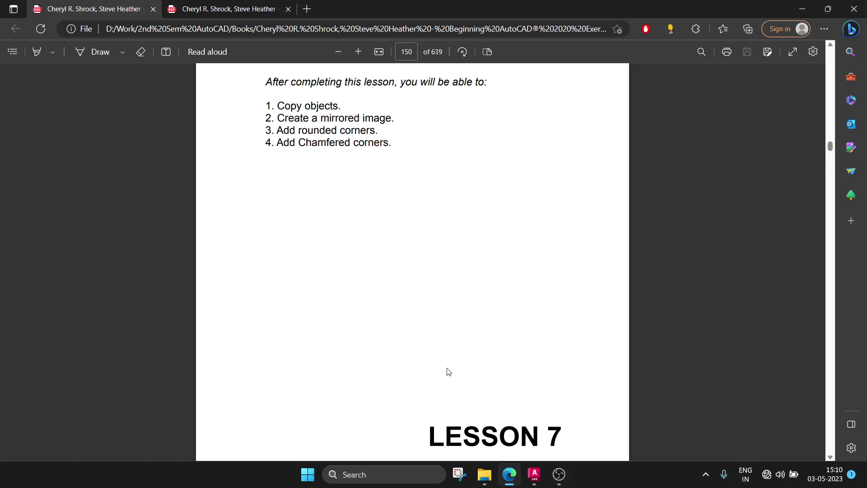
Back in AutoCAD, start COPY and select the spoked ring's two circles and all its spokes
{"action": "left_click", "coordinate": [526, 465]}
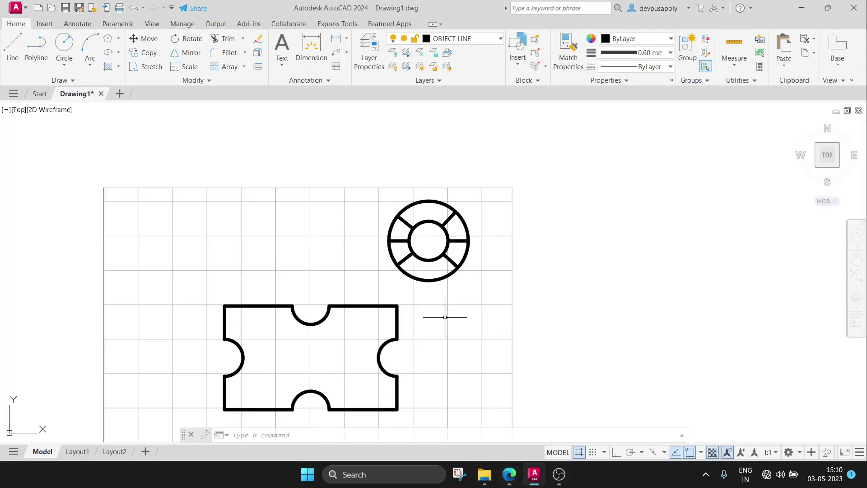
{"action": "type", "text": "copy"}
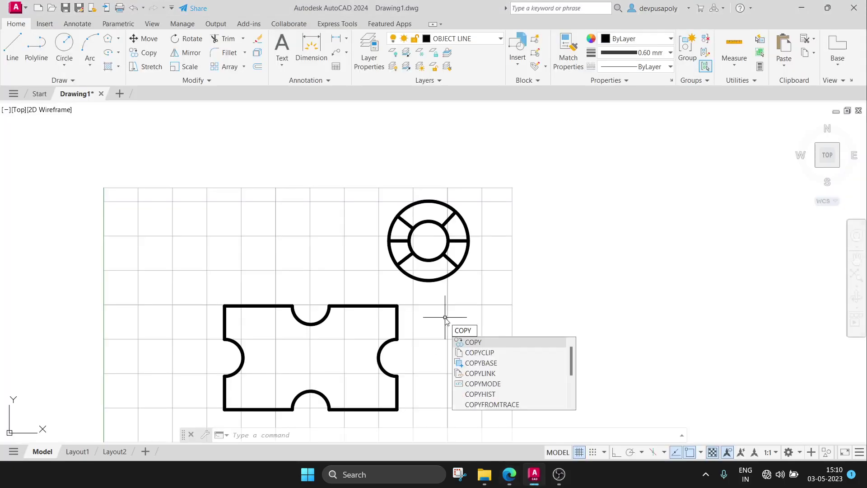
{"action": "key", "text": "Return"}
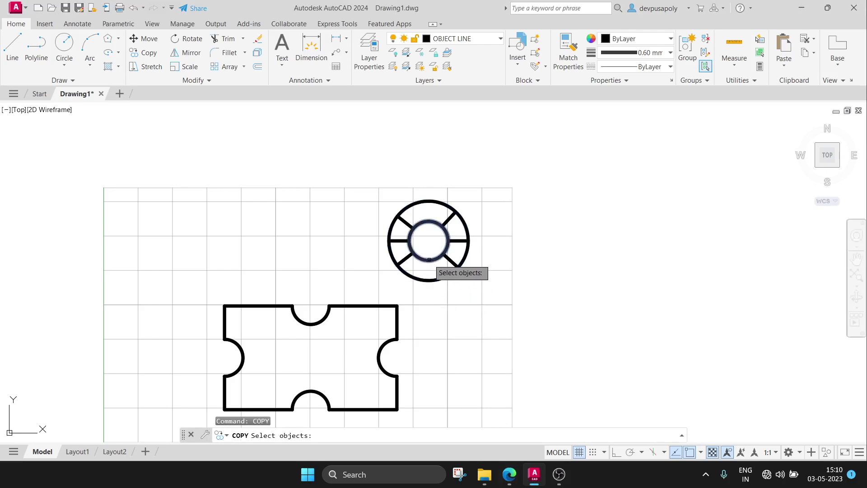
{"action": "left_click", "coordinate": [428, 260]}
{"action": "left_click", "coordinate": [430, 280]}
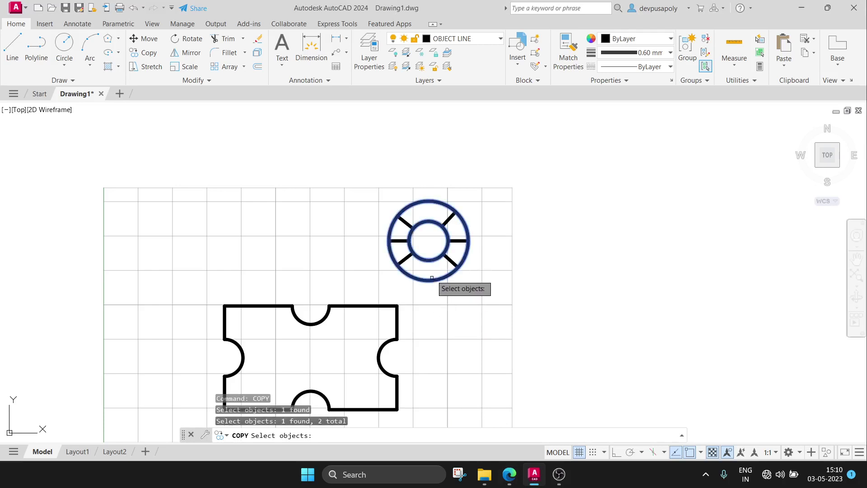
{"action": "left_click", "coordinate": [447, 262]}
{"action": "left_click", "coordinate": [456, 239]}
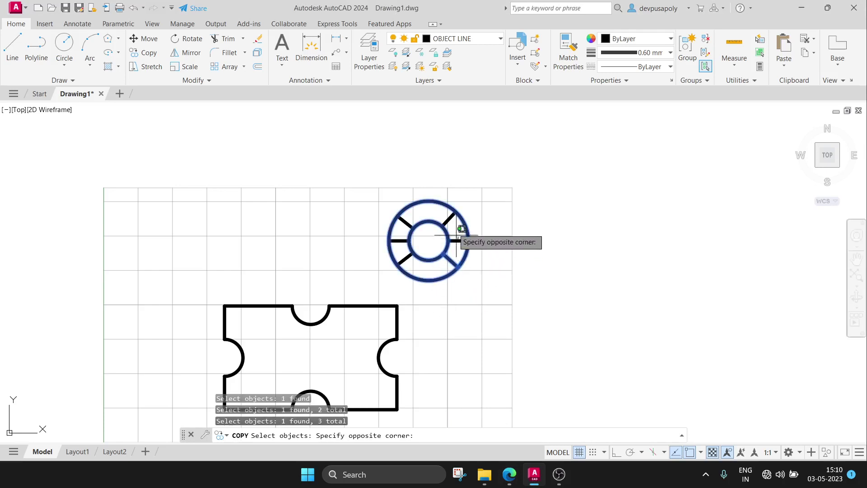
{"action": "left_click", "coordinate": [452, 215]}
{"action": "left_click", "coordinate": [458, 240]}
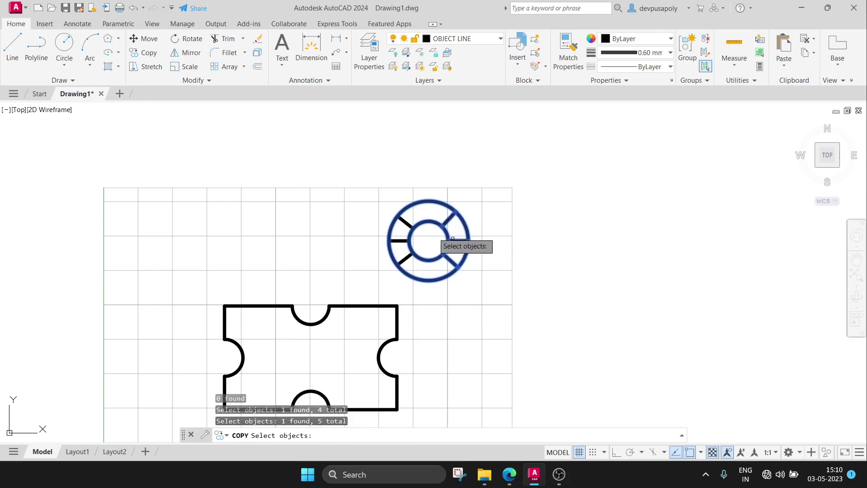
{"action": "left_click", "coordinate": [405, 222]}
{"action": "left_click", "coordinate": [398, 240]}
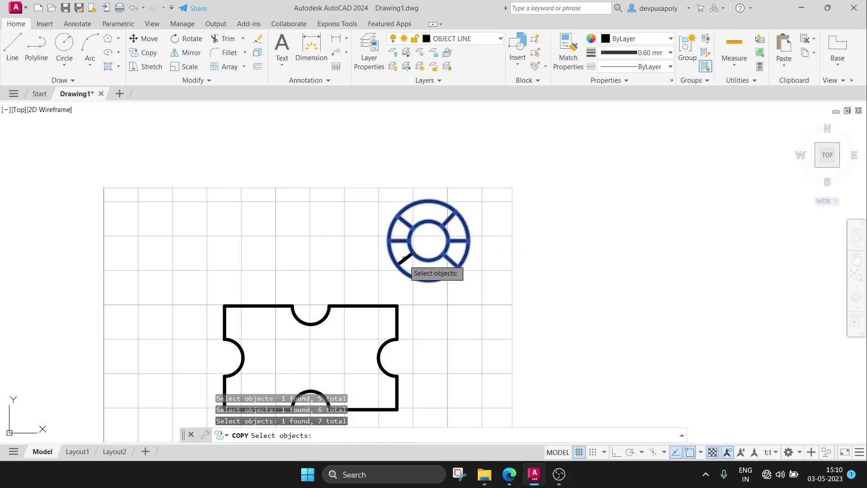
{"action": "left_click", "coordinate": [404, 257]}
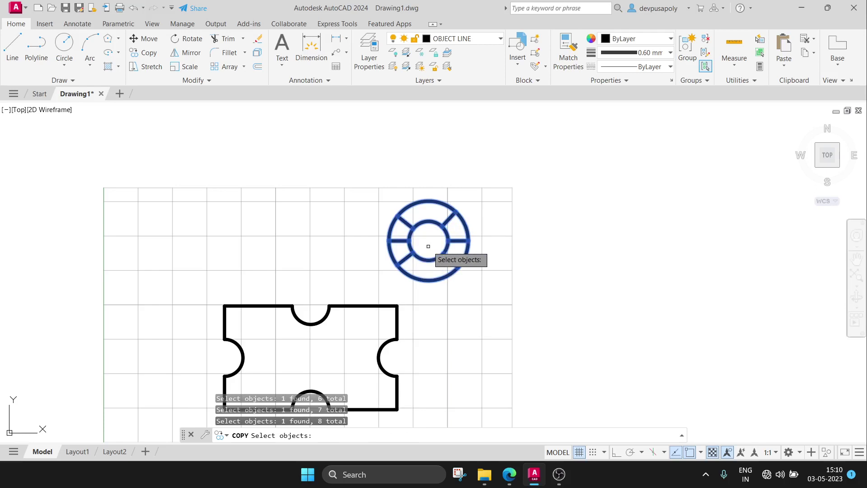
{"action": "key", "text": "Return"}
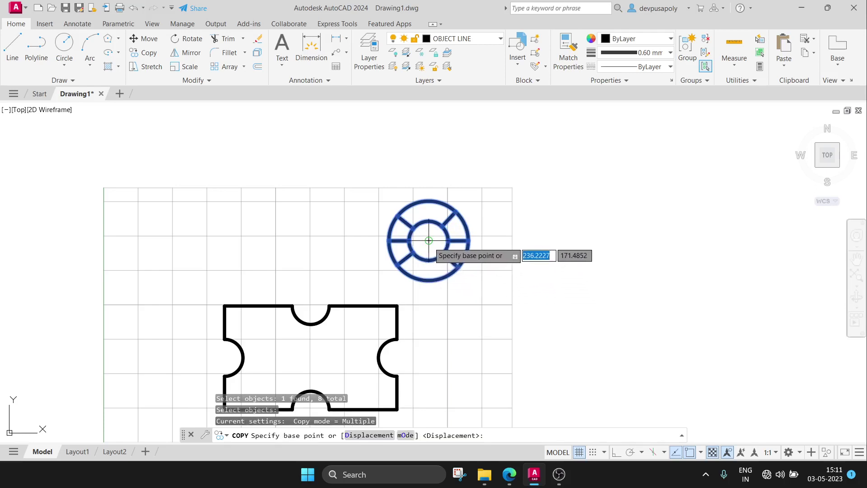
From the ring's centre, place seven copies around the notched shape, one centred inside it
{"action": "left_click", "coordinate": [429, 240]}
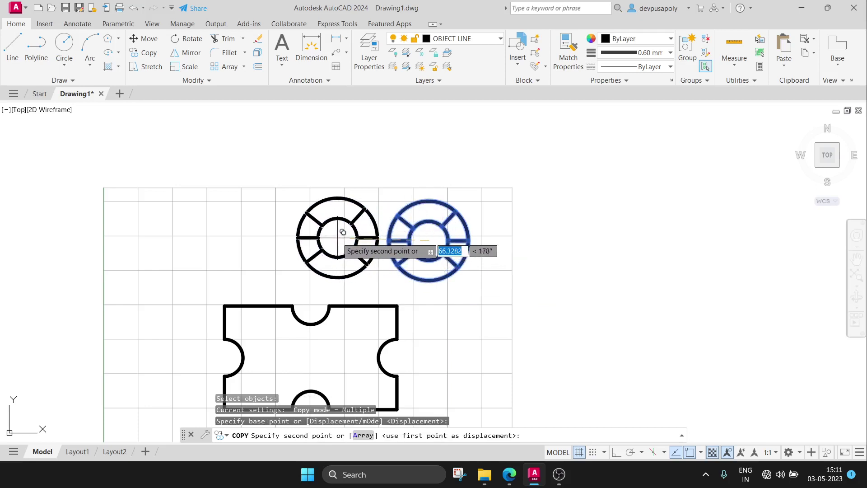
{"action": "left_click", "coordinate": [337, 237]}
{"action": "left_click", "coordinate": [233, 237]}
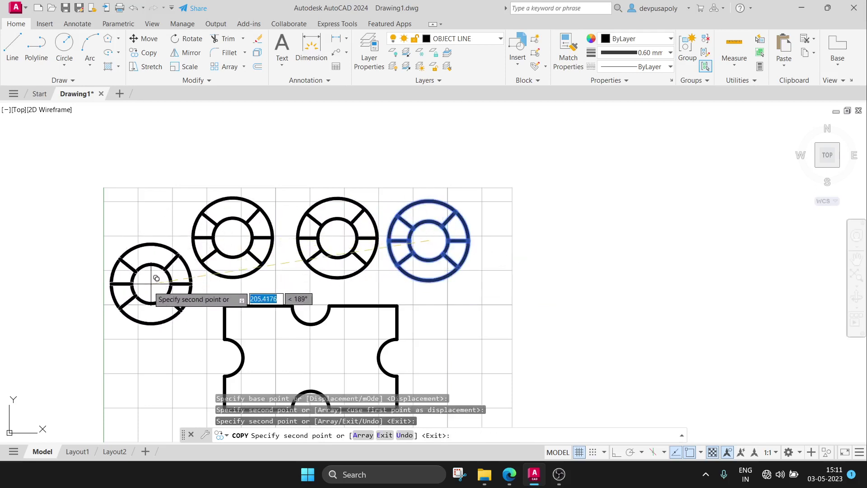
{"action": "left_click", "coordinate": [148, 286]}
{"action": "left_click", "coordinate": [148, 380]}
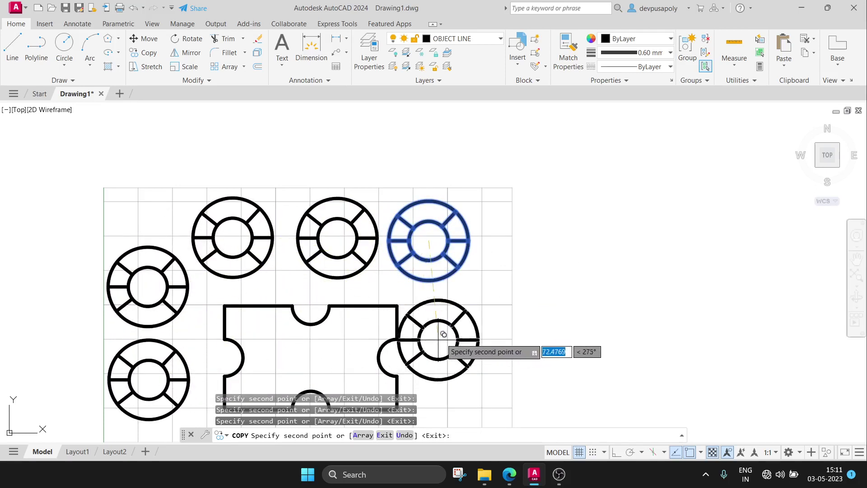
{"action": "left_click", "coordinate": [474, 323]}
{"action": "middle_click_drag", "start_coordinate": [475, 378], "coordinate": [492, 285]}
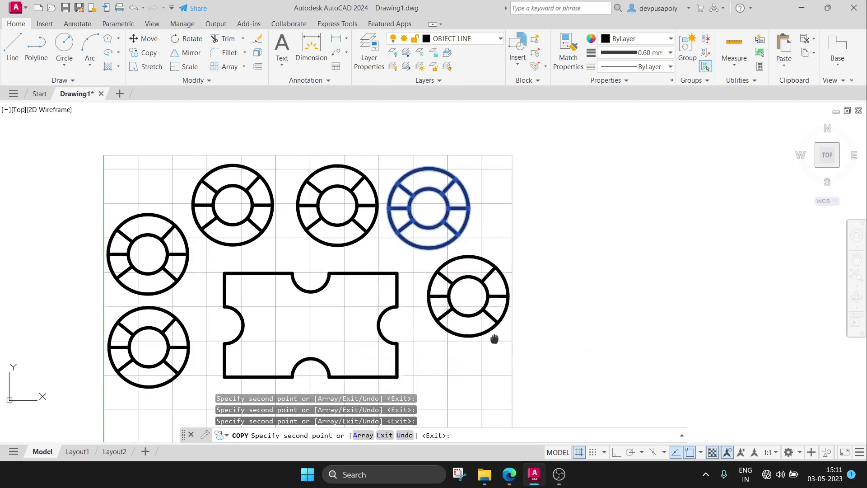
{"action": "left_click", "coordinate": [458, 344]}
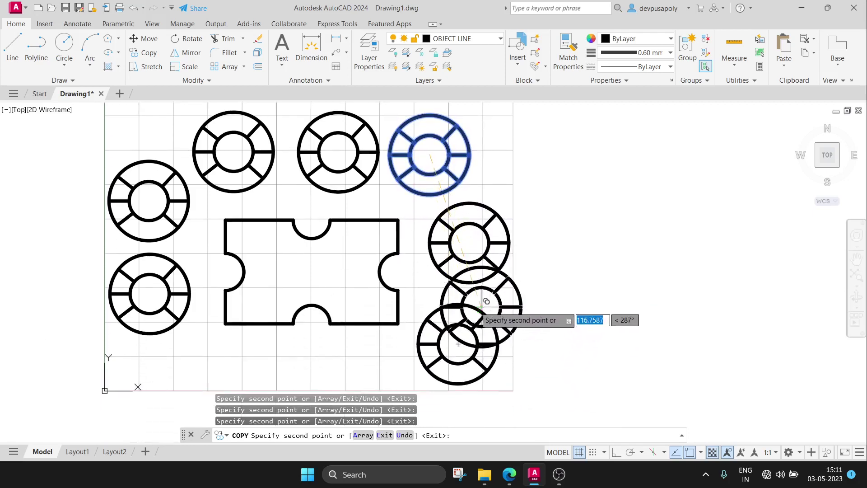
{"action": "left_click", "coordinate": [309, 273]}
{"action": "key", "text": "Escape"}
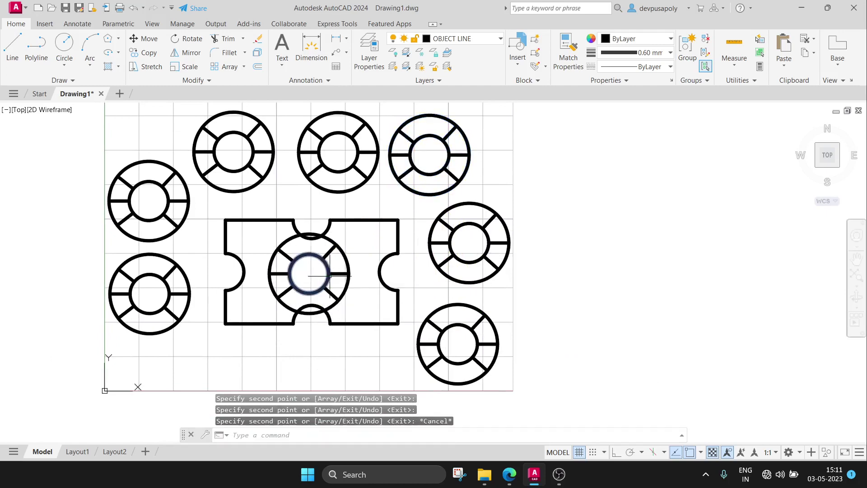
{"action": "mouse_move", "coordinate": [345, 271]}
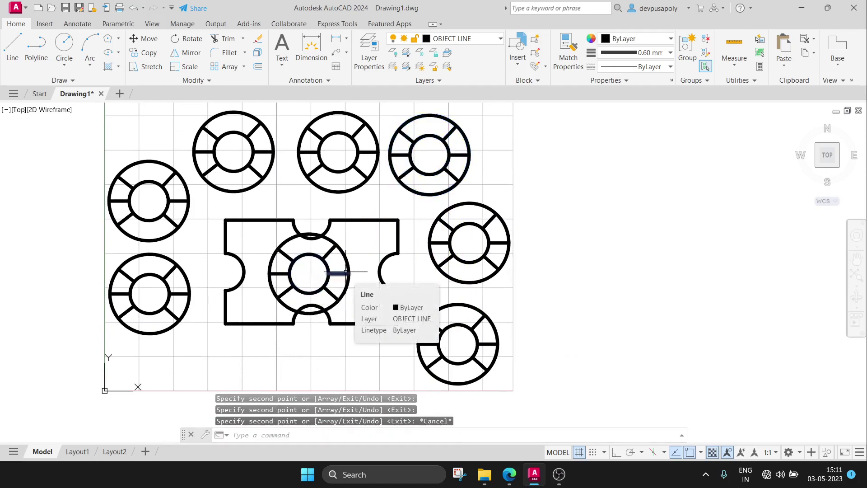
Window-select the rings and notched shape, excluding the lower-right circle, and delete them
{"action": "scroll", "coordinate": [406, 257], "scroll_direction": "down", "scroll_amount": 3}
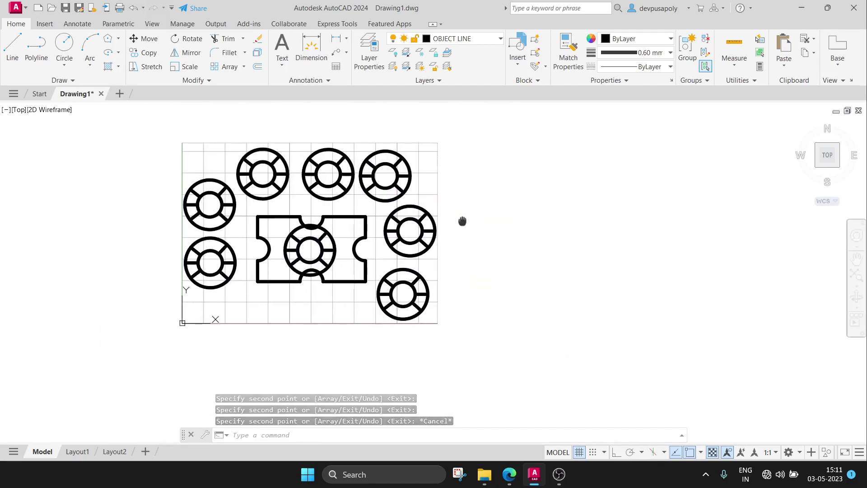
{"action": "scroll", "coordinate": [370, 191], "scroll_direction": "up", "scroll_amount": 2}
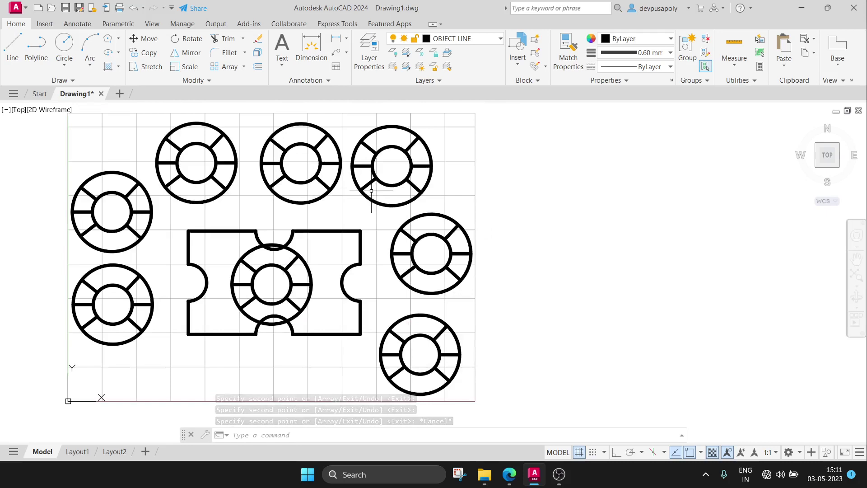
{"action": "left_click", "coordinate": [73, 121]}
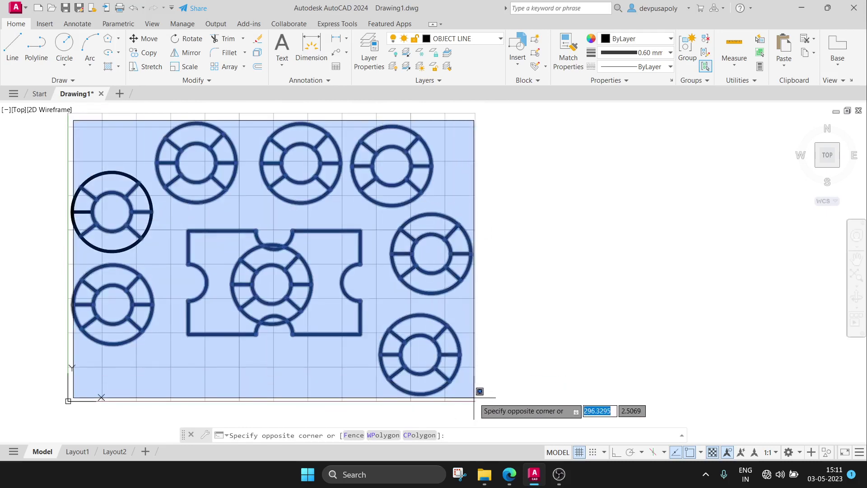
{"action": "left_click", "coordinate": [474, 398]}
{"action": "left_click", "coordinate": [145, 52]}
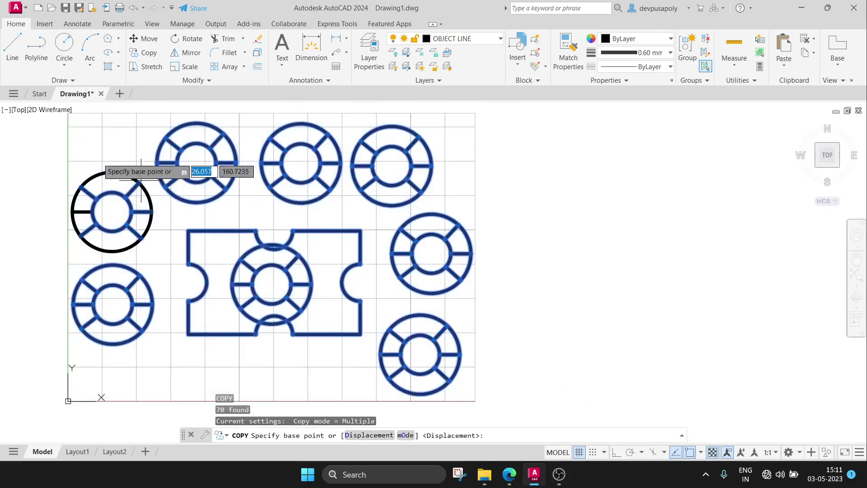
{"action": "key", "text": "Escape"}
{"action": "left_click", "coordinate": [71, 120]}
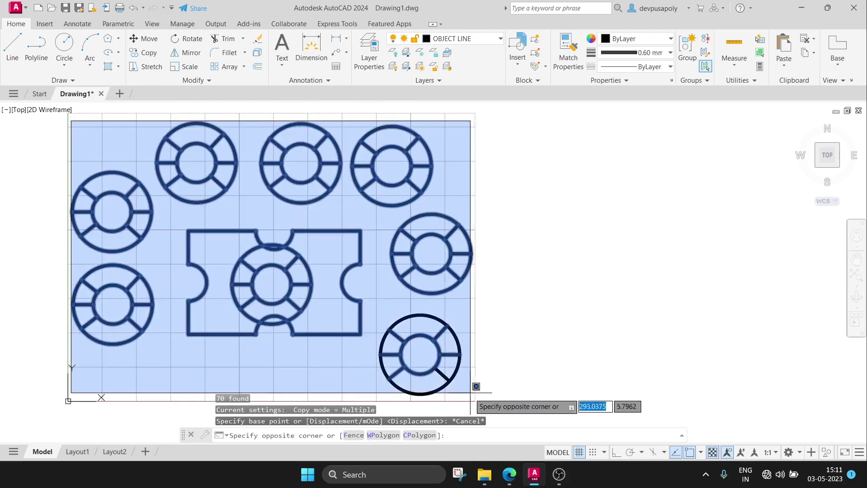
{"action": "left_click", "coordinate": [469, 394]}
{"action": "key", "text": "Delete"}
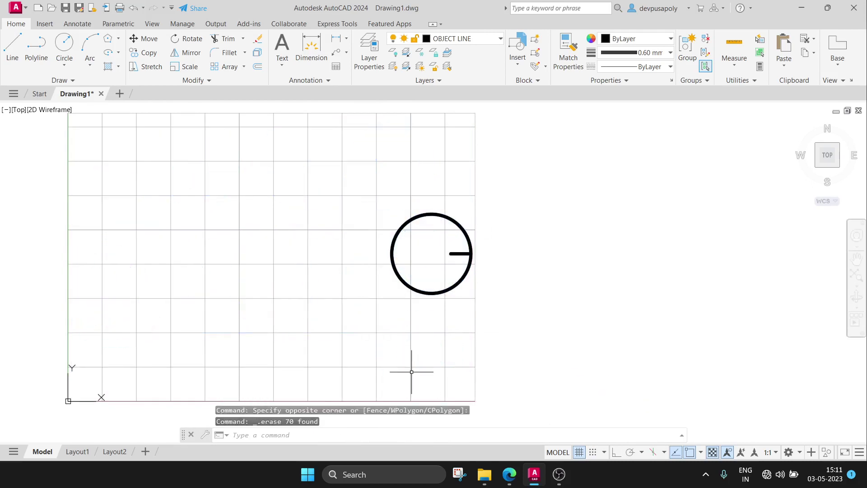
{"action": "middle_click_drag", "start_coordinate": [242, 270], "coordinate": [348, 271]}
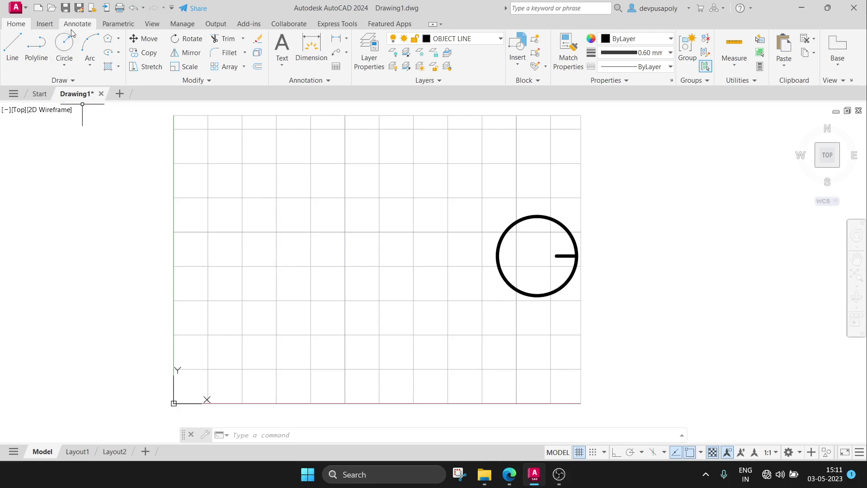
Draw a vertical line and bottom line, then a matching top line from the vertical's top
{"action": "left_click", "coordinate": [12, 47]}
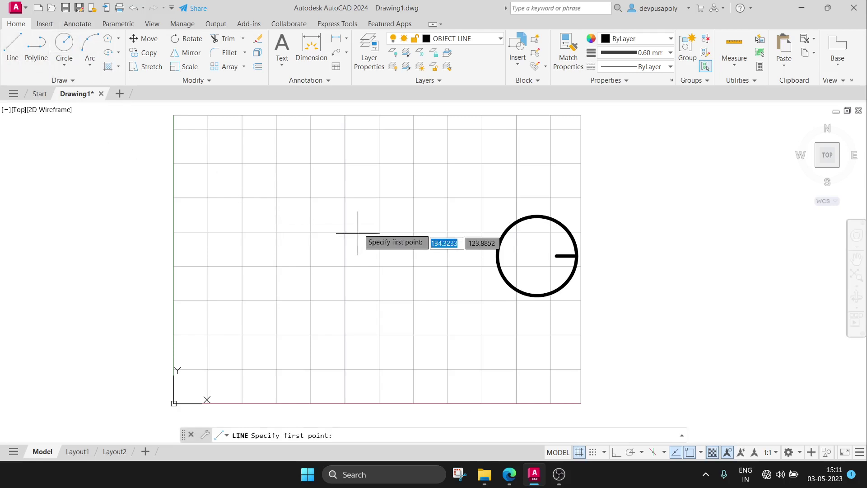
{"action": "left_click", "coordinate": [276, 163]}
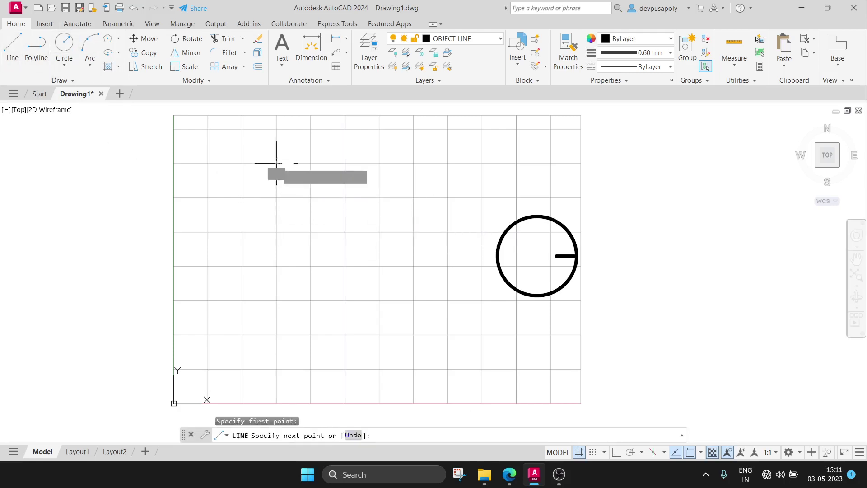
{"action": "left_click", "coordinate": [275, 300]}
{"action": "left_click", "coordinate": [381, 301]}
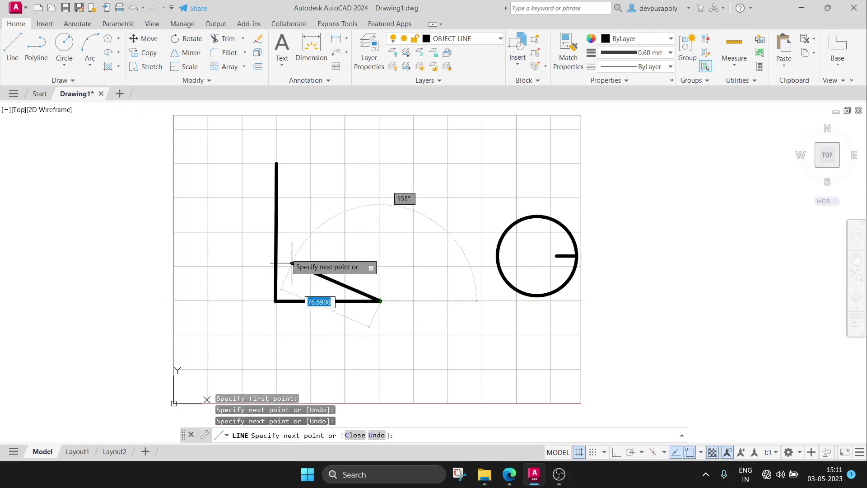
{"action": "key", "text": "Return"}
{"action": "key", "text": "Return"}
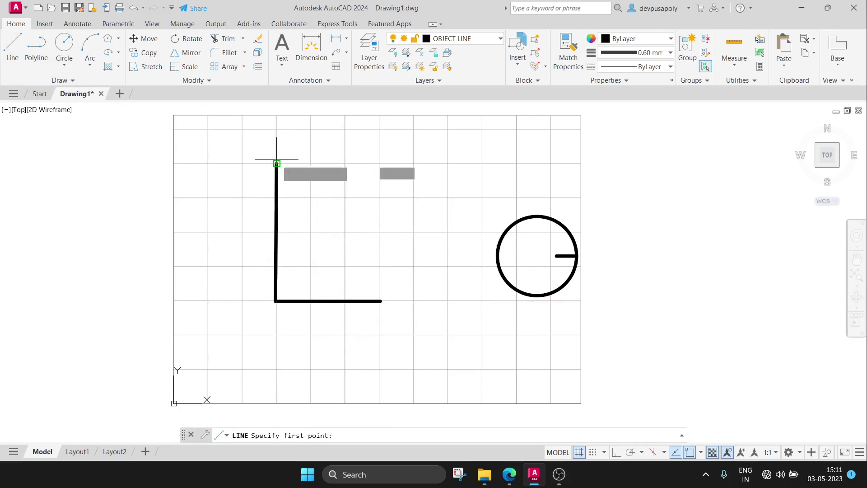
{"action": "left_click", "coordinate": [276, 163]}
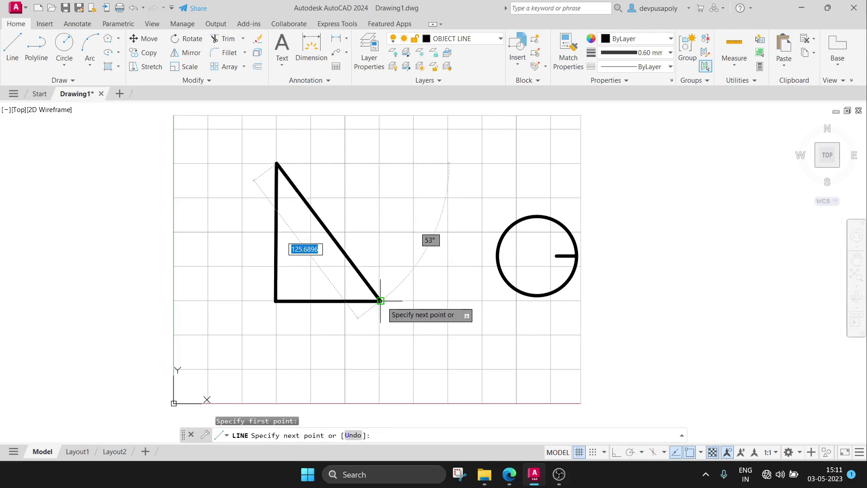
{"action": "left_click", "coordinate": [380, 163]}
{"action": "key", "text": "Escape"}
{"action": "type", "text": "mirr"}
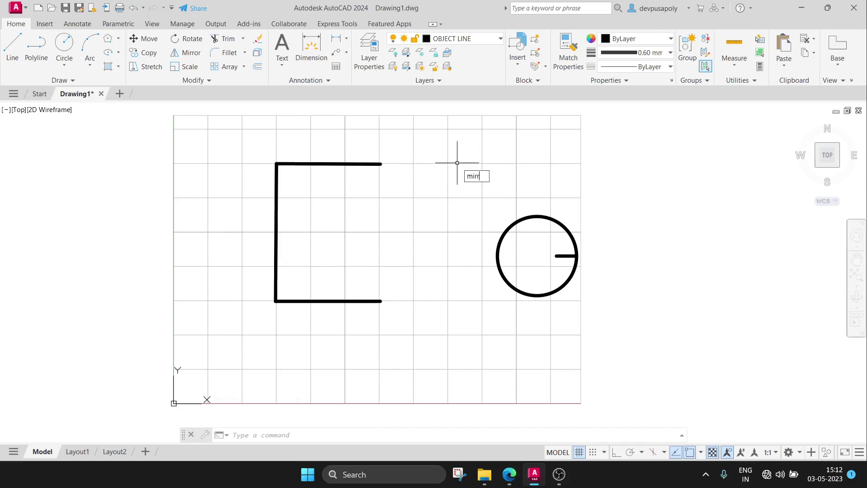
Mirror the three lines about their right endpoints, keeping originals, to close the rectangle
{"action": "type", "text": "o"}
{"action": "key", "text": "Return"}
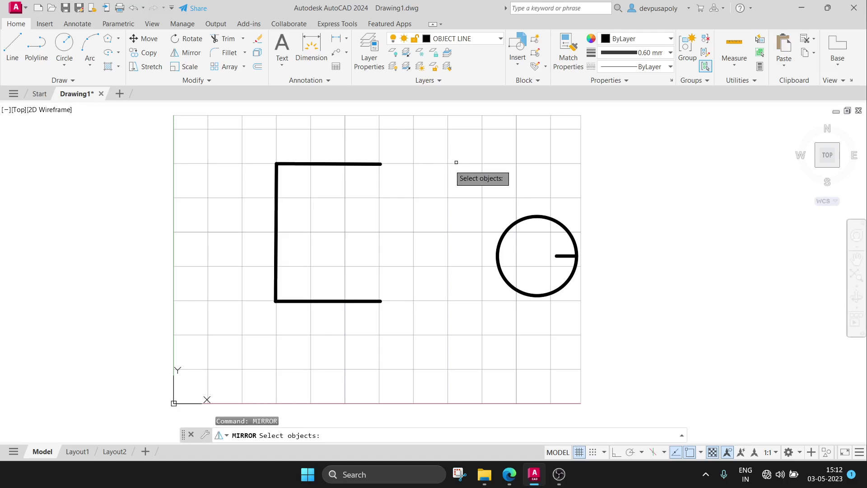
{"action": "left_click", "coordinate": [363, 164]}
{"action": "left_click", "coordinate": [276, 213]}
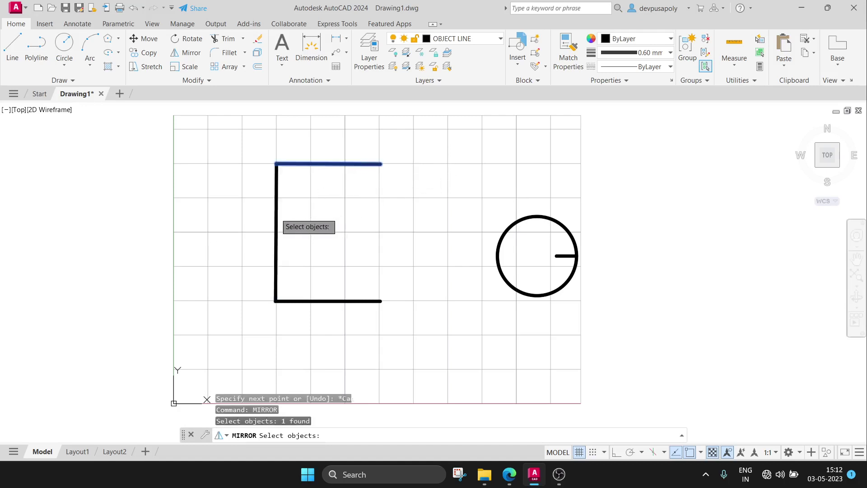
{"action": "left_click", "coordinate": [337, 301]}
{"action": "key", "text": "Return"}
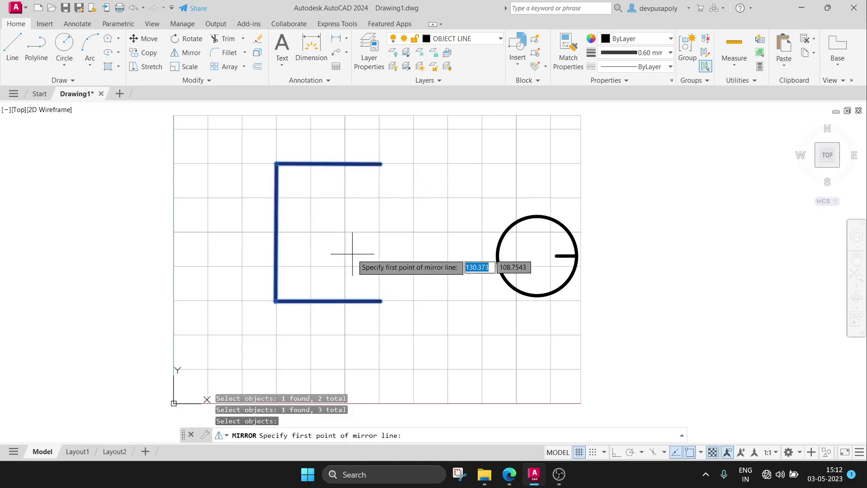
{"action": "left_click", "coordinate": [381, 163]}
{"action": "left_click", "coordinate": [381, 300]}
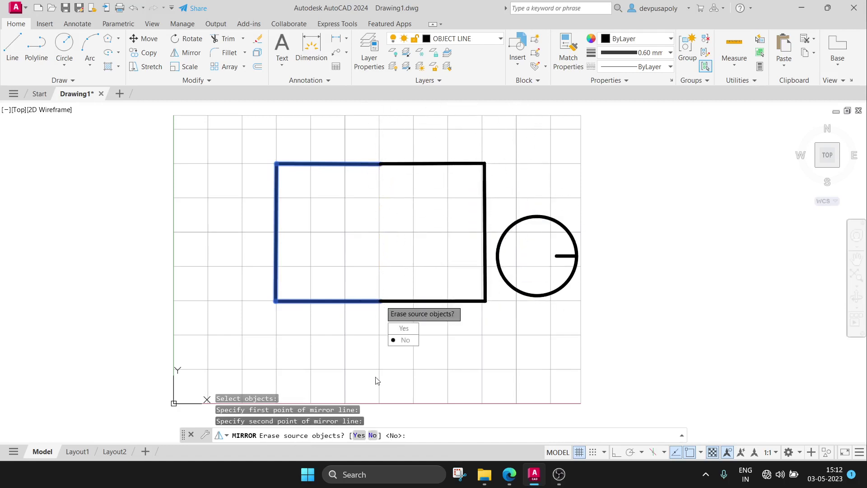
{"action": "left_click", "coordinate": [409, 343]}
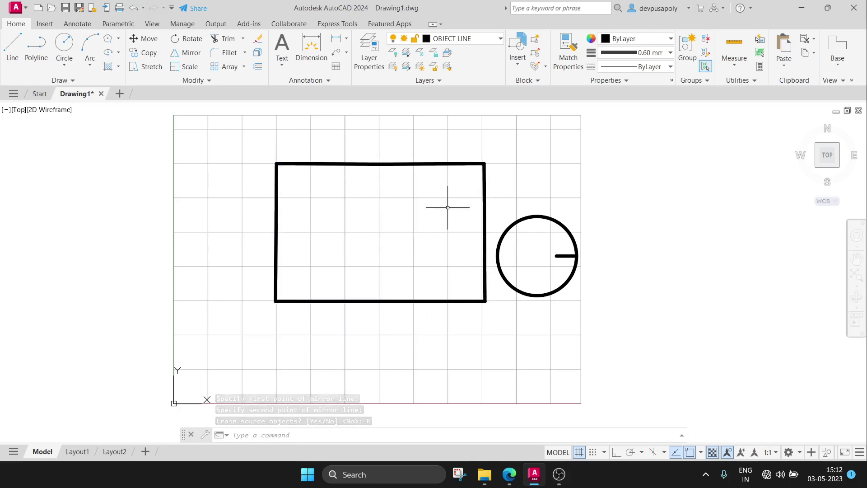
Draw a small circle in the rectangle's upper-left area
{"action": "middle_click_drag", "start_coordinate": [449, 207], "coordinate": [439, 177]}
{"action": "type", "text": "c"}
{"action": "key", "text": "Return"}
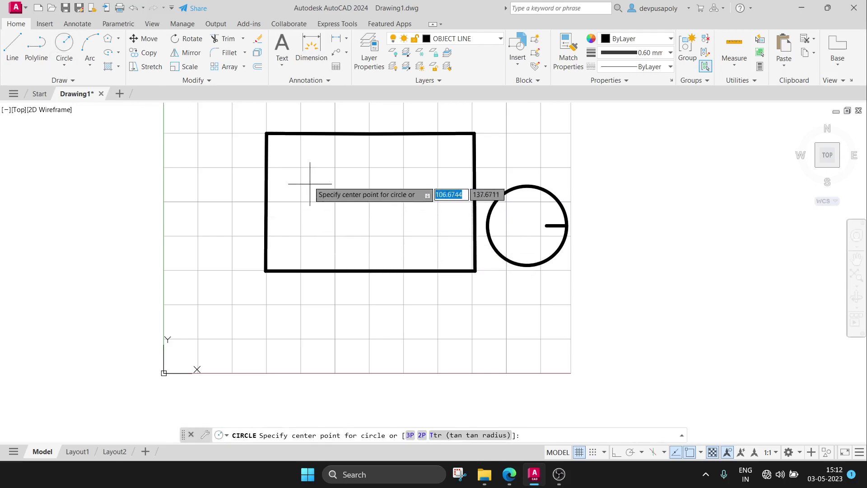
{"action": "left_click", "coordinate": [305, 177]}
{"action": "left_click", "coordinate": [319, 195]}
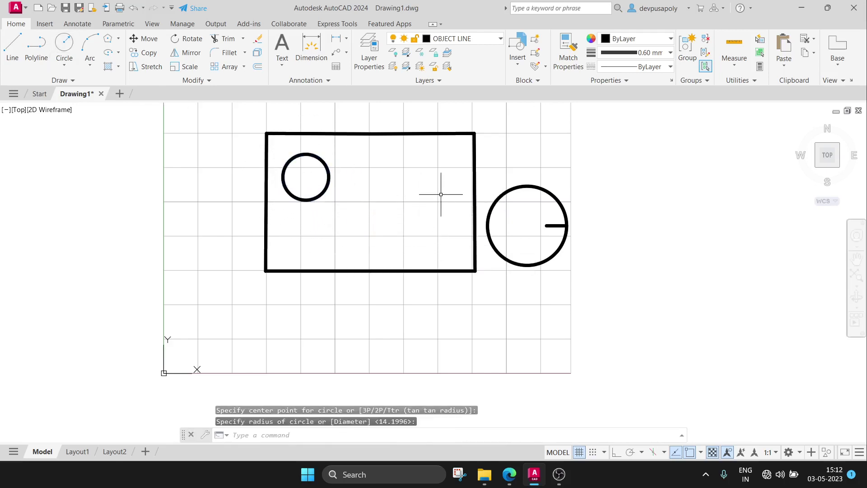
{"action": "middle_click_drag", "start_coordinate": [440, 194], "coordinate": [461, 230]}
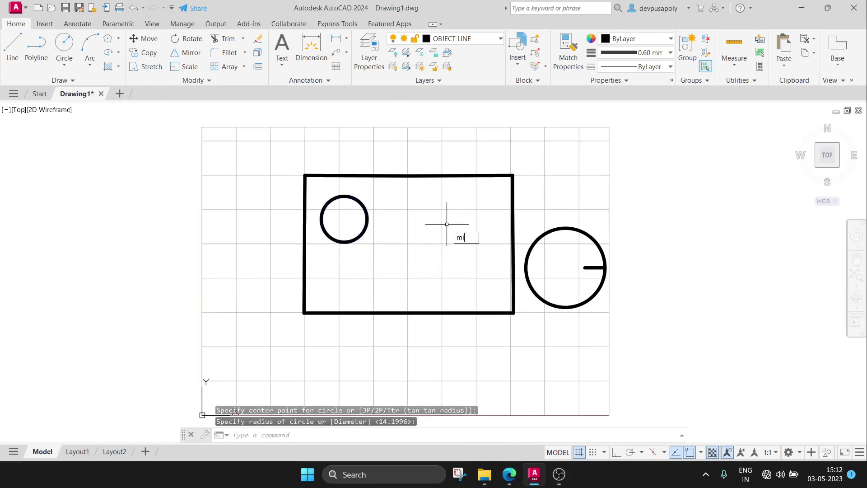
Mirror the small circle about a vertical axis through the rectangle, keeping the original
{"action": "key", "text": "Return"}
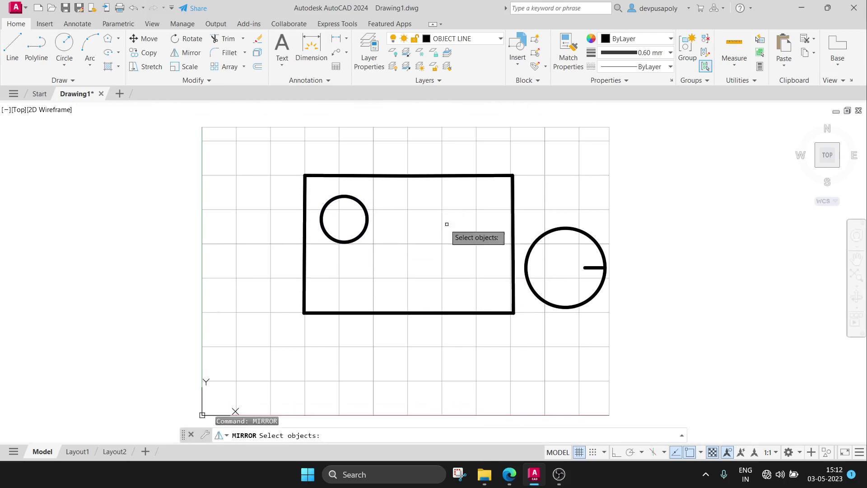
{"action": "left_click", "coordinate": [367, 219]}
{"action": "key", "text": "Return"}
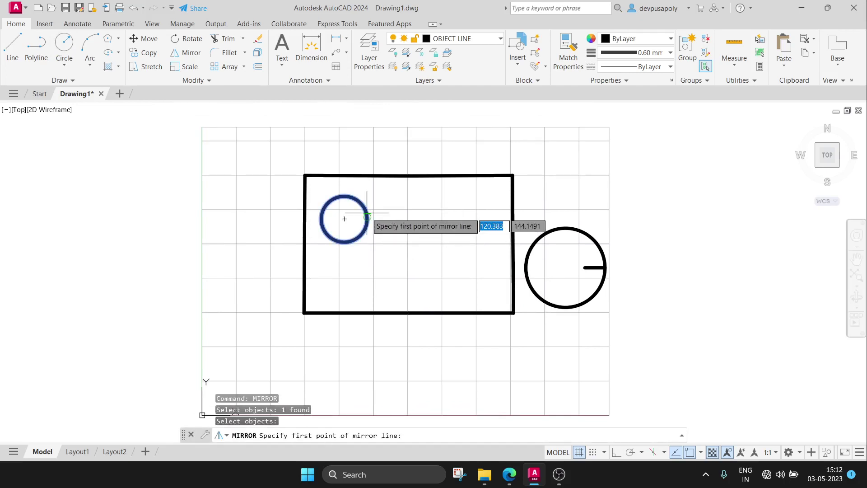
{"action": "left_click", "coordinate": [373, 175]}
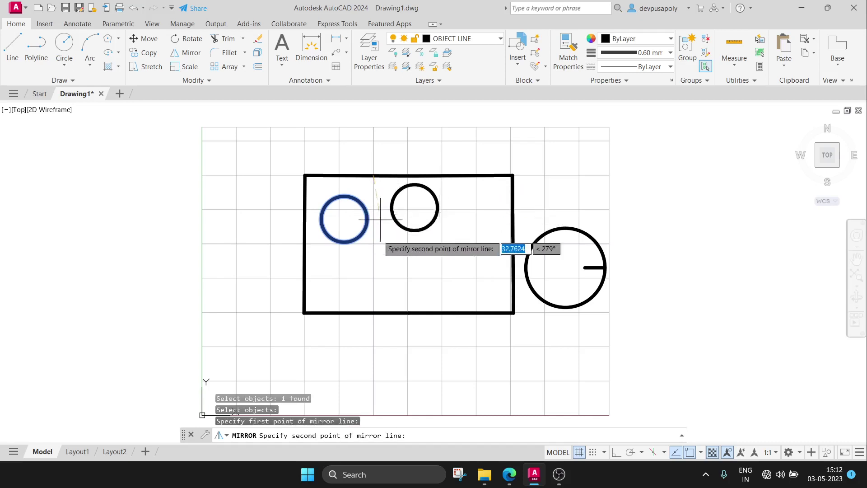
{"action": "left_click", "coordinate": [373, 312]}
{"action": "left_click", "coordinate": [396, 351]}
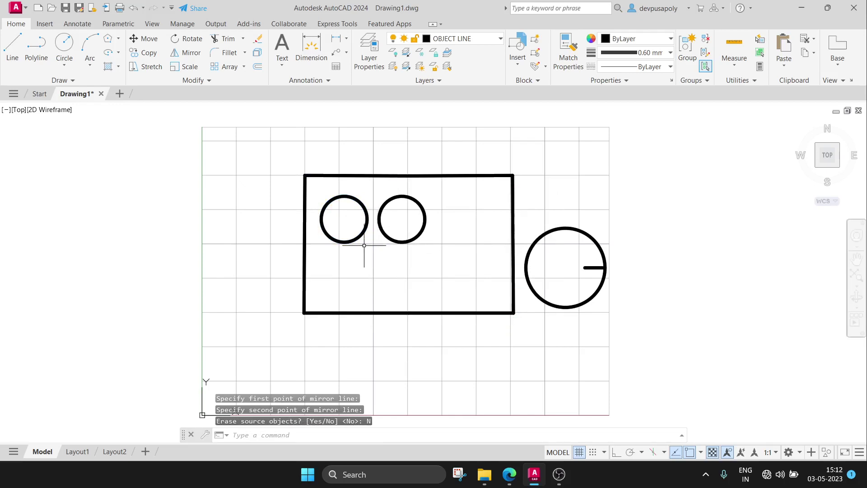
Select the mirrored and original circles in turn to check they match
{"action": "left_click", "coordinate": [401, 196]}
{"action": "key", "text": "Escape"}
{"action": "left_click", "coordinate": [344, 197]}
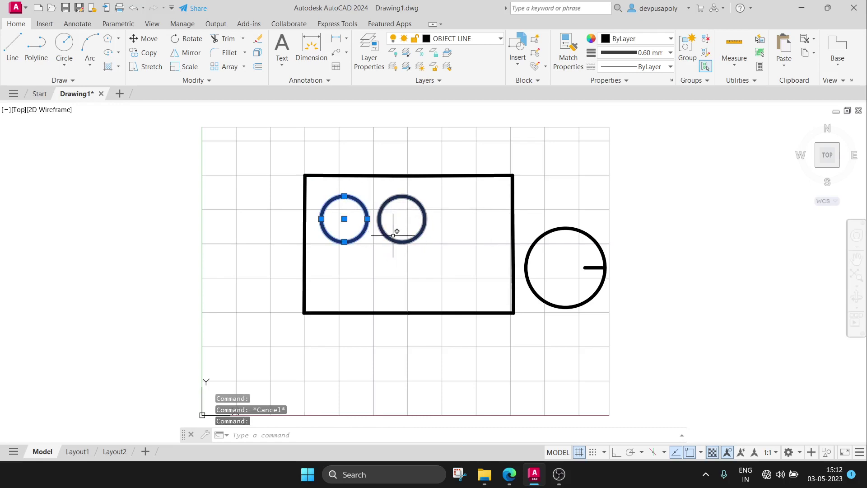
{"action": "key", "text": "Escape"}
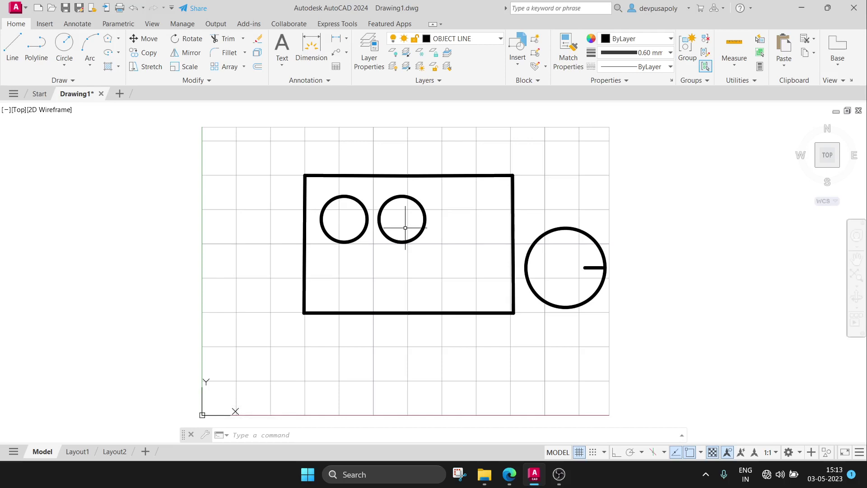
Return to the book PDF in Edge and scroll back up toward the previous lesson
{"action": "left_click", "coordinate": [510, 474]}
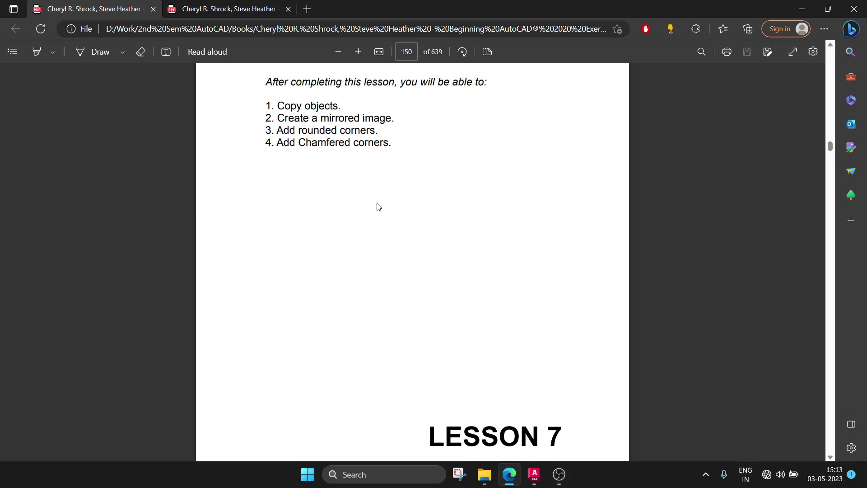
{"action": "scroll", "coordinate": [377, 206], "scroll_direction": "down", "scroll_amount": 5}
{"action": "scroll", "coordinate": [379, 206], "scroll_direction": "down", "scroll_amount": 5}
{"action": "scroll", "coordinate": [377, 206], "scroll_direction": "down", "scroll_amount": 5}
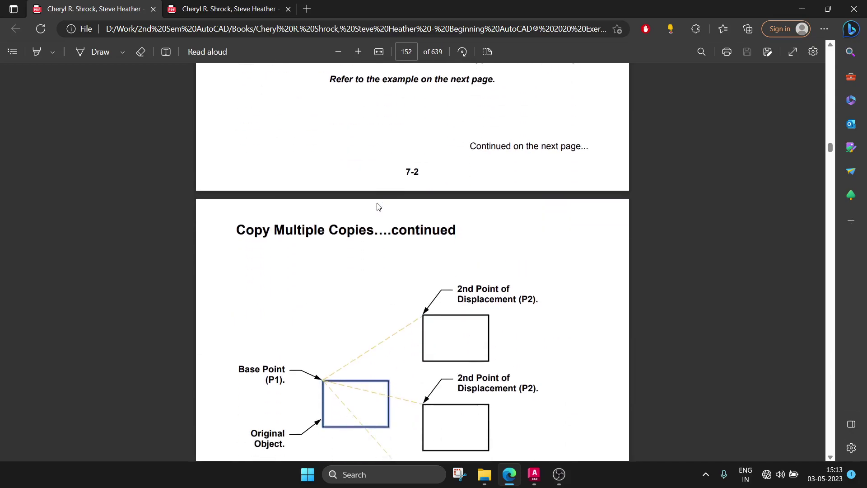
{"action": "scroll", "coordinate": [378, 207], "scroll_direction": "down", "scroll_amount": 5}
{"action": "scroll", "coordinate": [378, 207], "scroll_direction": "up", "scroll_amount": 5}
{"action": "scroll", "coordinate": [379, 206], "scroll_direction": "up", "scroll_amount": 5}
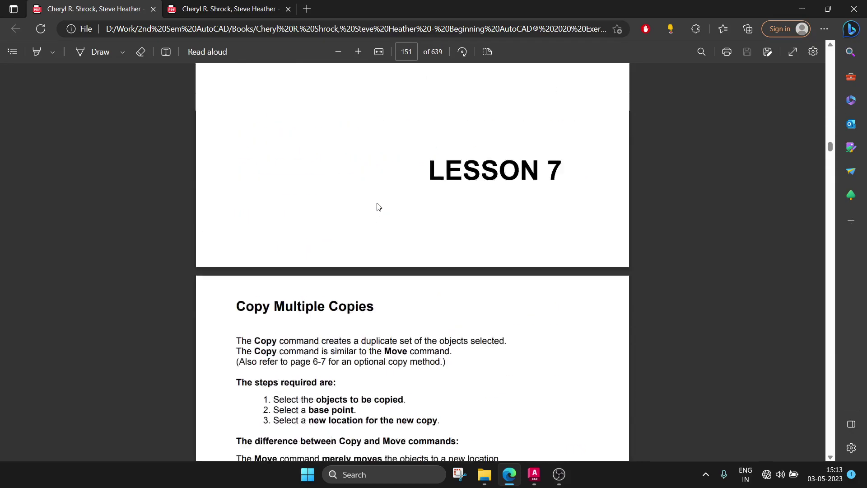
{"action": "scroll", "coordinate": [378, 207], "scroll_direction": "up", "scroll_amount": 5}
{"action": "scroll", "coordinate": [378, 207], "scroll_direction": "up", "scroll_amount": 5}
{"action": "scroll", "coordinate": [378, 207], "scroll_direction": "up", "scroll_amount": 5}
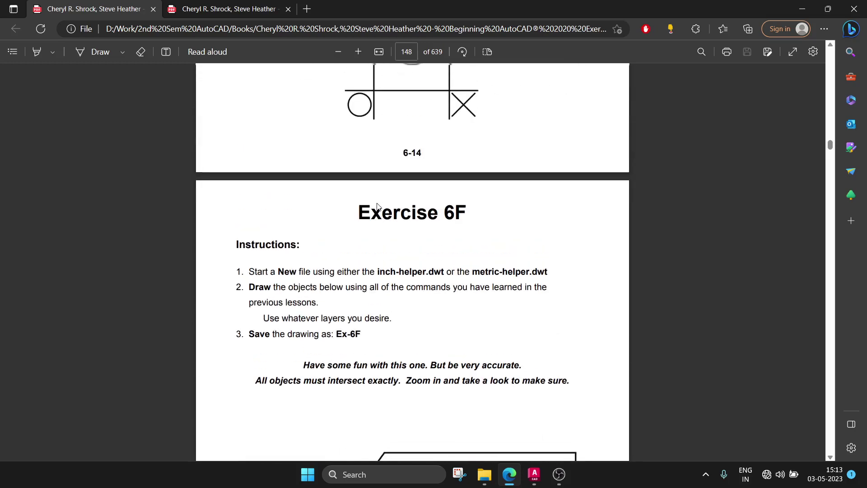
{"action": "left_click_drag", "start_coordinate": [368, 214], "coordinate": [481, 104]}
{"action": "left_click", "coordinate": [455, 219]}
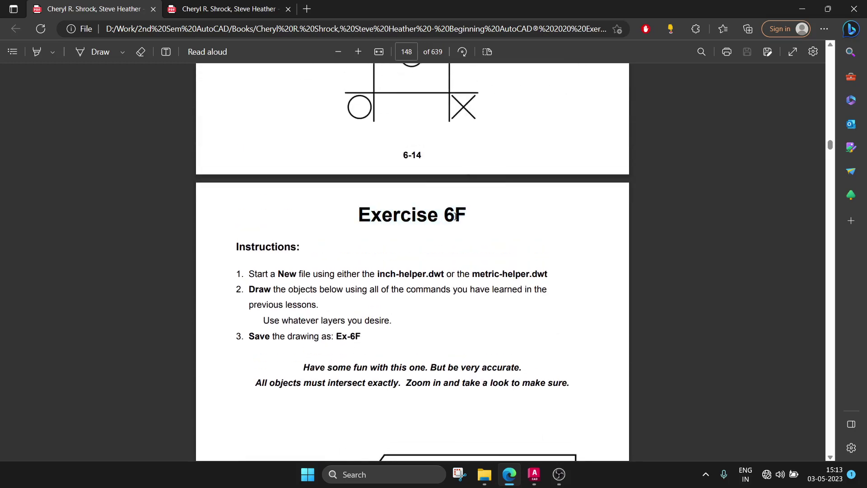
Highlight the Exercise 6E heading on page 147, then switch to another window
{"action": "scroll", "coordinate": [455, 217], "scroll_direction": "up", "scroll_amount": 5}
{"action": "scroll", "coordinate": [455, 216], "scroll_direction": "up", "scroll_amount": 3}
{"action": "left_click_drag", "start_coordinate": [358, 306], "coordinate": [468, 316]}
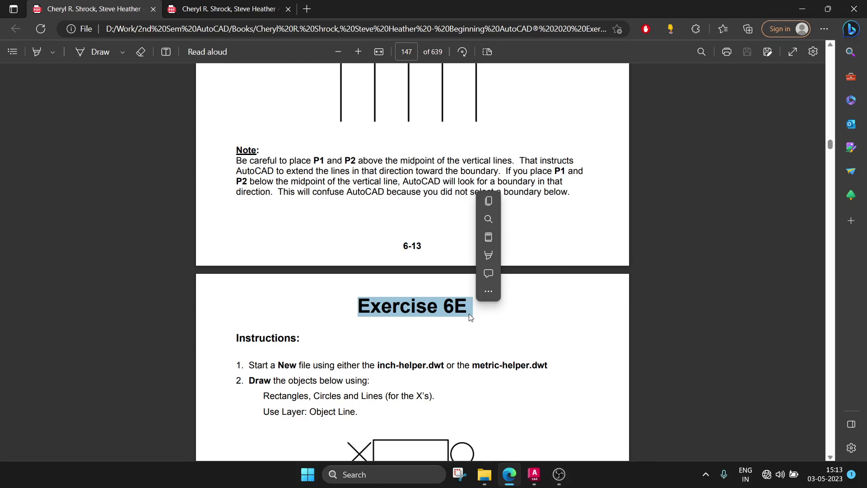
{"action": "left_click", "coordinate": [469, 316]}
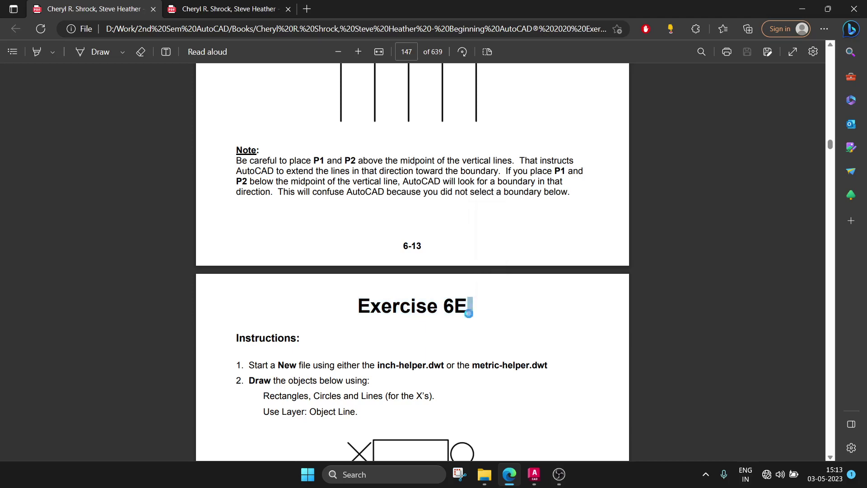
{"action": "key", "text": "alt+Tab"}
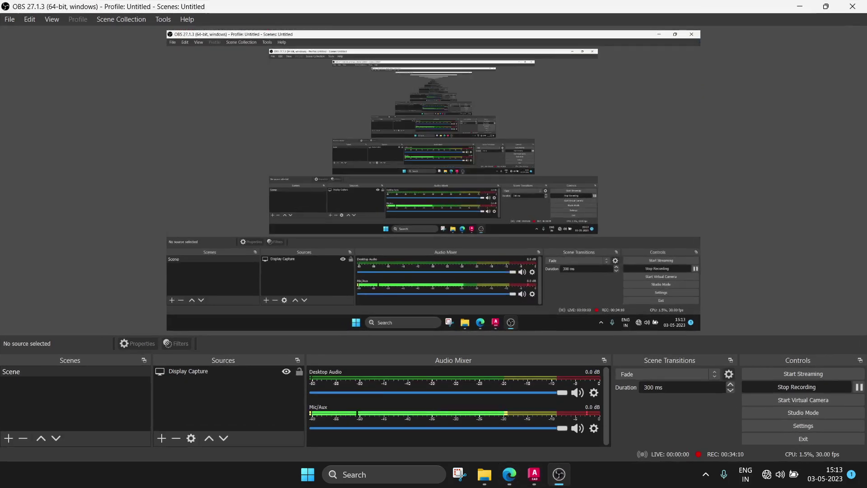